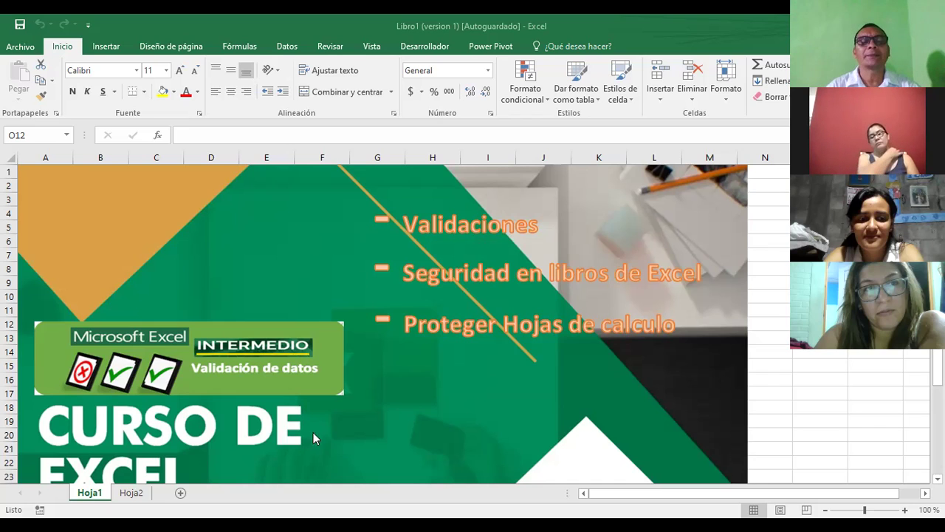
- Flip between the Hoja1 and Hoja2 sheets, ending on the empty Hoja2 sheet
left_click(104, 497)
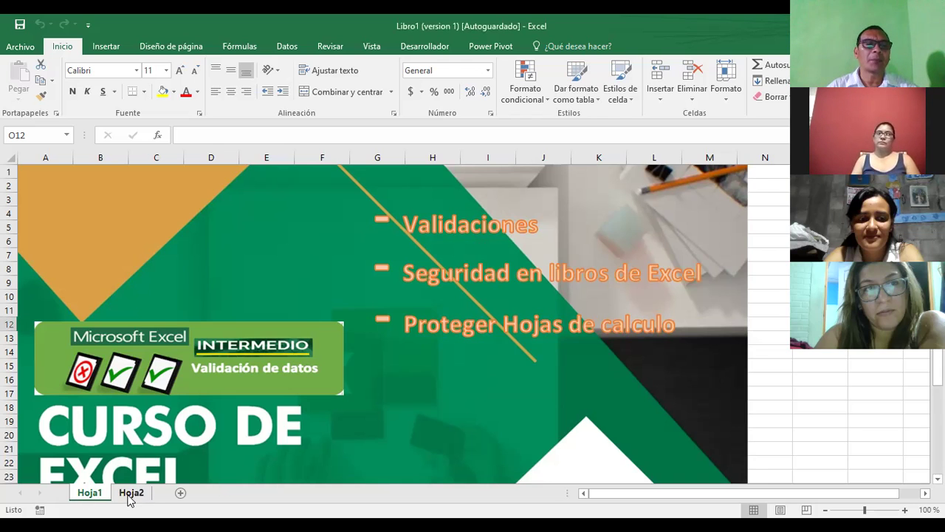
left_click(130, 495)
key("ctrl+Page_Up")
left_click(132, 491)
left_click(92, 493)
left_click(136, 495)
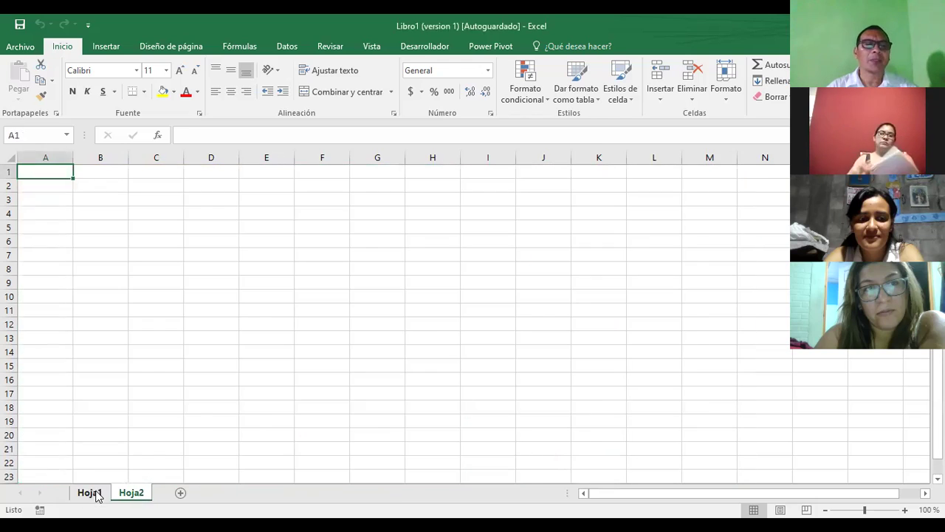
left_click(90, 493)
left_click(131, 492)
left_click(99, 500)
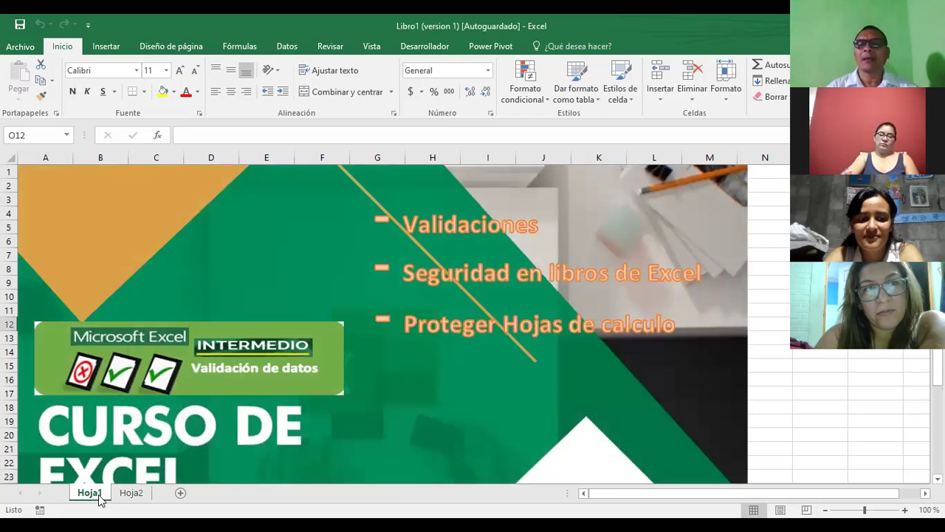
left_click(135, 495)
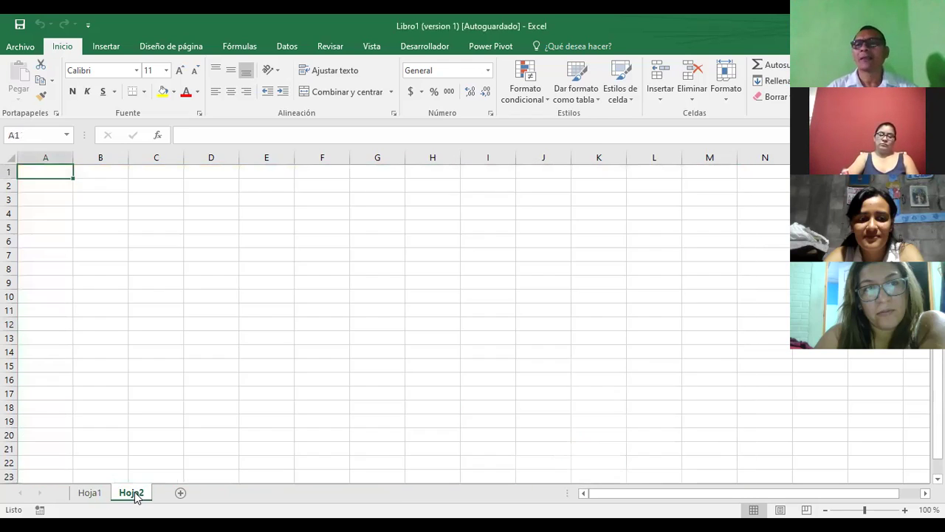
left_click(88, 493)
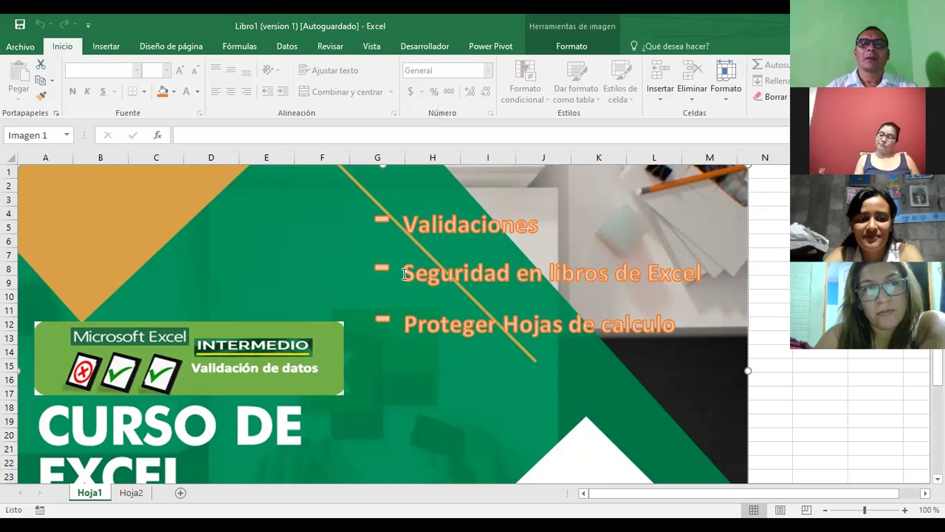
left_click(404, 274)
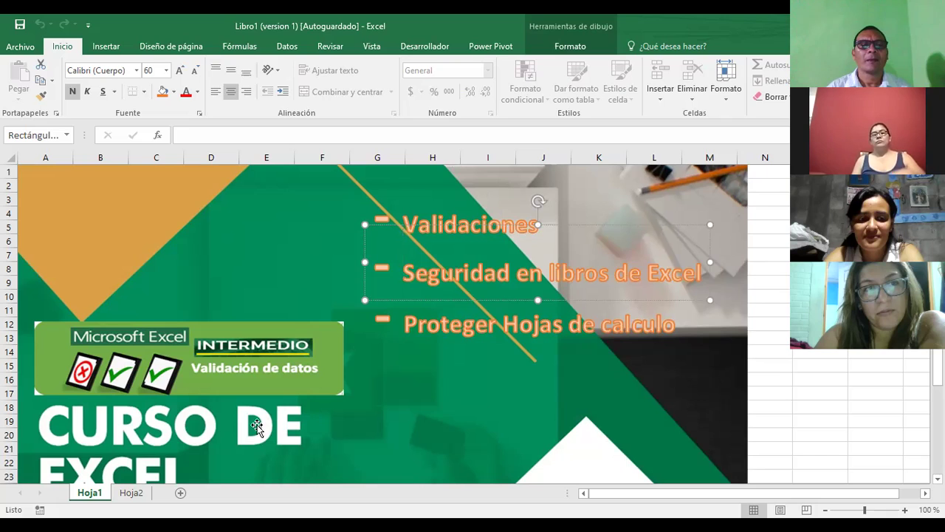
left_click(505, 410)
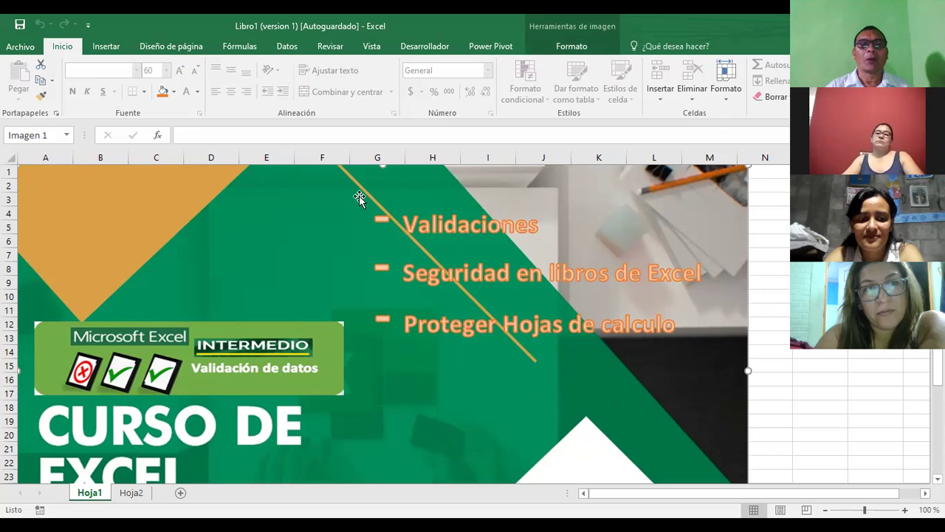
- Go back to Hoja1 and copy the CURSO DE EXCEL title image with Ctrl+C
left_click(127, 499)
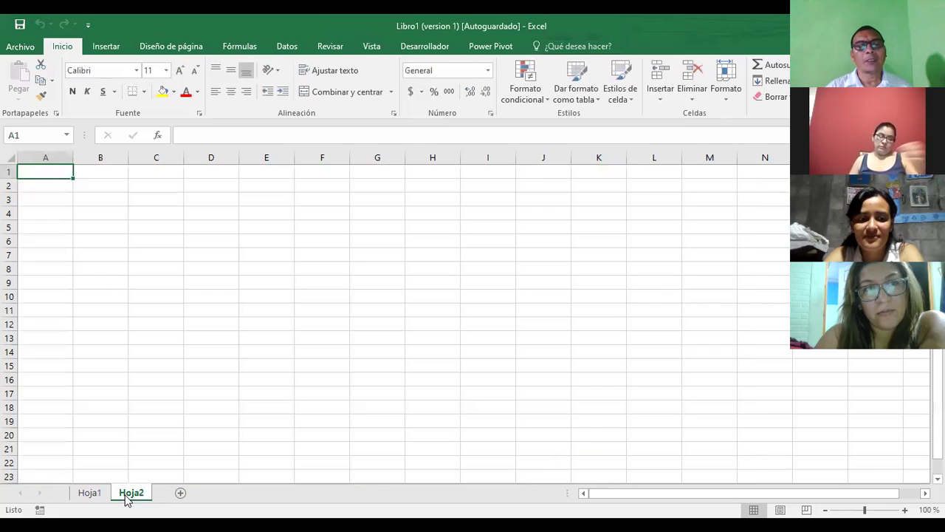
left_click(94, 496)
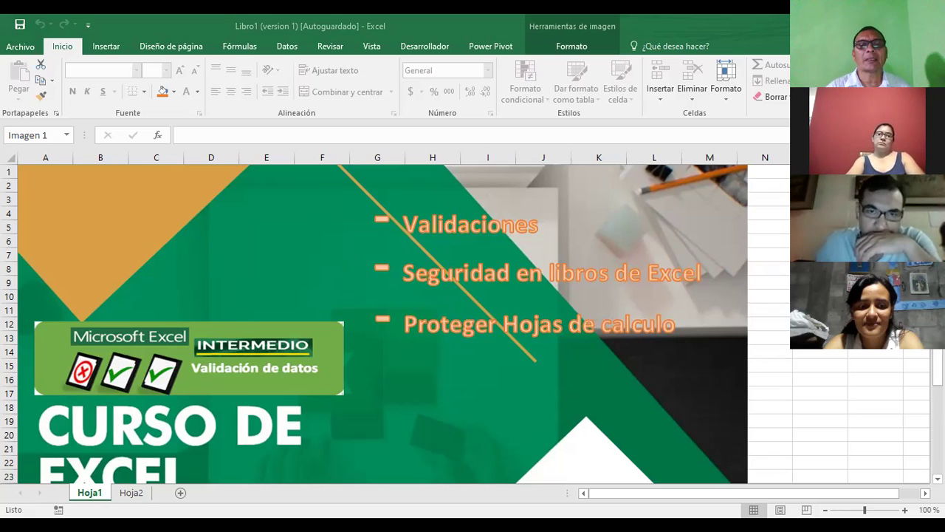
key("ctrl+c")
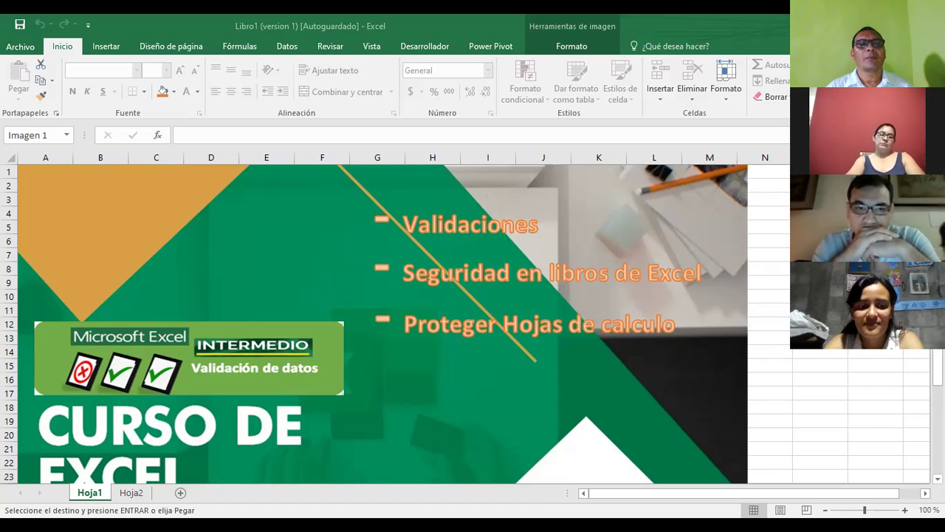
- In the MACROS workbook, select the sample record rows A4:G5 on Hoja9
key("alt+Tab")
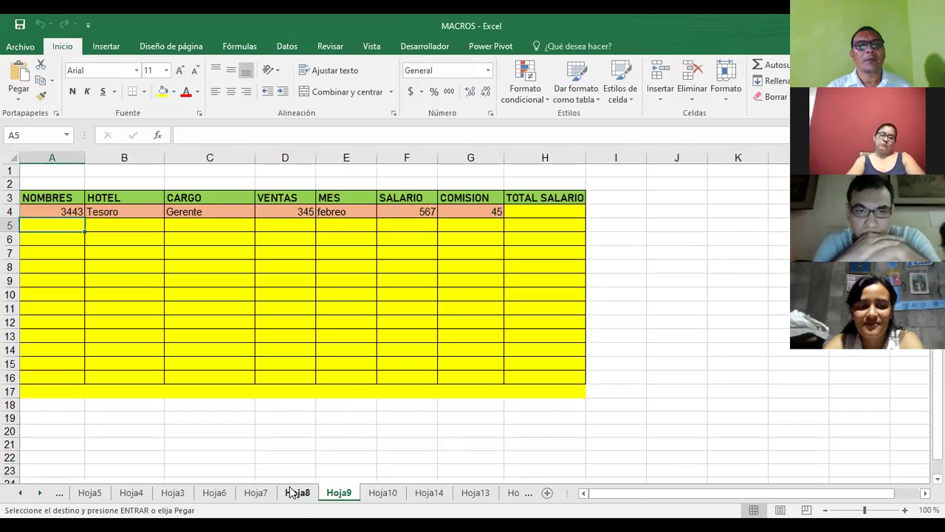
left_click(298, 494)
left_click(384, 396)
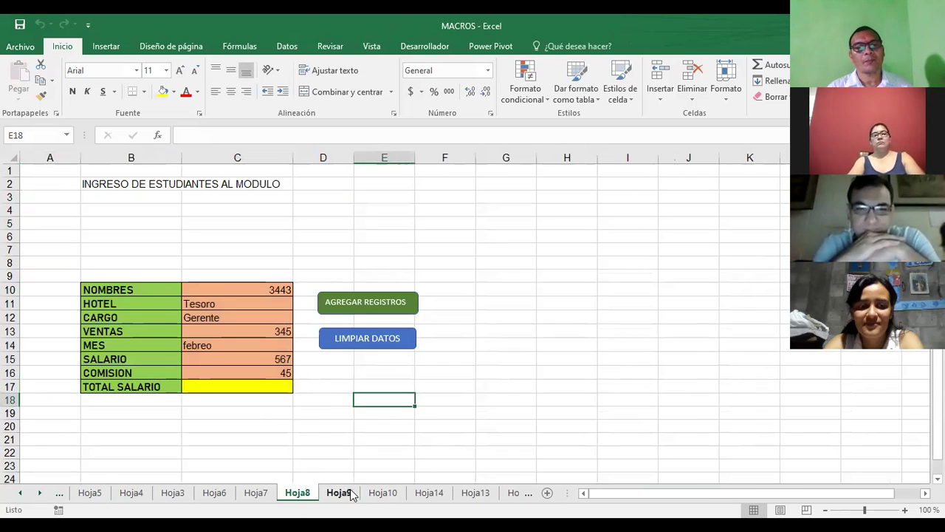
left_click(339, 492)
left_click(649, 226)
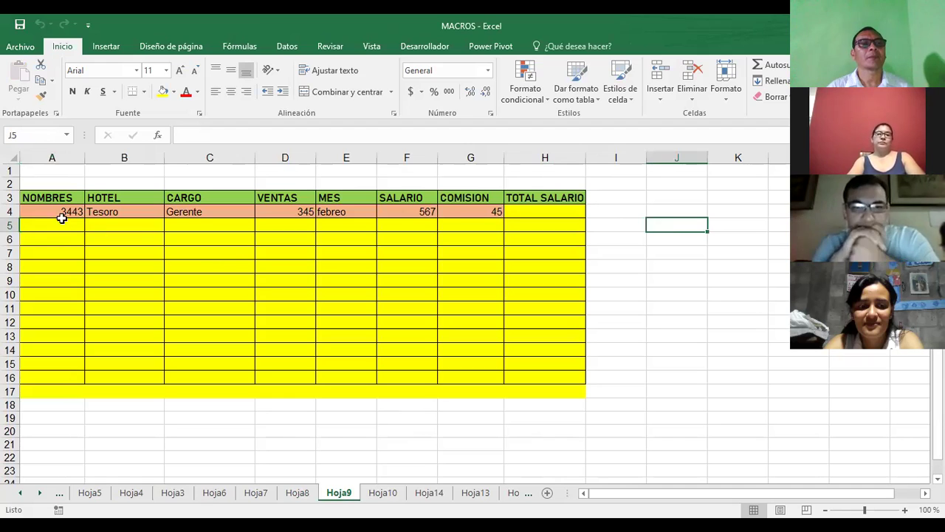
left_click_drag(61, 214, 500, 218)
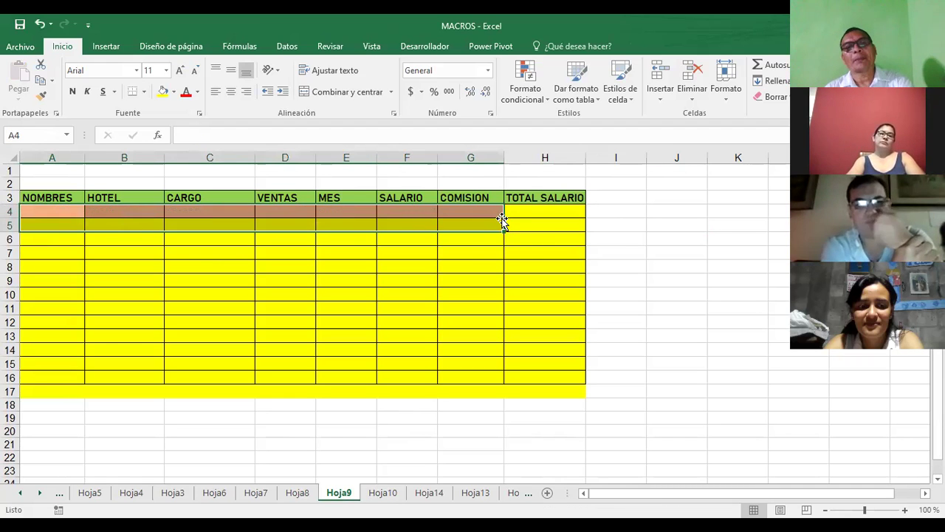
- Clear the Hoja8 form values in C10:C16 and return to the NOMBRES cell C10
left_click(302, 493)
left_click(391, 209)
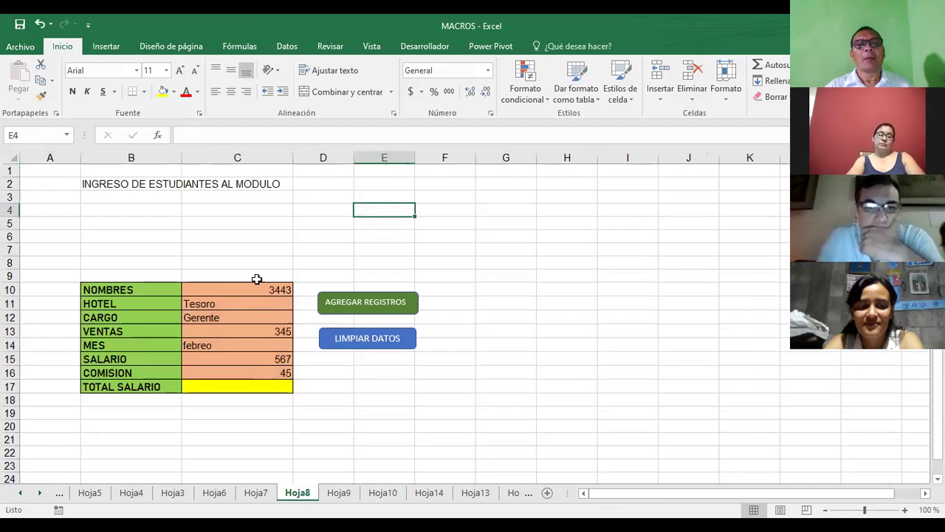
left_click_drag(220, 292, 225, 367)
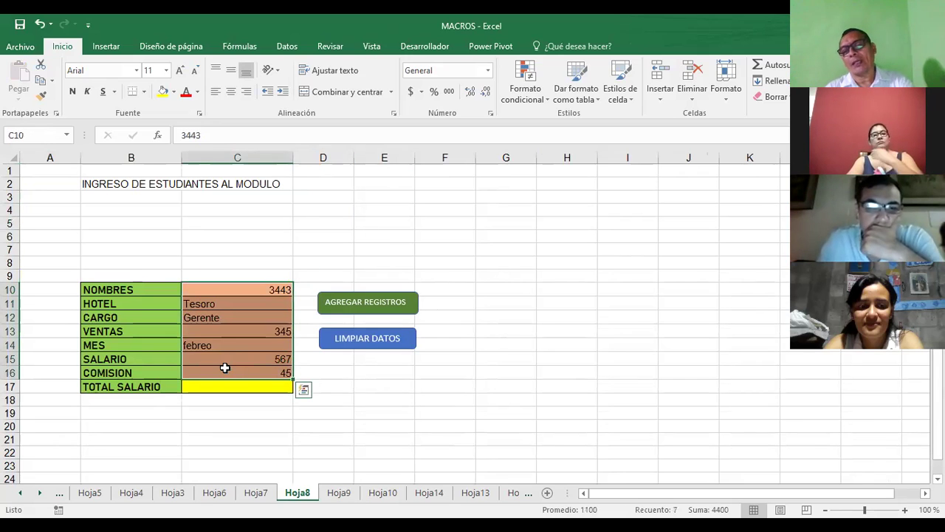
key("Delete")
left_click(372, 210)
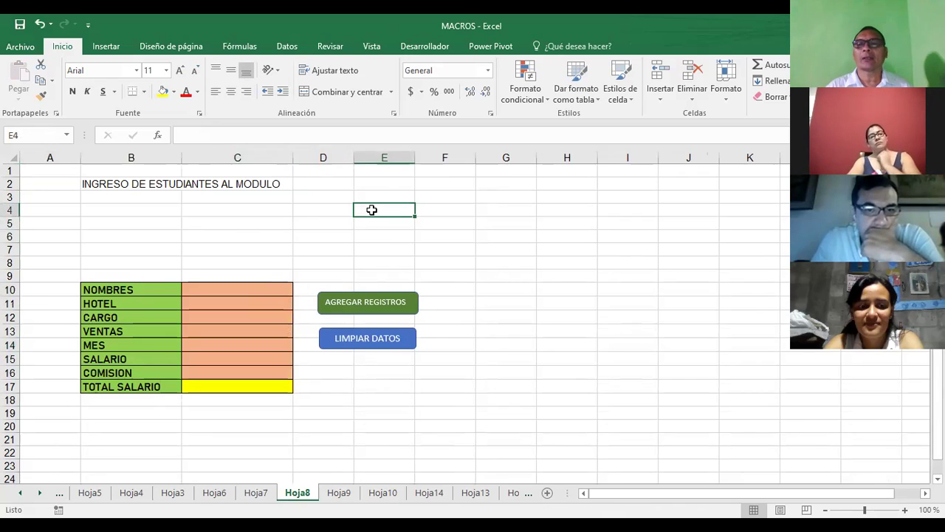
left_click(339, 492)
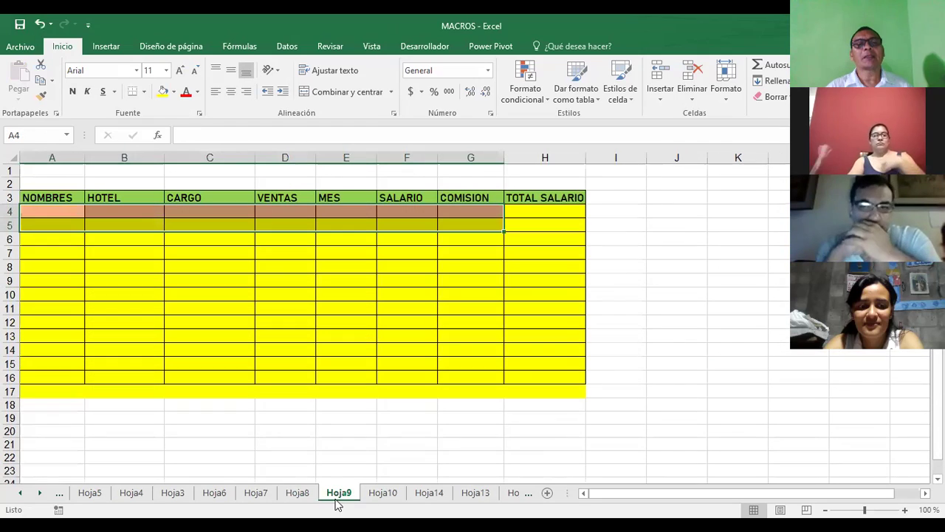
left_click(295, 495)
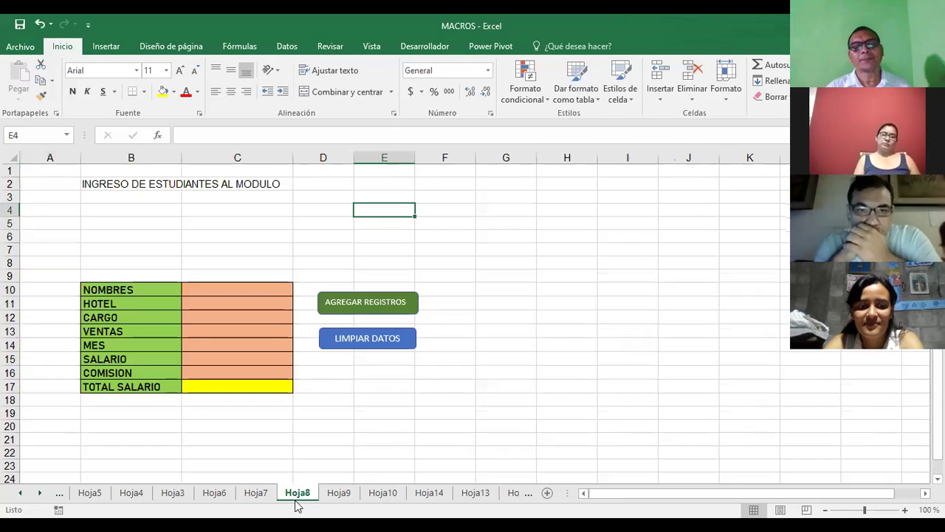
left_click(225, 287)
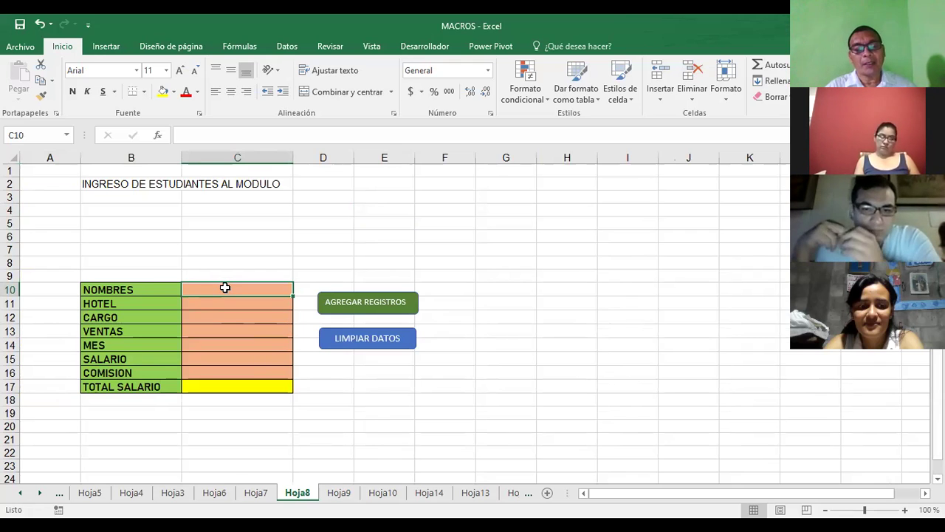
- Enter 456, tesoro n and Administrador in the first three Hoja8 form fields
type("456")
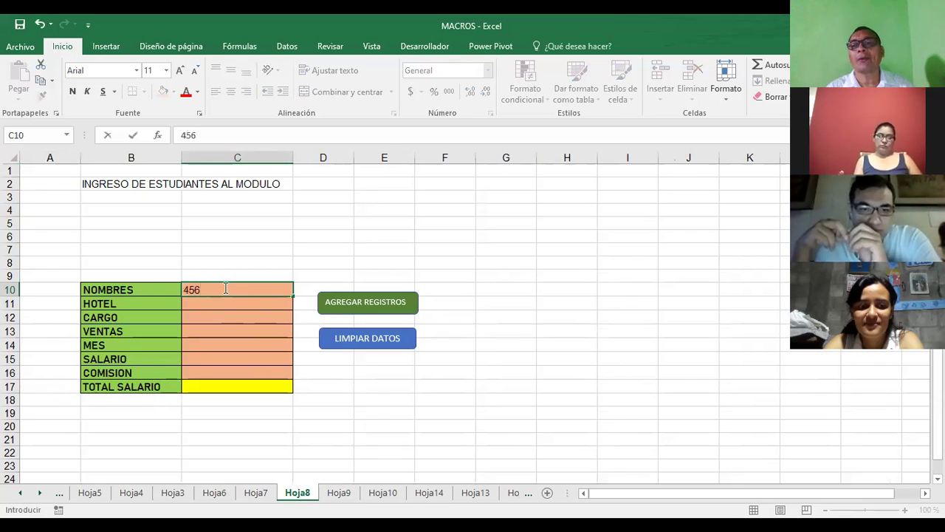
left_click(221, 302)
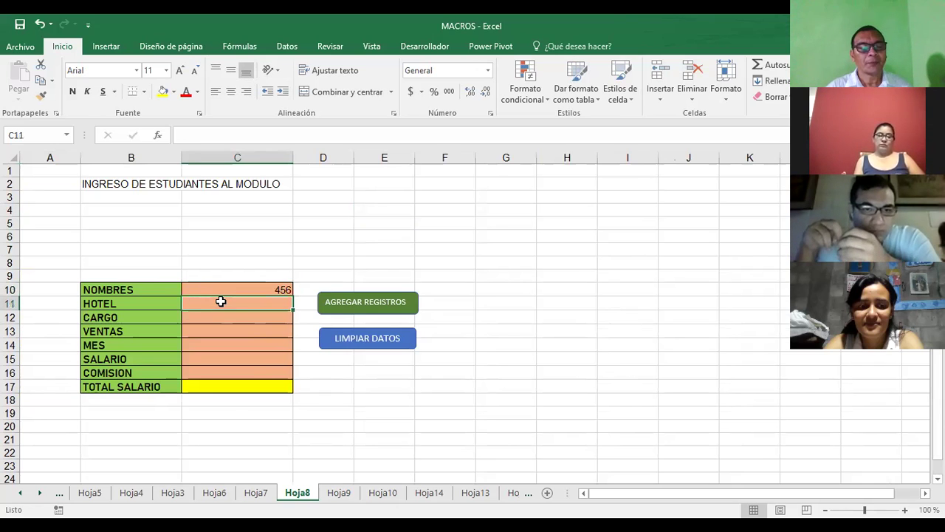
type("tesoro")
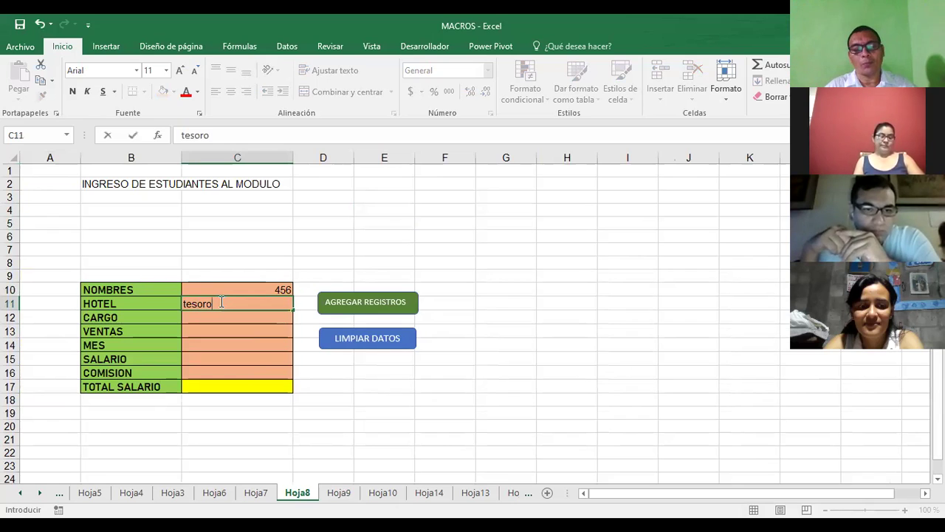
type(" n")
left_click(206, 319)
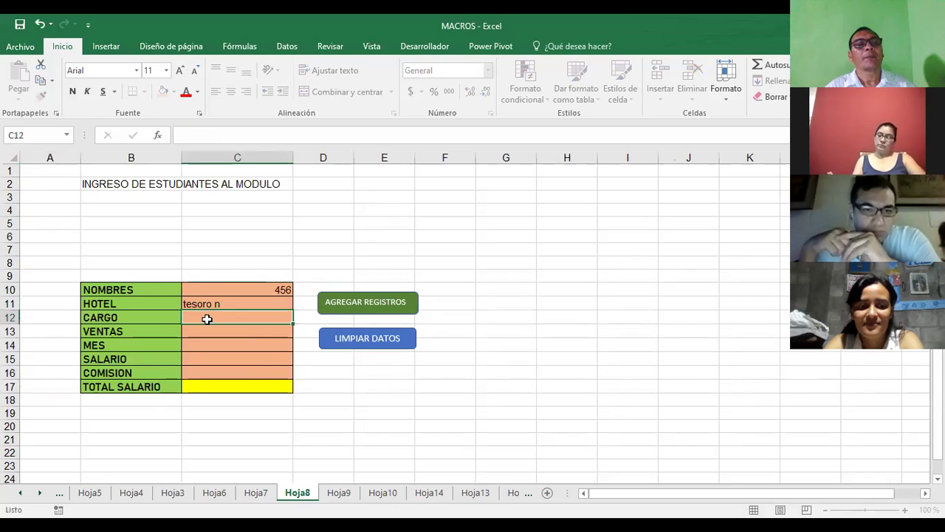
type("Admini")
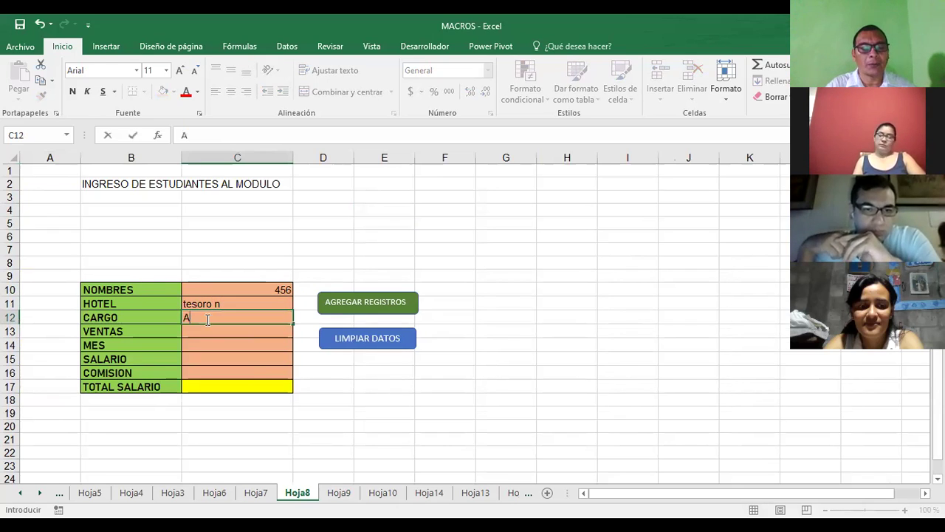
type("strador")
key("Return")
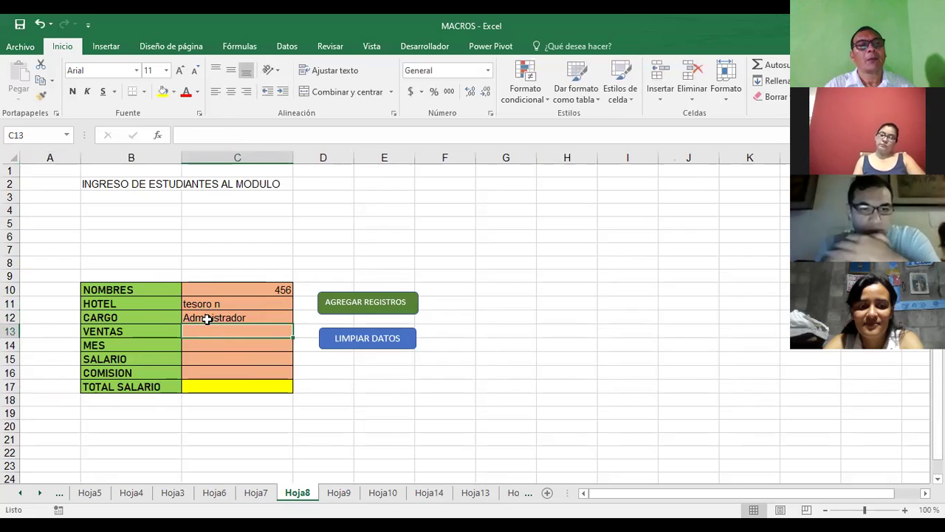
- Fill in VENTAS 6789, MES abril, SALARIO 600 and COMISION 45
type("6789")
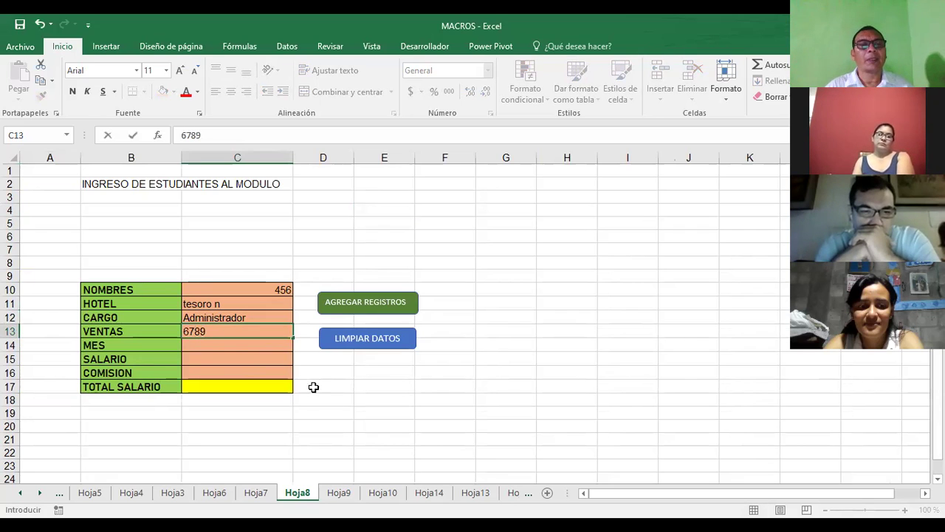
left_click(220, 347)
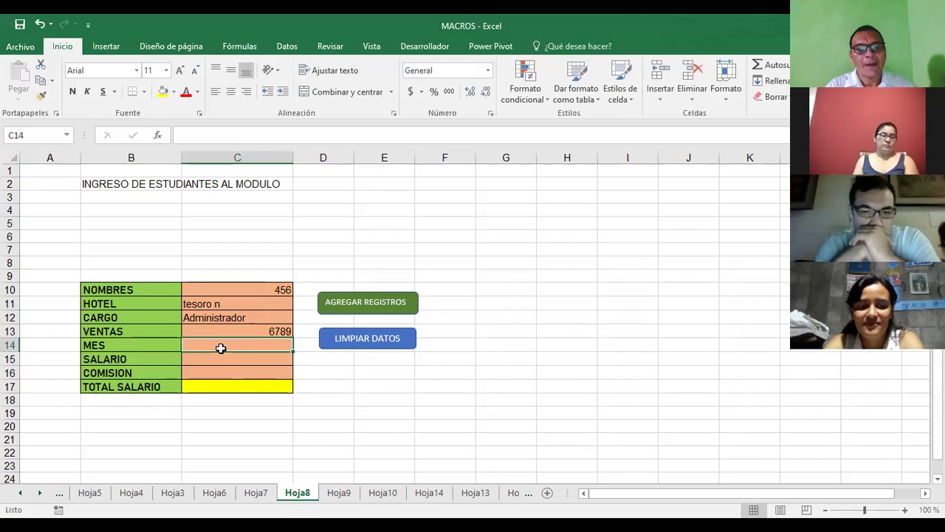
type("abril")
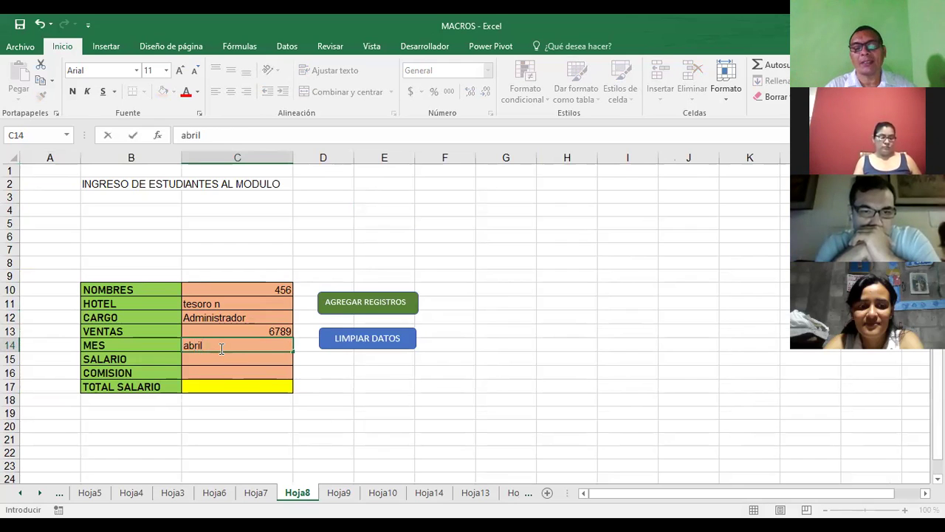
key("Return")
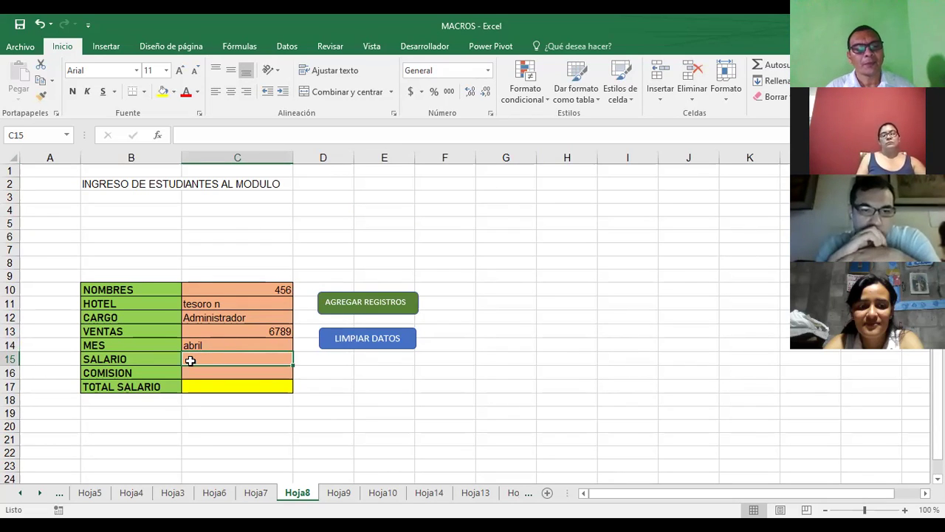
type("600")
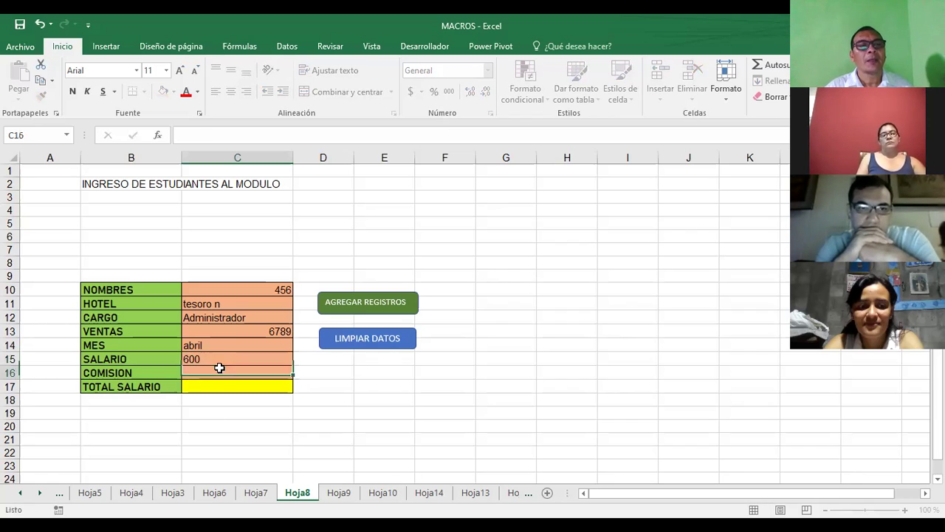
left_click(220, 367)
type("45")
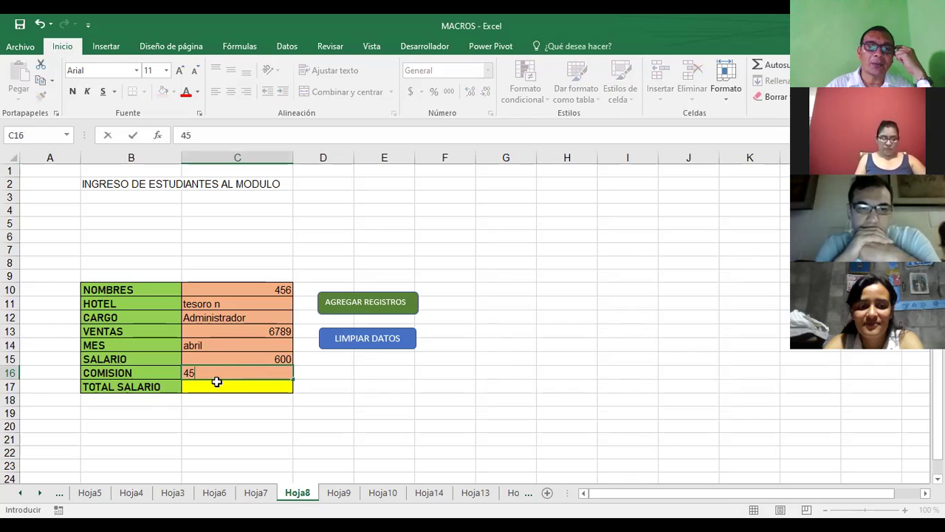
left_click(216, 383)
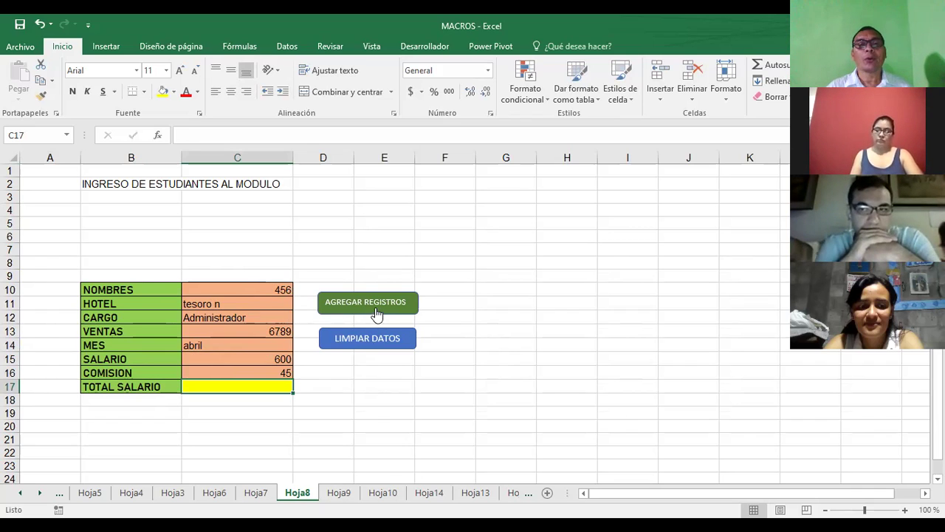
- Run the AGREGAR REGISTROS macro to append the record, then click F8 to deselect
left_click(352, 305)
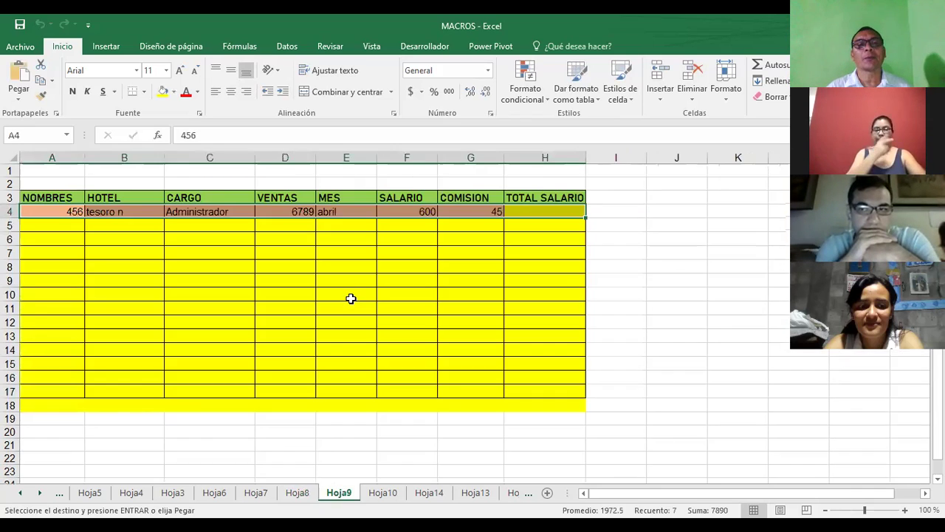
left_click(405, 260)
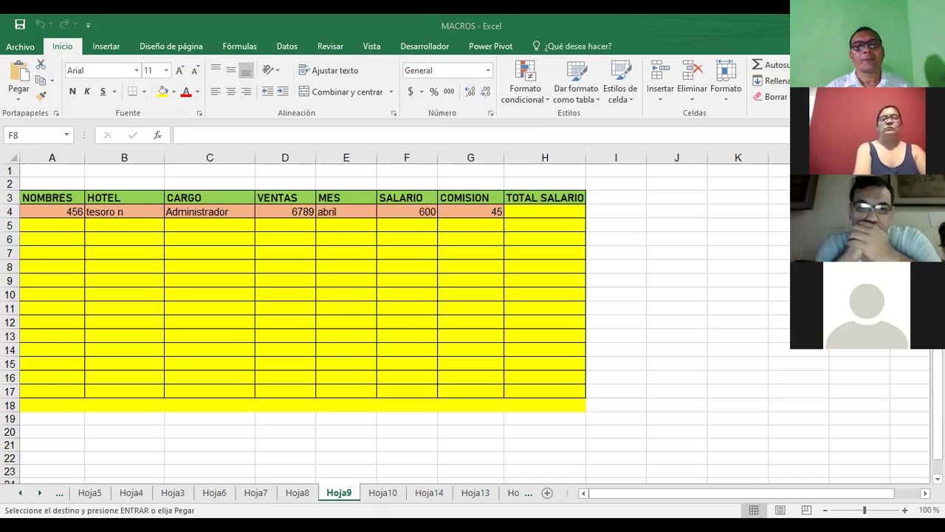
- Check the new record's fields in row 4 of the Hoja9 table
left_click(47, 211)
left_click(121, 211)
left_click(222, 212)
left_click(306, 213)
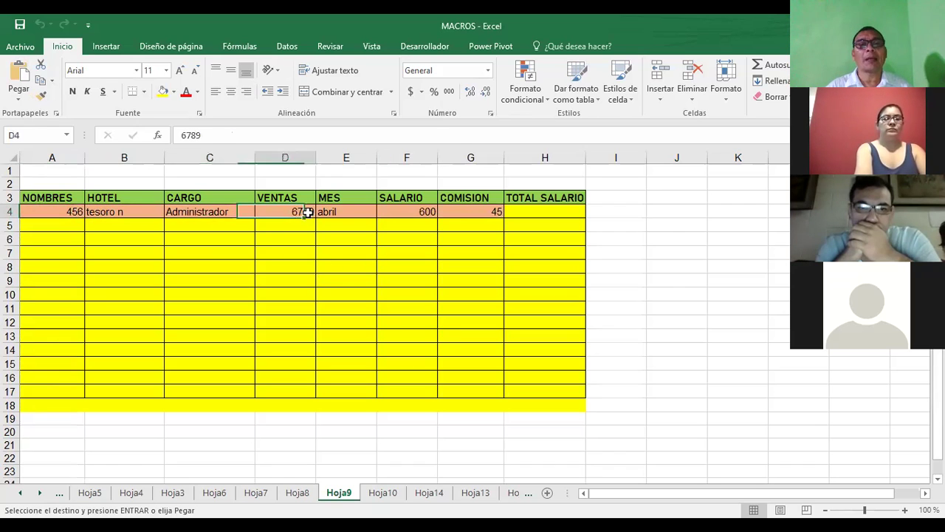
- Cancel the copy marquee and empty the Hoja8 form with LIMPIAR DATOS
left_click(311, 493)
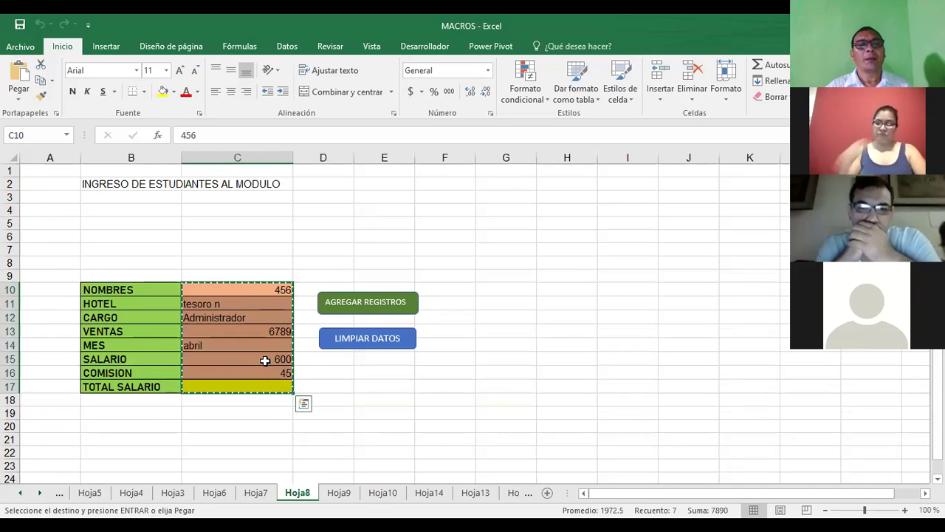
key("Escape")
left_click(325, 343)
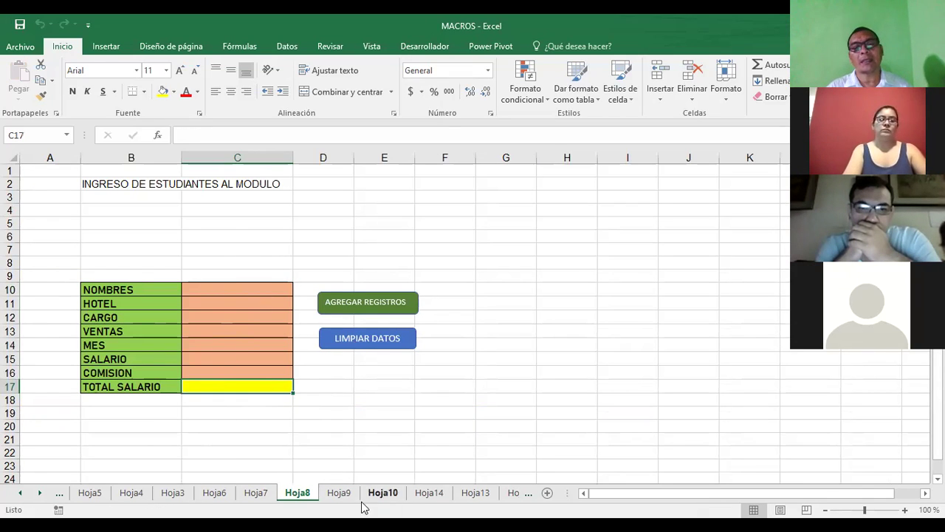
left_click(340, 493)
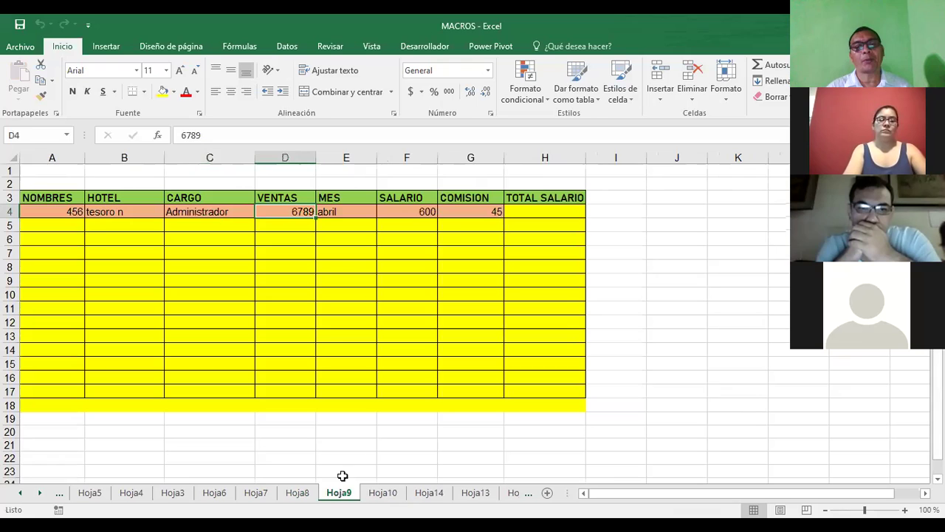
left_click(301, 495)
left_click(594, 195)
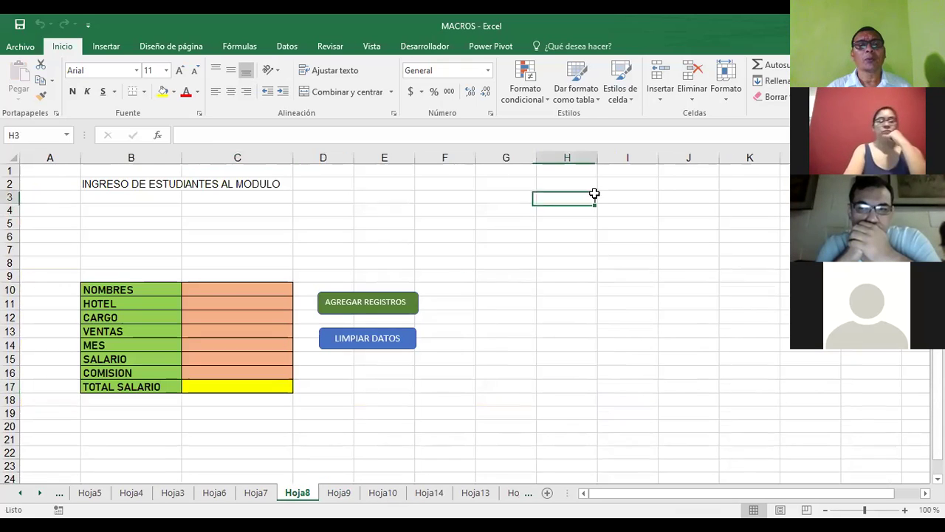
- Type 9878 into the NOMBRES cell C10 as a test, then delete it
left_click(250, 293)
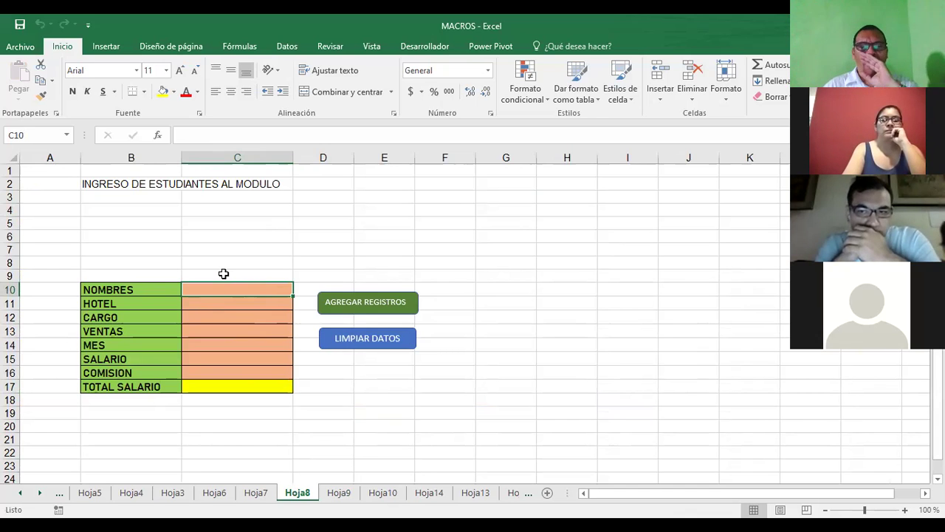
type("9878")
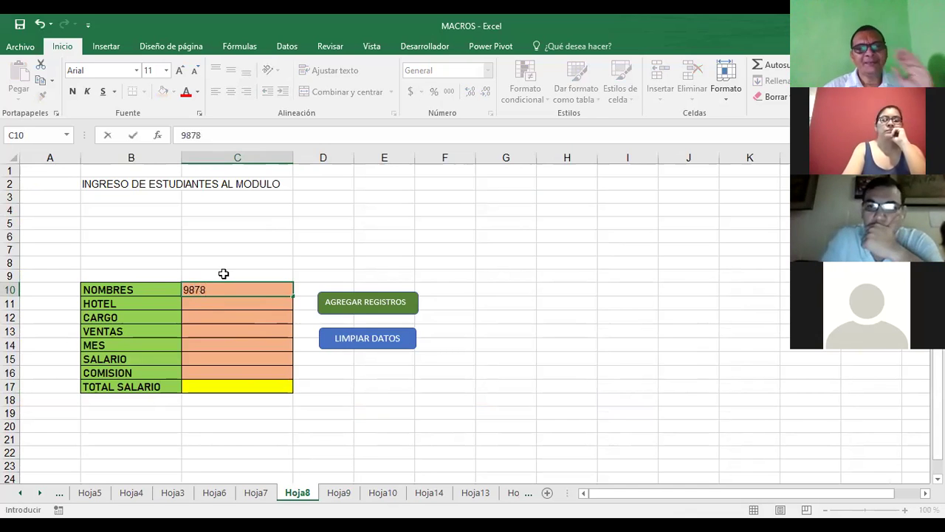
left_click(379, 241)
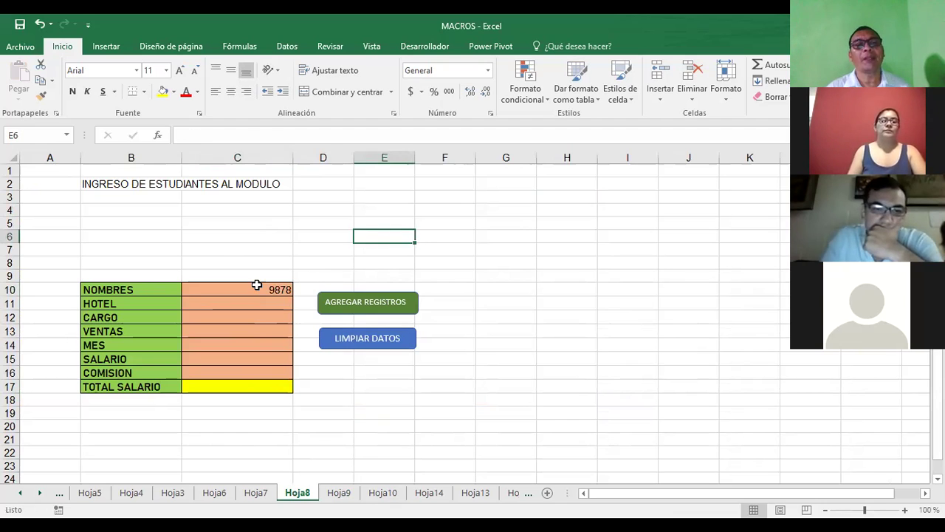
left_click(256, 285)
key("Delete")
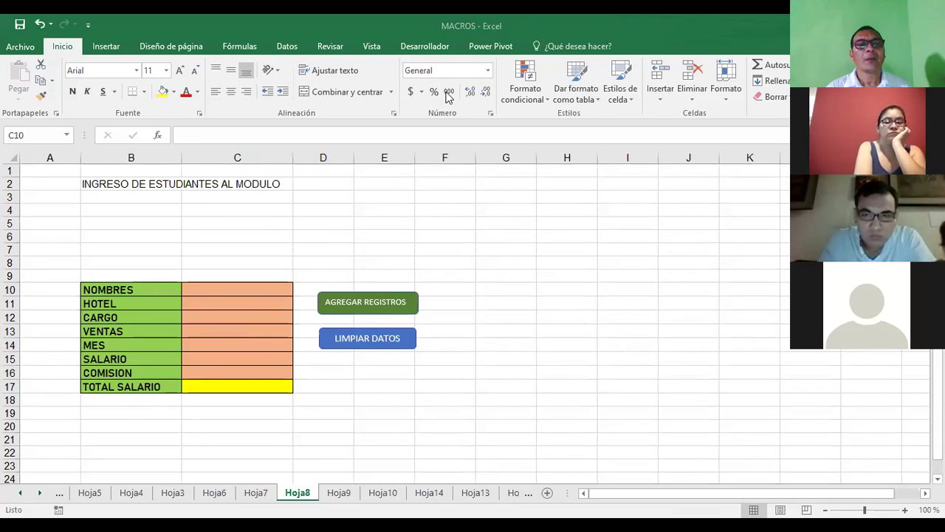
- Show Libro1's Hoja1 course slide, then return to the MACROS workbook
key("alt+Tab")
left_click(90, 492)
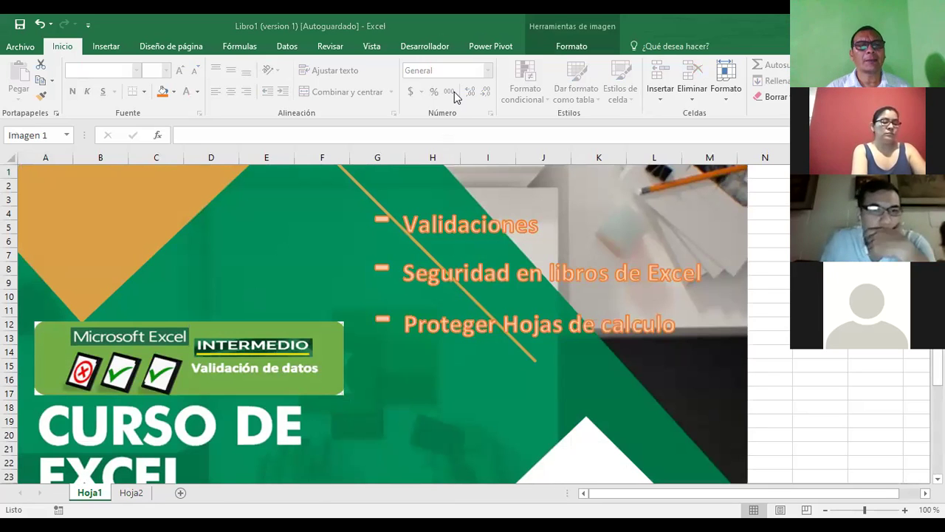
key("alt+Tab")
- Open Hoja7 and autofit the HOTEL column to its hotel names
left_click(213, 492)
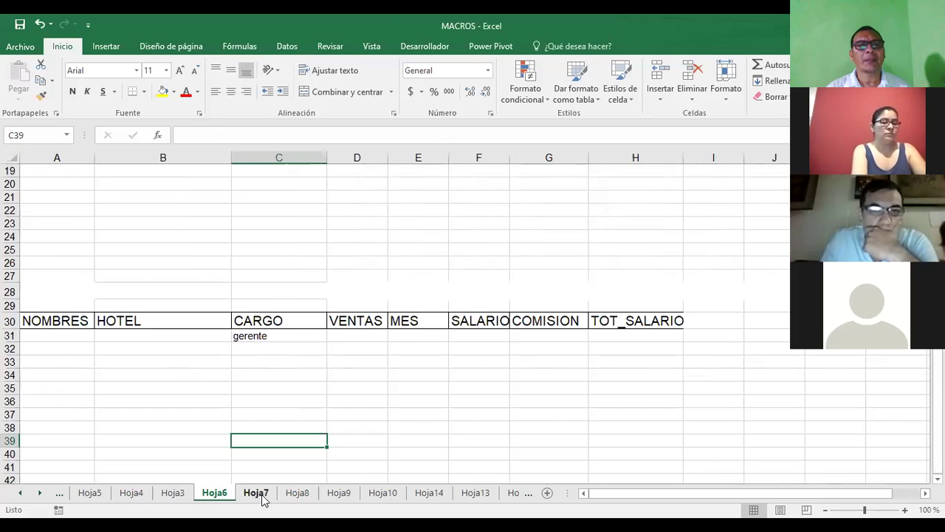
left_click(260, 494)
left_click(365, 375)
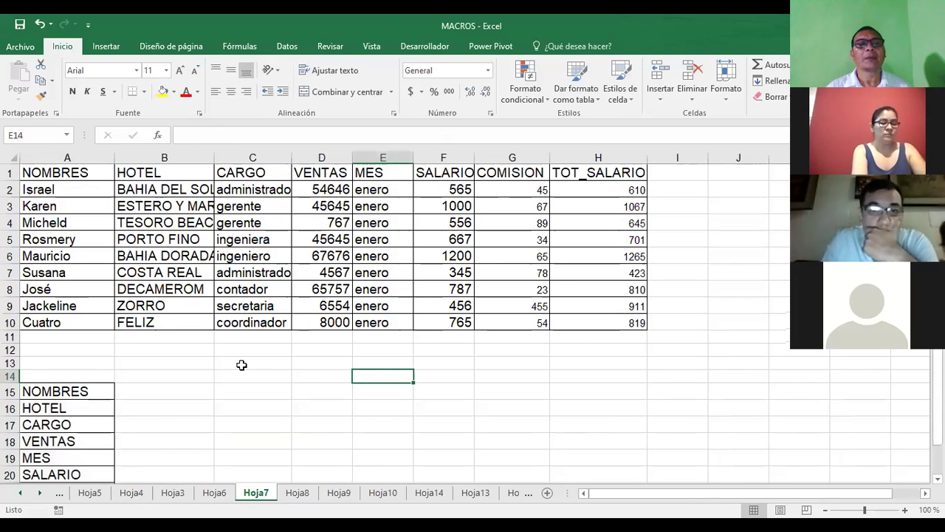
left_click(235, 257)
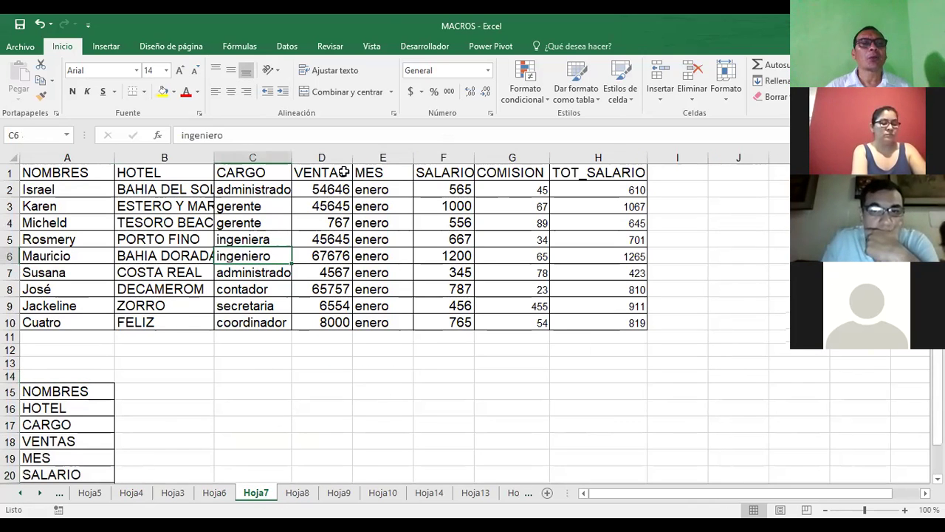
double_click(222, 158)
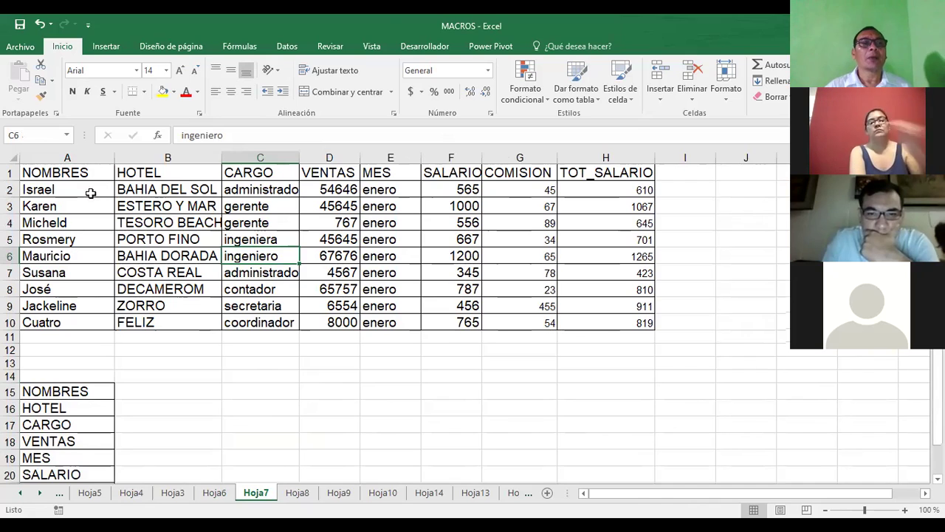
- Replace BAHIA DEL SOL in cell B2 with 54343
left_click(177, 173)
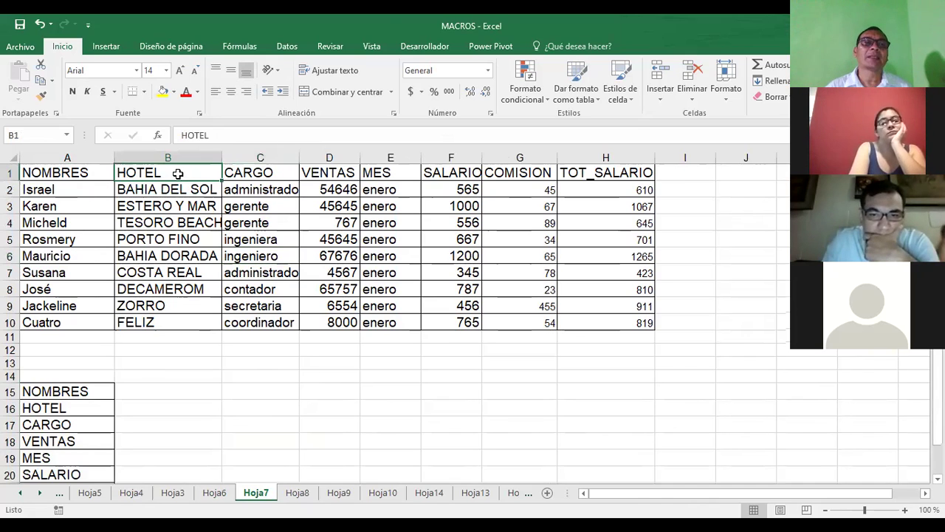
double_click(173, 190)
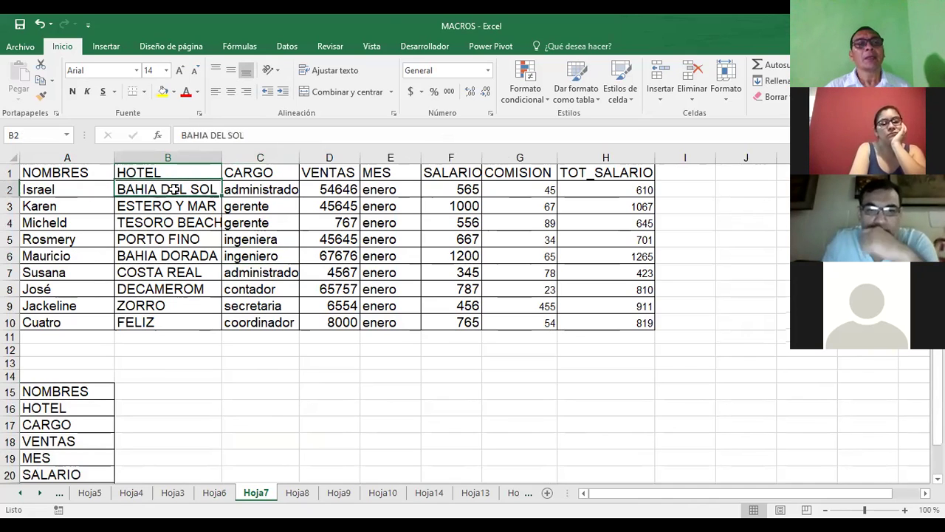
type("54343")
key("Return")
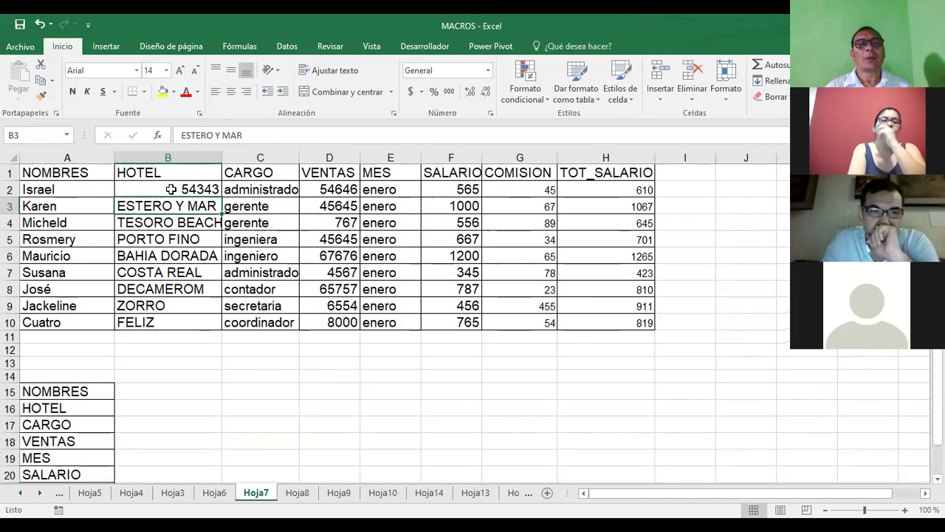
left_click(177, 322)
left_click(176, 187)
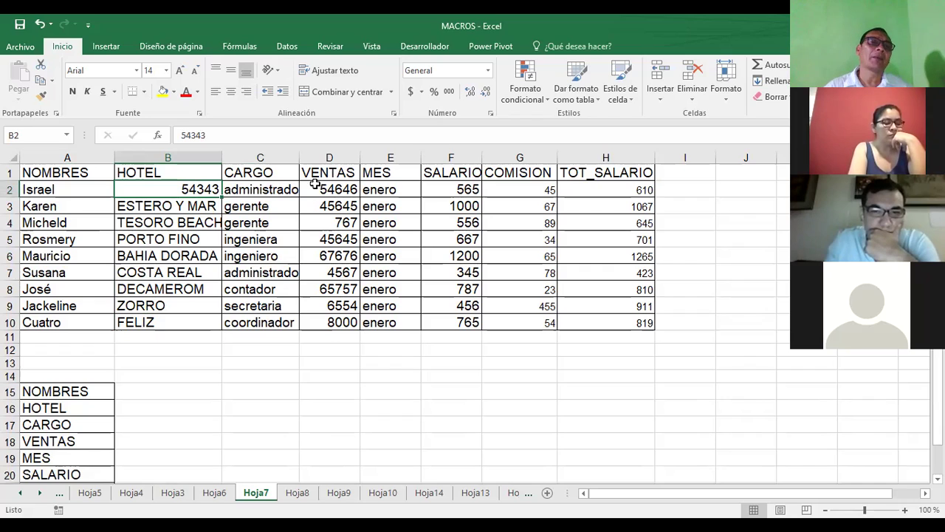
- Drag column C's border wider so administradora fits, then select C2 and D2
left_click_drag(298, 153, 344, 183)
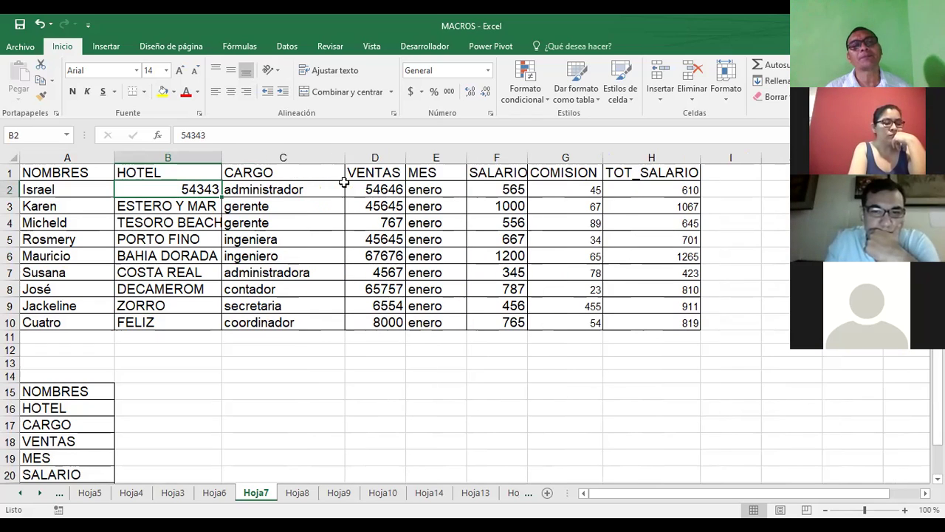
left_click(294, 191)
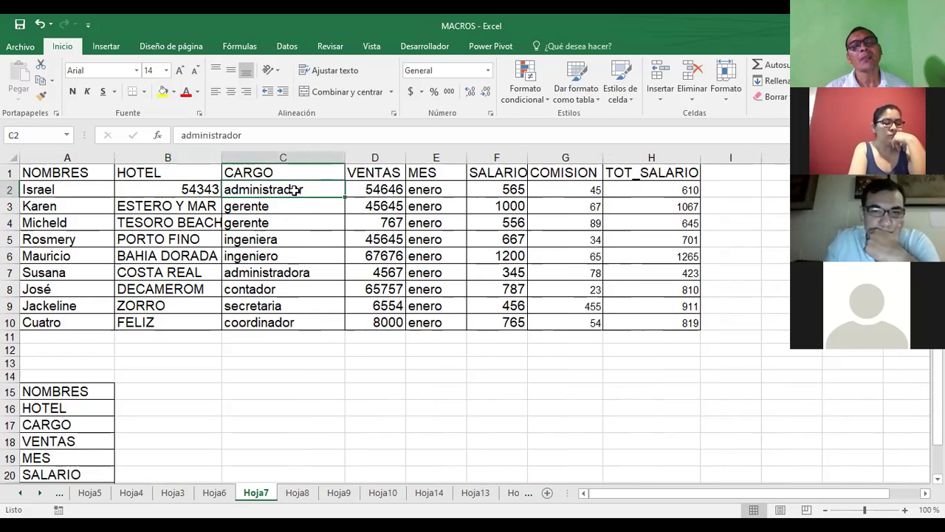
left_click(378, 190)
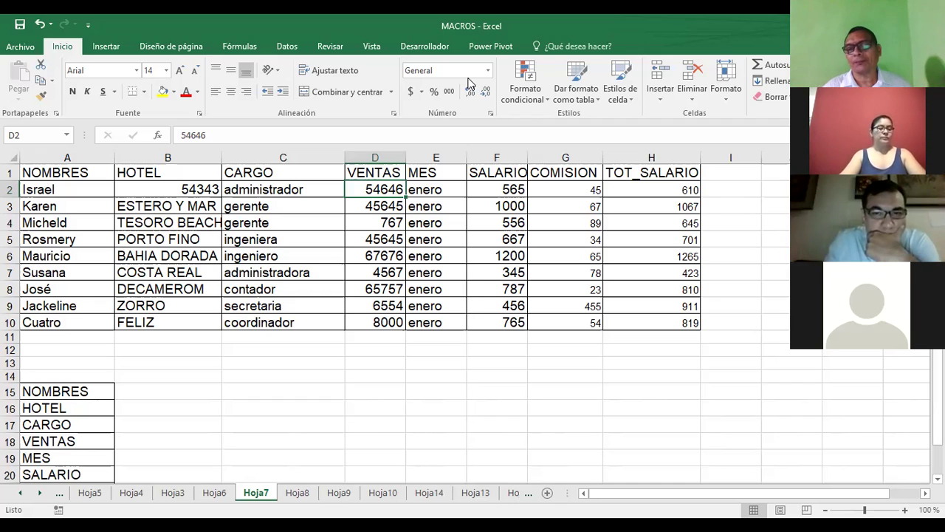
- Format D2 as Moneda, 2 decimals, $ Español (Estados Unidos) symbol, showing $54,646.00
right_click(371, 189)
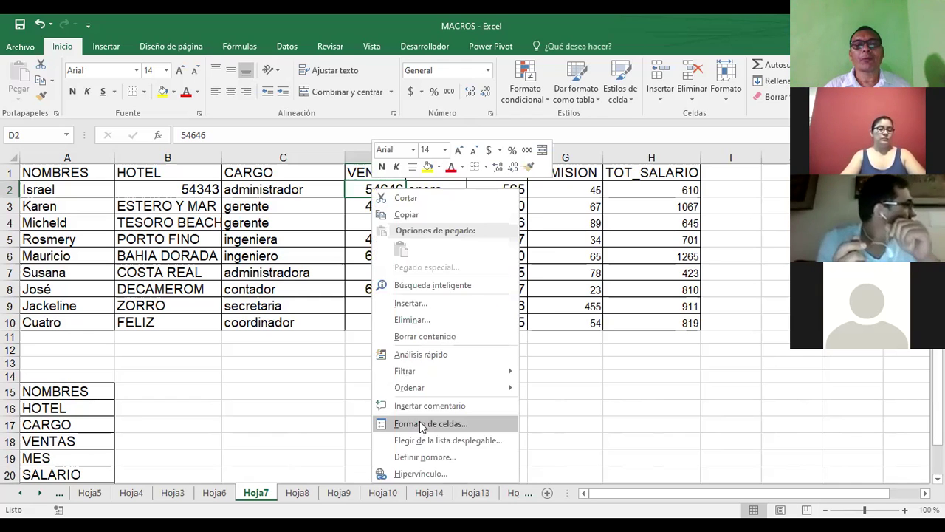
left_click(419, 420)
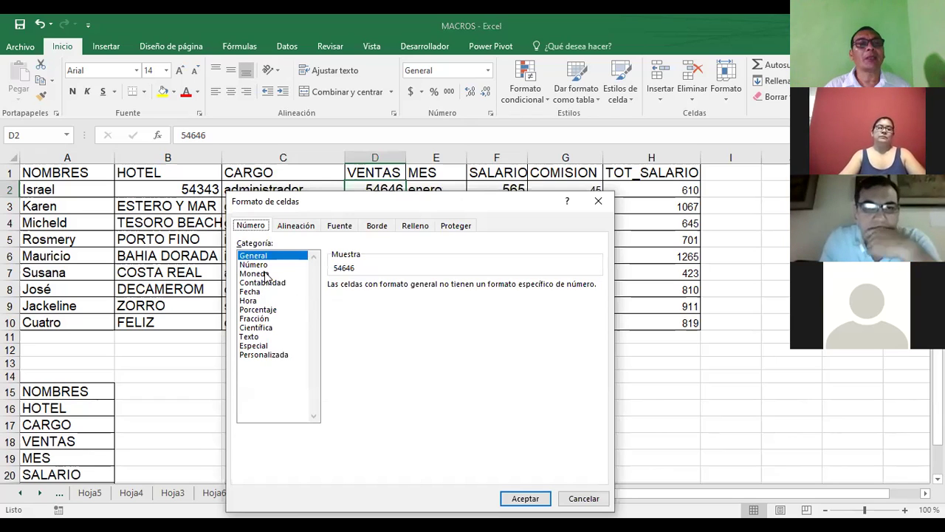
left_click(266, 274)
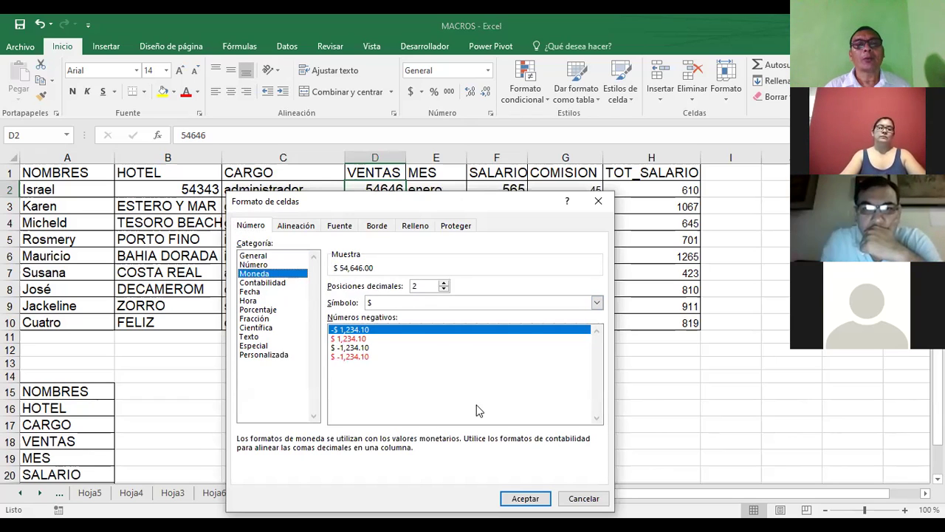
left_click(597, 303)
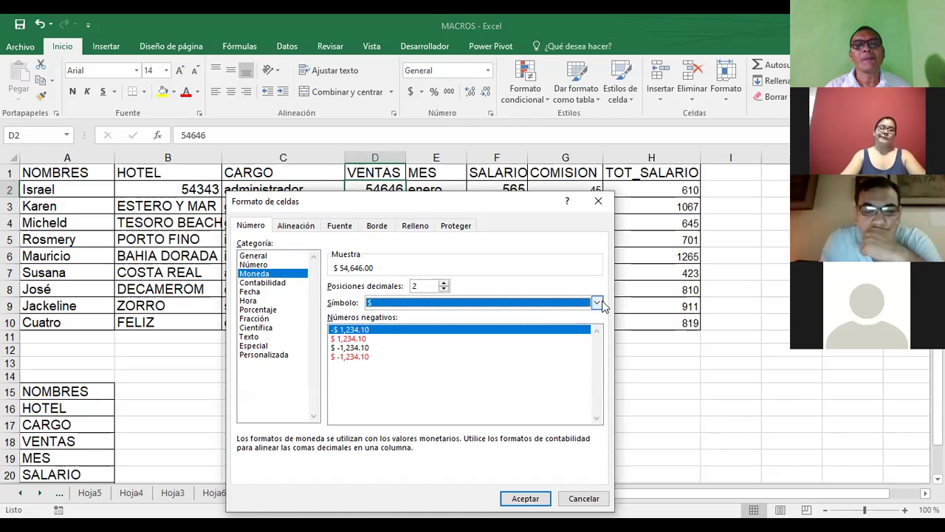
scroll(452, 349, "down", 2)
scroll(453, 350, "down", 2)
scroll(452, 351, "down", 3)
scroll(453, 355, "down", 2)
scroll(454, 358, "down", 1)
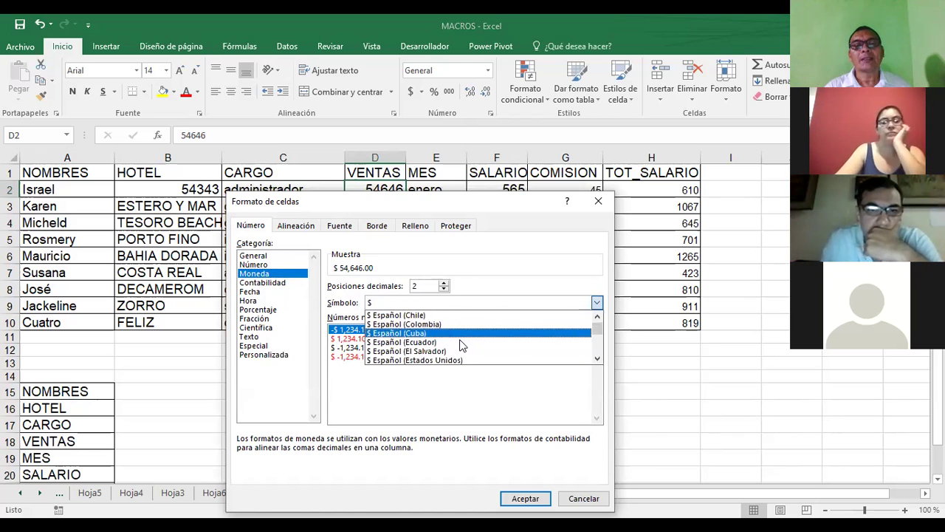
left_click(425, 362)
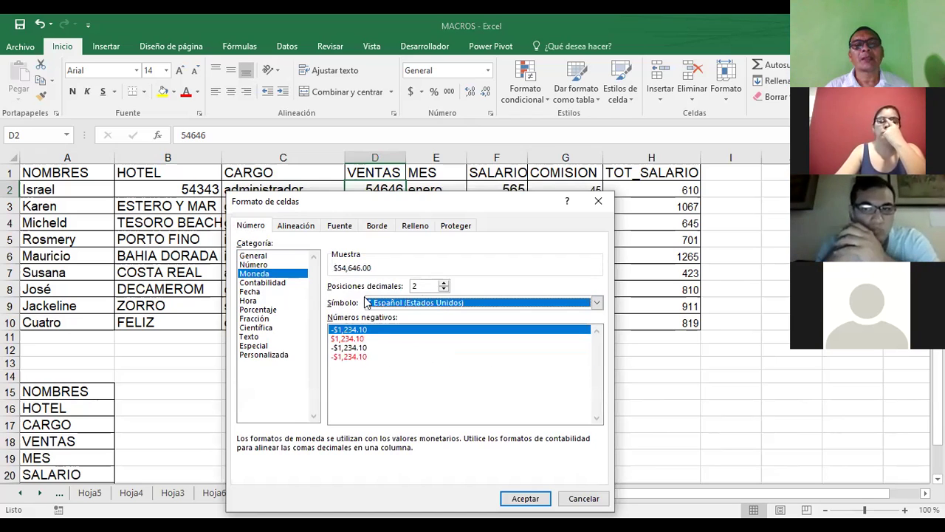
left_click(426, 305)
key("Up")
key("Return")
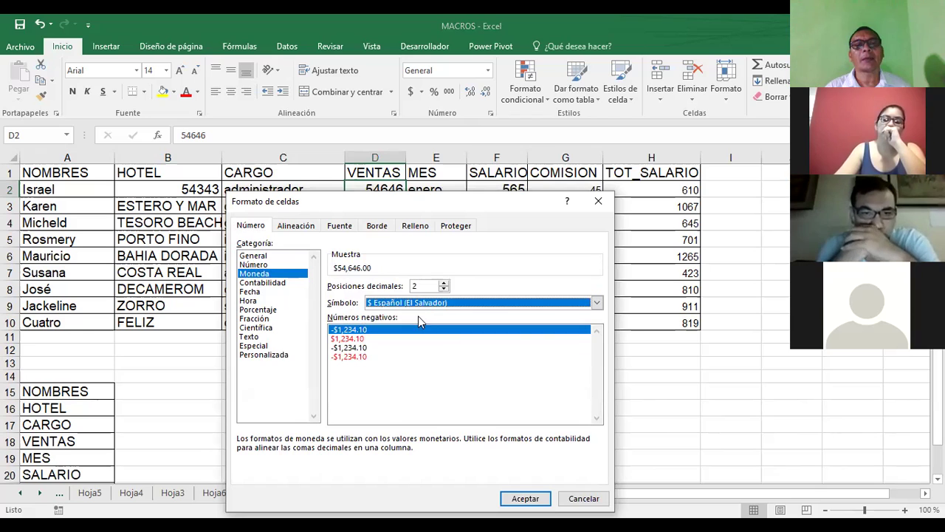
left_click(426, 304)
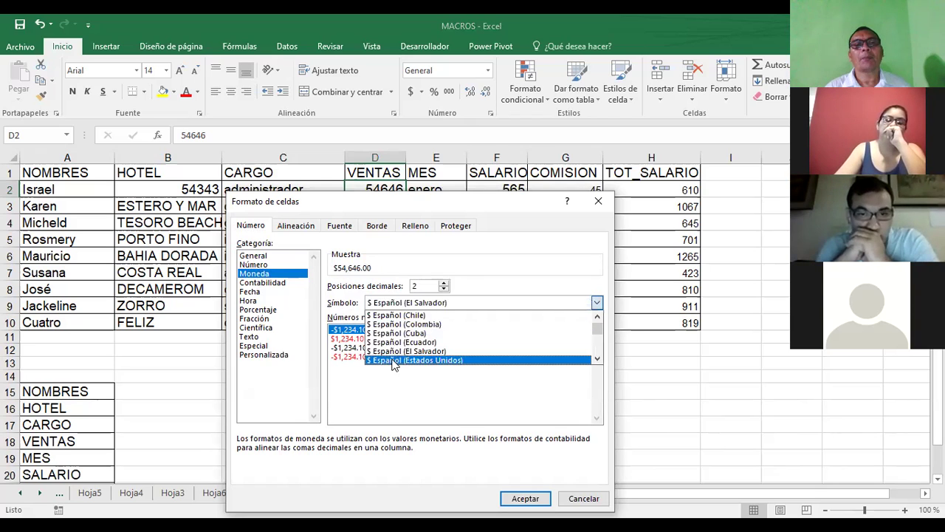
left_click(476, 360)
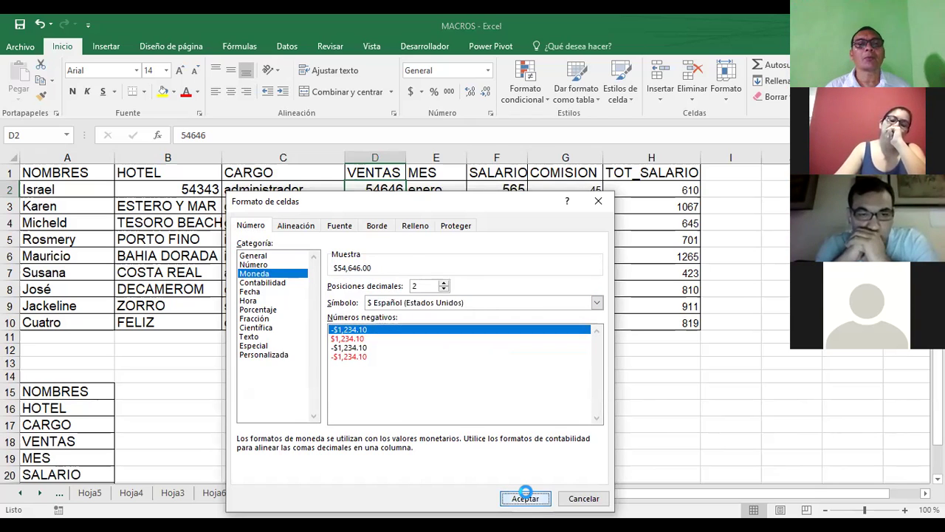
left_click(525, 499)
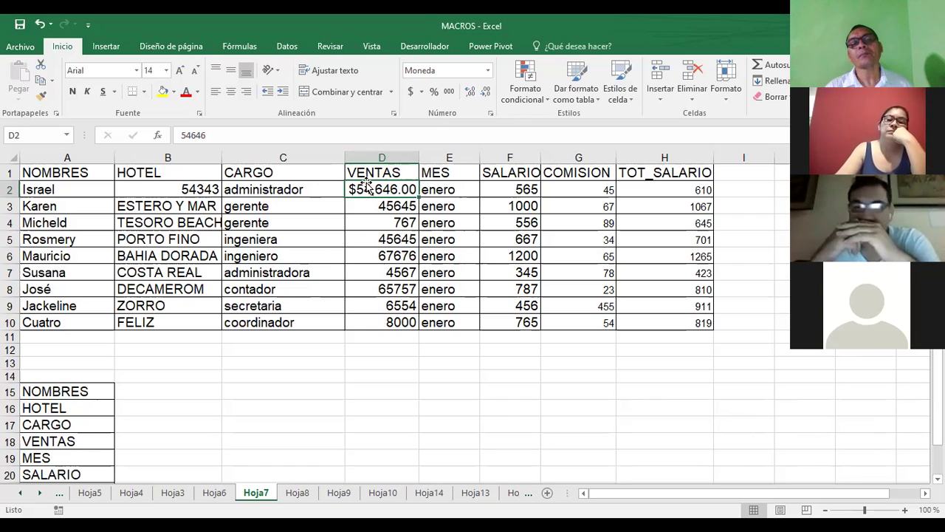
- Select the VENTAS values D2:D10 and delete them
left_click(395, 205)
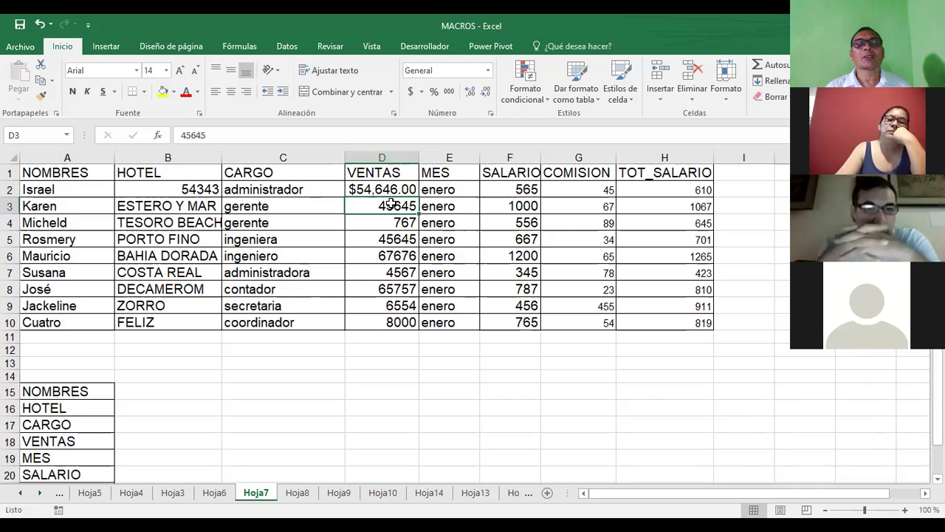
left_click(387, 186)
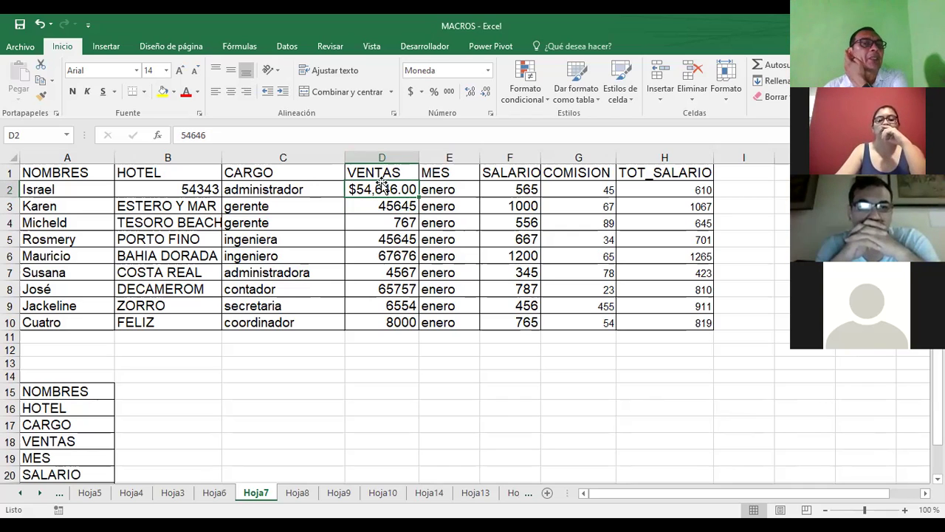
left_click_drag(367, 187, 372, 314)
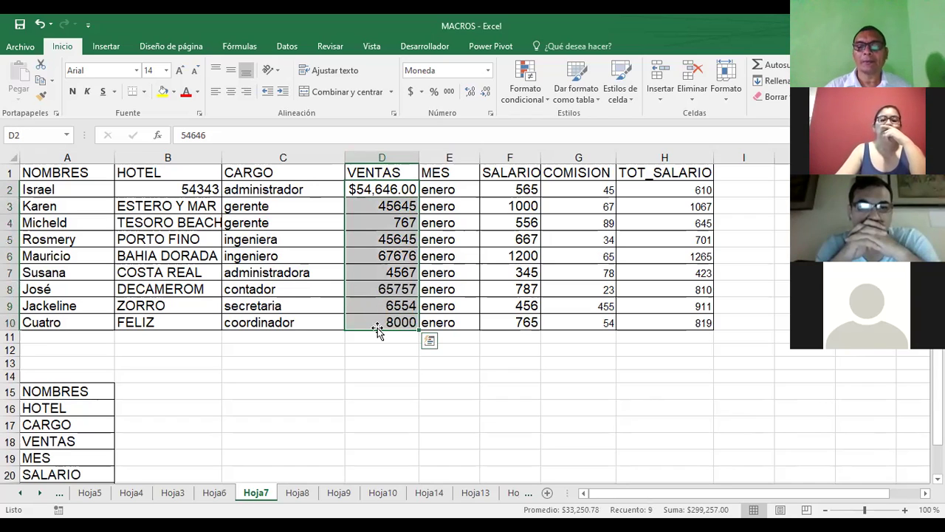
key("Delete")
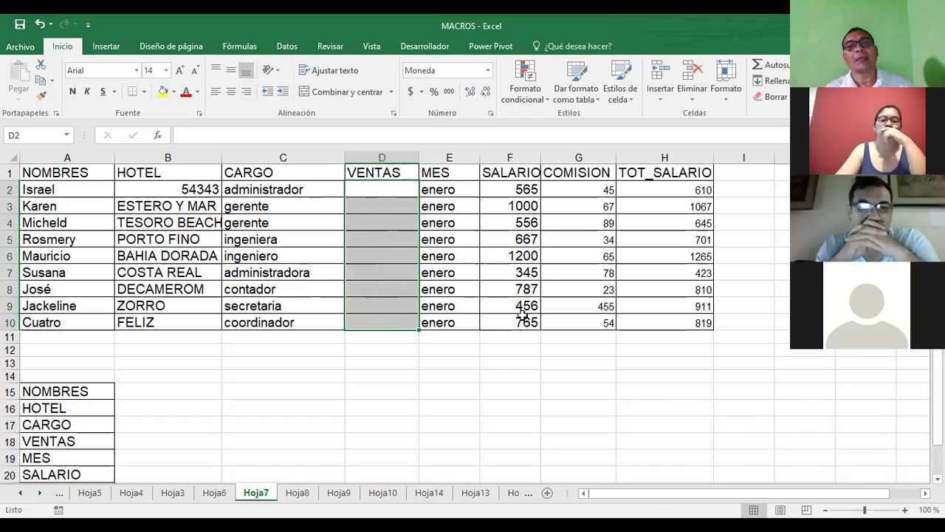
- Type test text (rte, ert, ert, re) into the empty VENTAS cells D2–D5
left_click(376, 196)
type("rte")
left_click(380, 238)
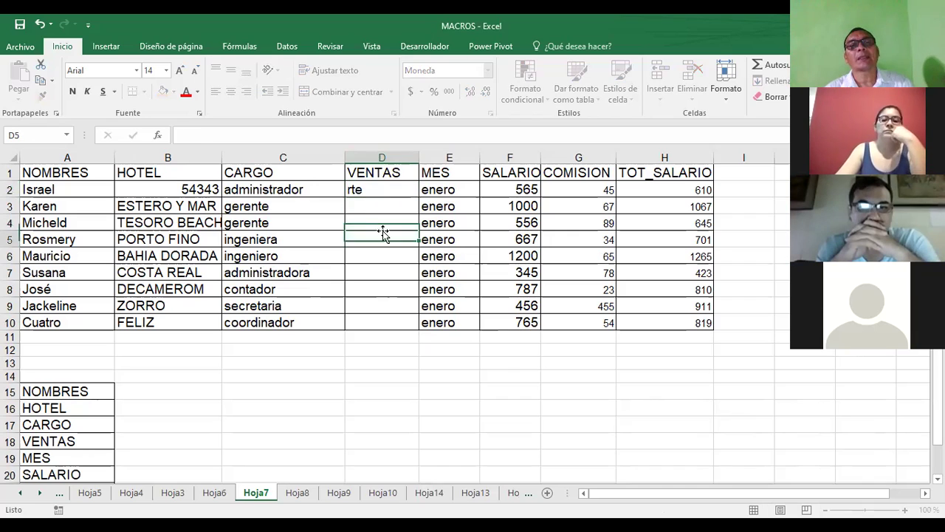
left_click(373, 206)
type("ert")
left_click(384, 239)
type("ert")
left_click(382, 221)
type("re")
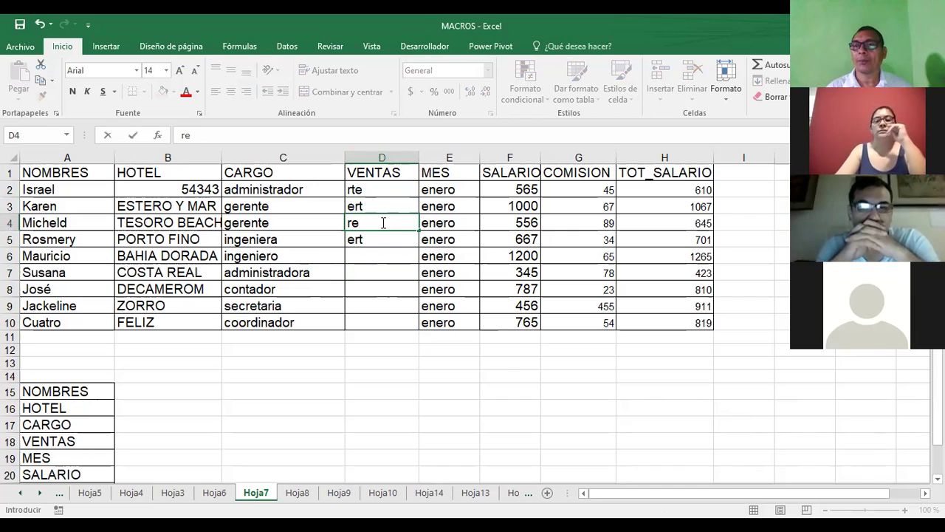
left_click(377, 191)
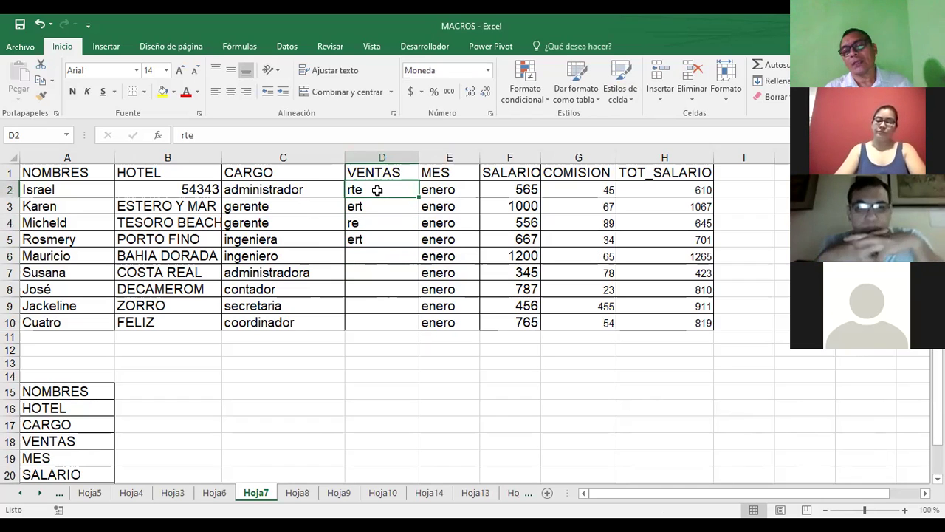
- Delete the test entries from D2, D3, D4 and D5, ending on D2
key("Delete")
left_click(372, 206)
key("Delete")
left_click(369, 223)
key("Delete")
left_click(372, 238)
key("Delete")
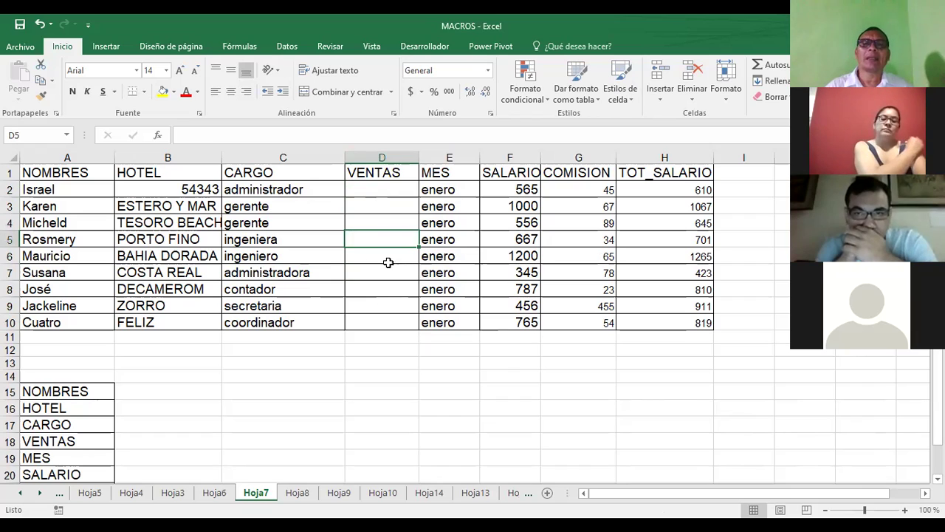
left_click(385, 187)
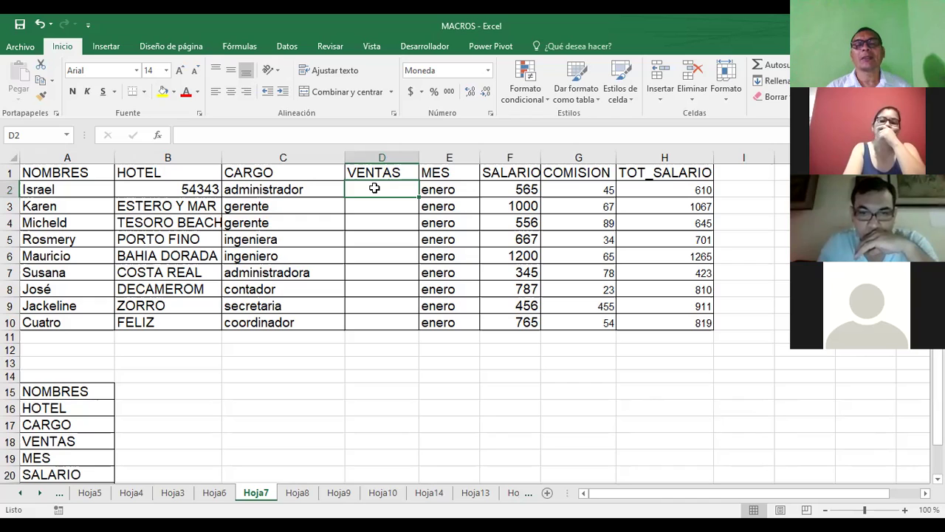
- Limit D2 to Número entero values between 0 and 10000 through Validación de datos
right_click(374, 189)
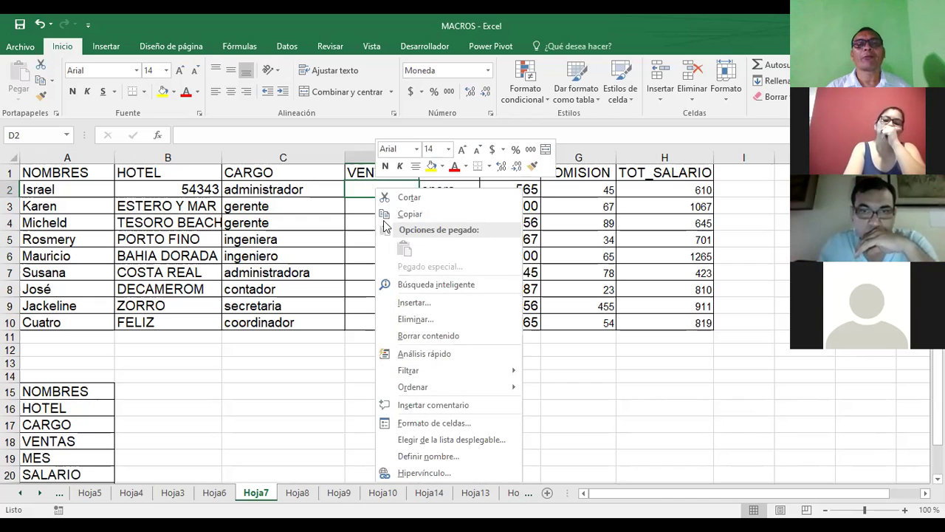
left_click(348, 189)
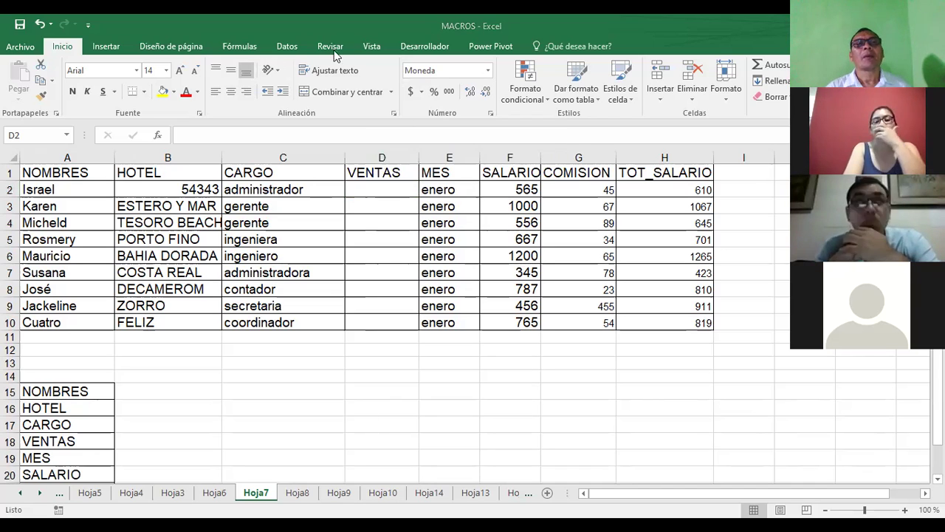
left_click(290, 48)
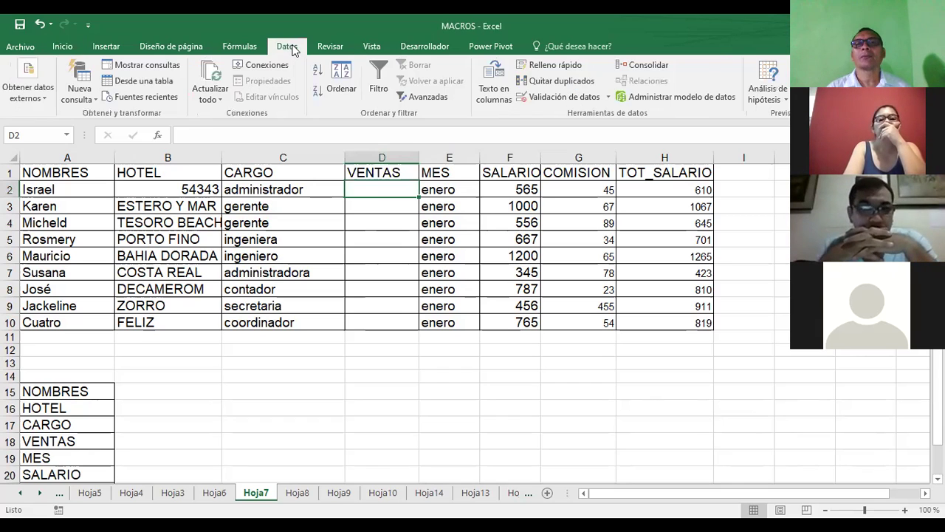
left_click(608, 97)
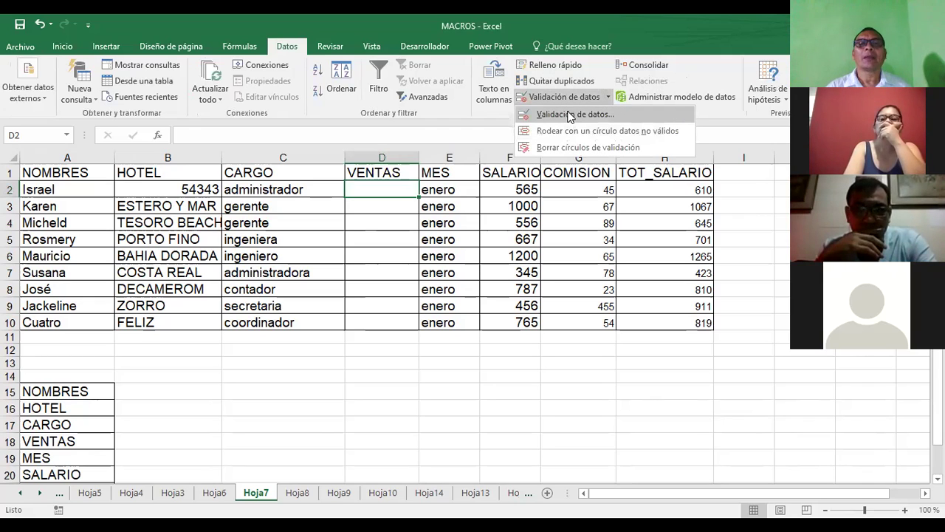
left_click(570, 115)
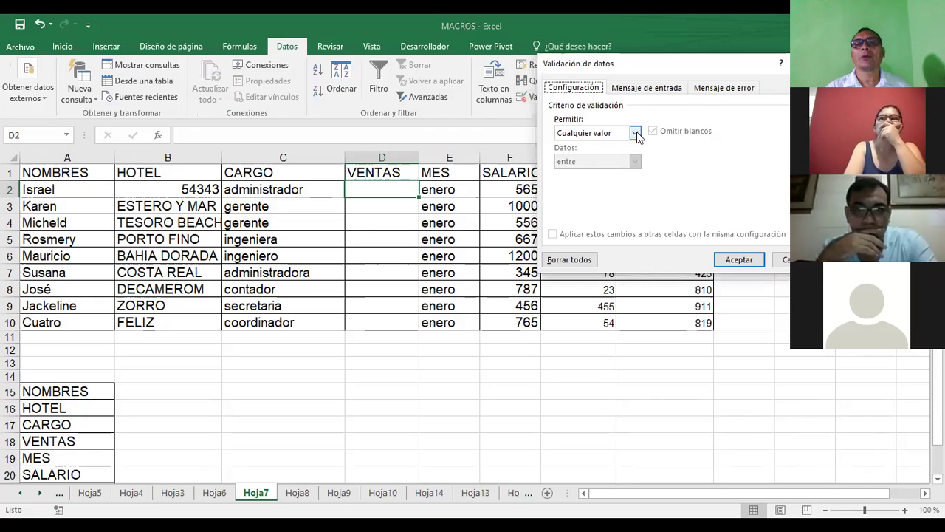
left_click(635, 133)
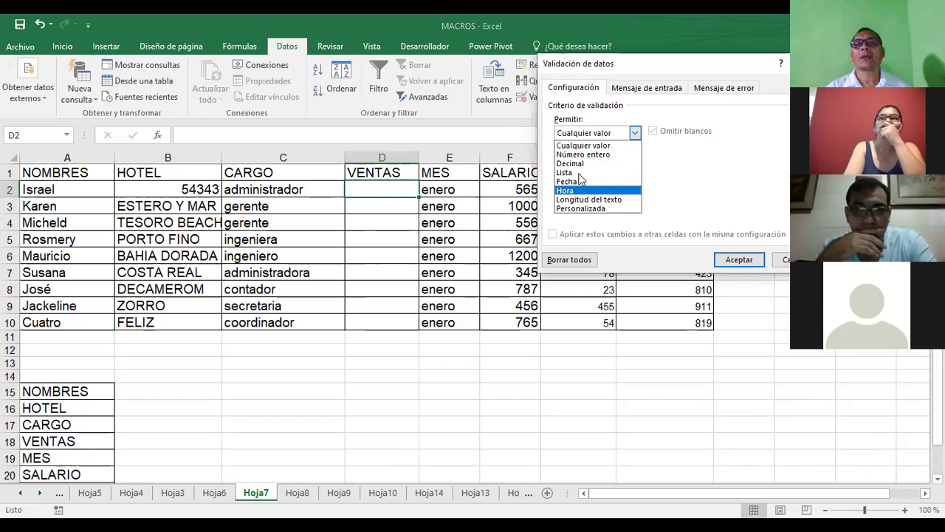
left_click(609, 200)
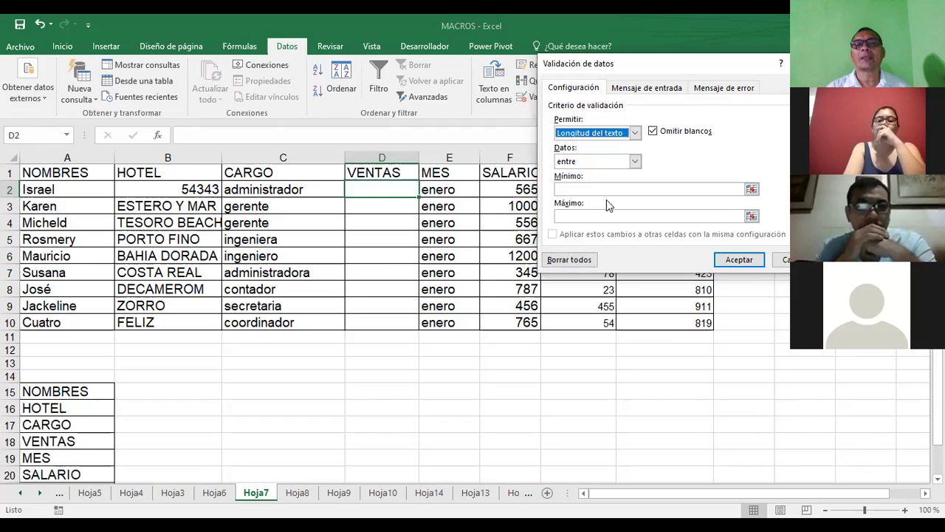
left_click(636, 134)
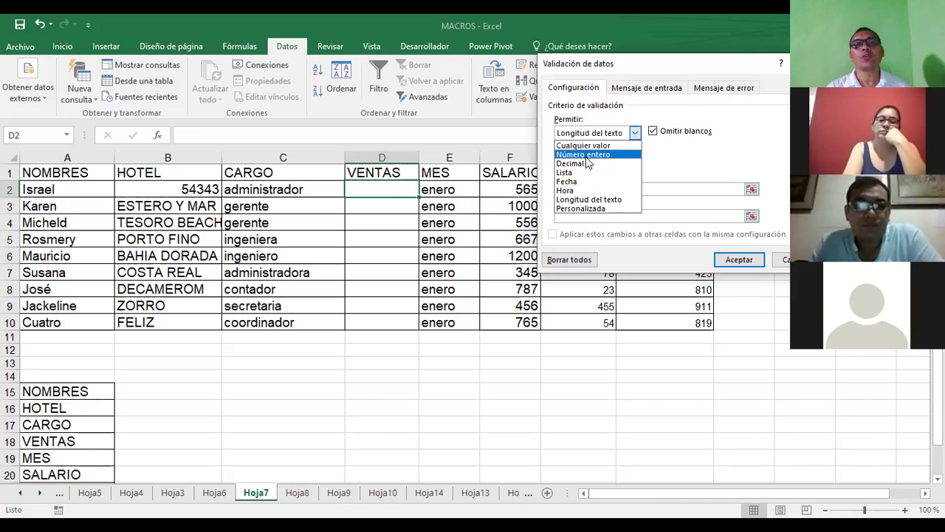
left_click(588, 161)
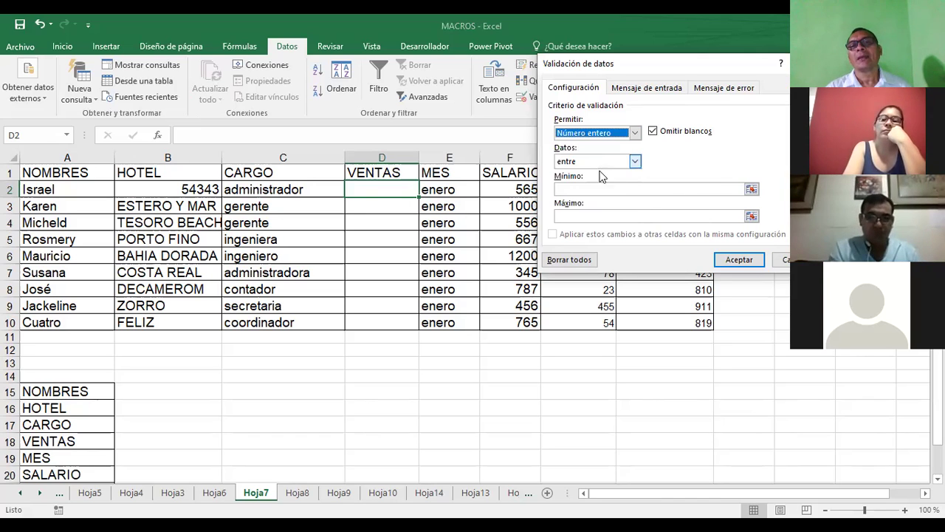
left_click(589, 190)
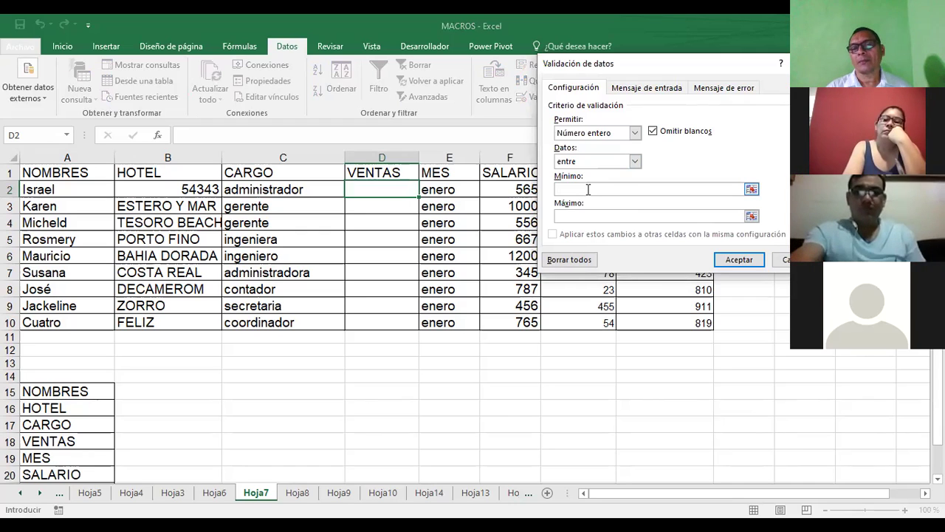
type("0")
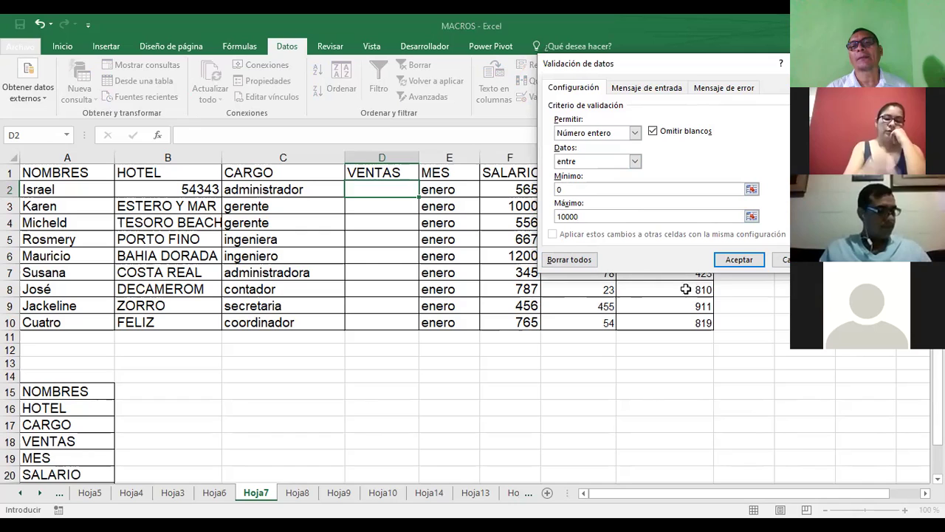
left_click(739, 260)
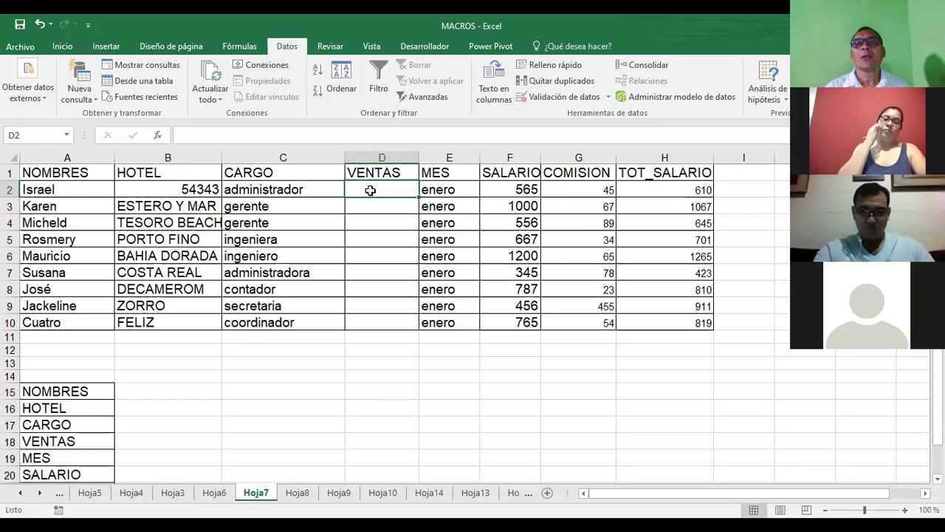
- Reopen D2's validation and extend it to all cells with the same settings
left_click(608, 96)
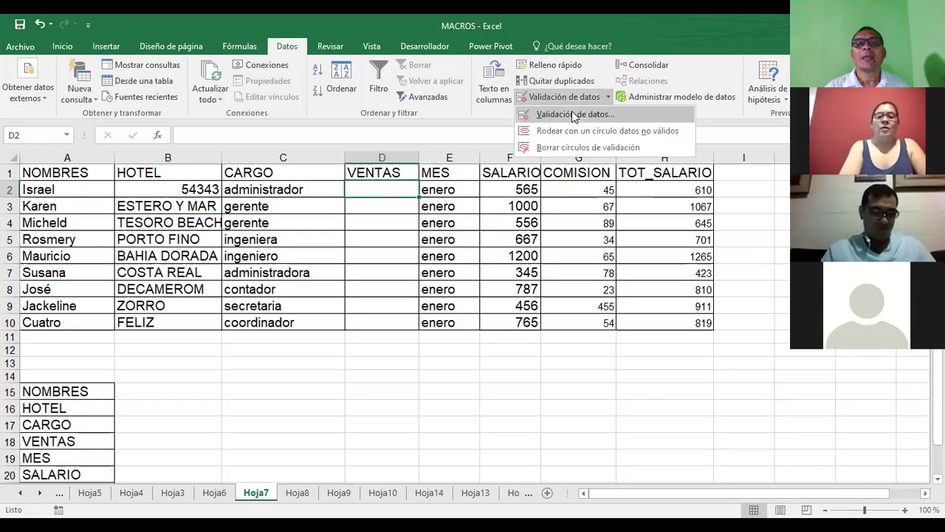
left_click(568, 115)
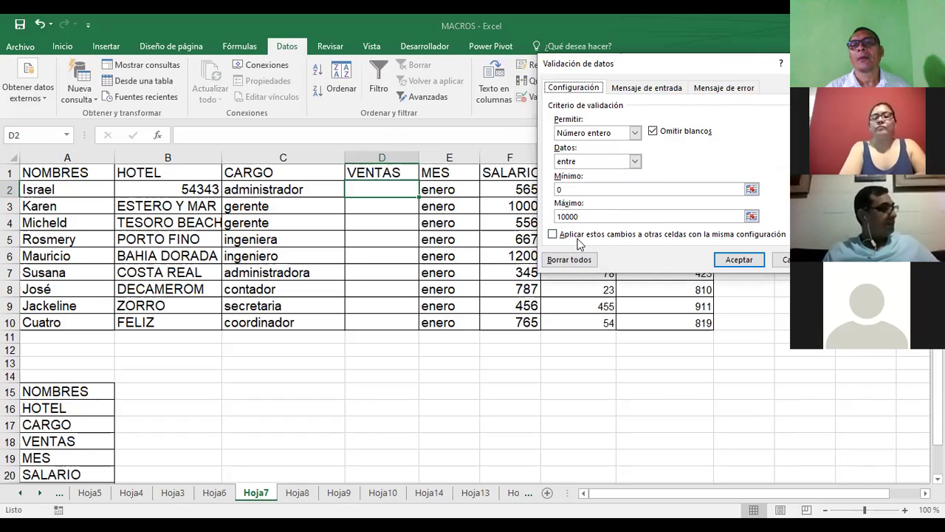
left_click(553, 235)
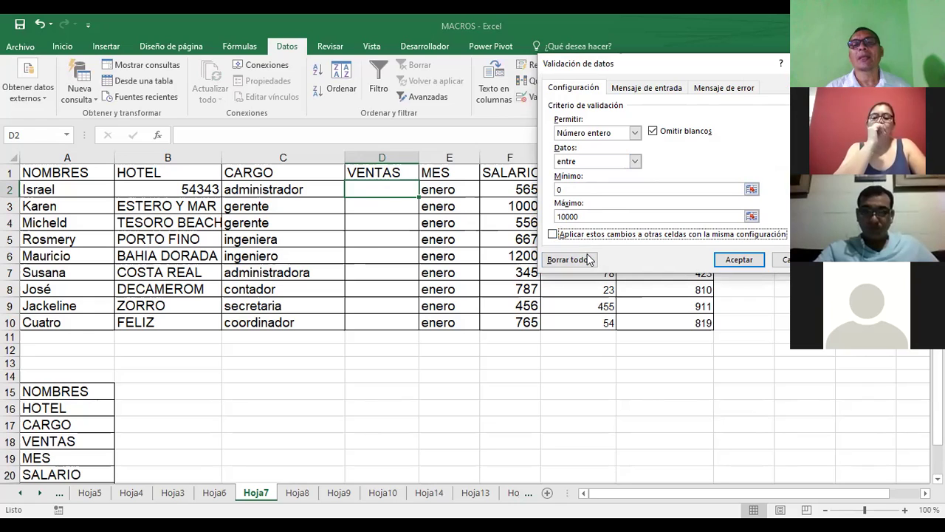
- Add an input message titled 'Ojo!!' reading 'No datos alfanuméricos'
left_click(630, 90)
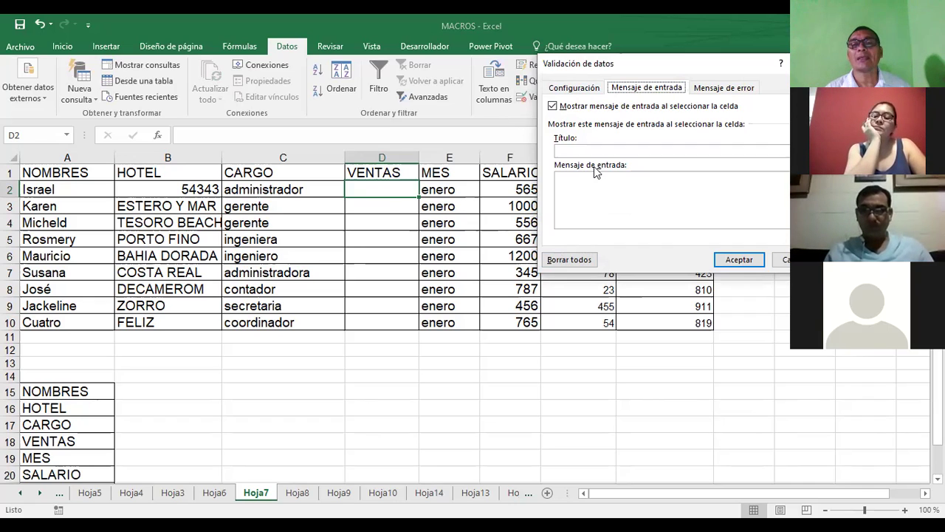
left_click(586, 151)
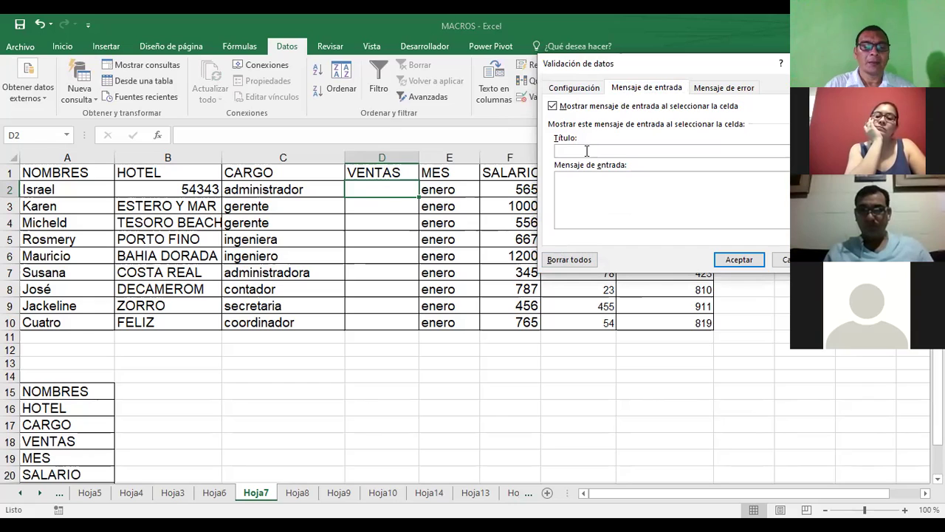
type("OJO")
key("BackSpace")
key("BackSpace")
type("jo!!")
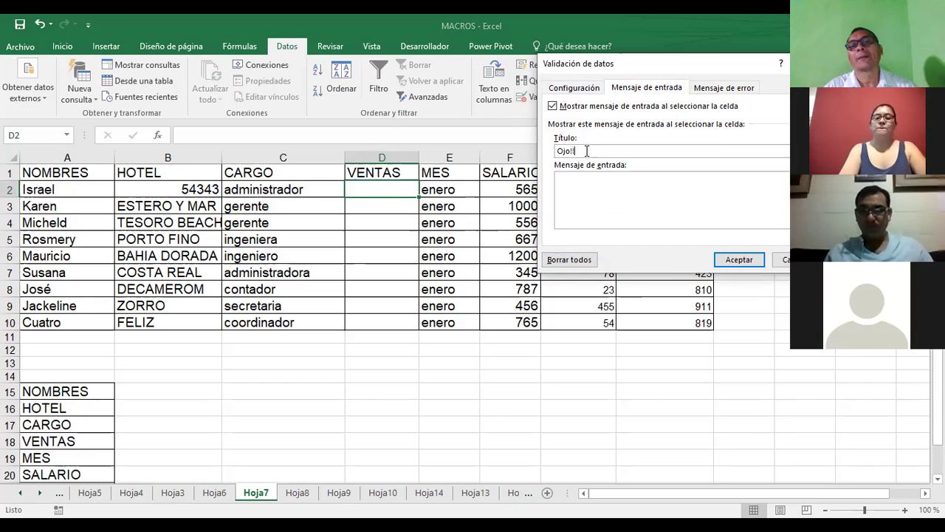
left_click(591, 177)
type("o ")
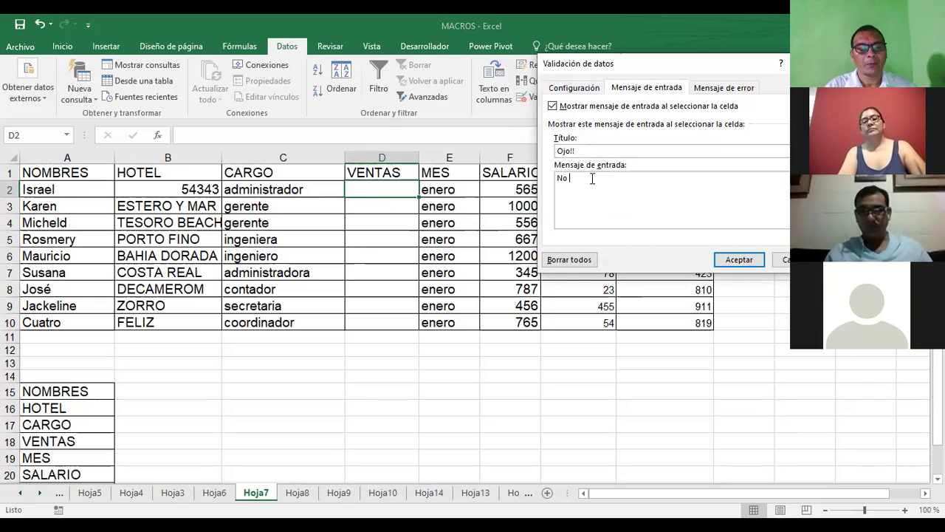
type("datos alfanum")
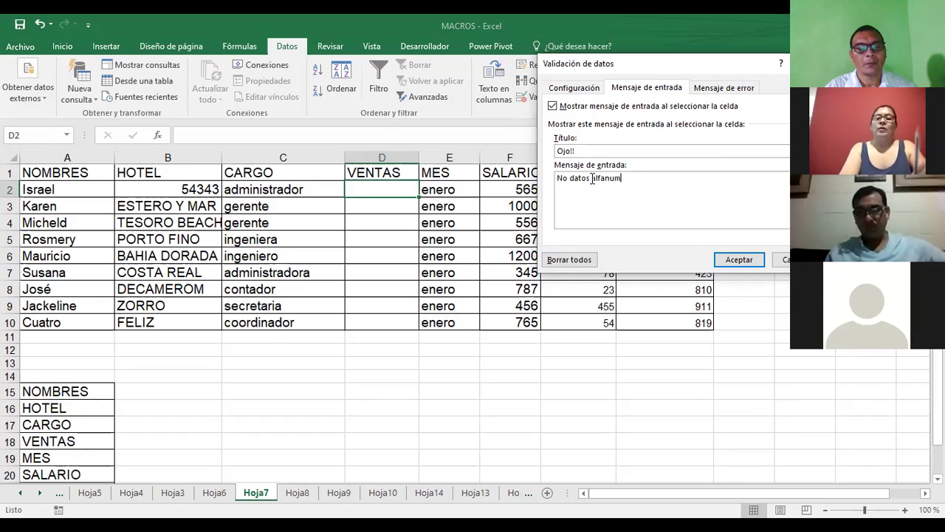
type("éricos")
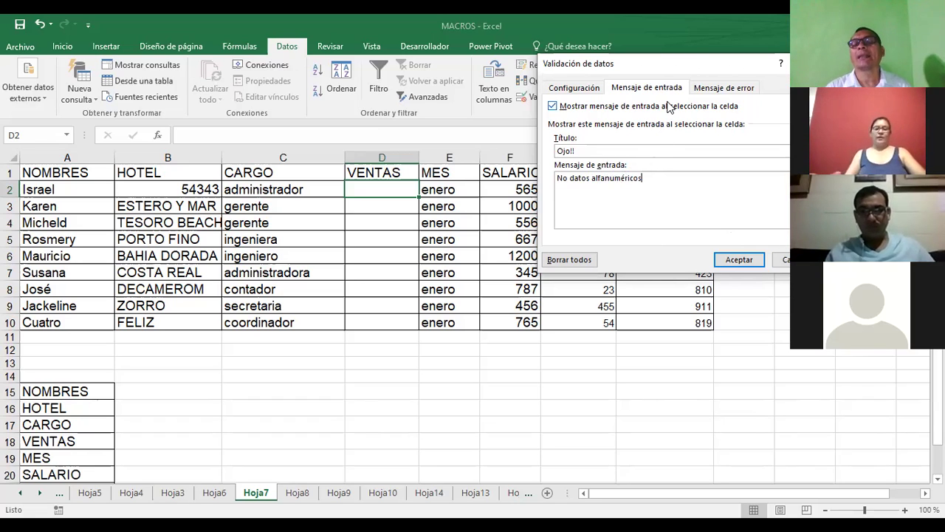
left_click(705, 90)
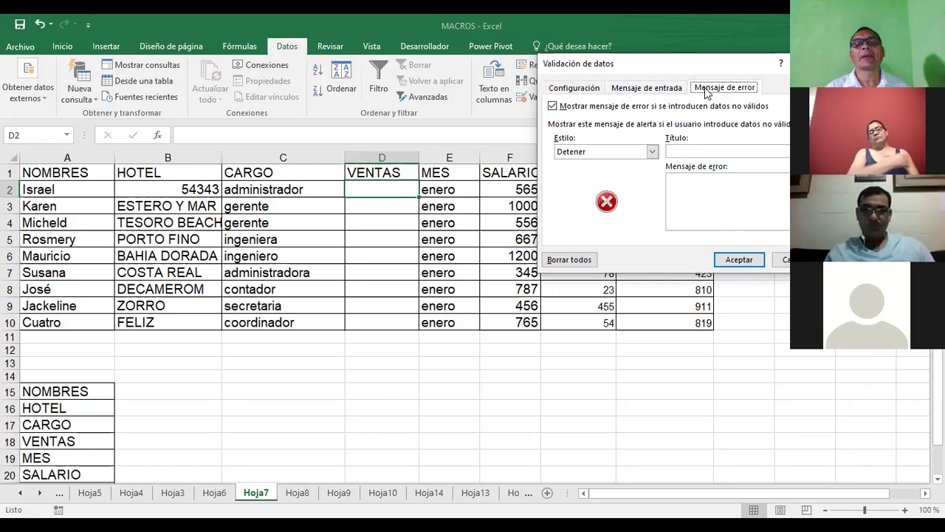
- Keep the Detener alert style, enter the message 'solo numeros y solo numeros', and confirm
left_click(653, 153)
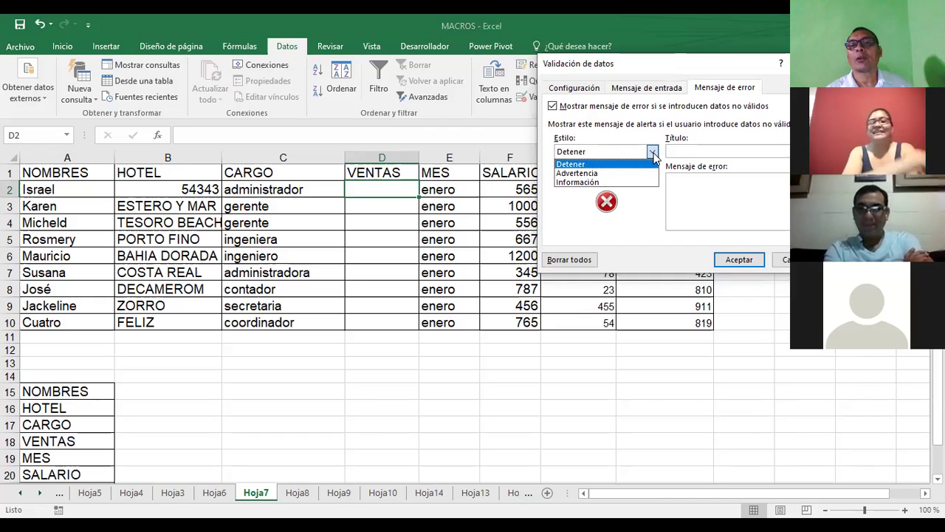
left_click(593, 163)
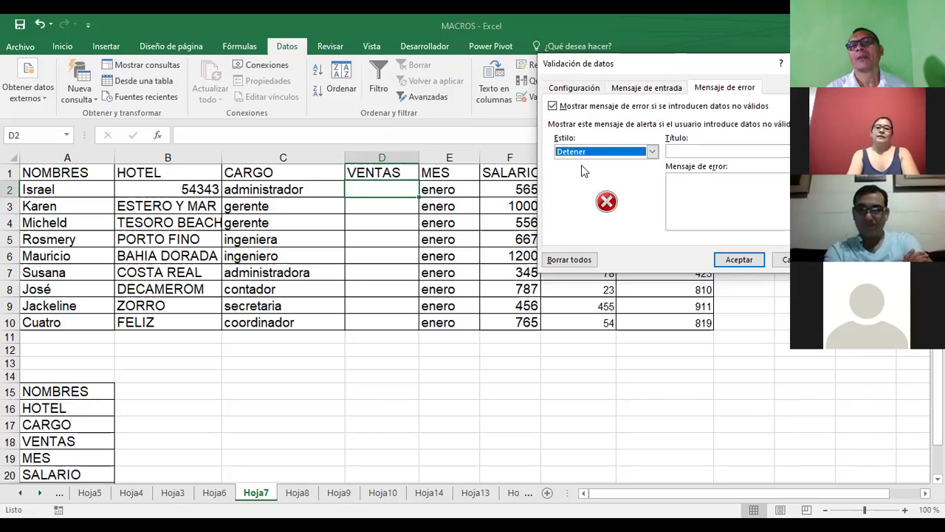
left_click(698, 188)
type("solo ")
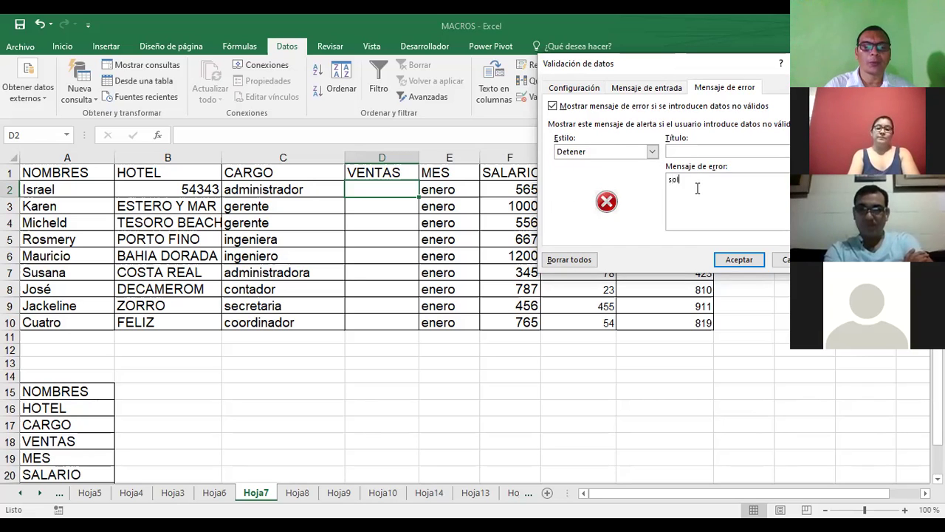
type("num")
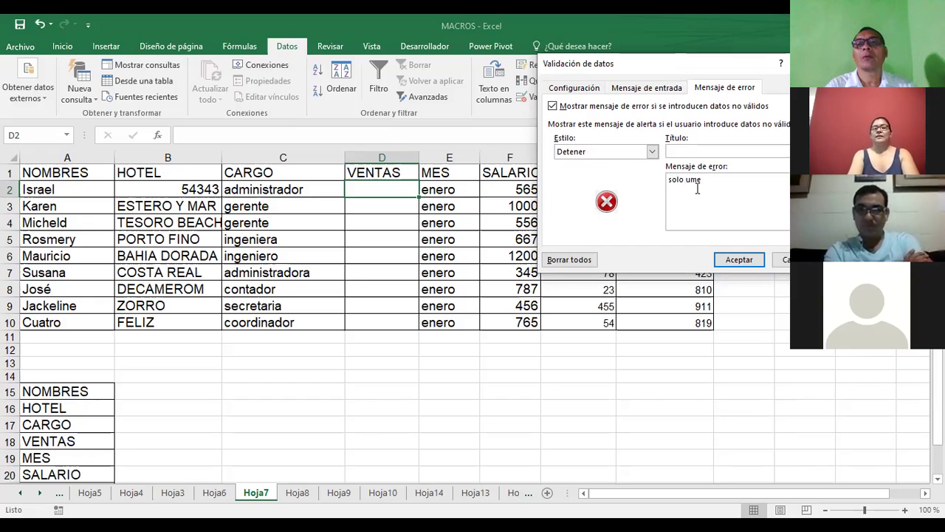
key("BackSpace")
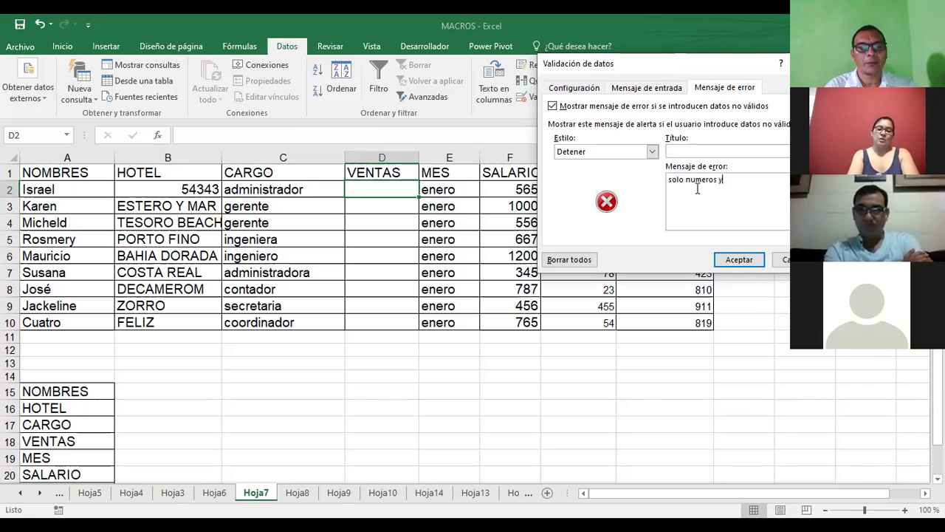
type("lo numeros")
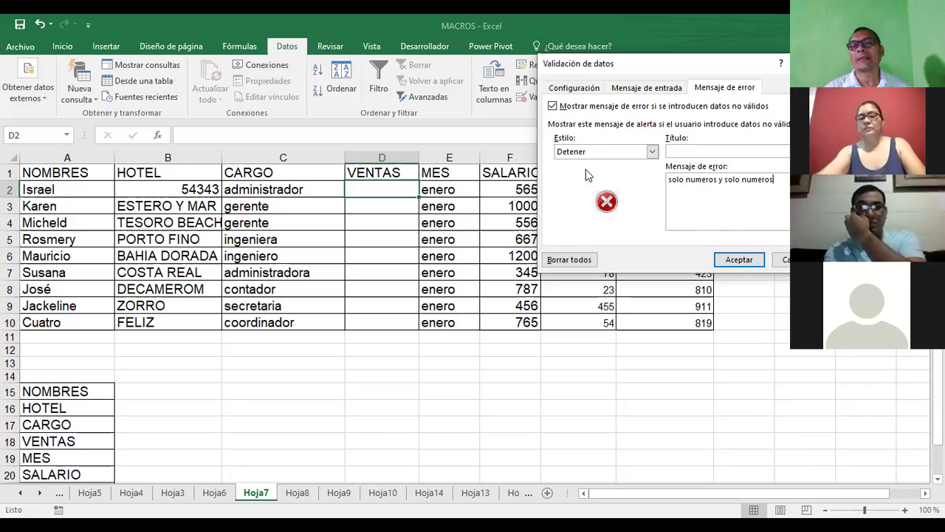
left_click(729, 260)
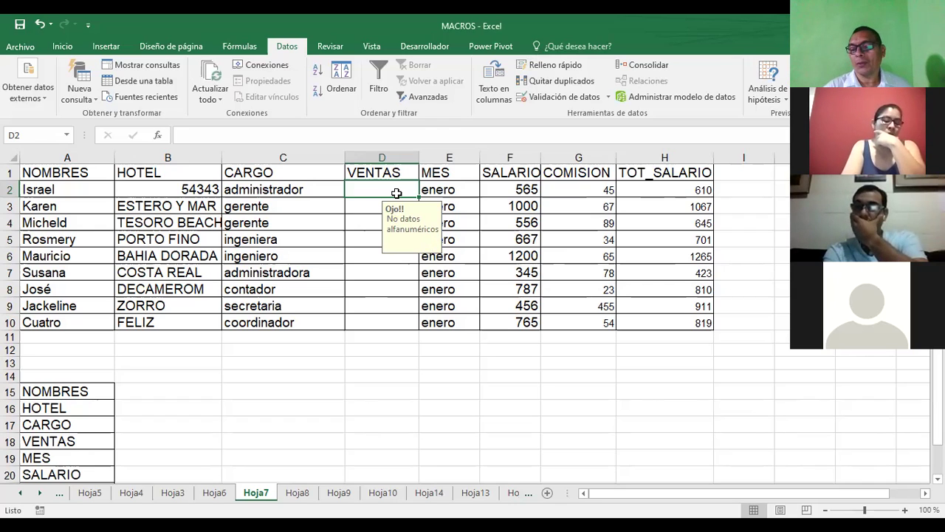
- Enter 150000 in D2, retry after the stop alert, then cancel the rejected entry
type("15000")
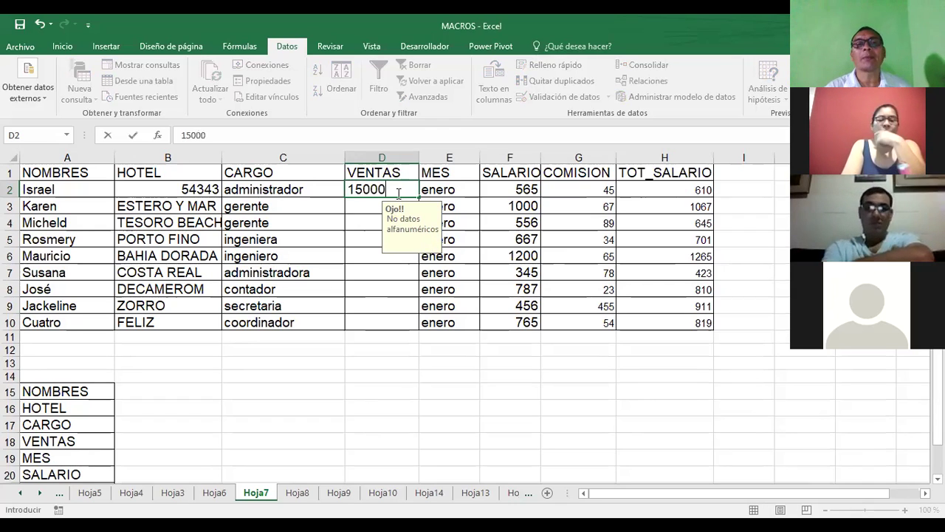
type("0")
left_click(398, 194)
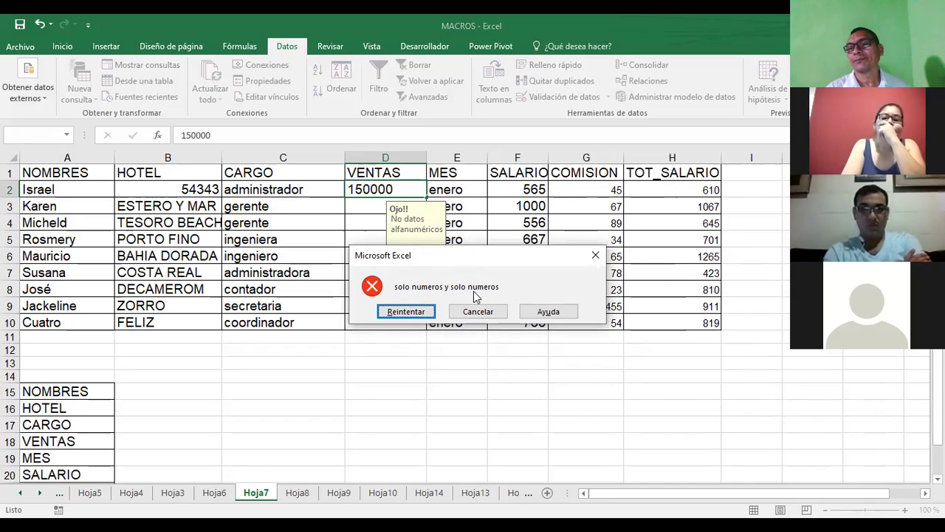
left_click(406, 312)
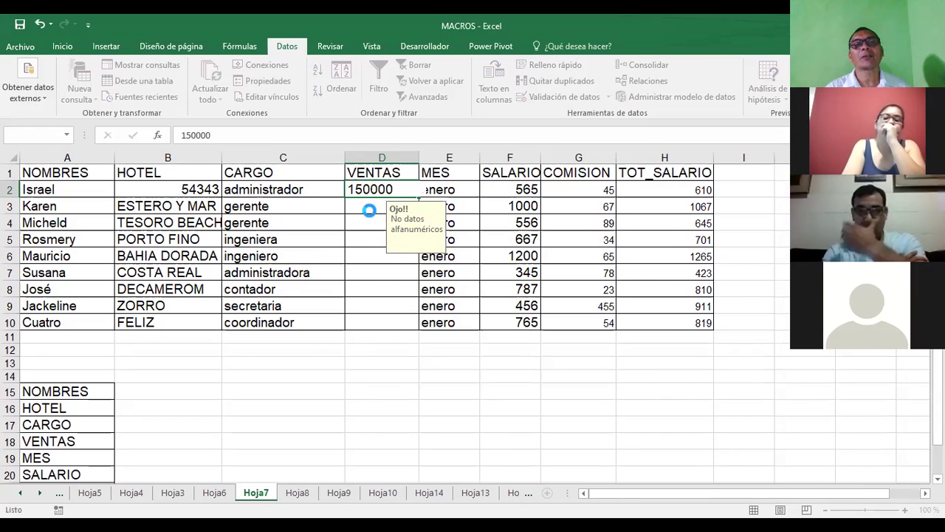
key("Return")
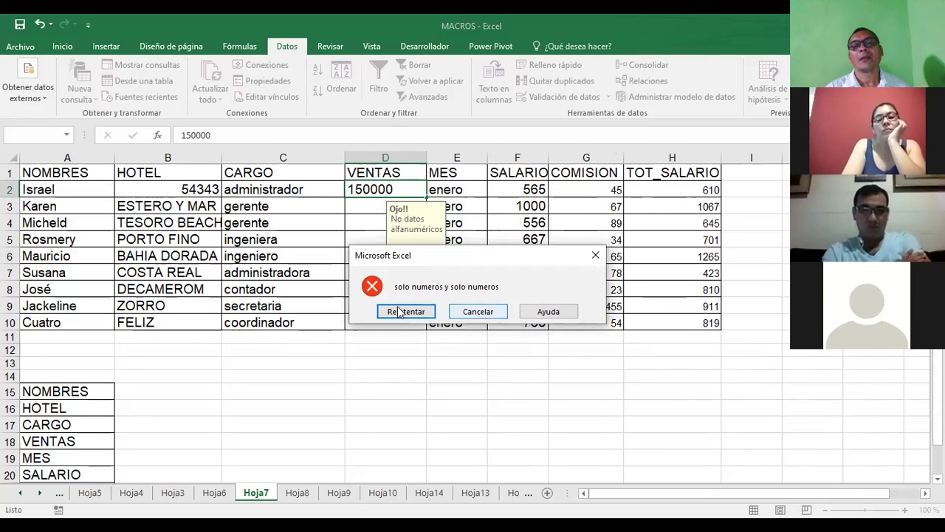
left_click(397, 312)
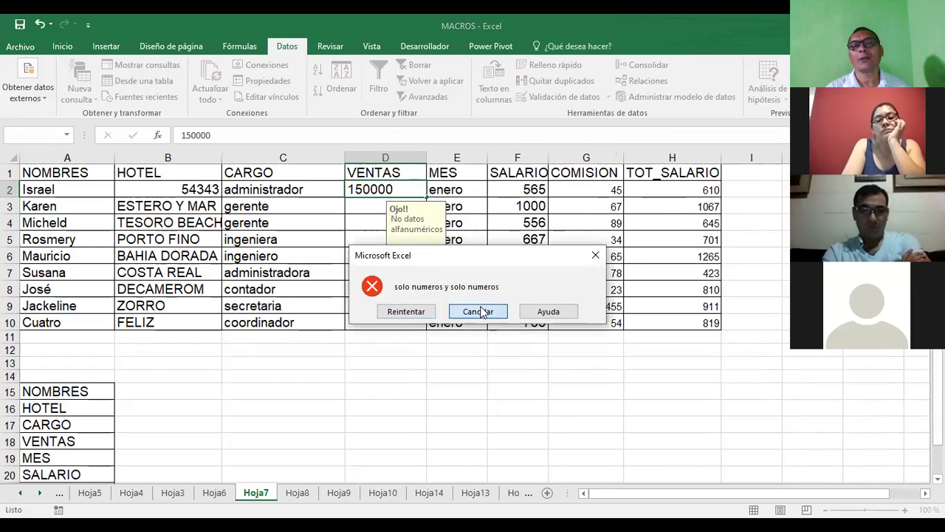
left_click(484, 311)
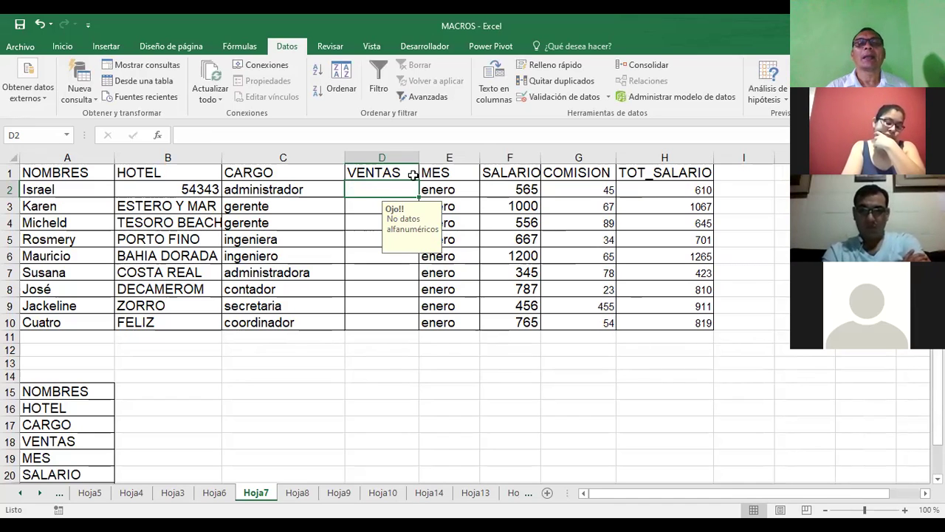
- Edit D2's error message to 'solo numeros de 0 a 10000', confirm, and reselect D2
left_click(609, 98)
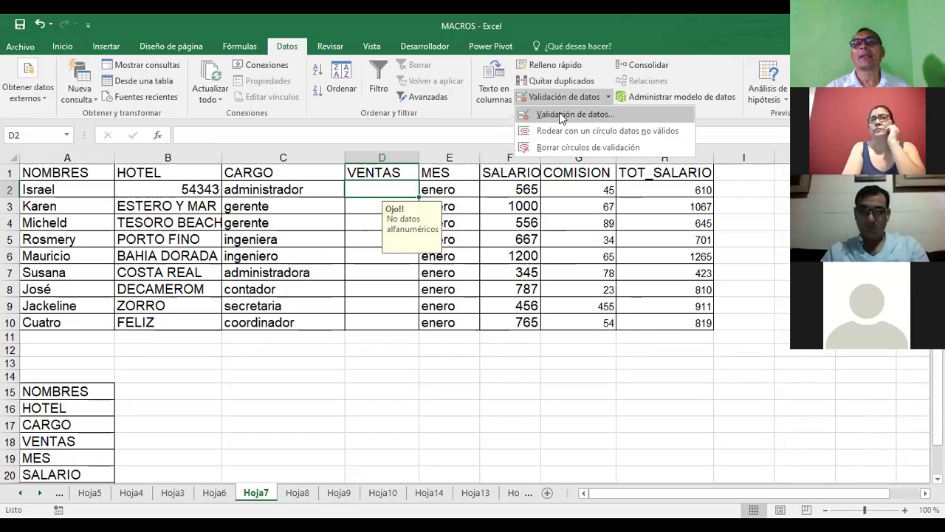
left_click(560, 113)
left_click(665, 88)
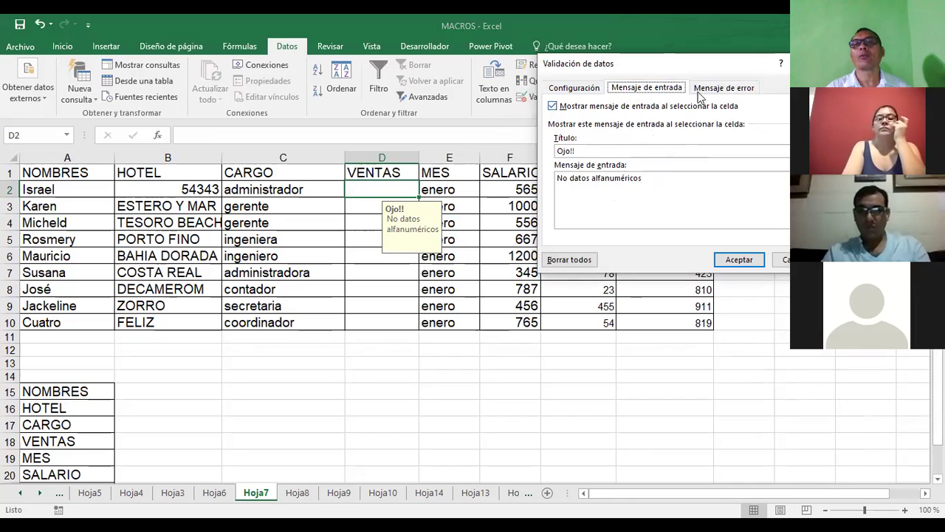
left_click(721, 87)
left_click(739, 182)
key("BackSpace")
key("BackSpace")
key("BackSpace")
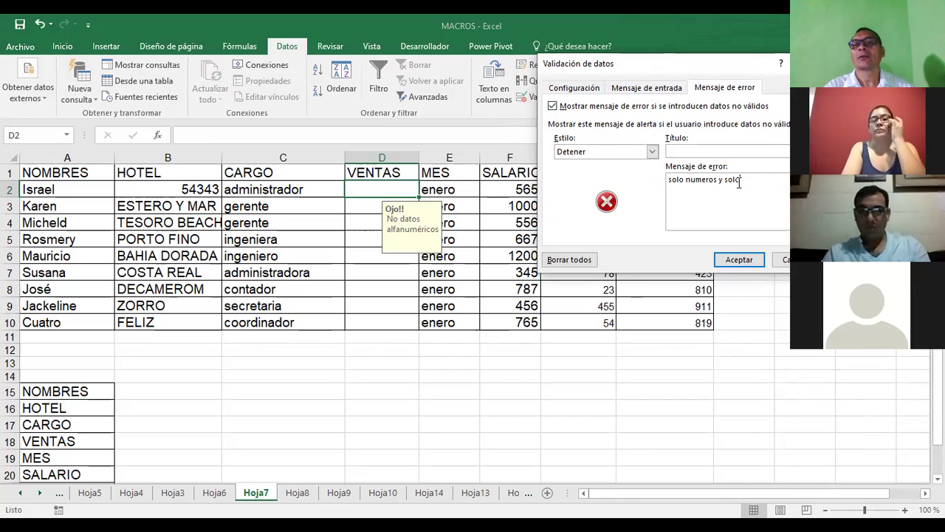
type("de ")
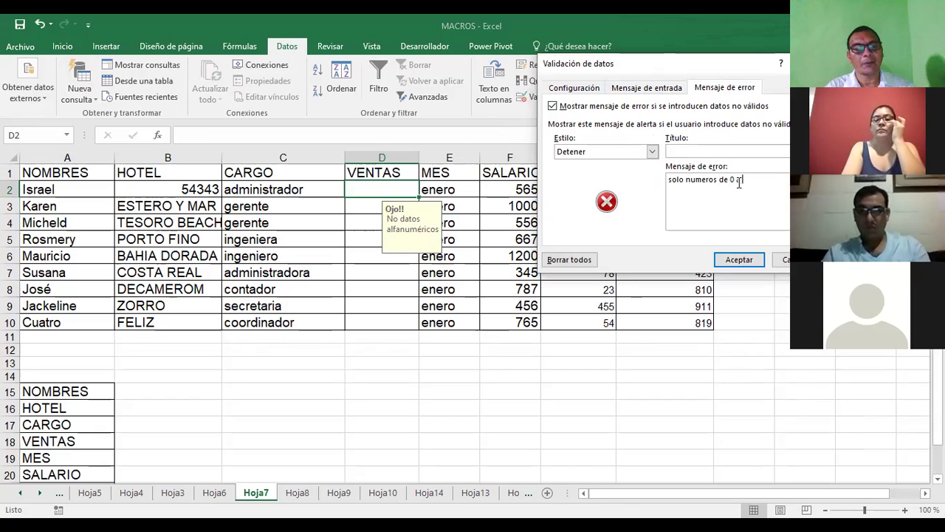
type("0 a 10000")
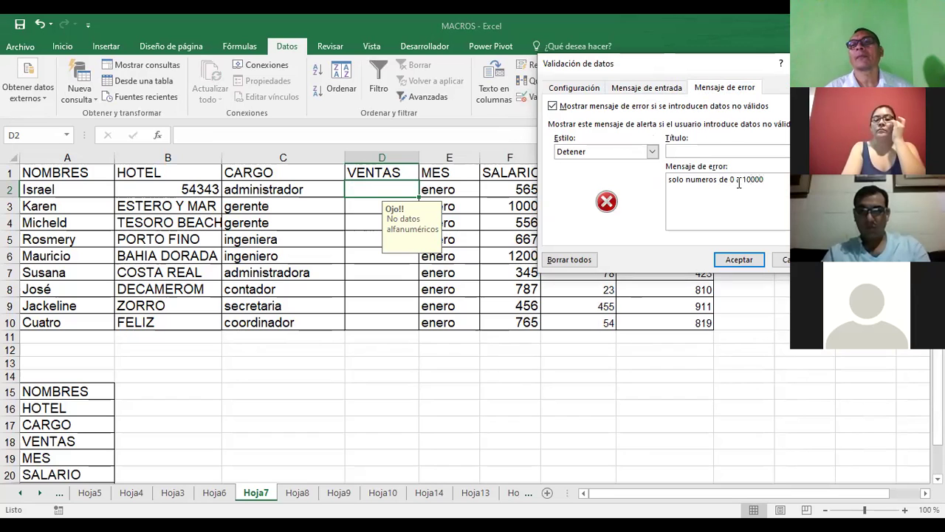
left_click(758, 259)
left_click(341, 288)
left_click(382, 187)
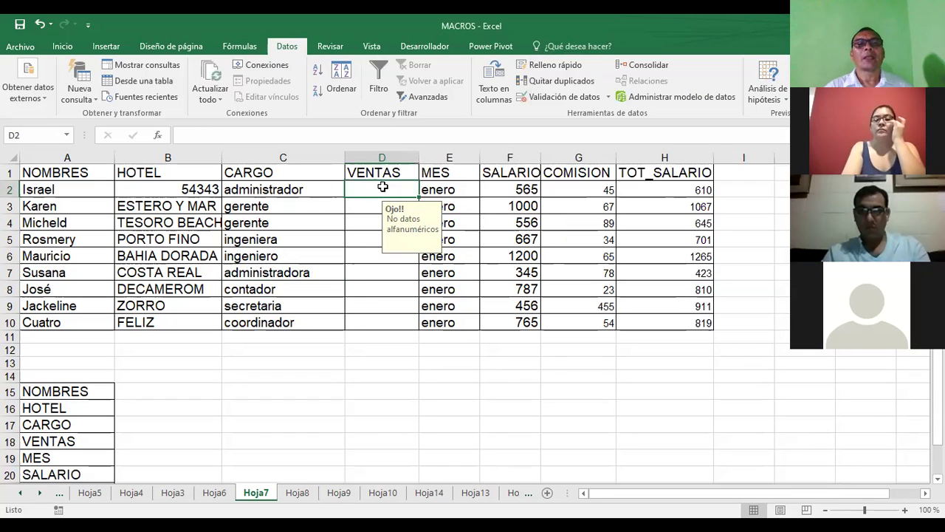
- Enter 34000 in D2, retry once when refused, then cancel the entry
type("34000")
key("Return")
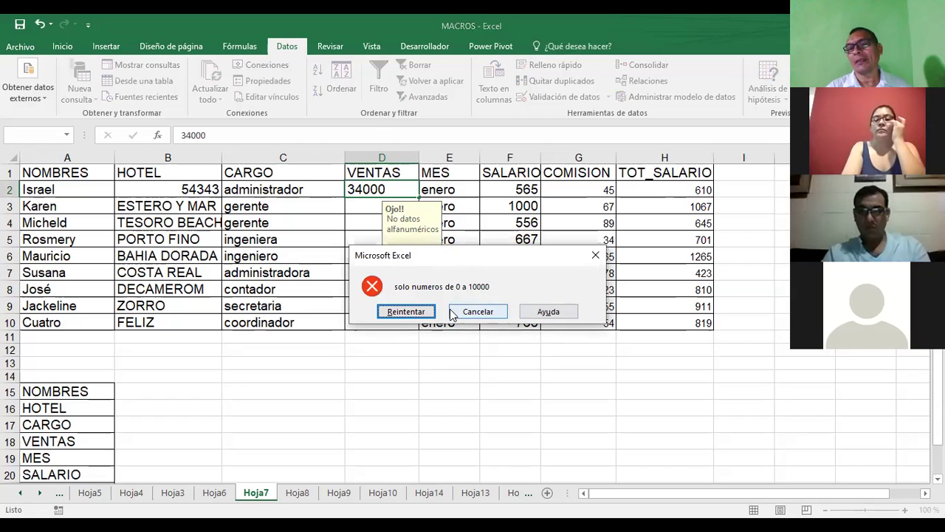
left_click(412, 315)
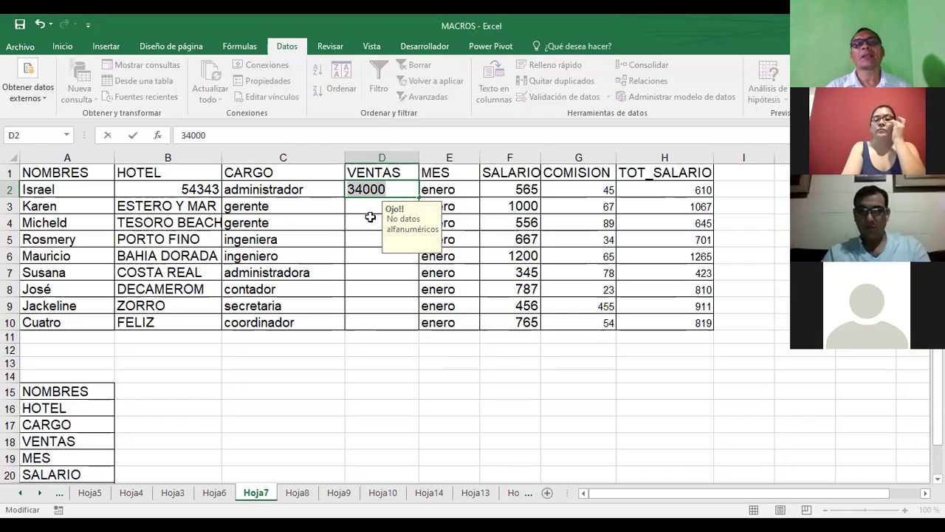
key("Return")
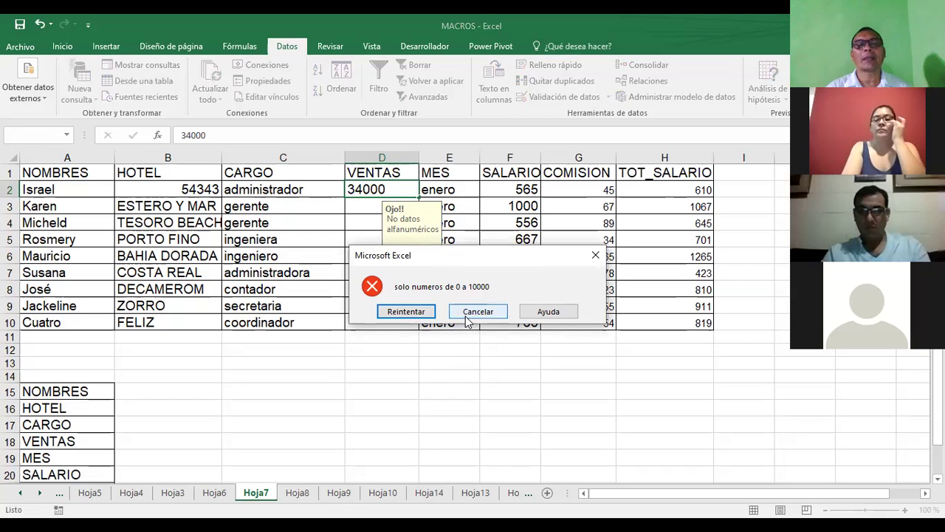
left_click(467, 317)
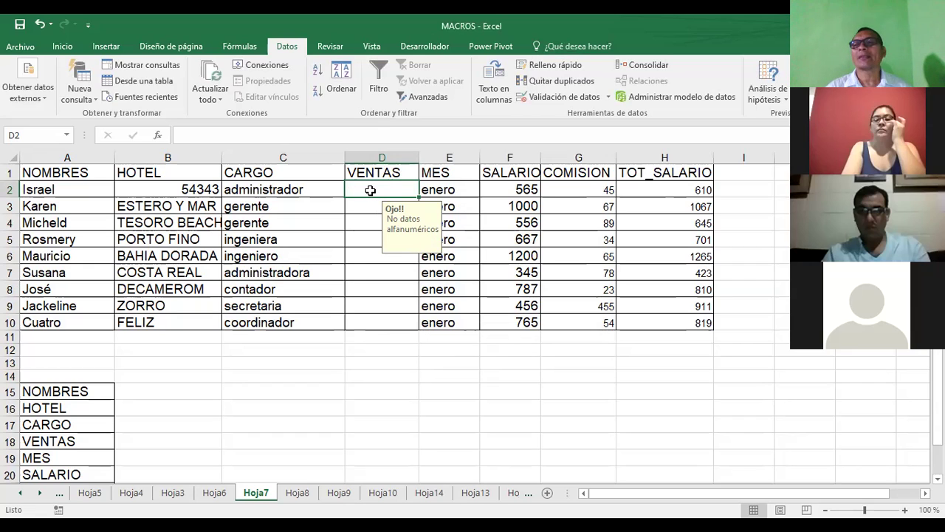
- Select D3 and set its error alert style to Advertencia (Warning)
left_click(369, 206)
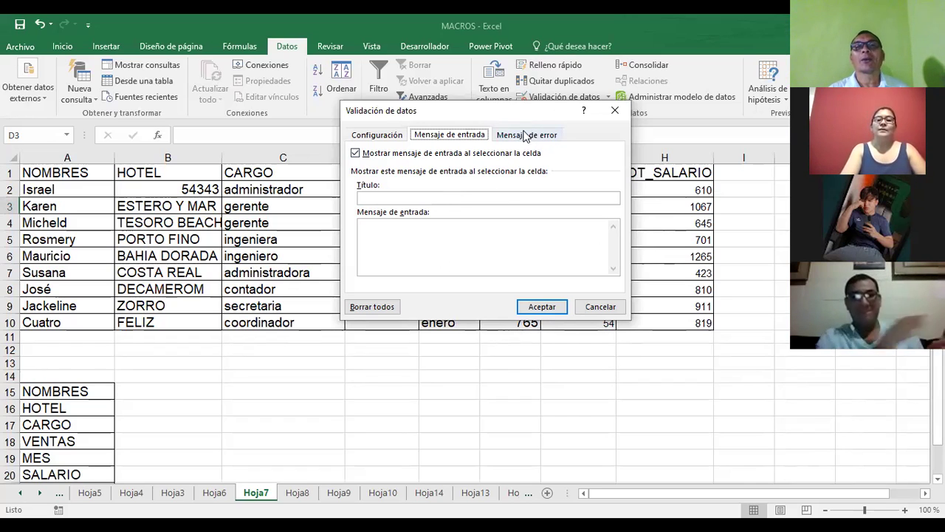
left_click(525, 136)
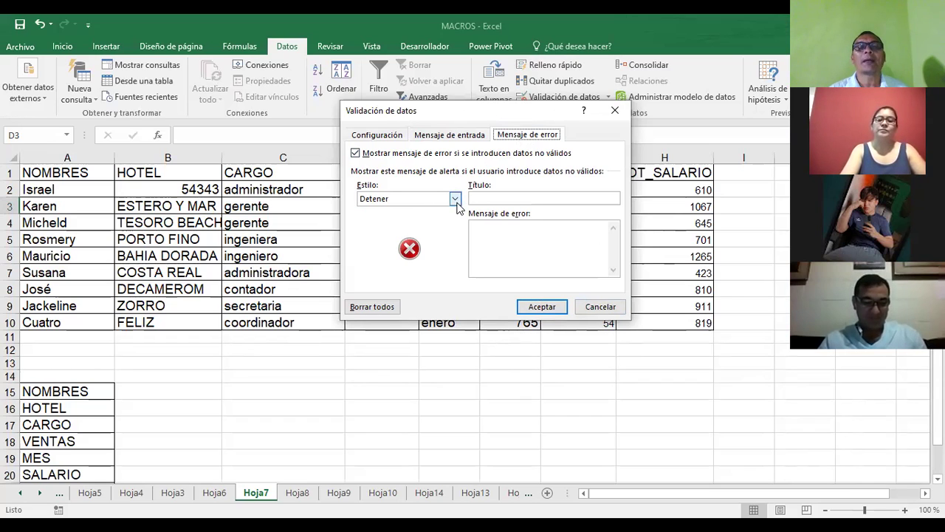
left_click(456, 199)
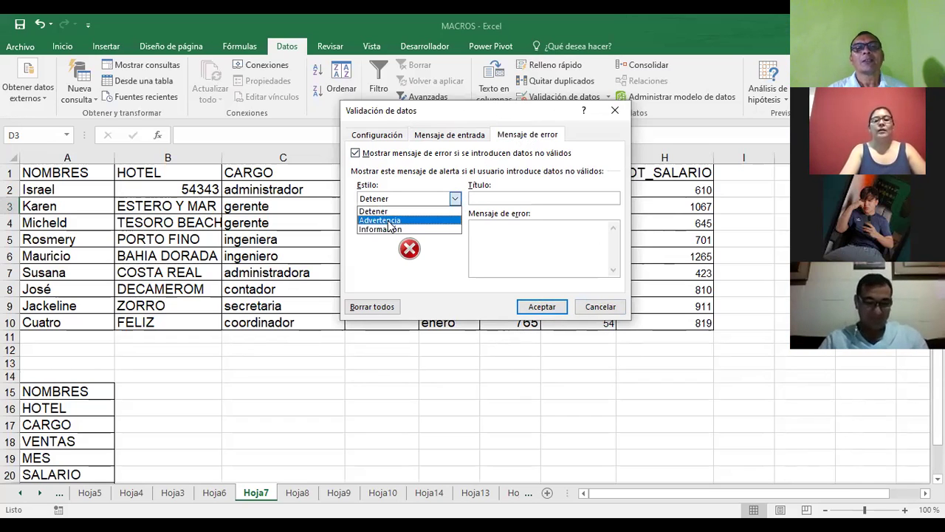
left_click(389, 221)
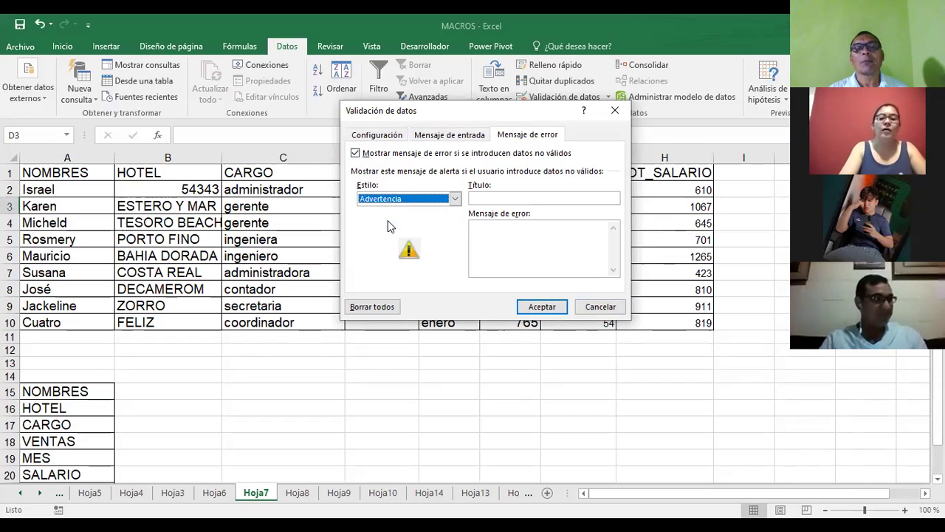
left_click(455, 199)
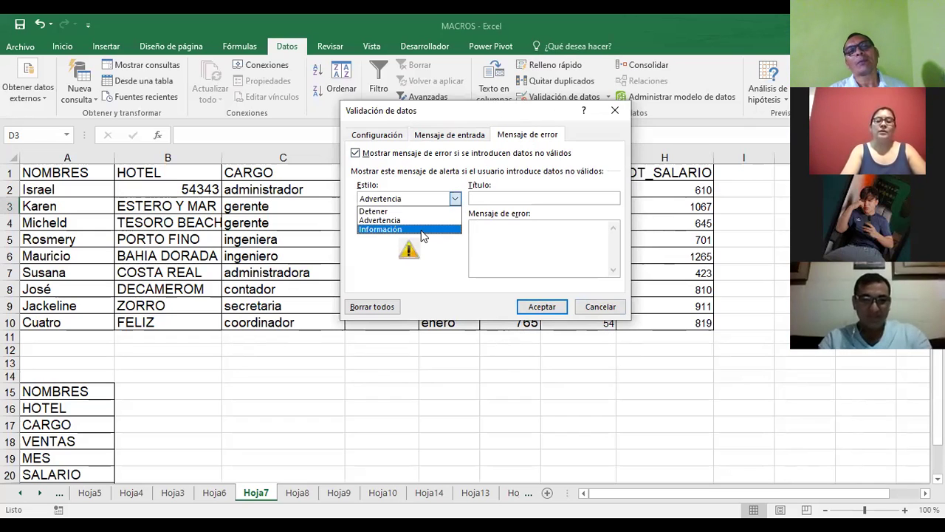
left_click(423, 230)
left_click(455, 200)
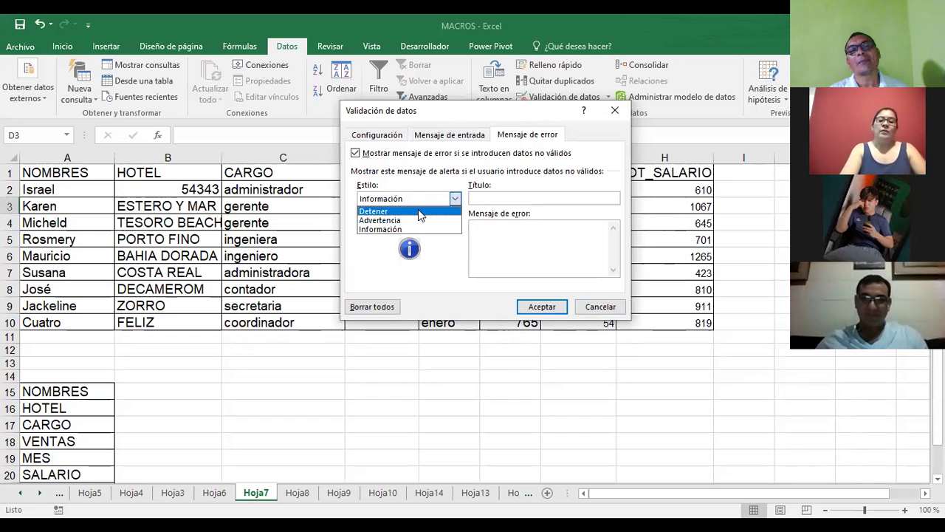
left_click(418, 211)
left_click(456, 198)
left_click(438, 220)
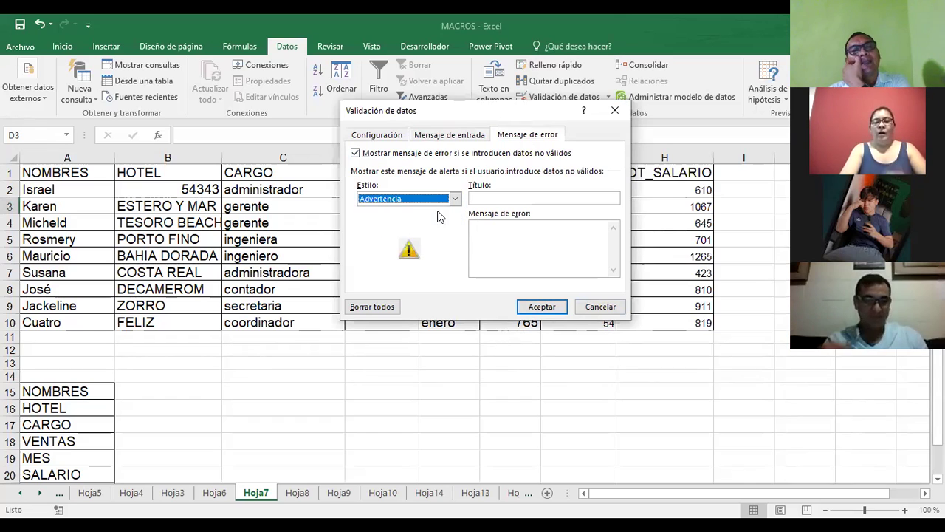
- Type the warning message '¡No se equivoque¡'
left_click(506, 233)
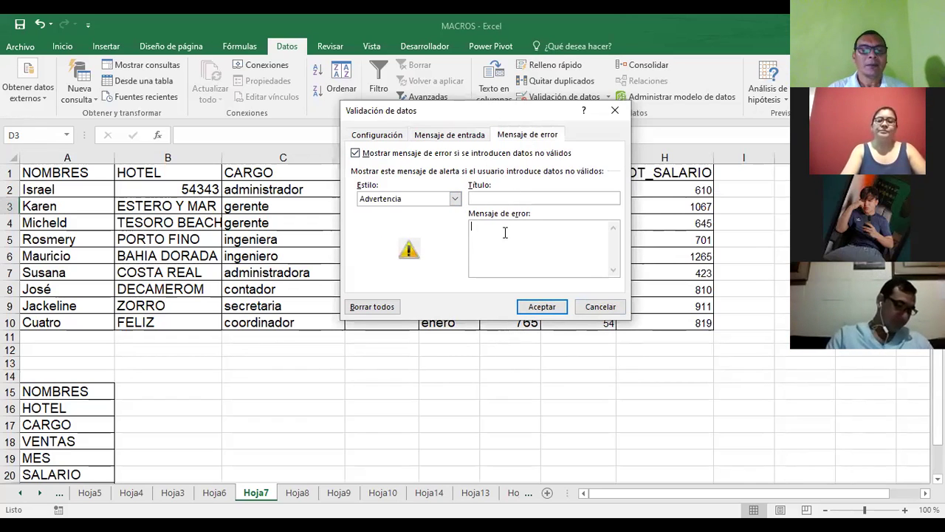
type("no")
key("BackSpace")
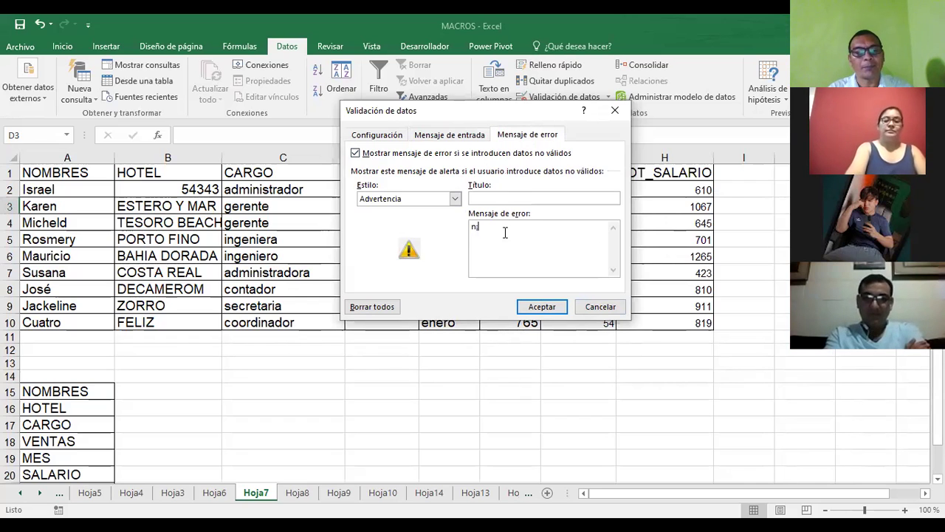
type("¡No se equi")
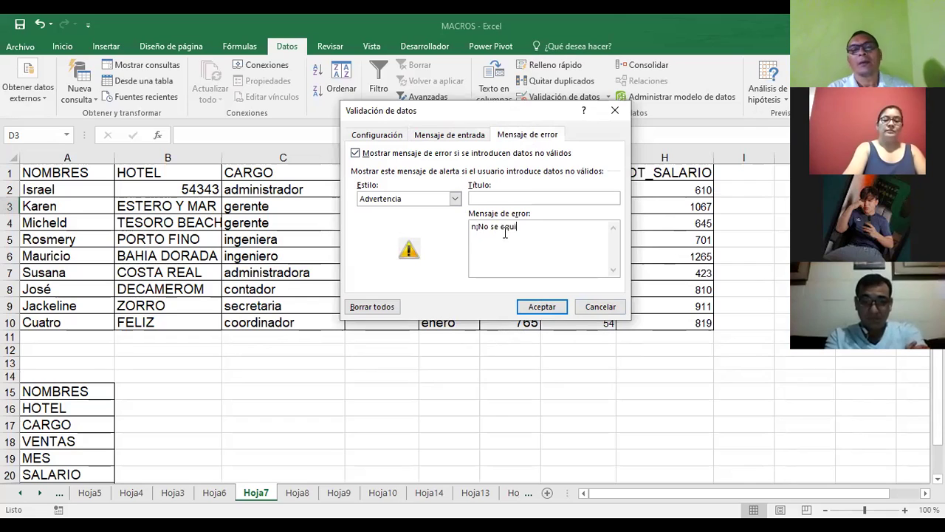
type("c")
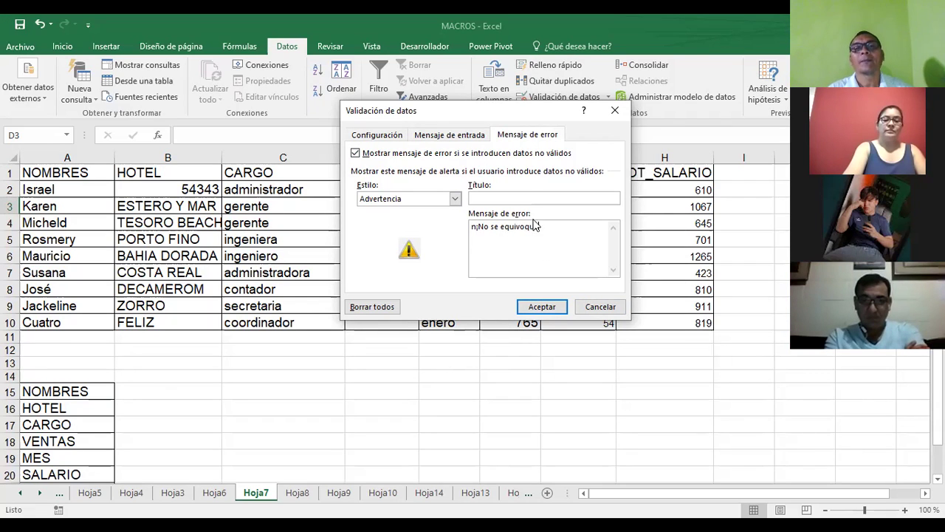
key("BackSpace")
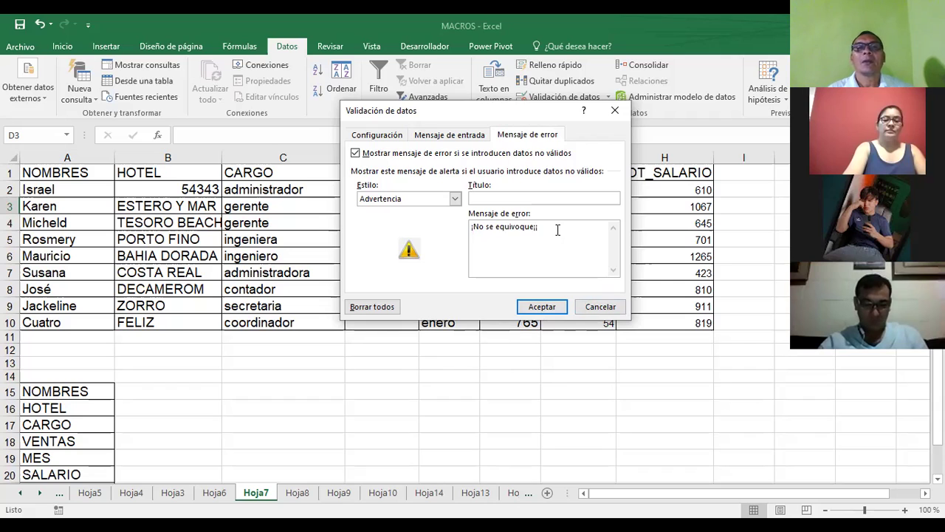
- Confirm the alert, then test 'dfs' in D3, clear it, and check D2's input message
left_click(543, 305)
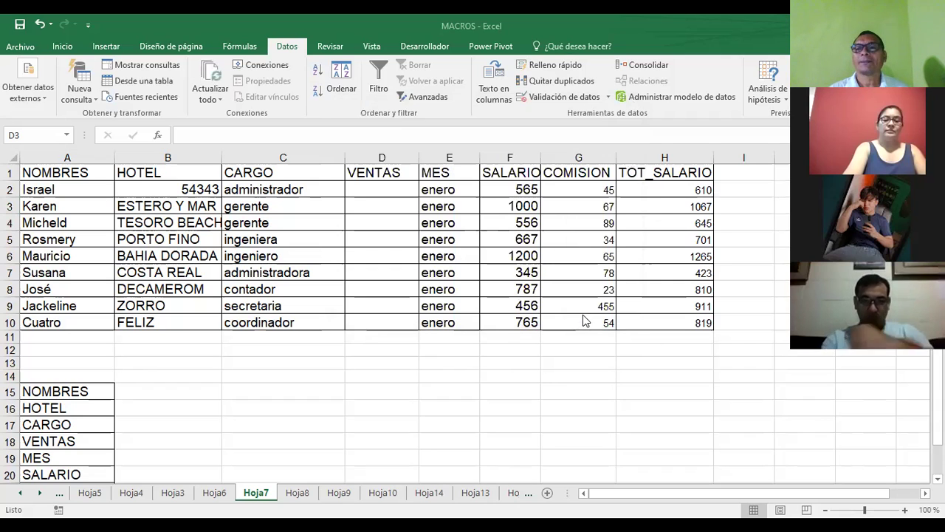
left_click(377, 202)
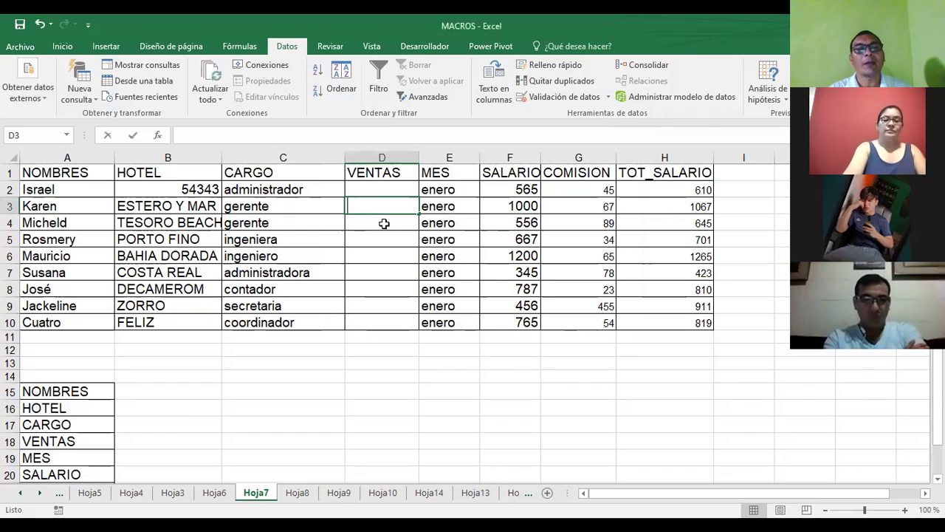
type("dfs")
key("Return")
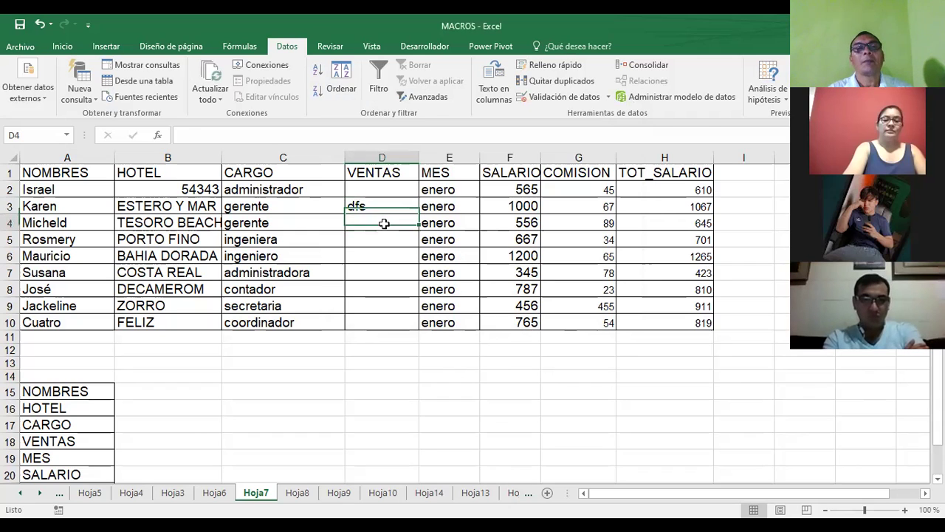
key("Up")
key("Delete")
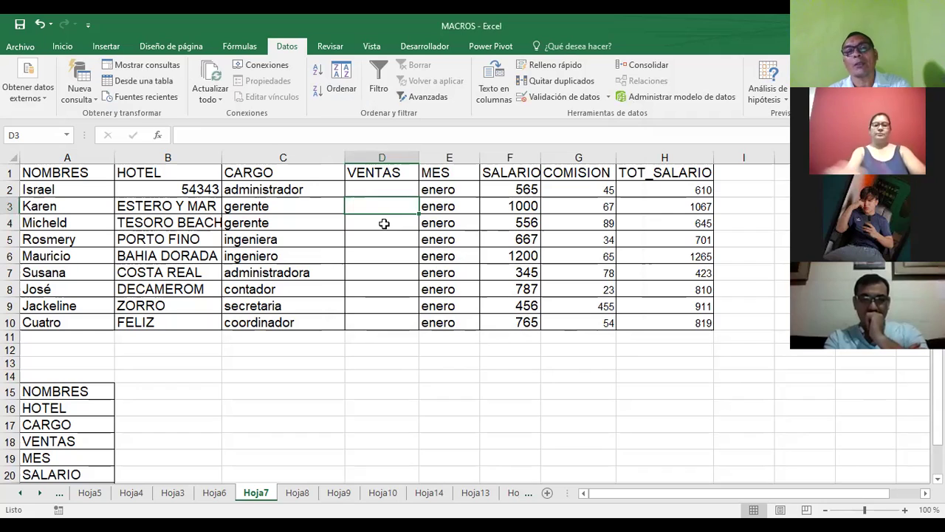
left_click(379, 189)
left_click(377, 207)
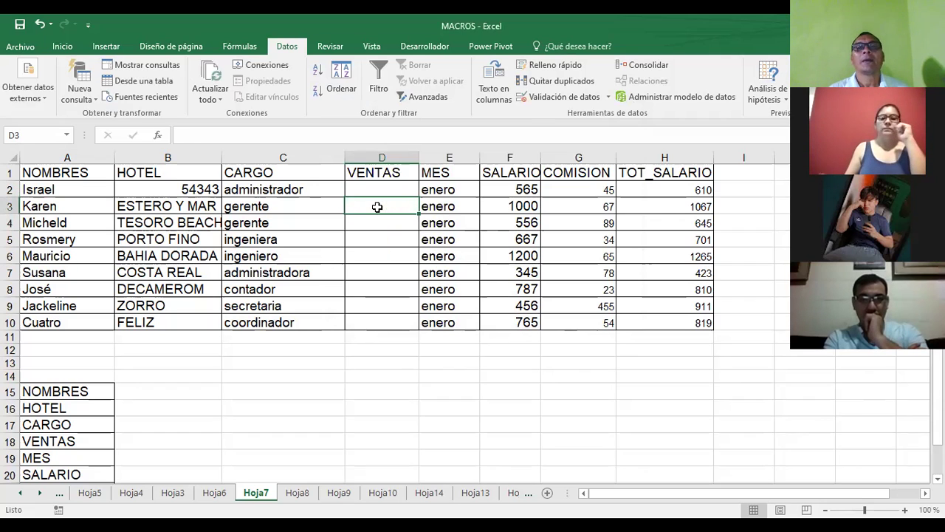
- Set D3's validation to whole numbers from 0 to 10000
left_click(561, 97)
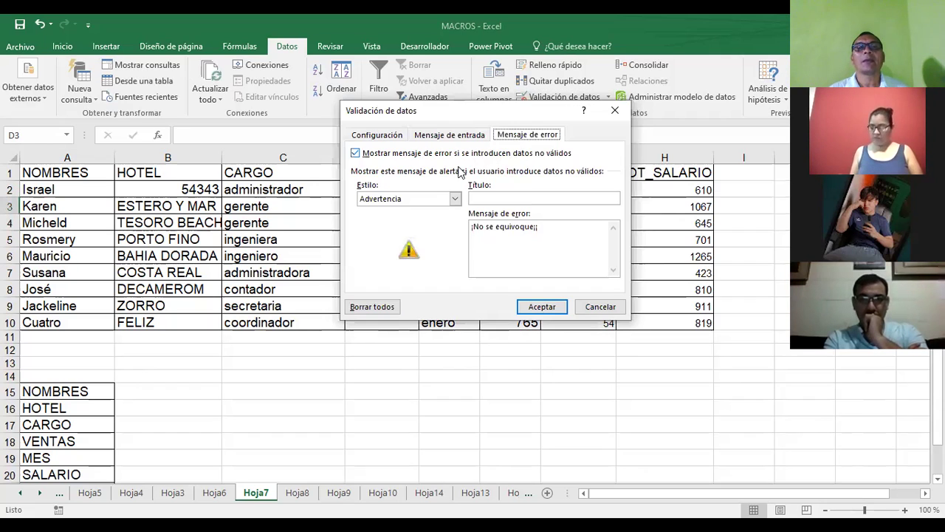
left_click(390, 136)
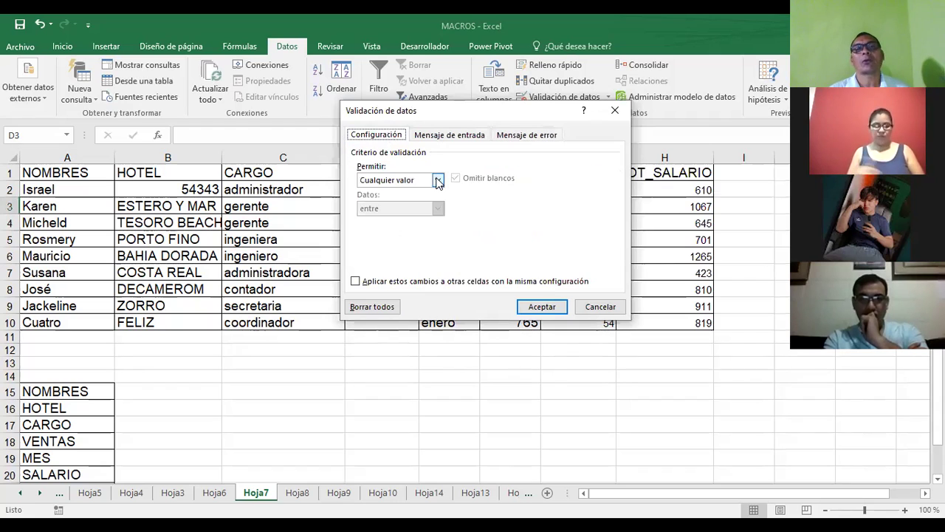
left_click(438, 181)
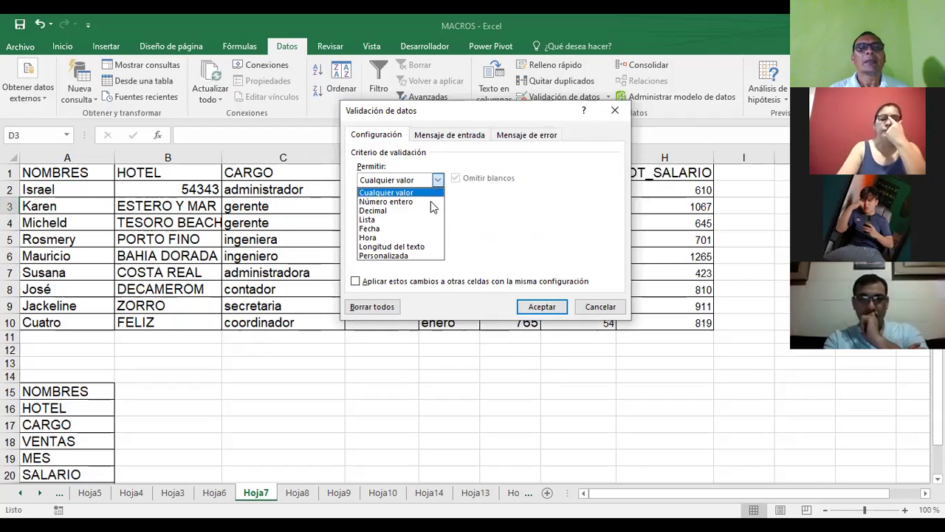
left_click(417, 202)
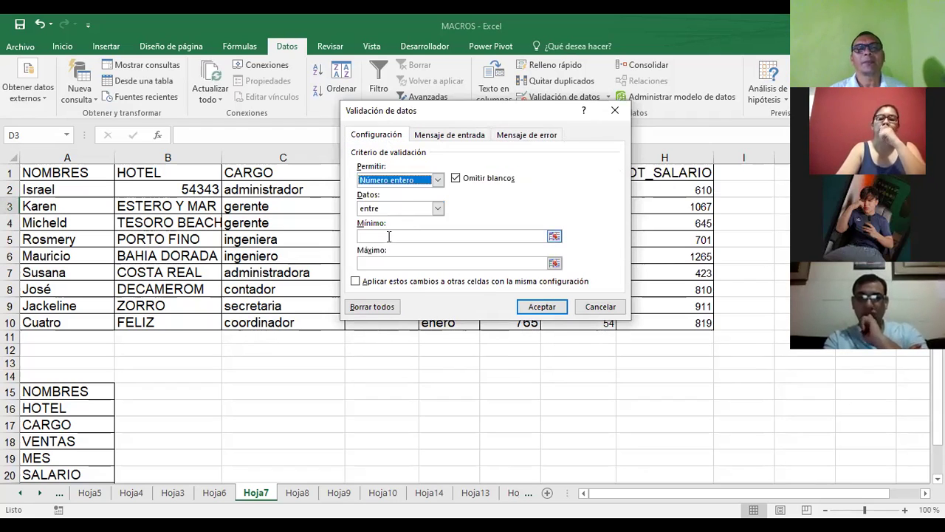
left_click(388, 236)
type("0")
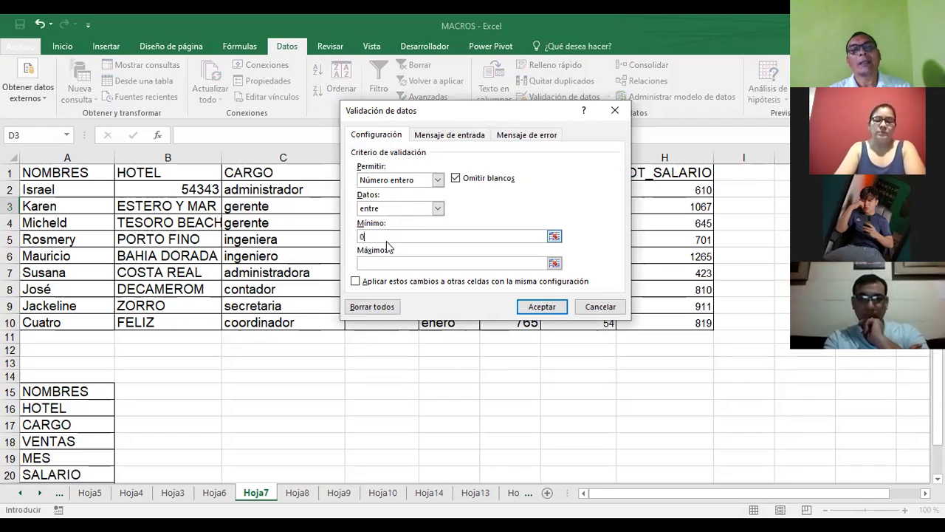
type("000")
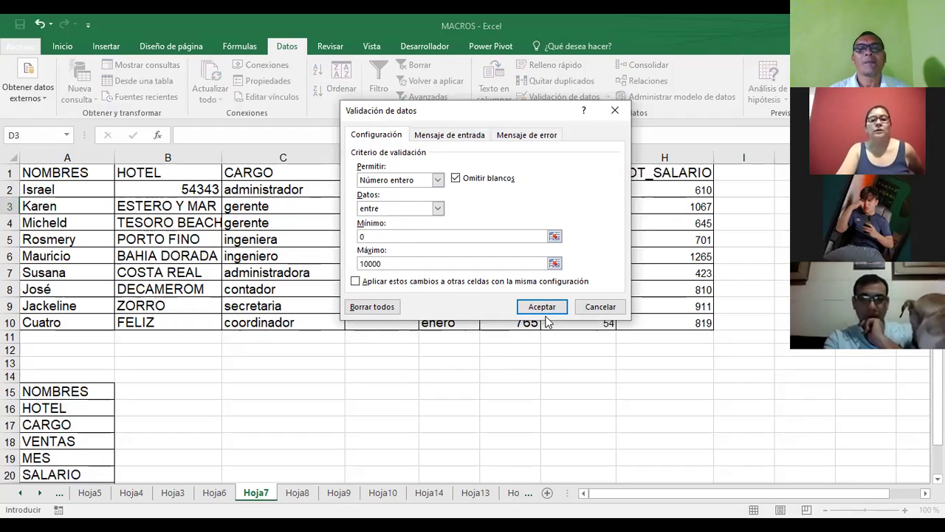
key("Return")
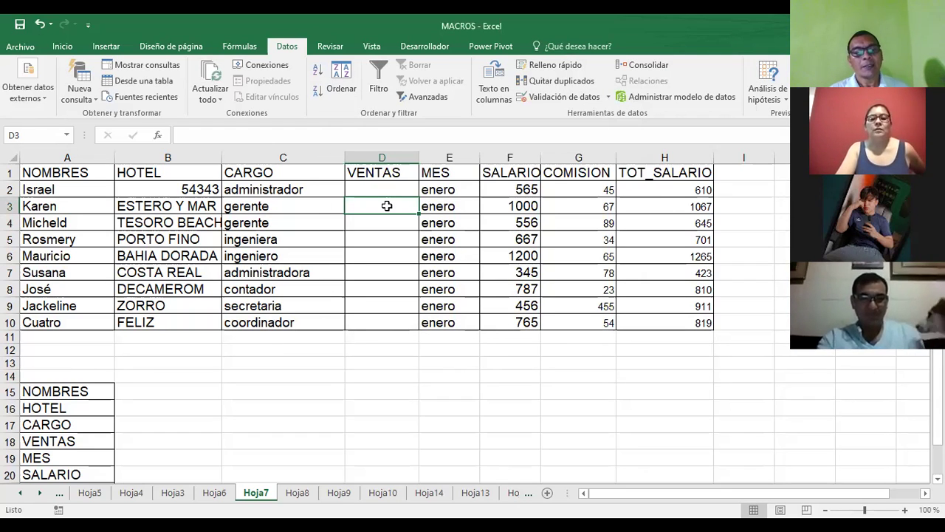
- Enter 134000 in D3 accepting the warning, then type 45000 in D4 and delete it
type("134000")
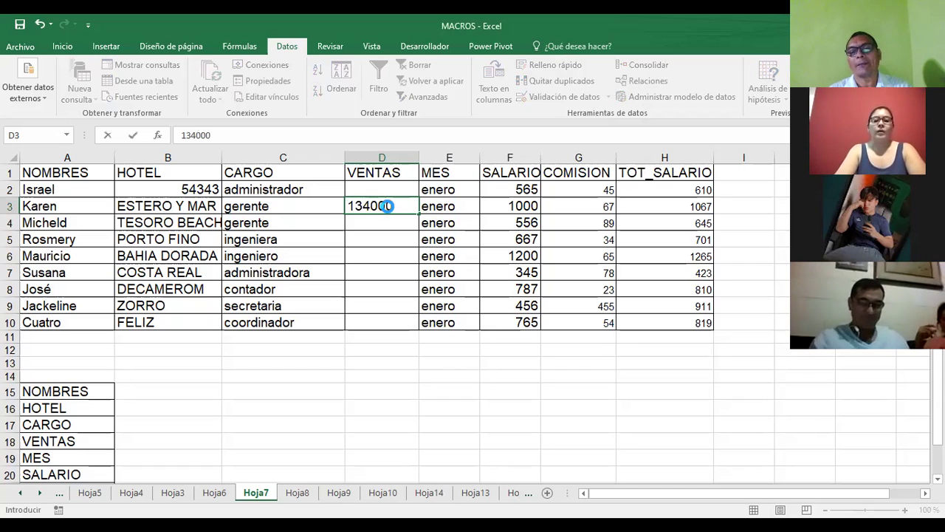
key("Return")
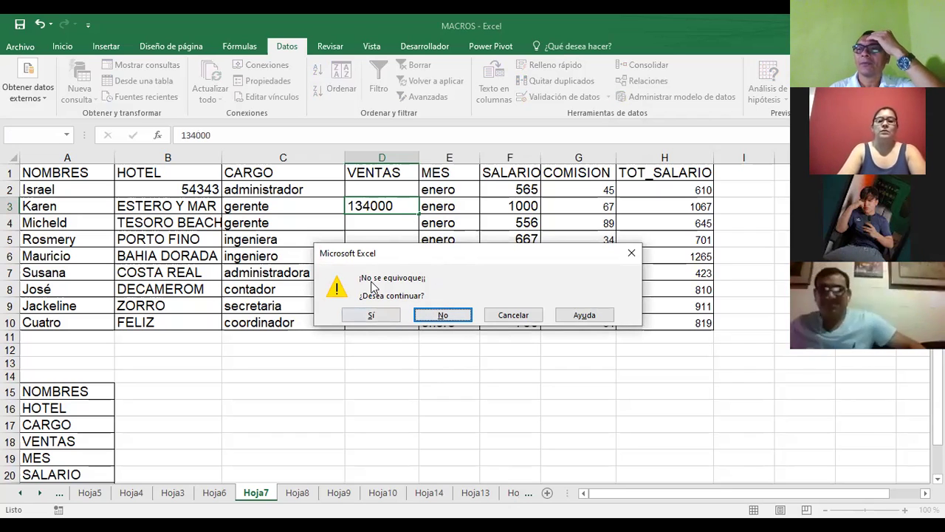
left_click(382, 319)
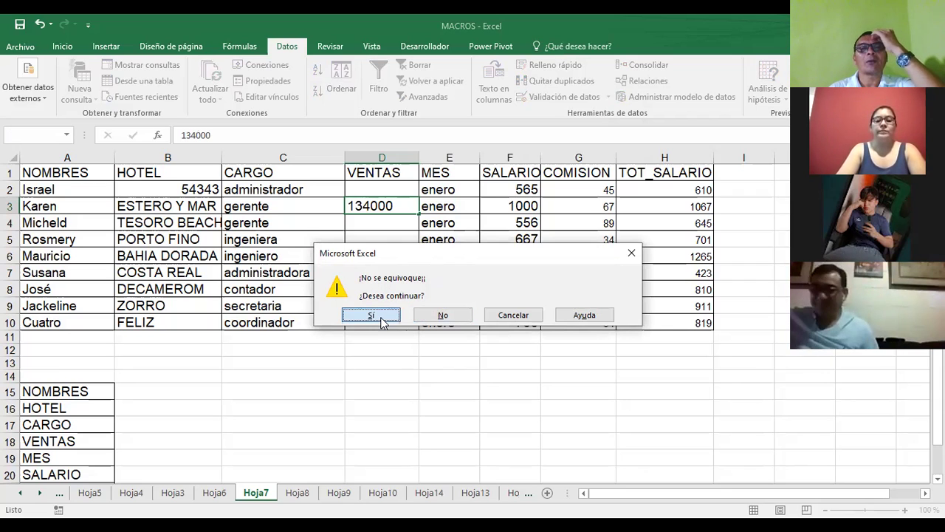
type("45000")
key("Return")
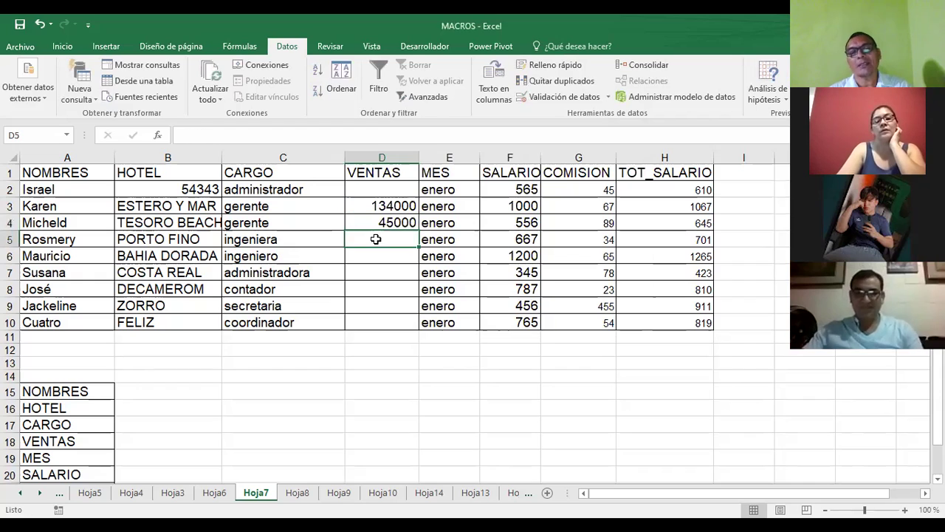
left_click(378, 221)
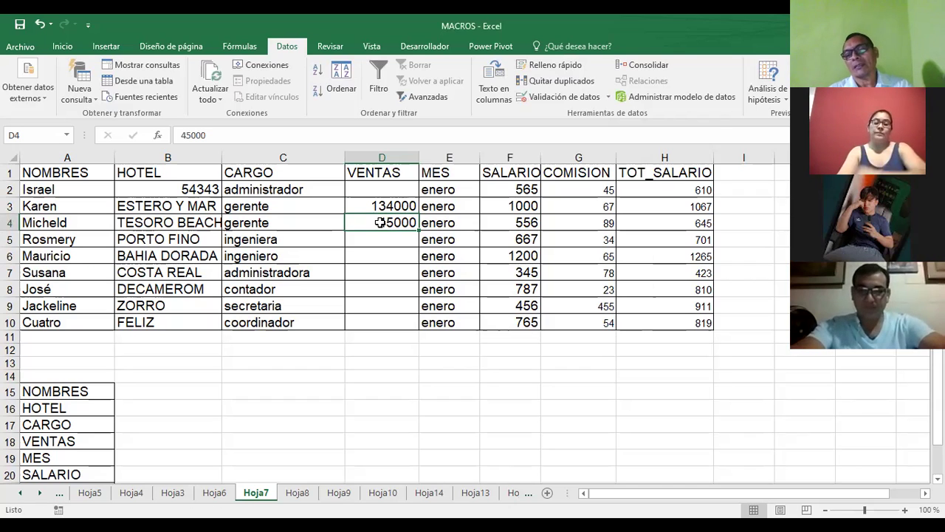
key("Delete")
- Overwrite D3 with 23000, accept the warning with Sí, and select D4
left_click(383, 206)
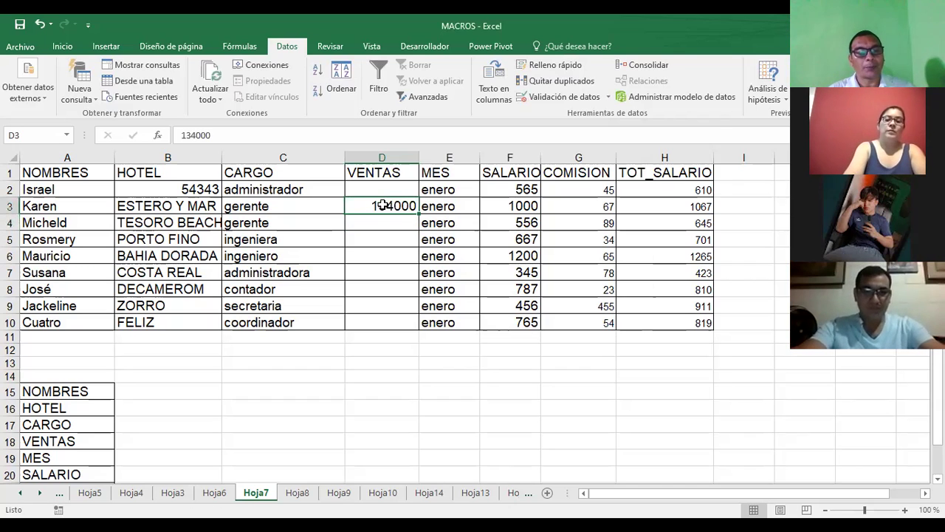
type("230")
key("Return")
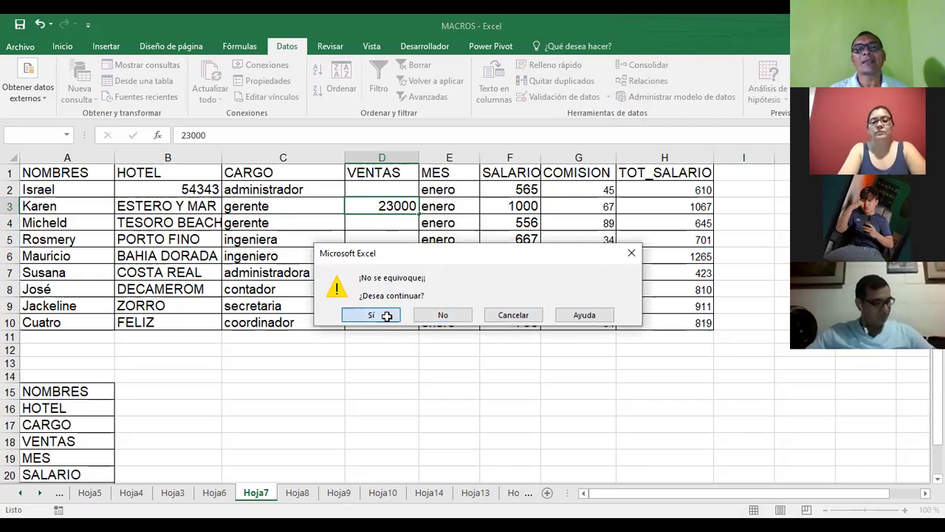
left_click(387, 316)
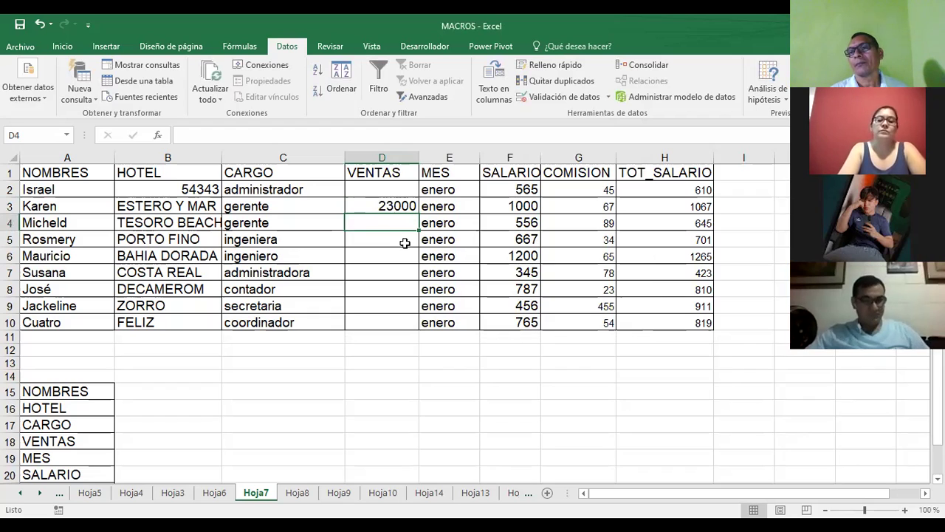
left_click(385, 206)
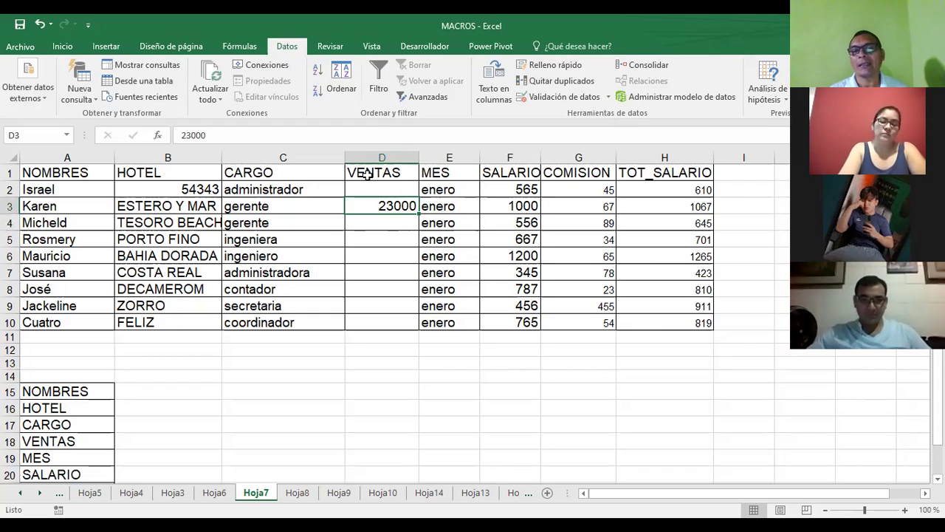
left_click(394, 224)
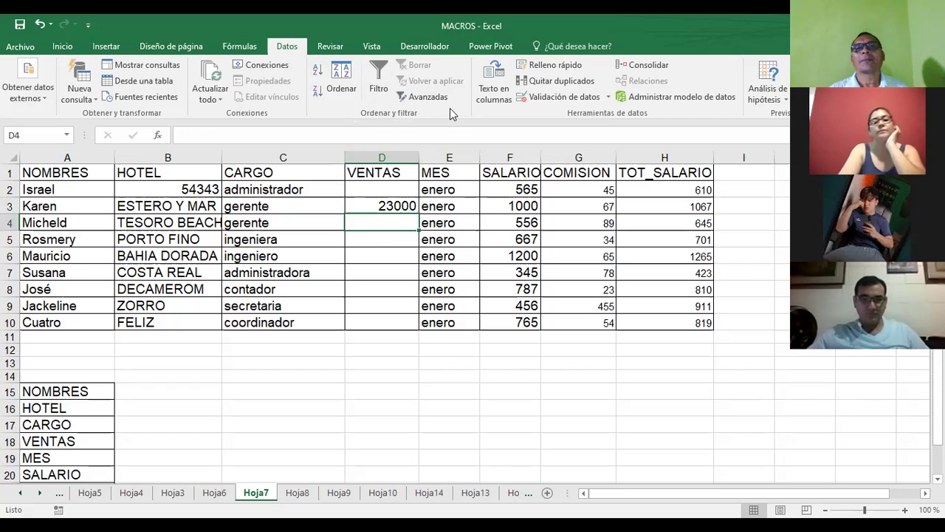
- Allow only whole numbers between 0 and 10000 in the validation settings
left_click(605, 97)
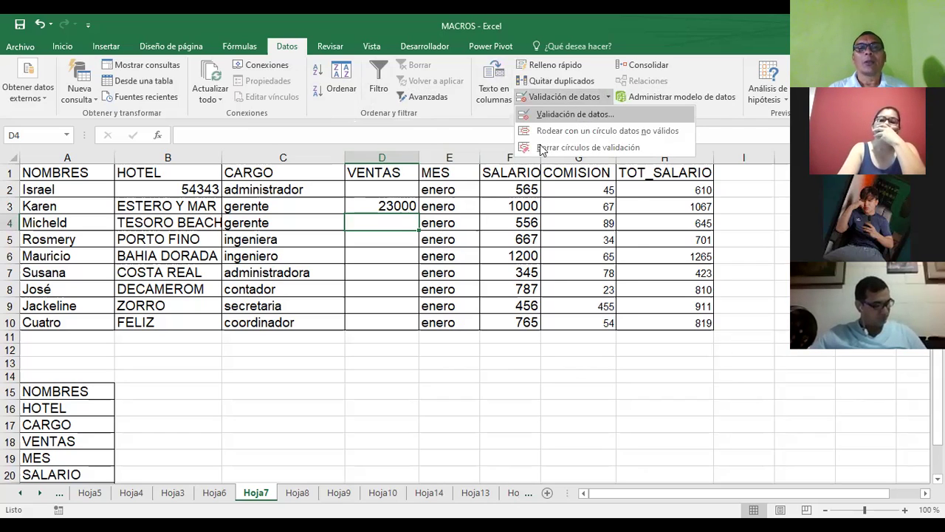
left_click(576, 113)
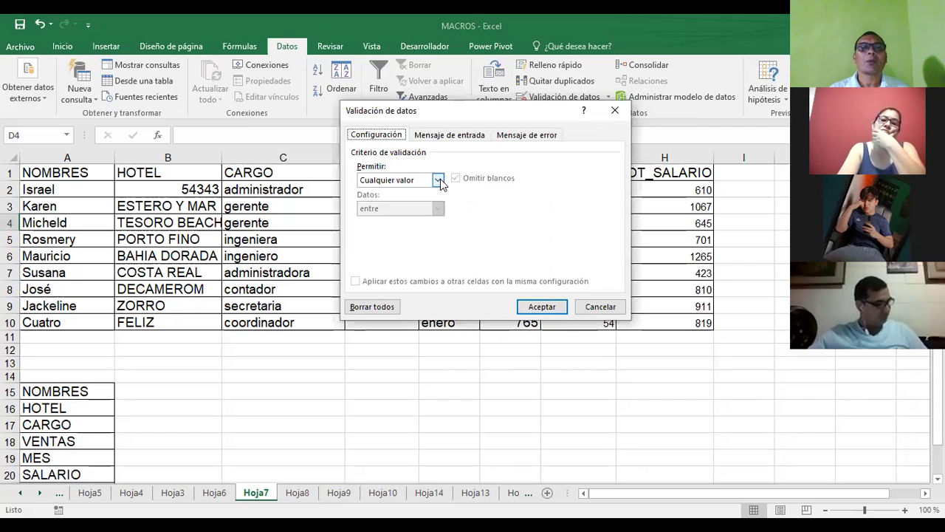
left_click(439, 179)
left_click(388, 204)
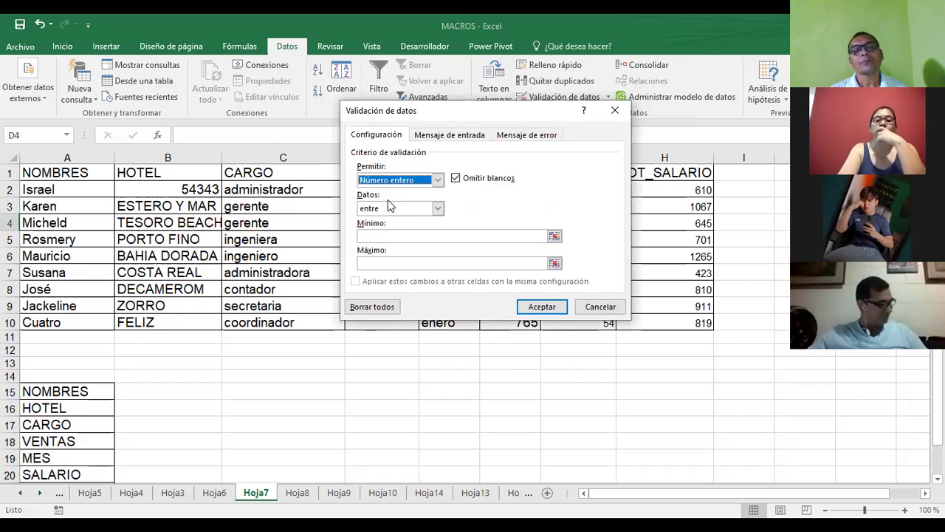
left_click(395, 237)
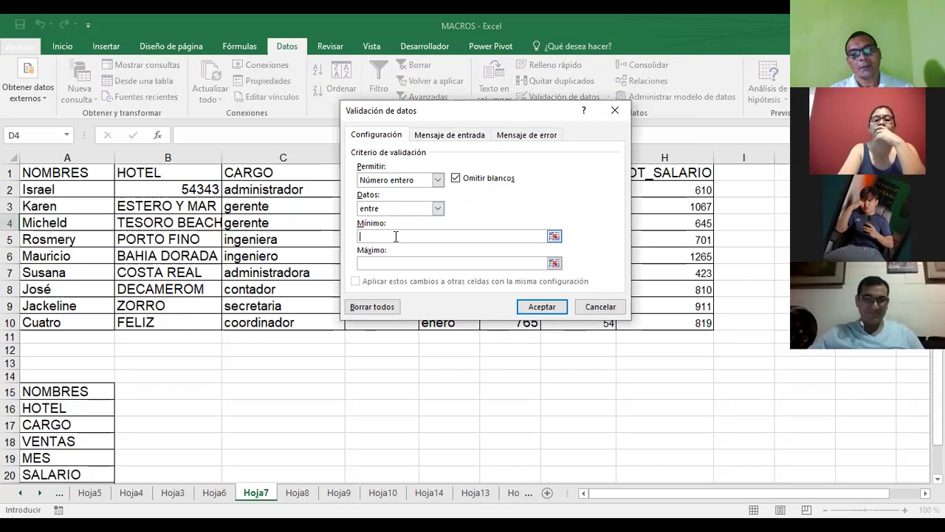
type("0")
left_click(382, 263)
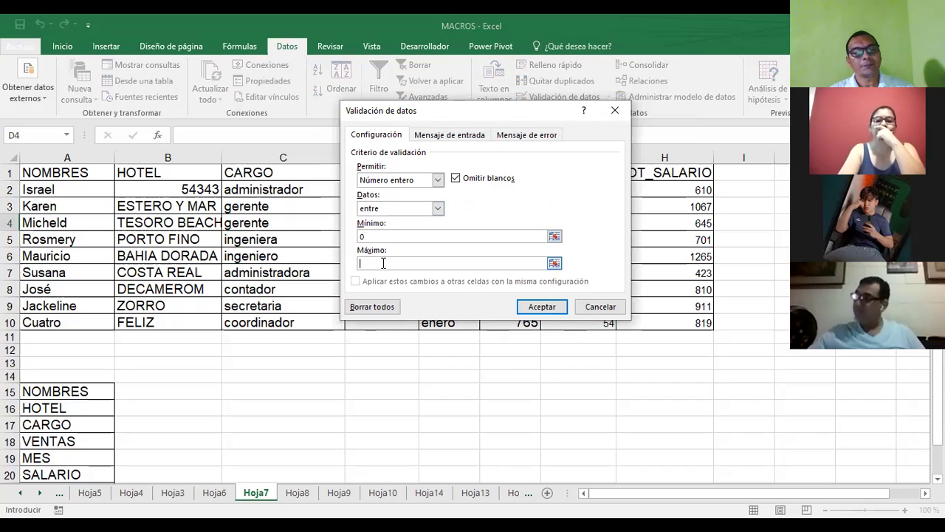
type("10000")
- Set an Información alert reading 'Verifique que su numero este en el rango' and apply
left_click(517, 135)
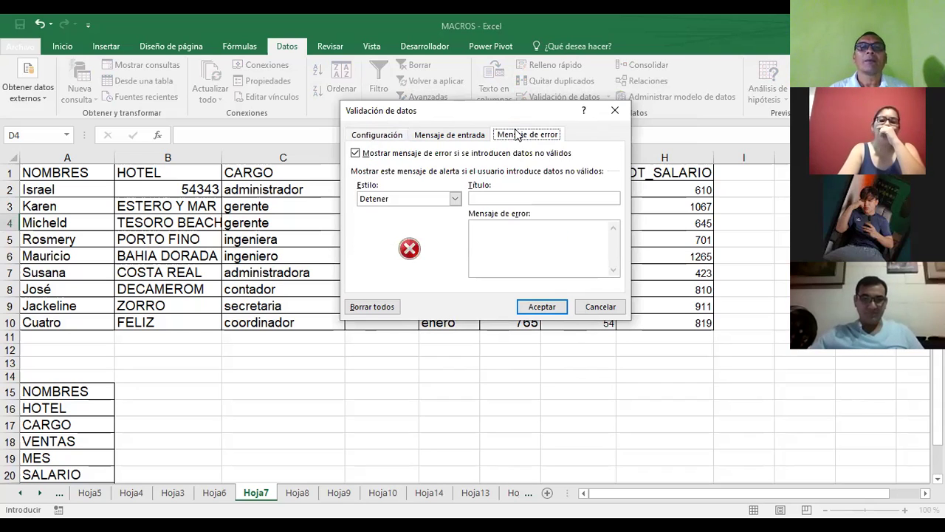
left_click(456, 198)
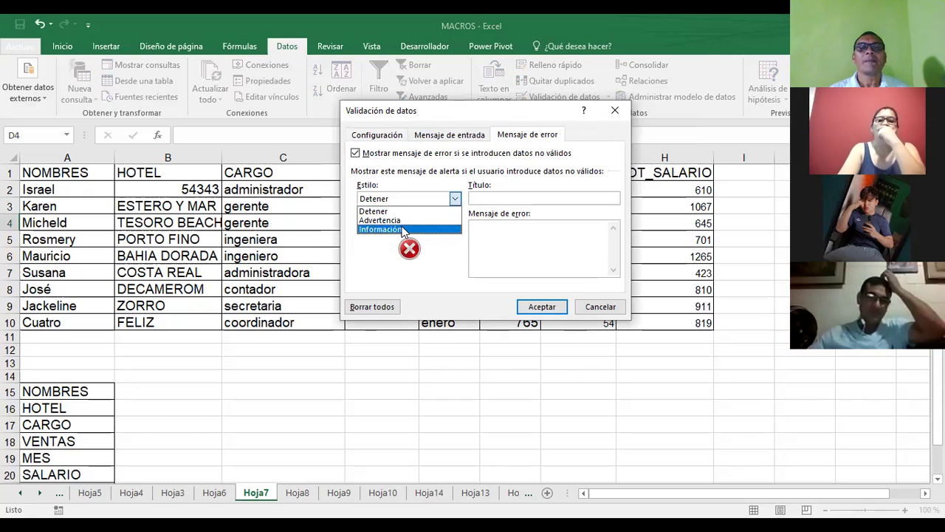
left_click(403, 230)
left_click(483, 234)
type("N")
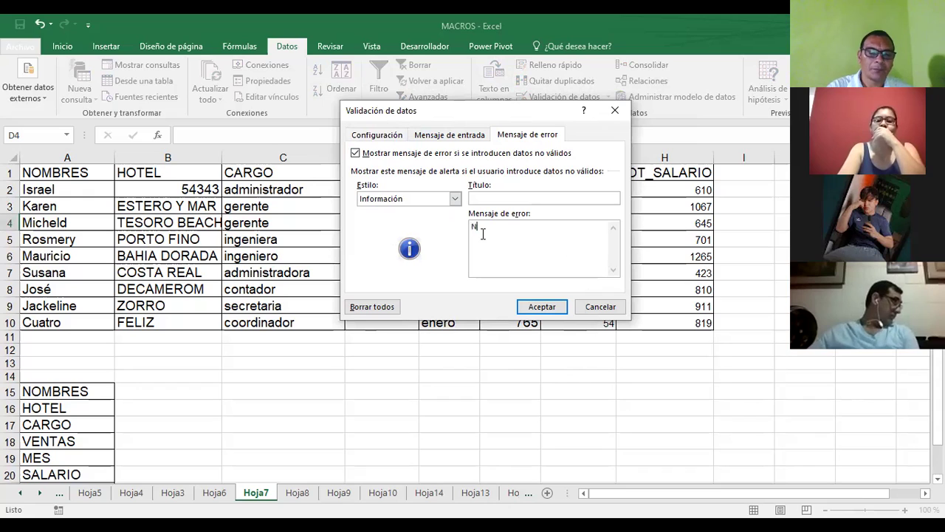
key("BackSpace")
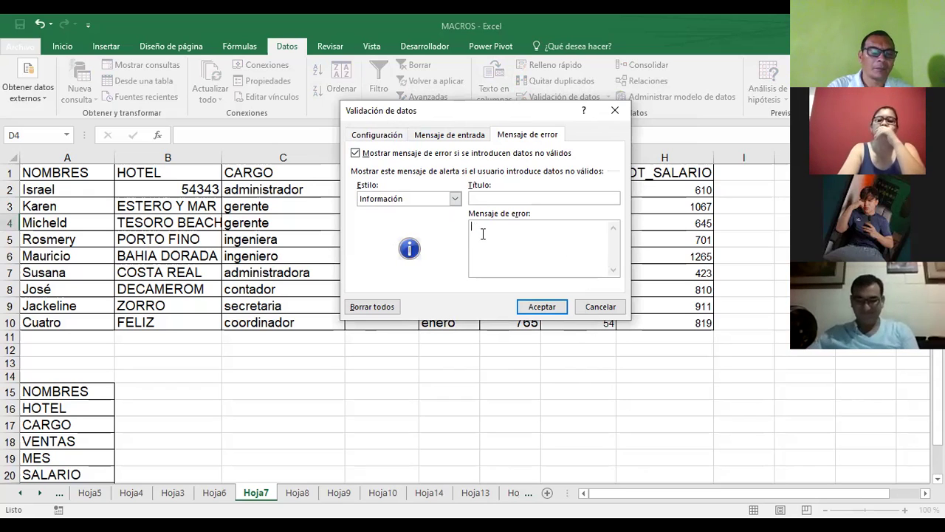
type("Verifique que u")
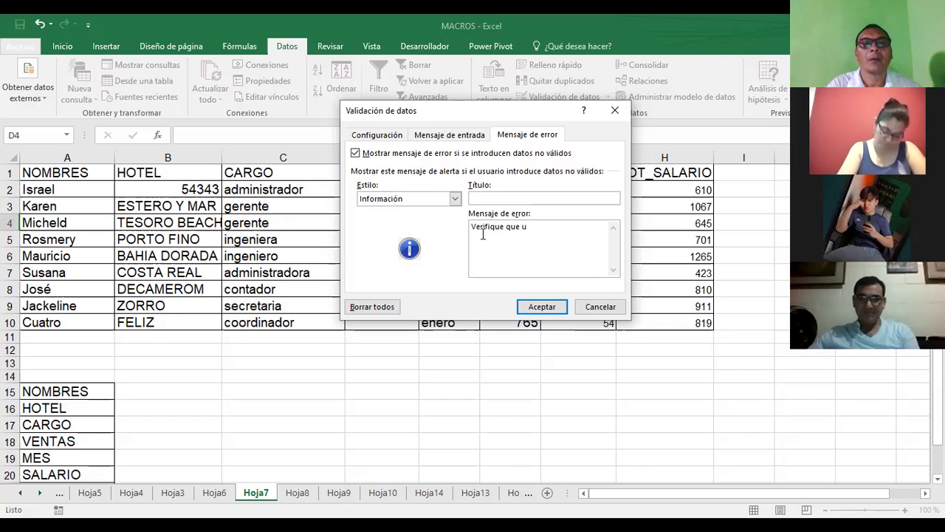
key("BackSpace")
type("su num")
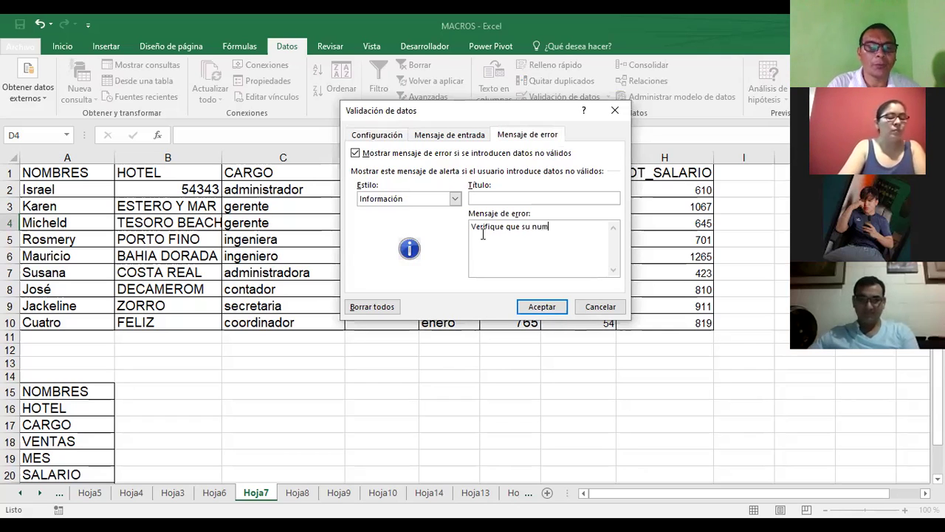
type("ero e")
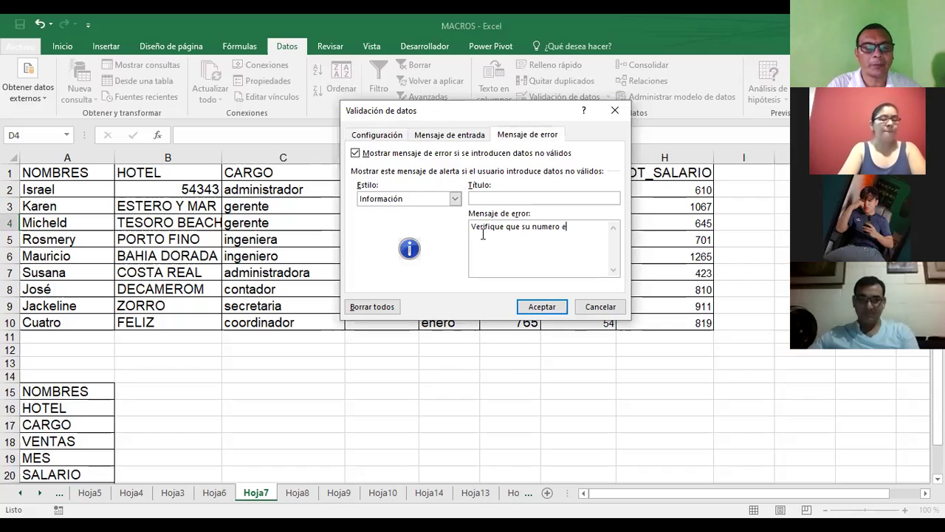
type("ste en el rango")
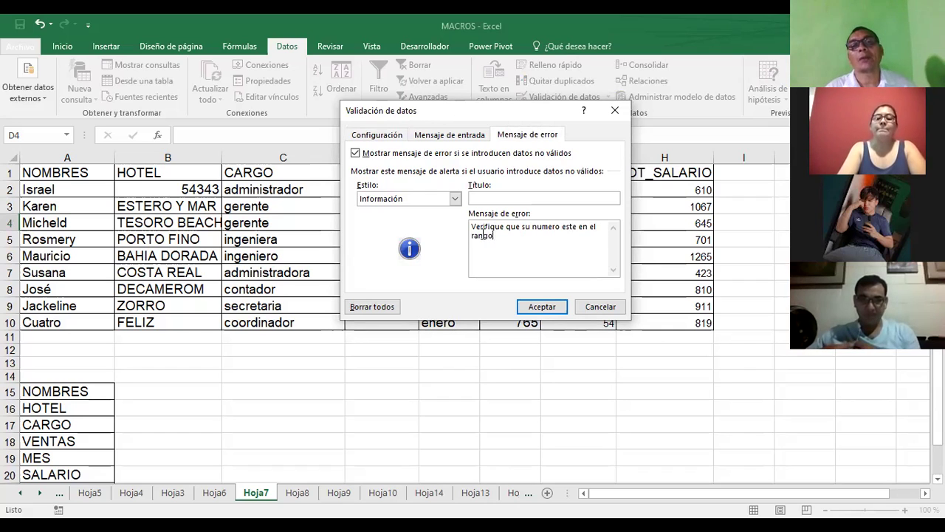
left_click(537, 305)
- Enter 10000 in D4, then recheck D4's Validación de datos allowed-range criteria
type("10000")
key("Return")
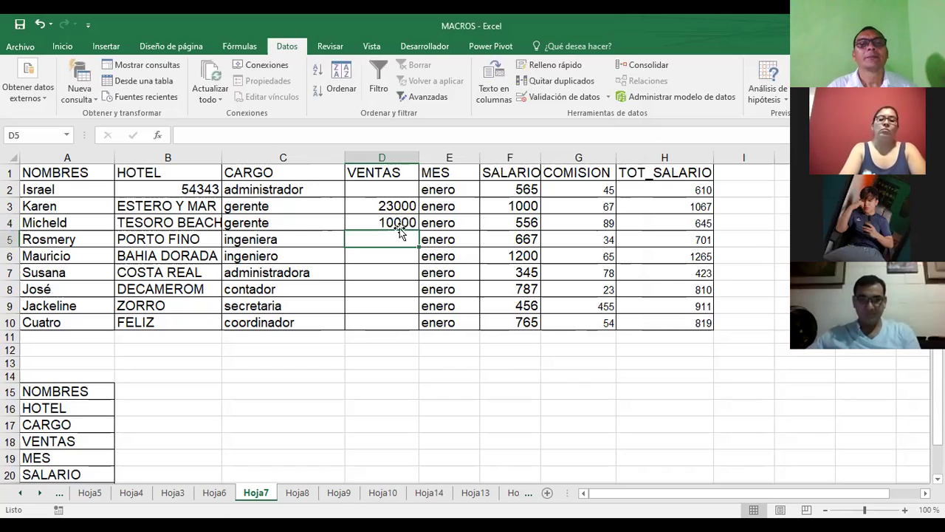
left_click(403, 223)
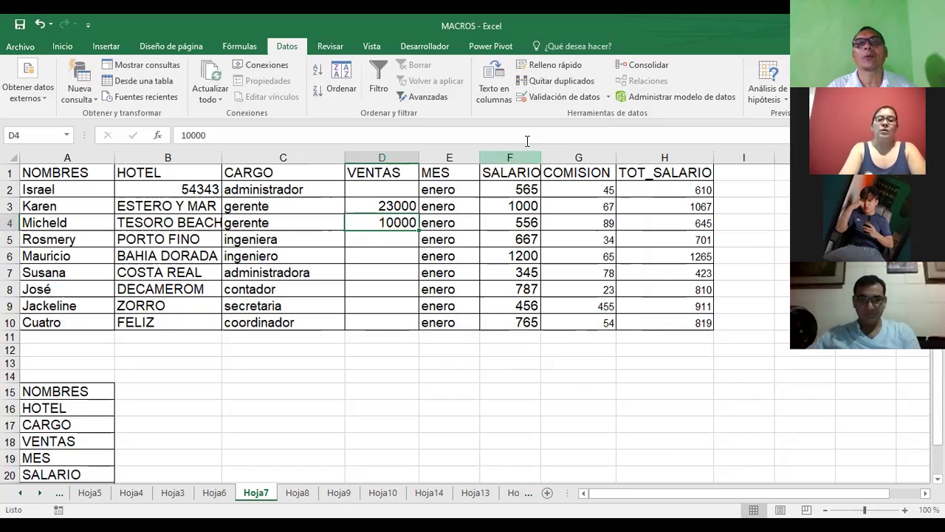
left_click(571, 94)
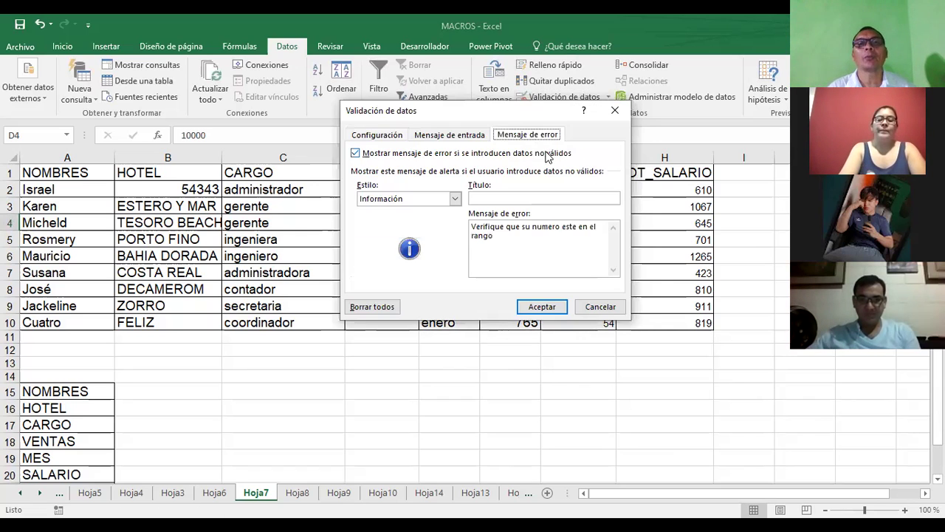
left_click(379, 134)
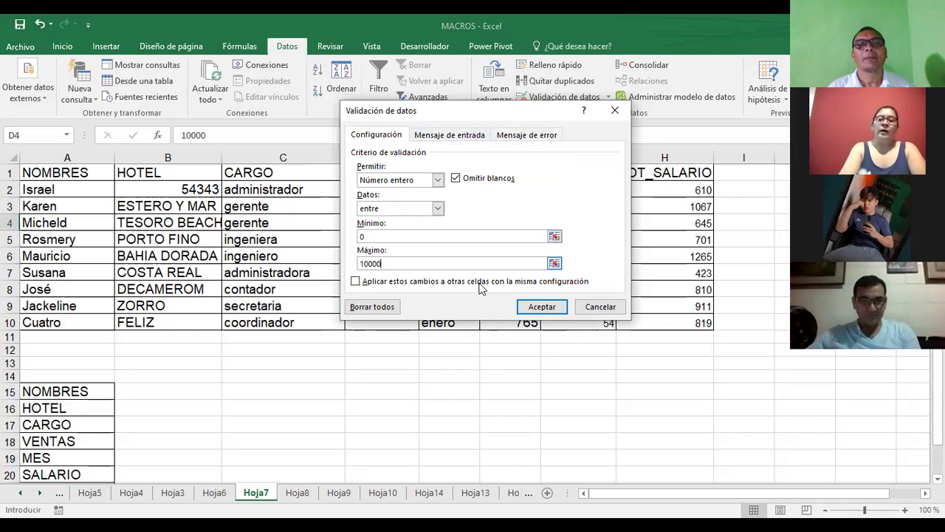
left_click(543, 306)
- Enter 10001 in D4 and accept it past the out-of-range alert
type("1")
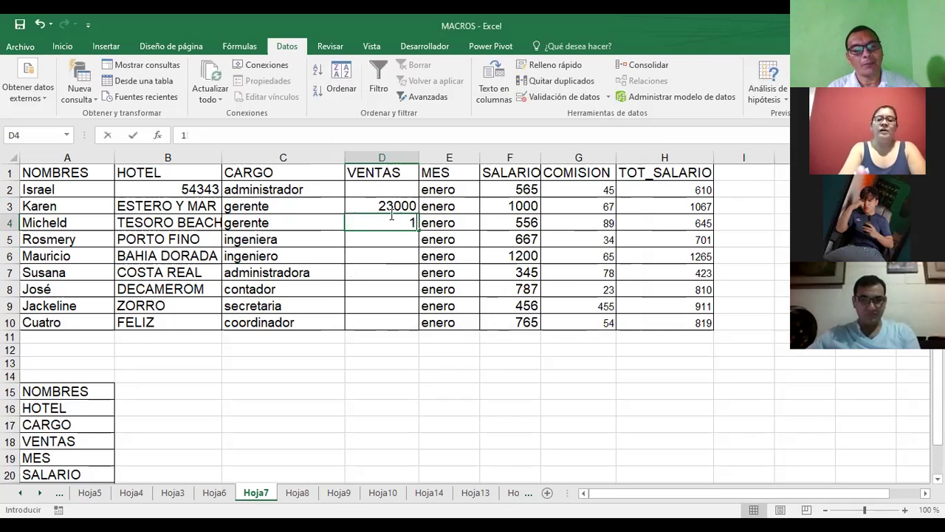
type("0001")
key("Return")
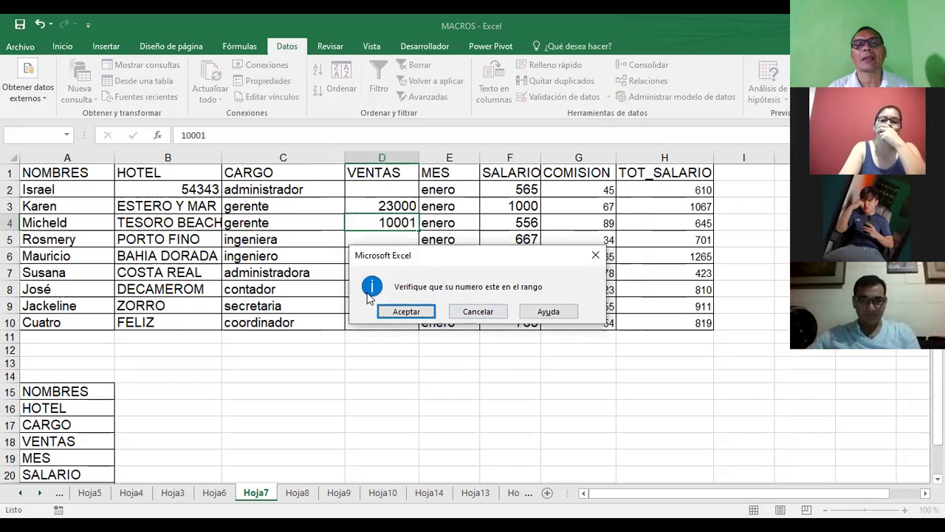
left_click(419, 311)
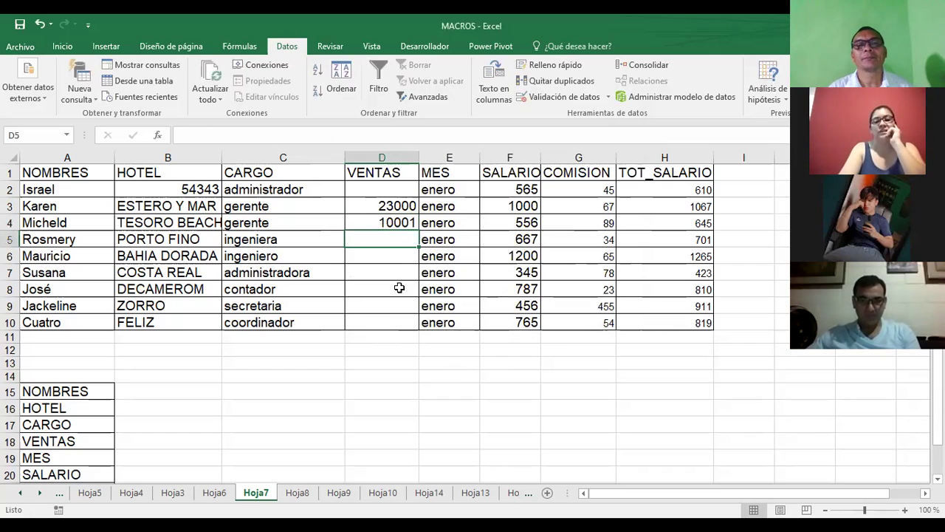
left_click(376, 220)
- Enter 34000 in D3 and keep it through the warning alert
left_click(383, 205)
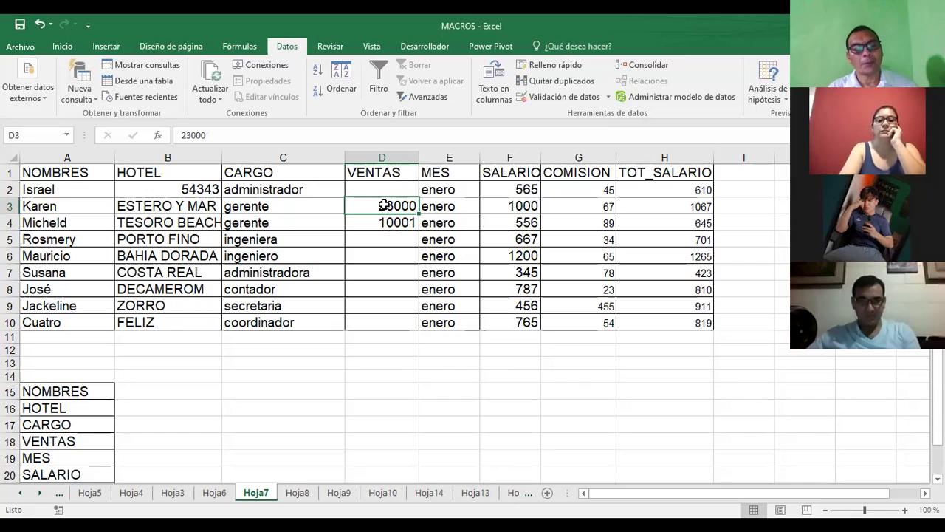
type("3")
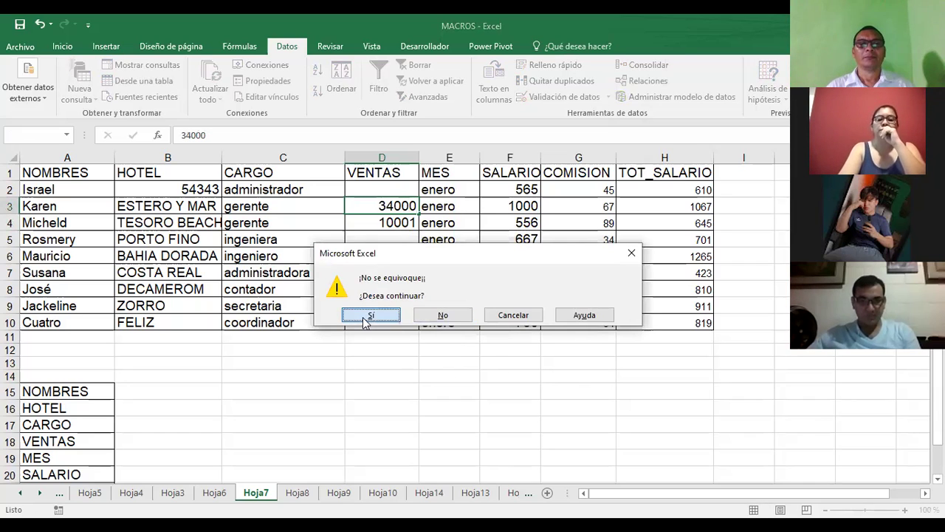
left_click(367, 320)
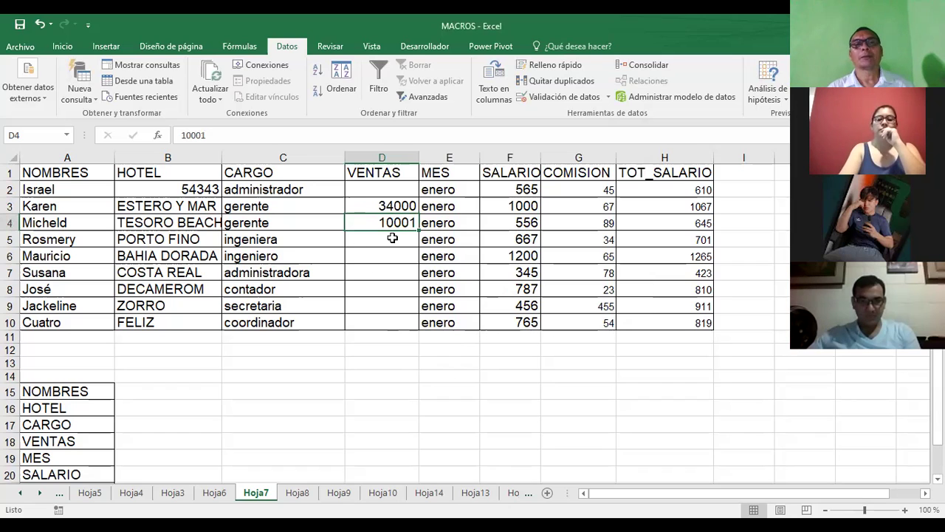
left_click(392, 238)
left_click(395, 216)
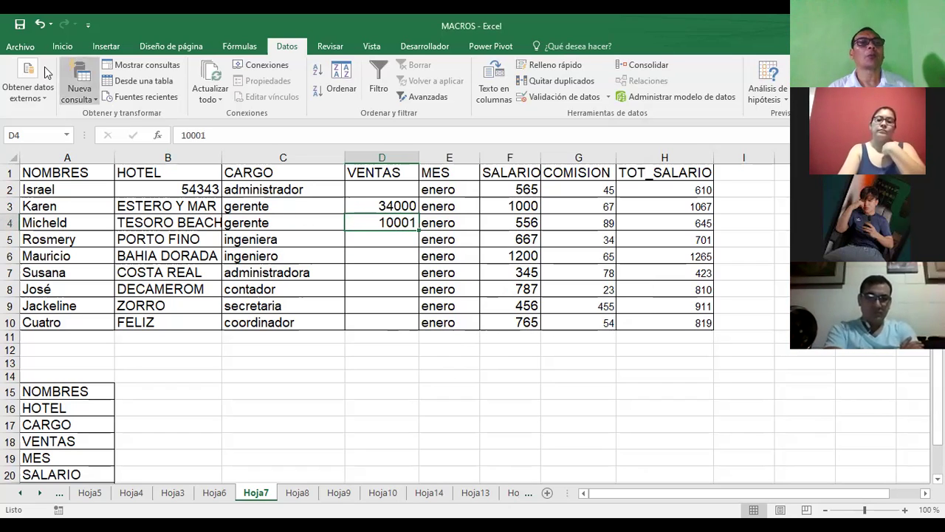
- Copy D4 and use Pegado especial to paste it into D5
right_click(381, 230)
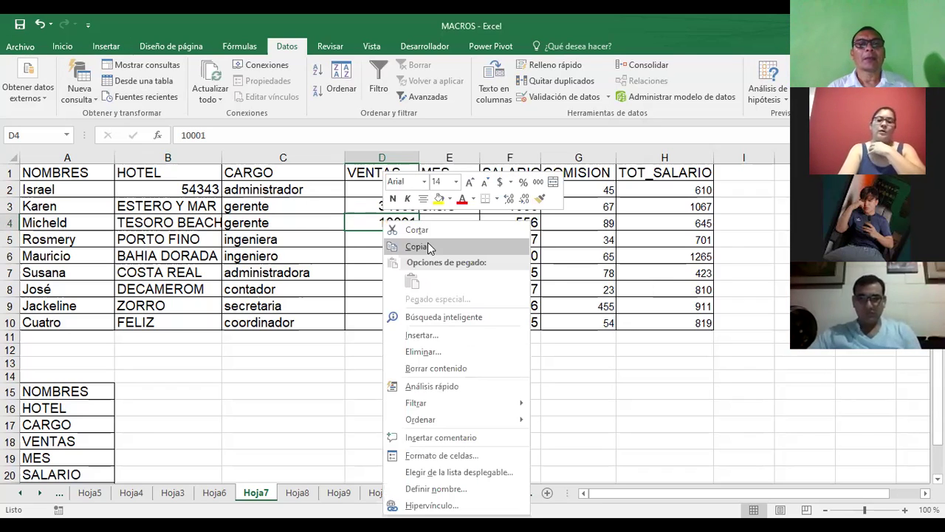
left_click(428, 243)
left_click(378, 235)
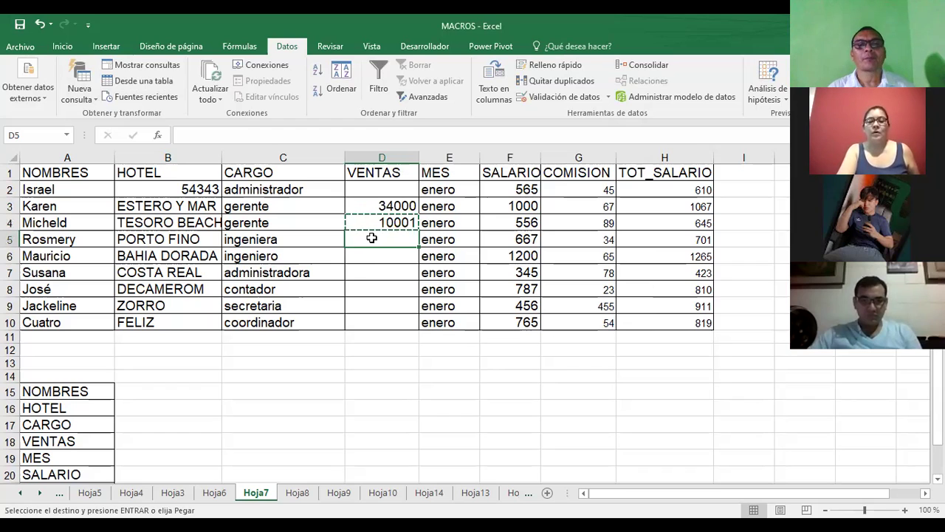
right_click(374, 239)
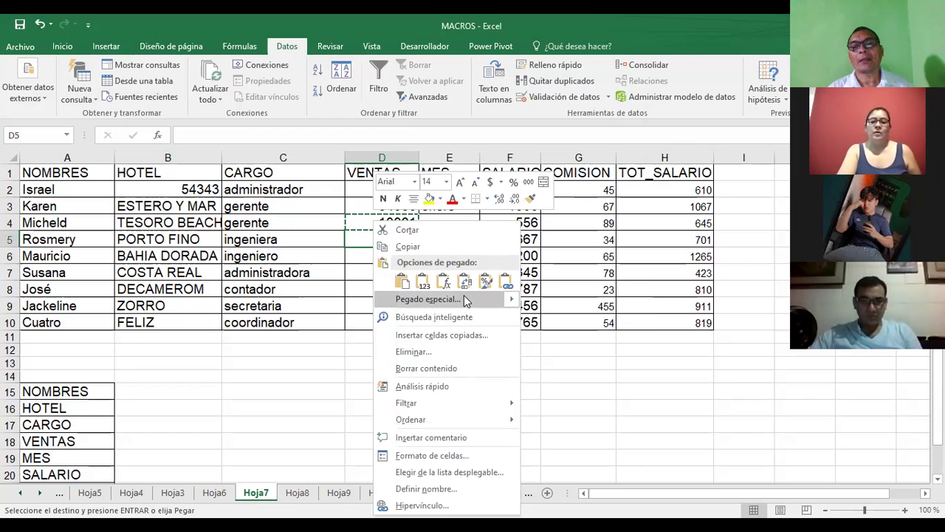
mouse_move(465, 298)
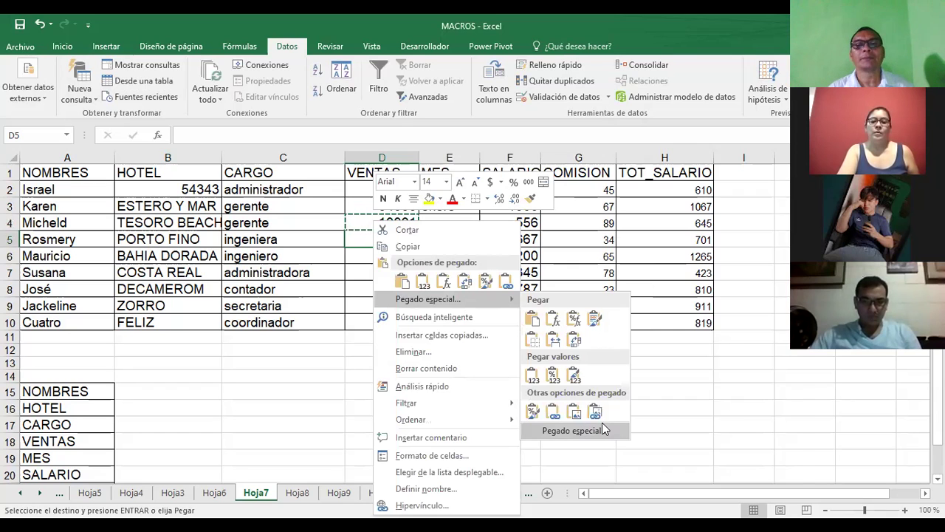
left_click(604, 430)
left_click(702, 498)
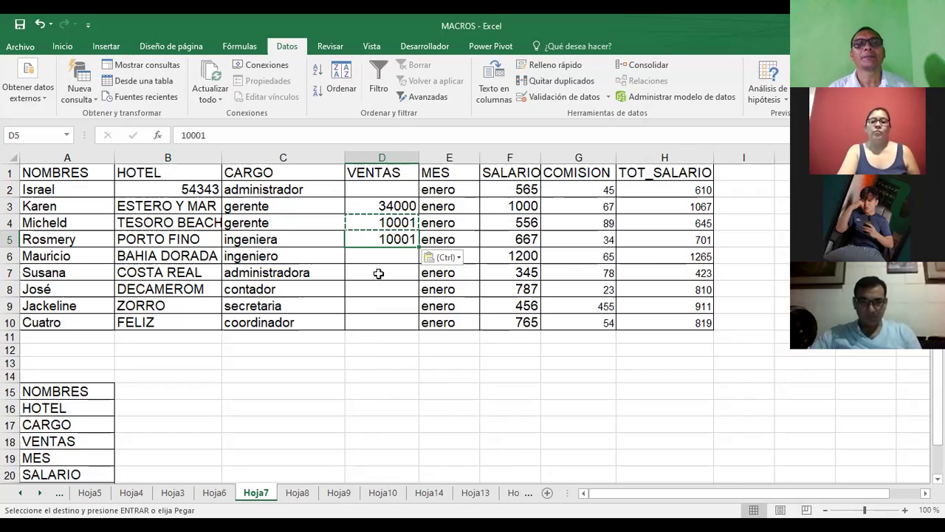
- Enter 45000 in D5 to raise the range information alert
key("Escape")
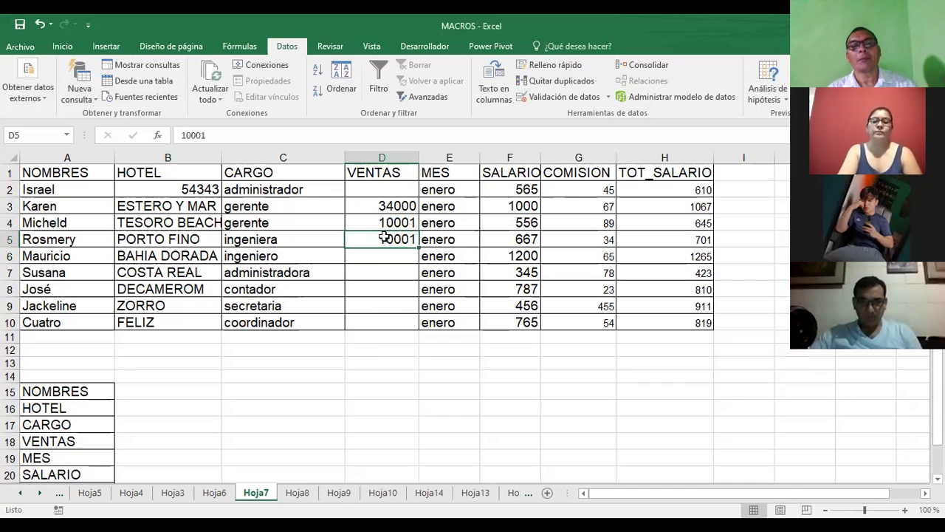
type("45000")
key("Return")
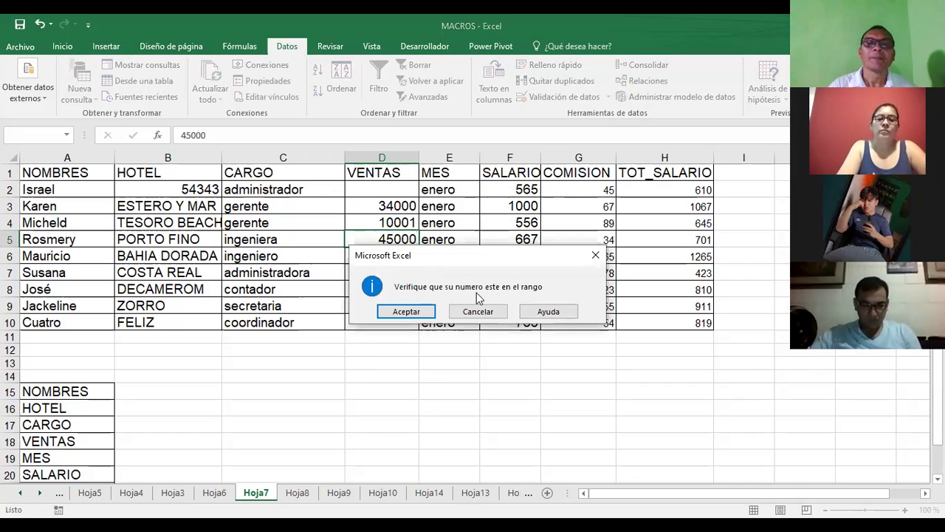
left_click(419, 313)
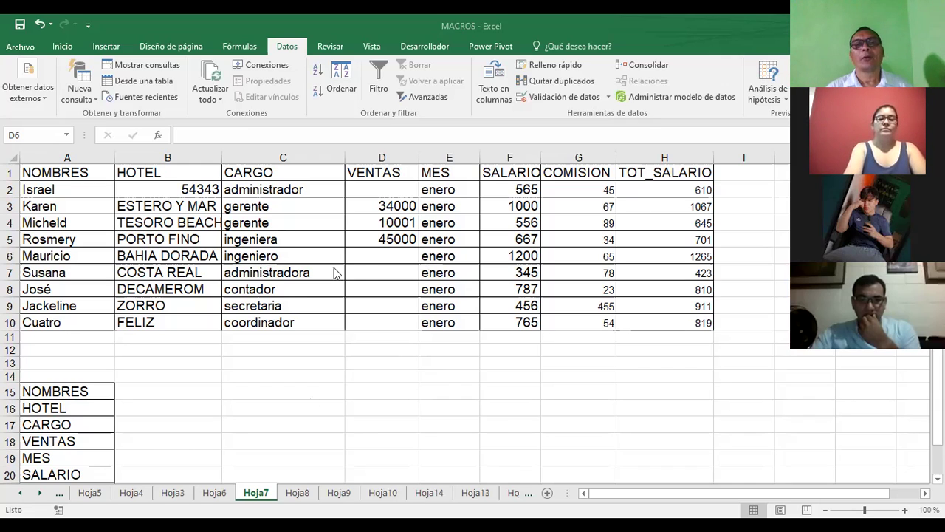
left_click(366, 238)
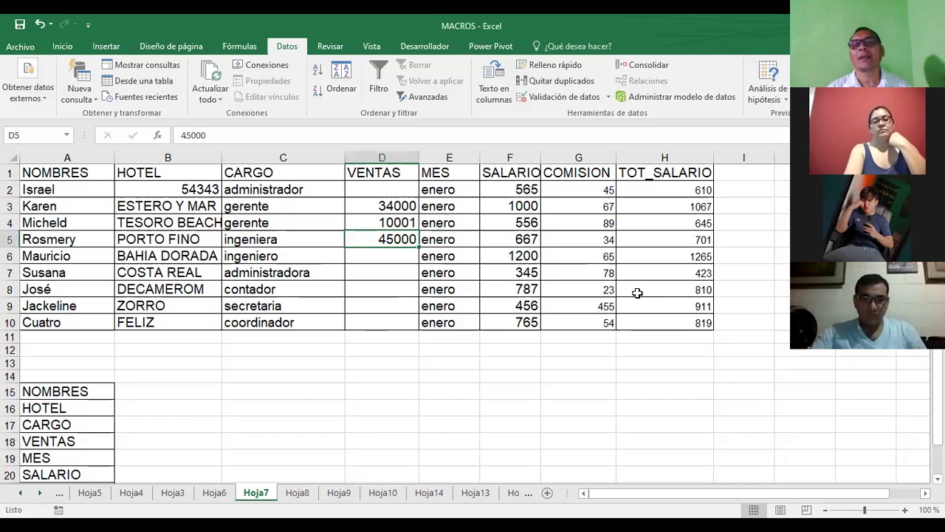
scroll(856, 443, "down", 3)
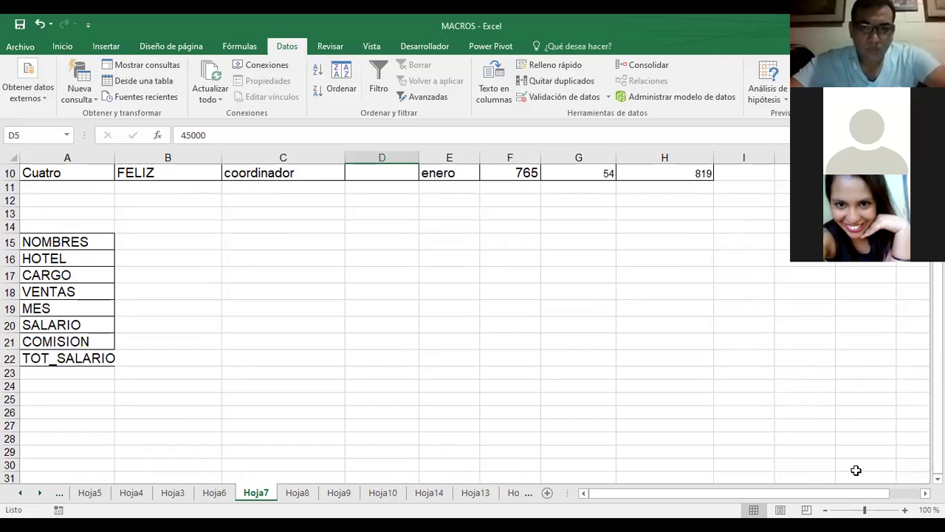
scroll(766, 275, "down", 3)
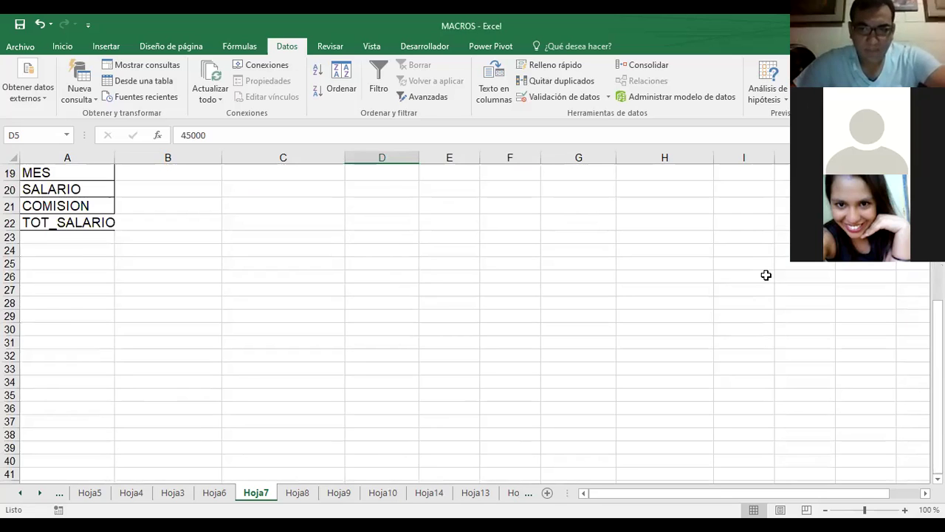
scroll(766, 275, "up", 6)
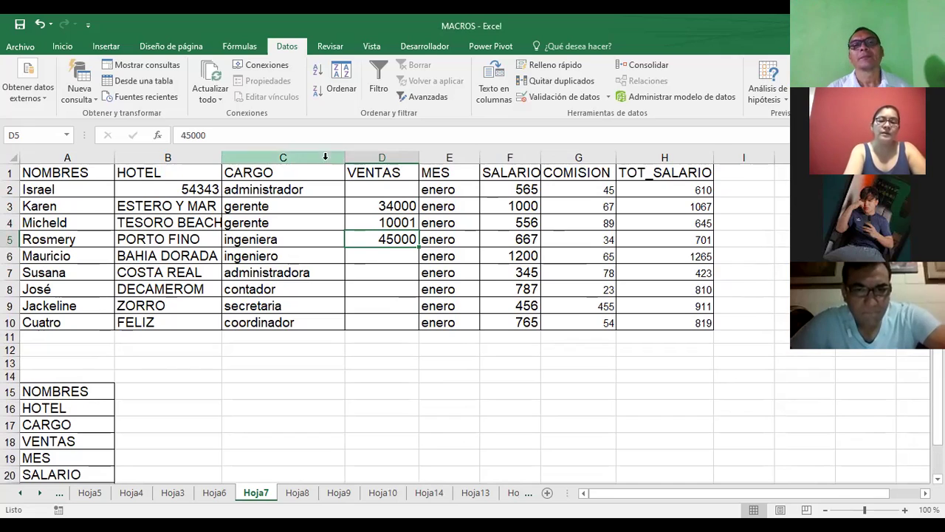
- Try 3434344 in D2, cancel at the stop alert, and return to A1
left_click(402, 191)
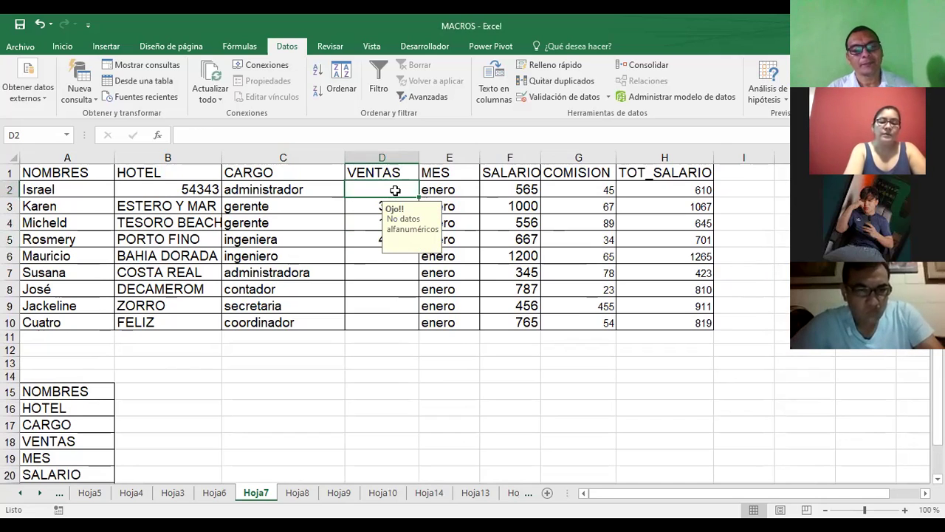
type("3434344")
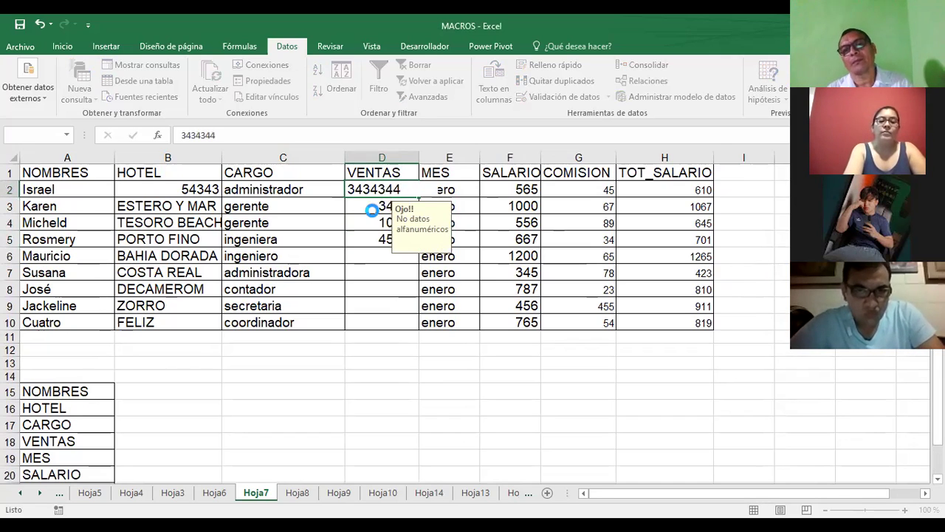
key("Return")
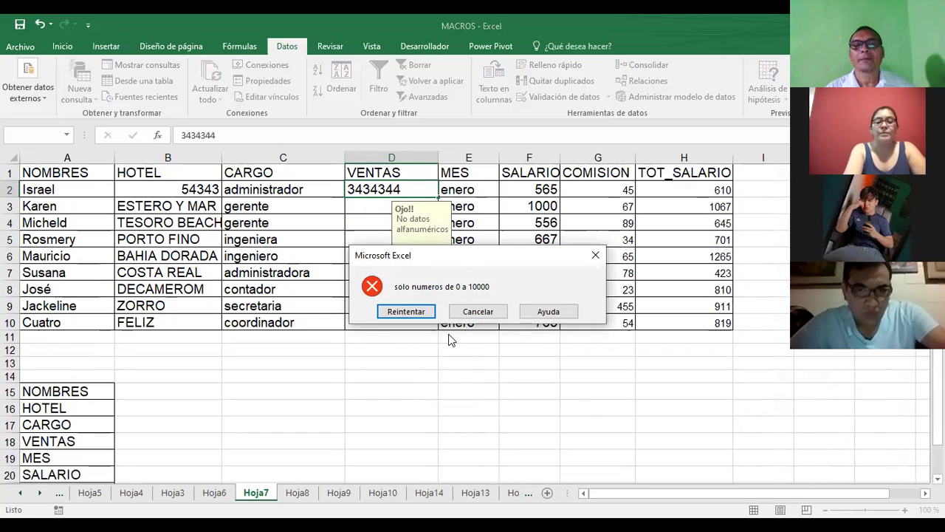
left_click(477, 312)
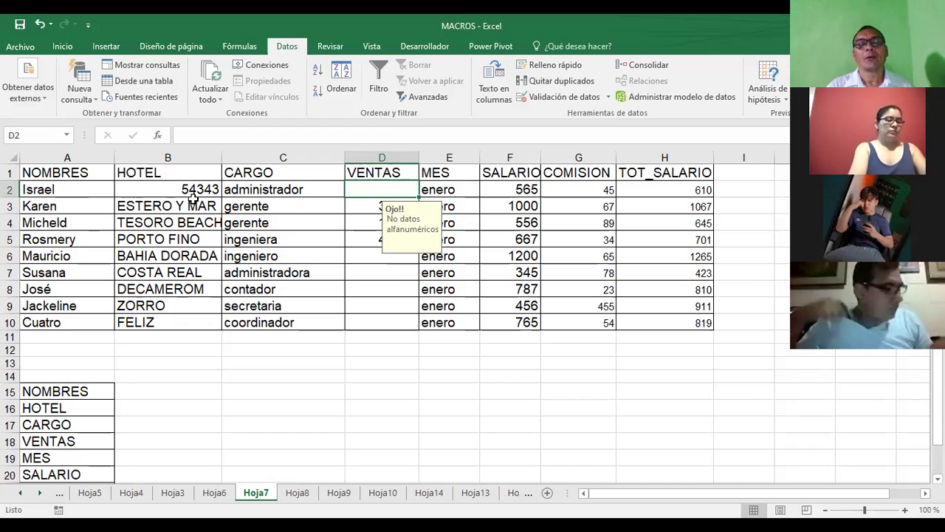
left_click(59, 169)
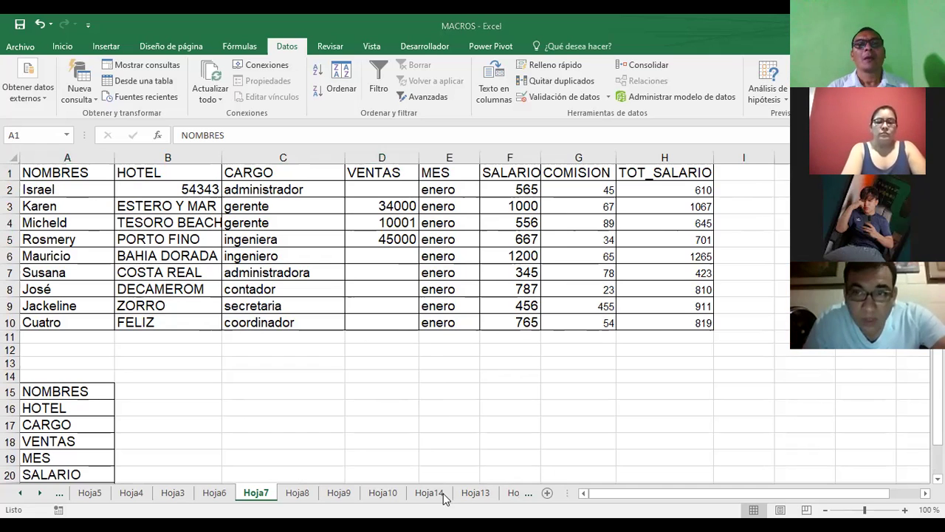
key("alt+Tab")
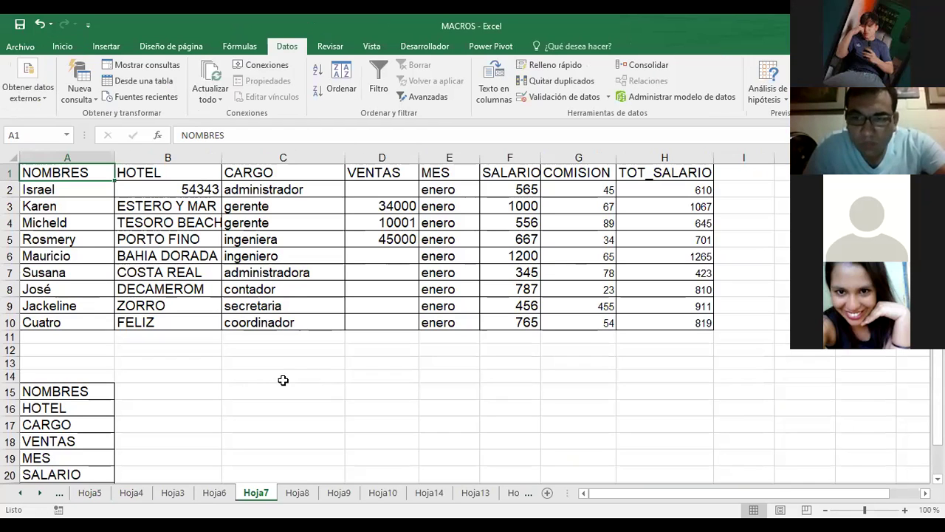
left_click(299, 240)
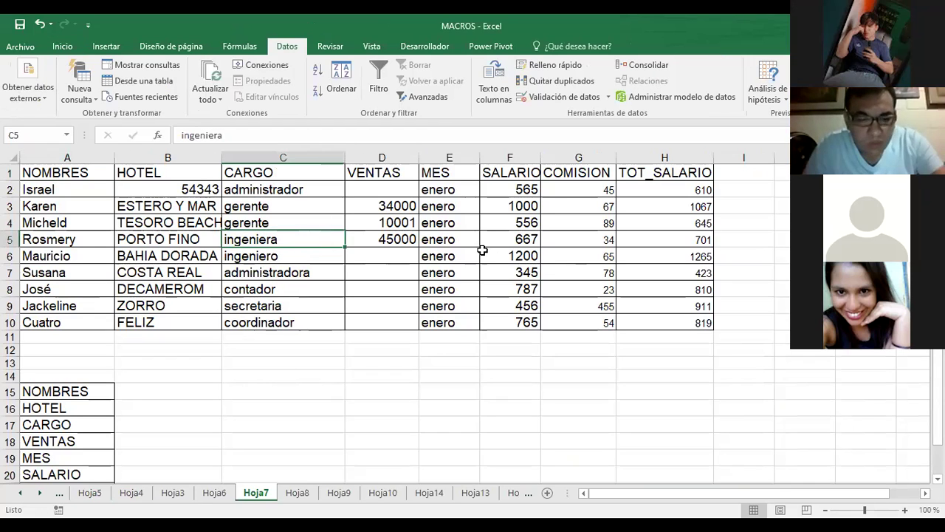
- Change the F10 salary to 365, then correct it to 465
left_click_drag(521, 190, 511, 317)
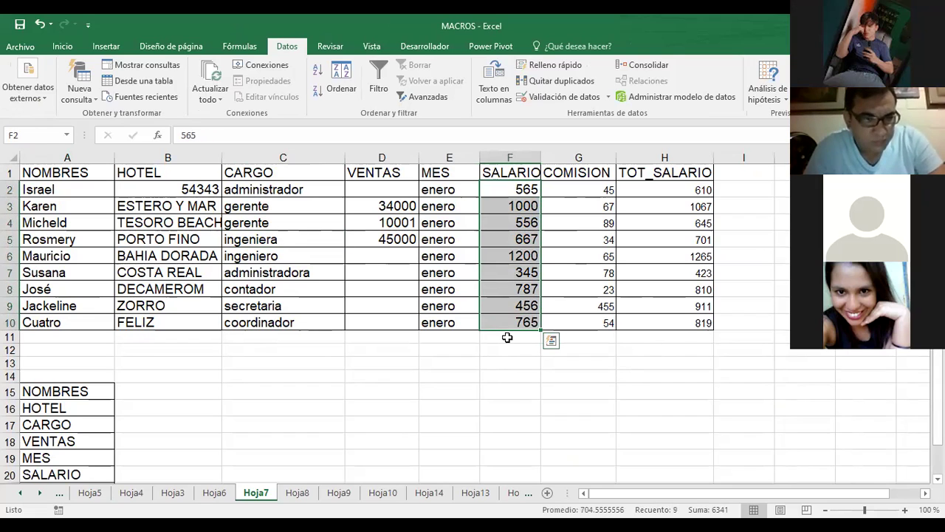
left_click(509, 322)
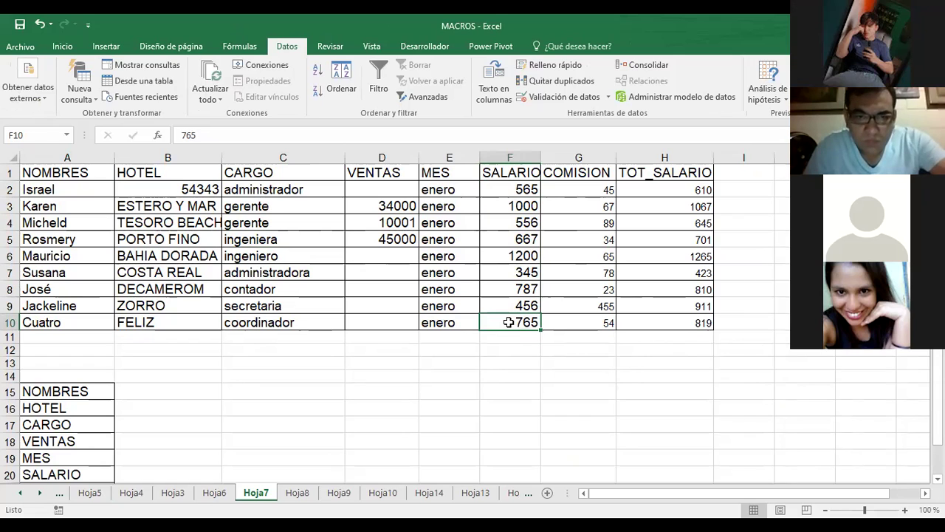
type("3")
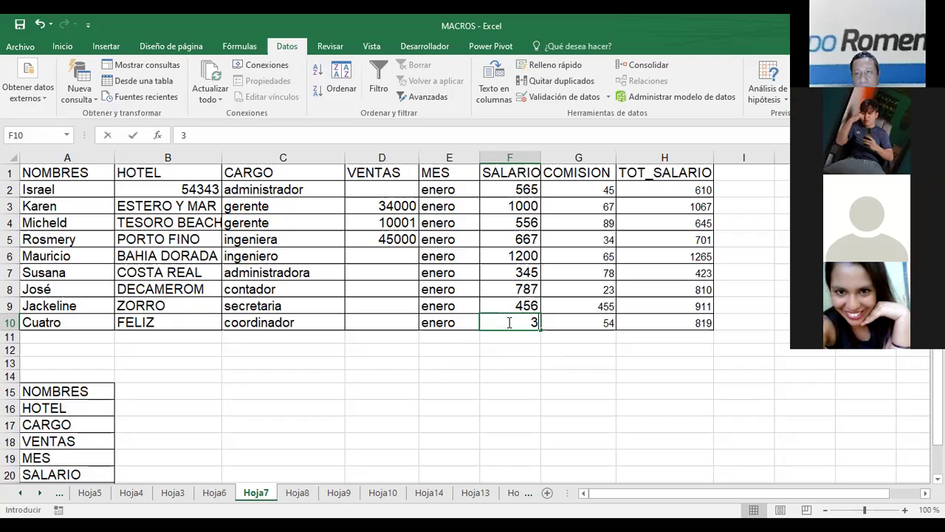
type("65")
key("Return")
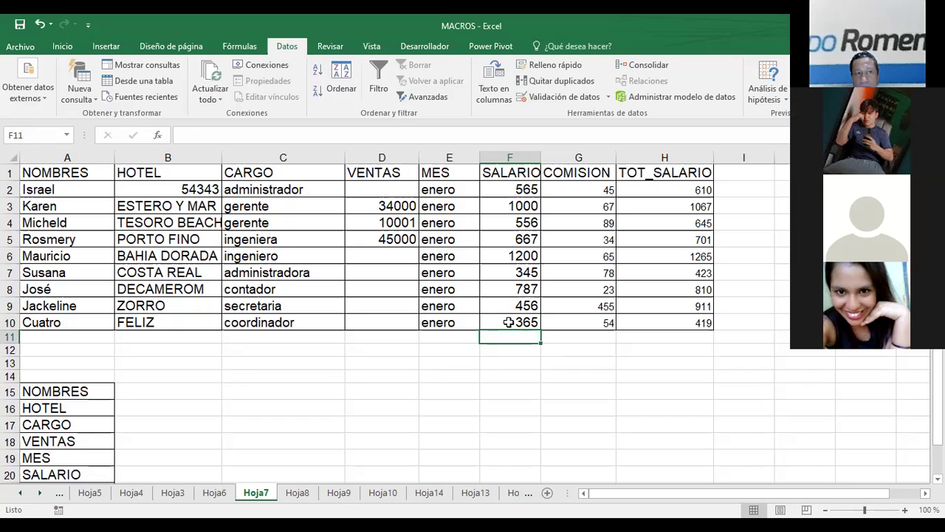
left_click(509, 322)
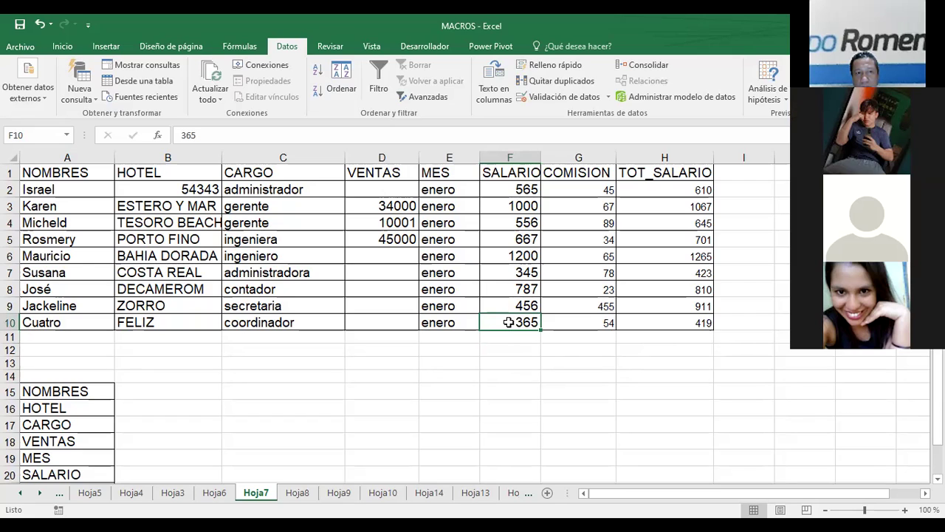
type("4")
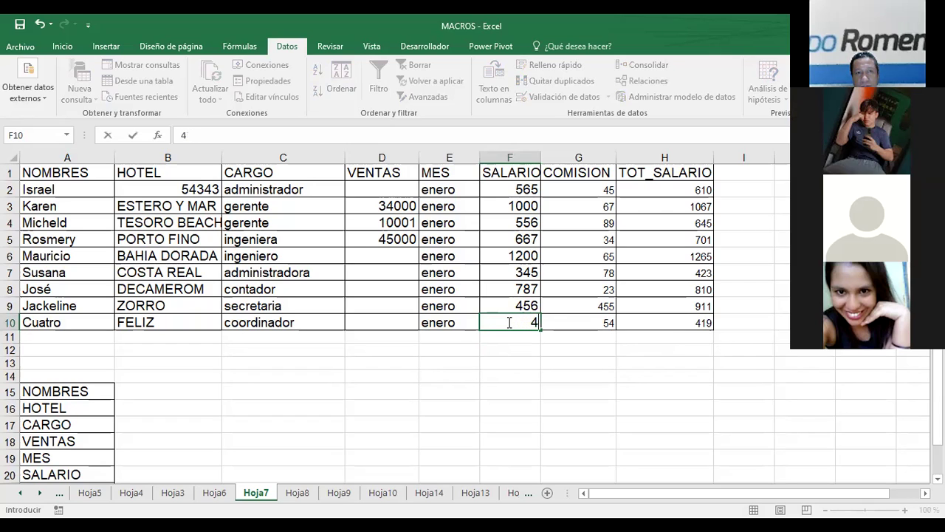
type("5")
key("Return")
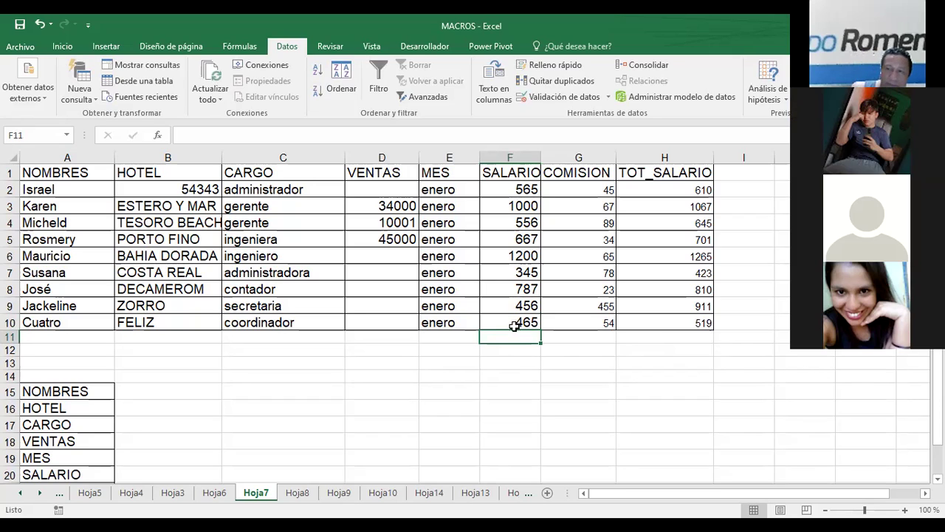
- Check F10 and F9, then select F2:F10 to view the SALARIO total
left_click(513, 323)
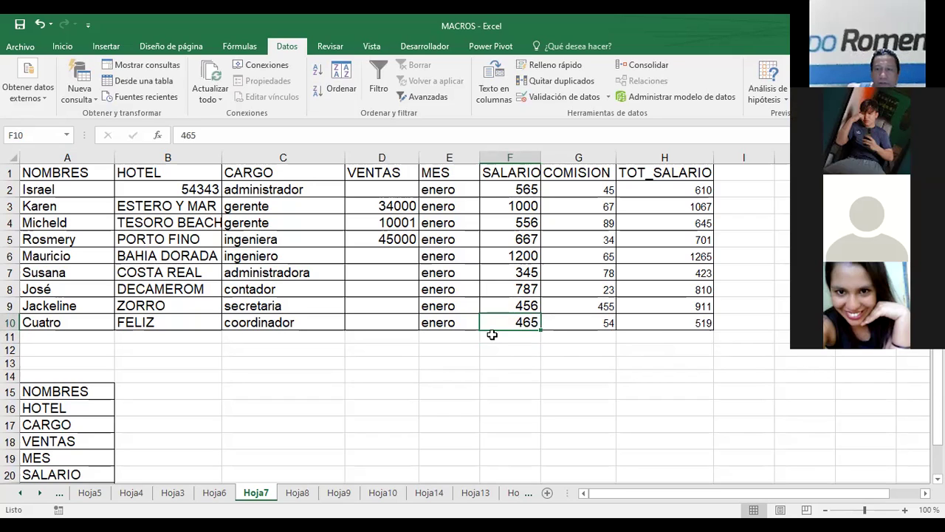
left_click(510, 305)
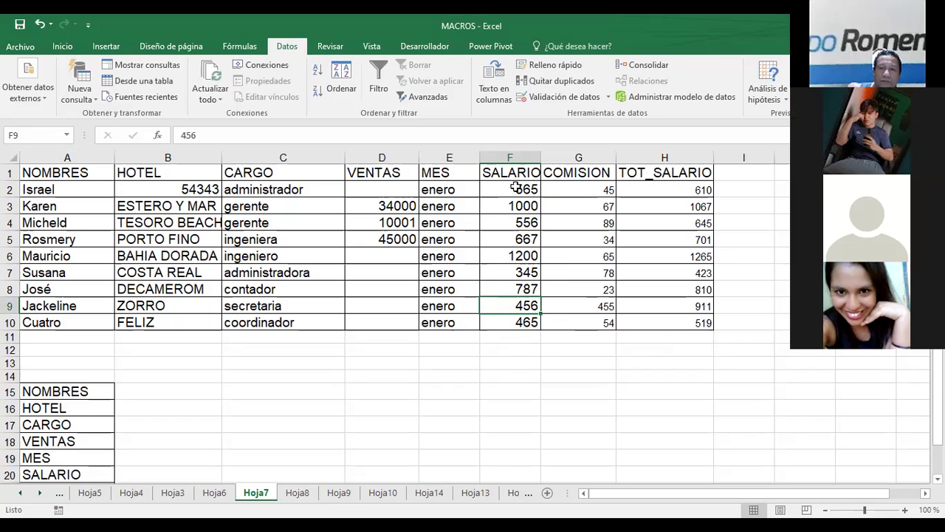
left_click_drag(515, 191, 511, 322)
left_click(602, 237)
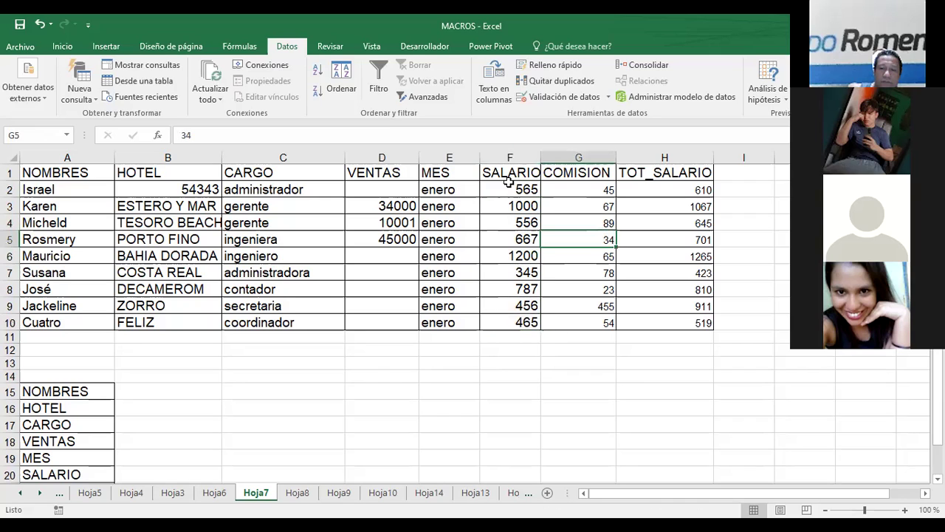
left_click(509, 190)
left_click_drag(510, 191, 511, 322)
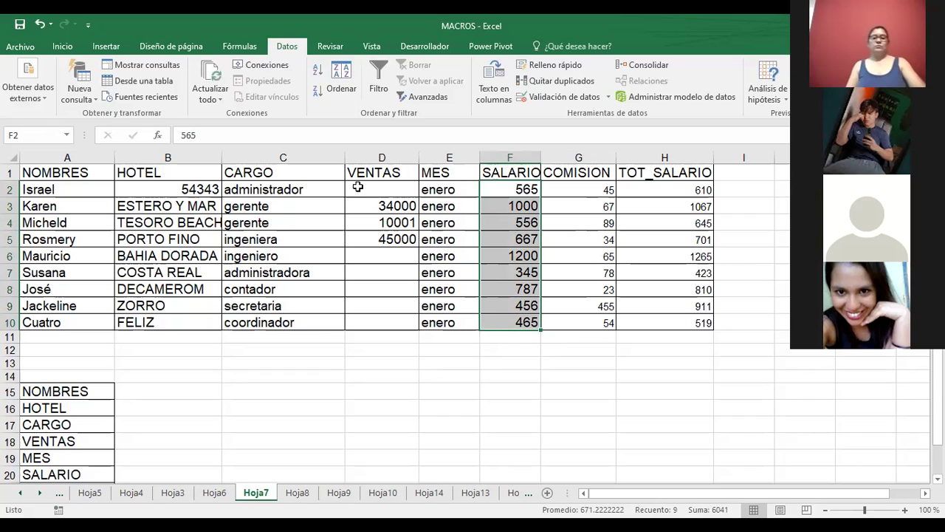
left_click(501, 189)
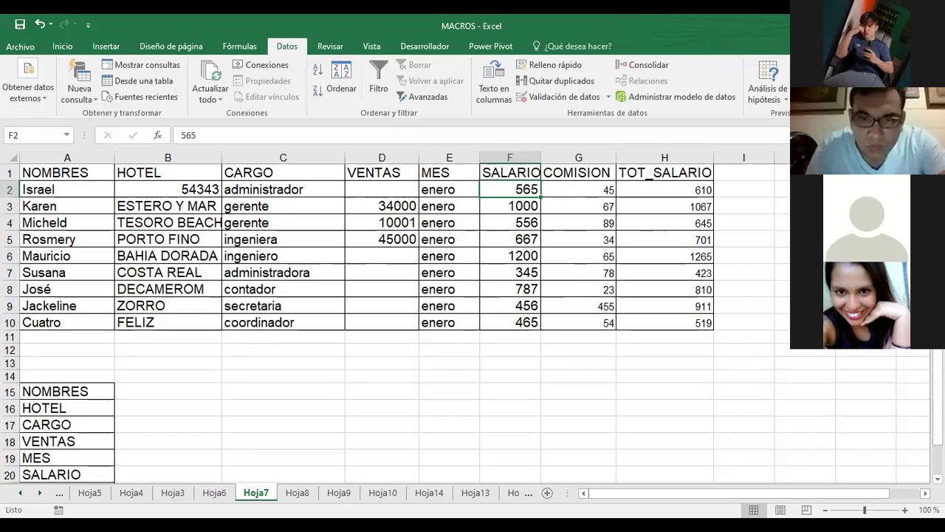
left_click(519, 206)
left_click(519, 189)
left_click(519, 220)
left_click(522, 239)
left_click(524, 256)
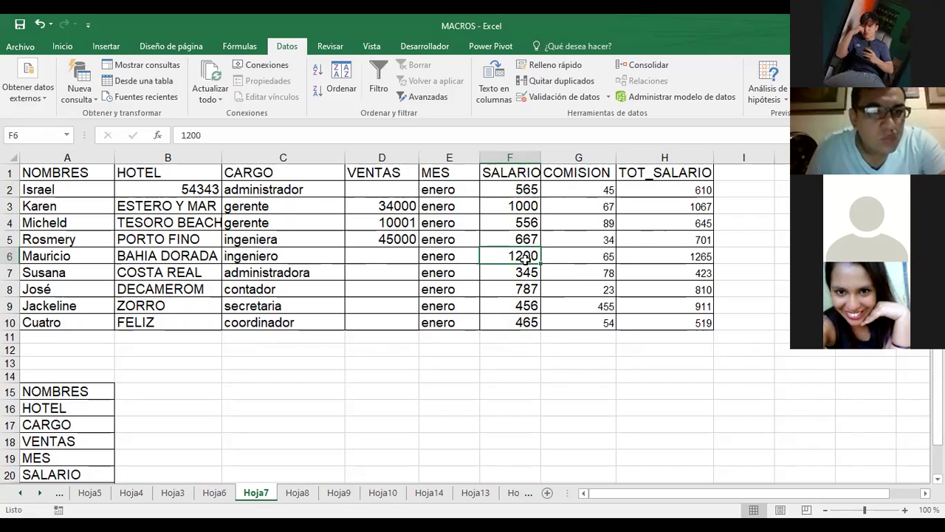
left_click(524, 273)
left_click(523, 289)
left_click(524, 305)
left_click(522, 322)
left_click(511, 190)
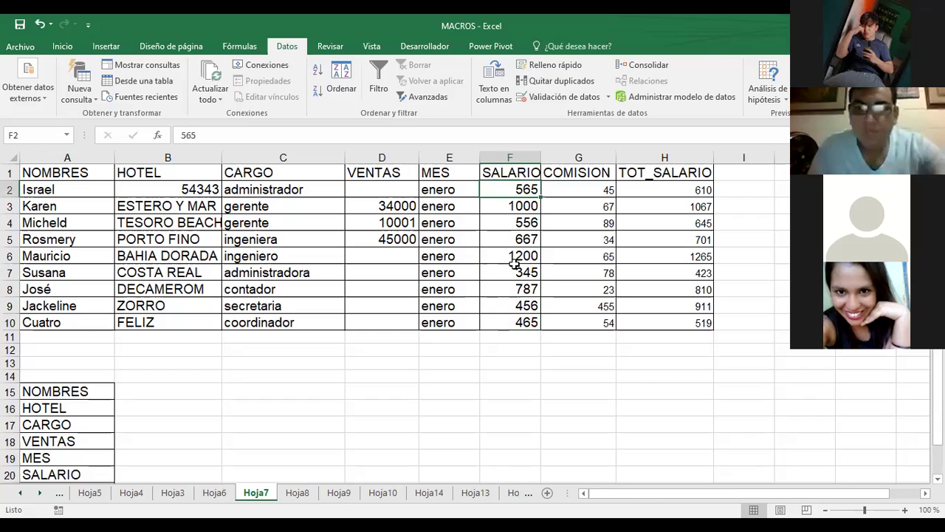
left_click_drag(515, 264, 523, 323)
left_click_drag(521, 361, 523, 345)
left_click(526, 191)
left_click(500, 207)
left_click(529, 189)
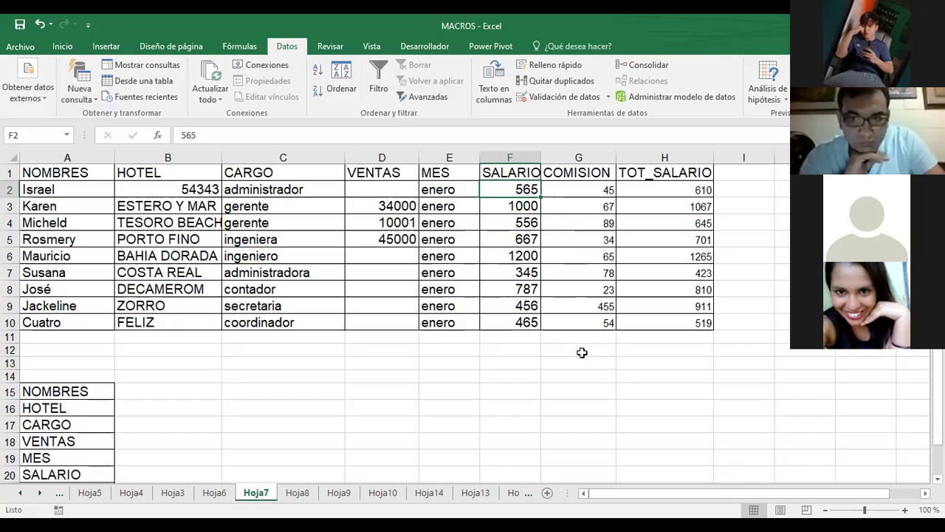
left_click(482, 353)
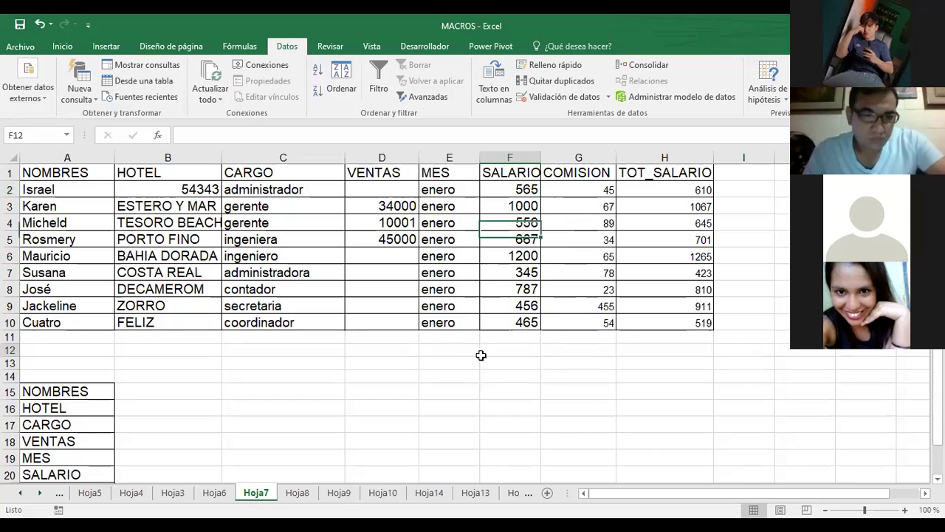
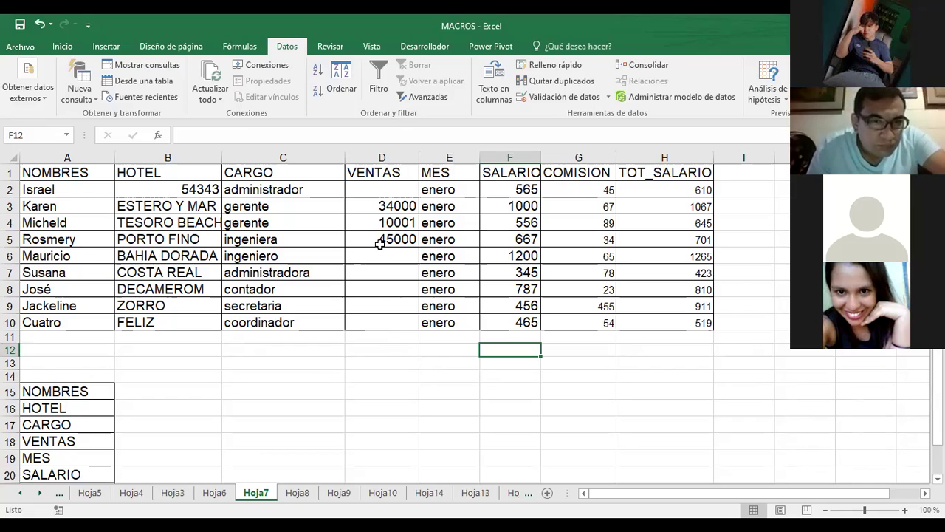
- Inspect the row 2–3 name, job title and month cells and the HOTEL header
left_click(56, 207)
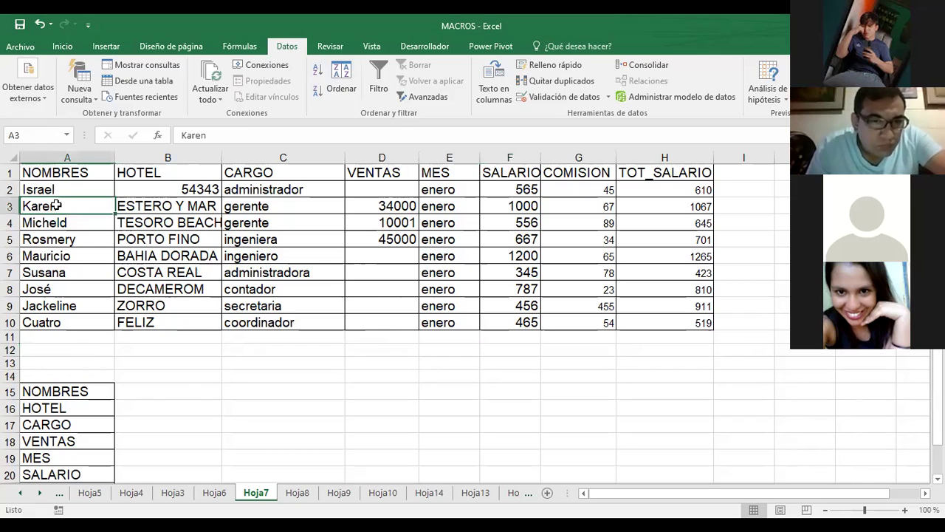
left_click(434, 211)
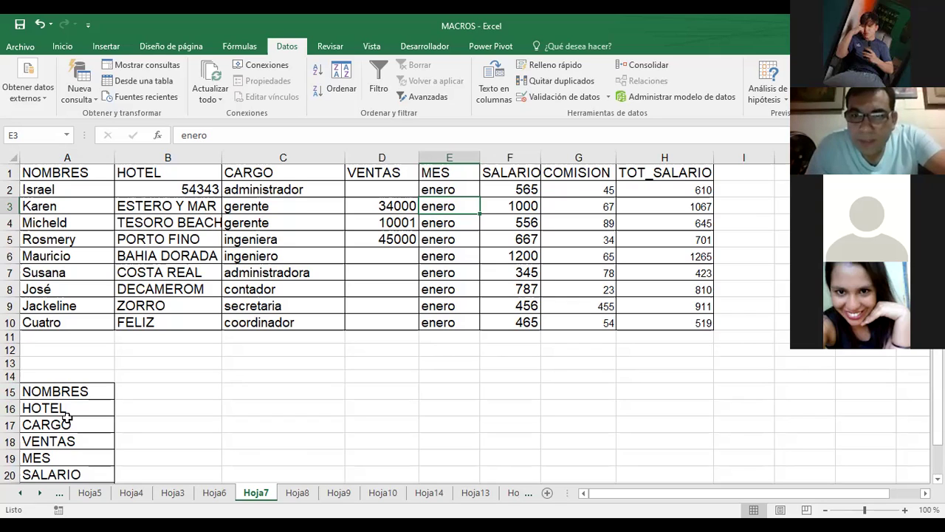
key("alt+F11")
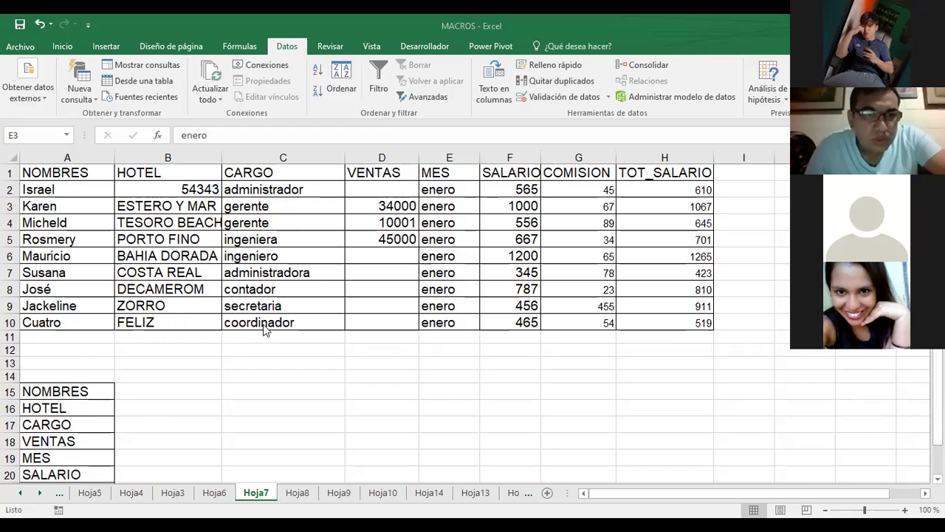
left_click(270, 190)
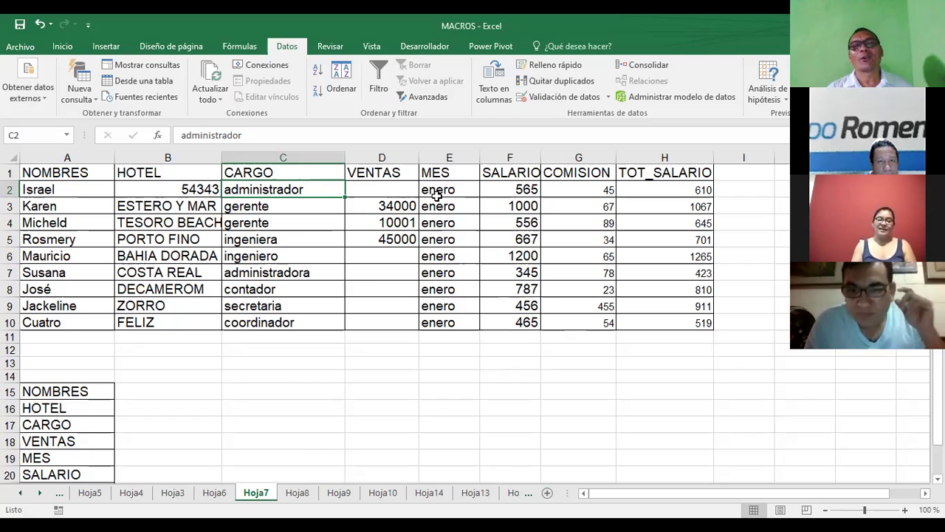
left_click(438, 196)
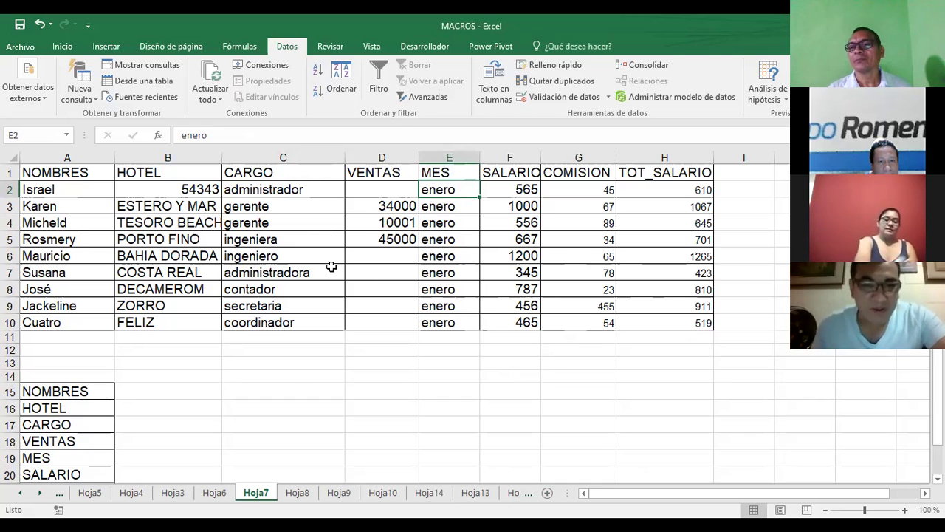
left_click(198, 171)
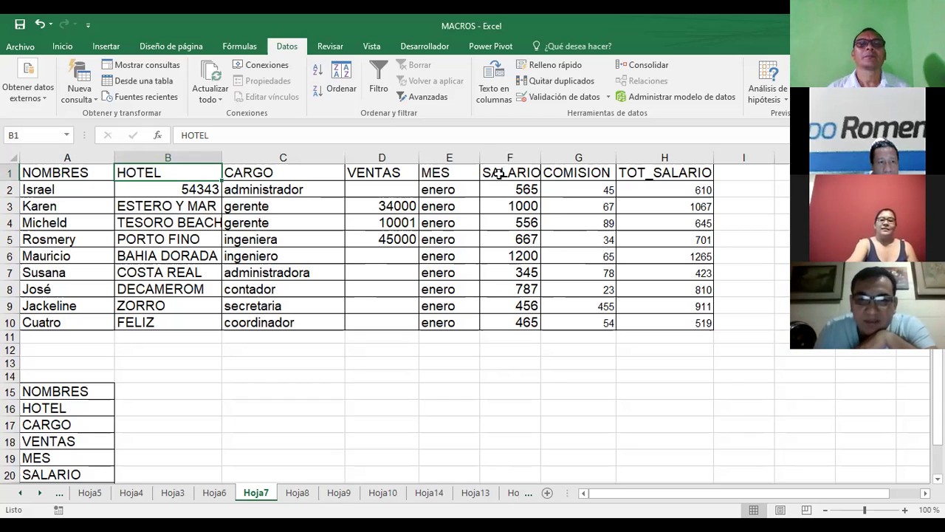
- Select SALARIO cells F1:F10 and review their Format Cells protection settings without changes
left_click_drag(499, 173, 492, 325)
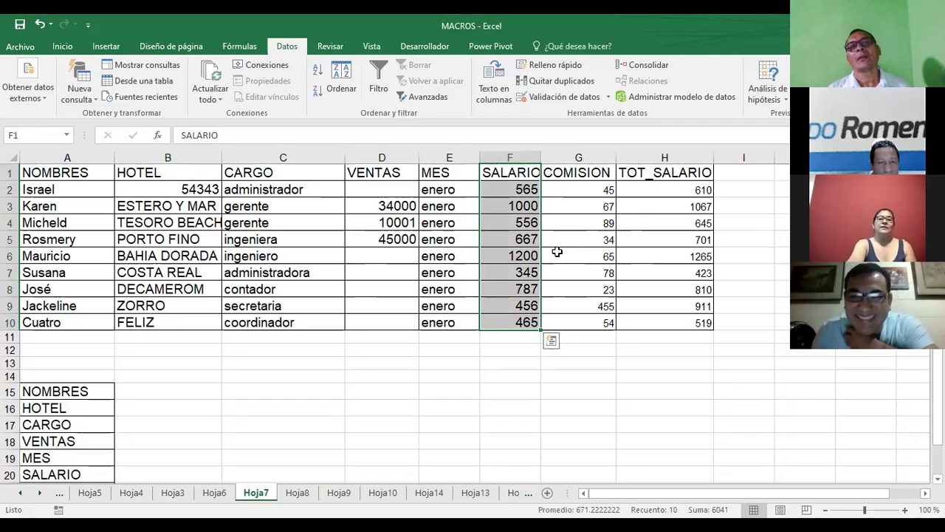
left_click(562, 221)
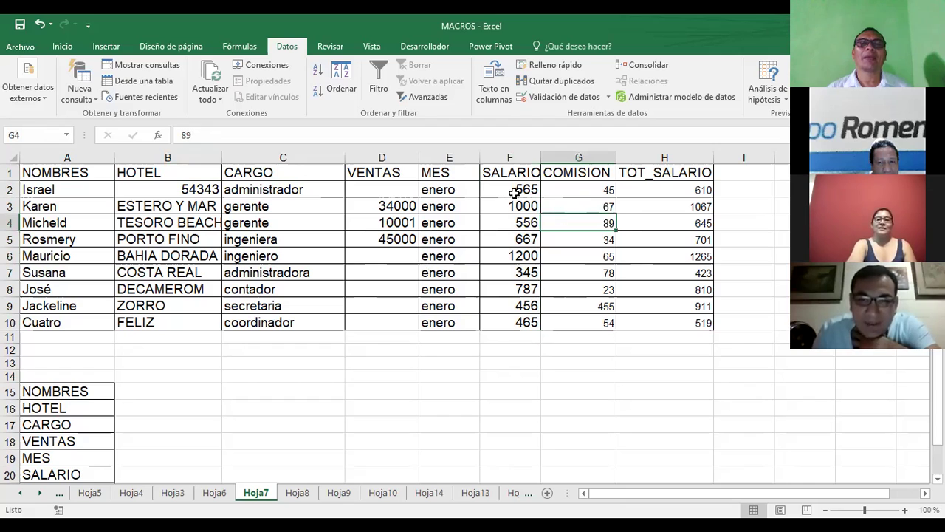
left_click(498, 171)
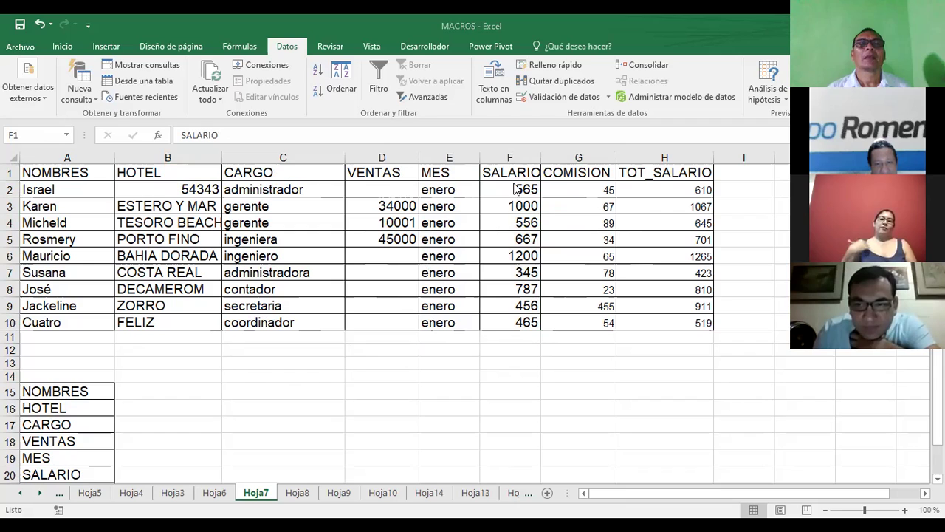
left_click_drag(514, 168, 500, 321)
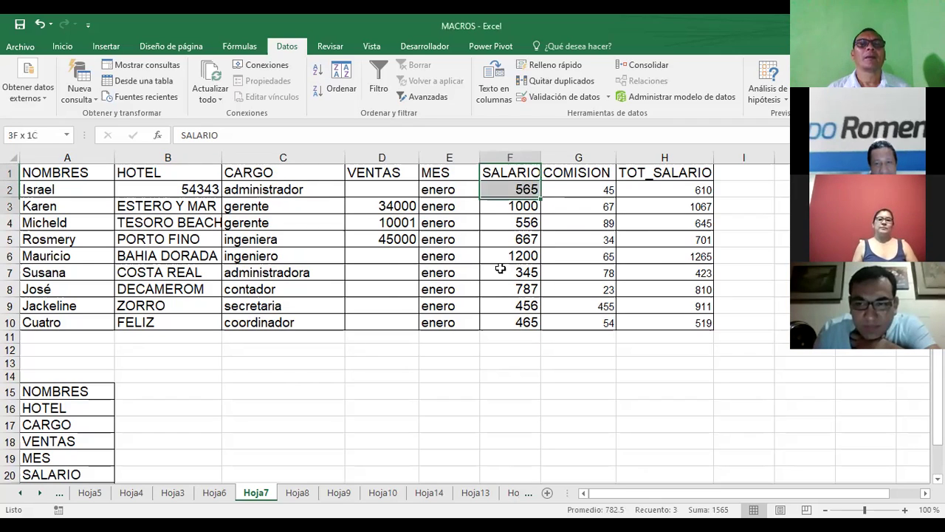
right_click(502, 327)
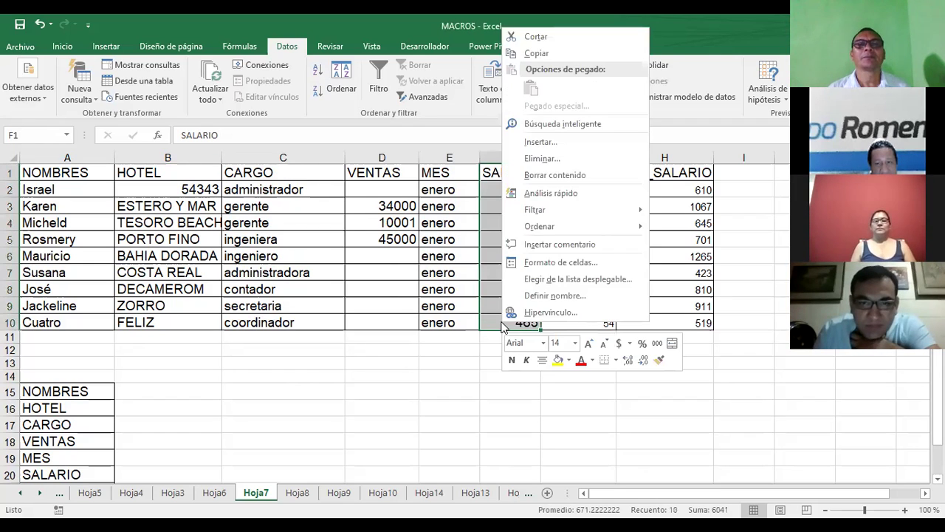
left_click(608, 262)
left_click(646, 126)
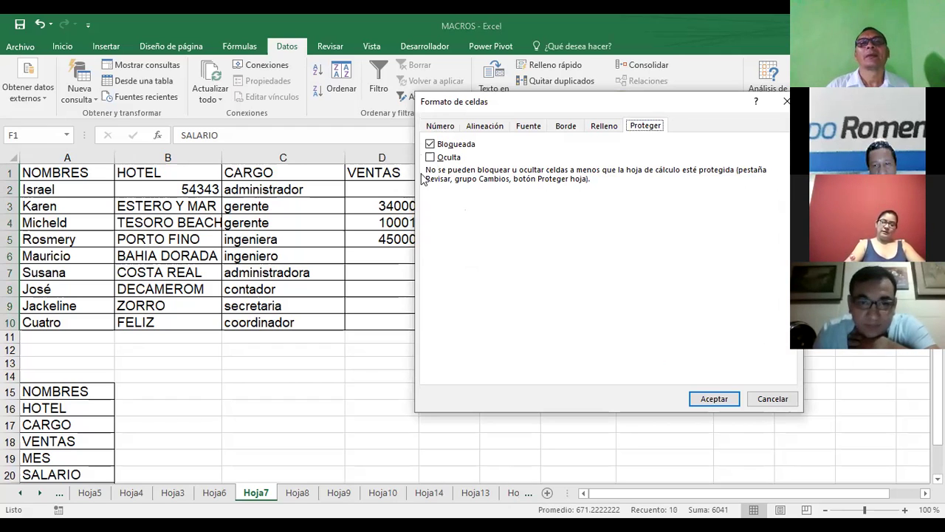
key("Tab")
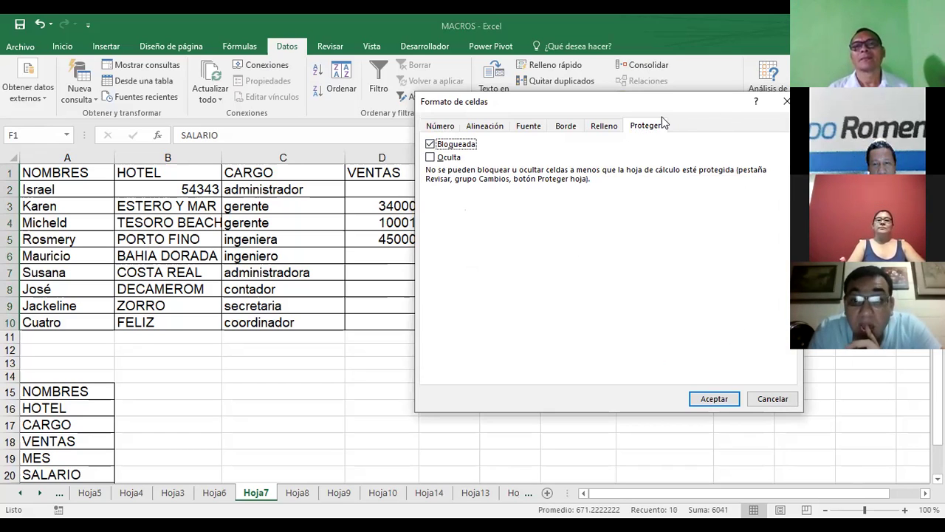
left_click_drag(670, 100, 470, 100)
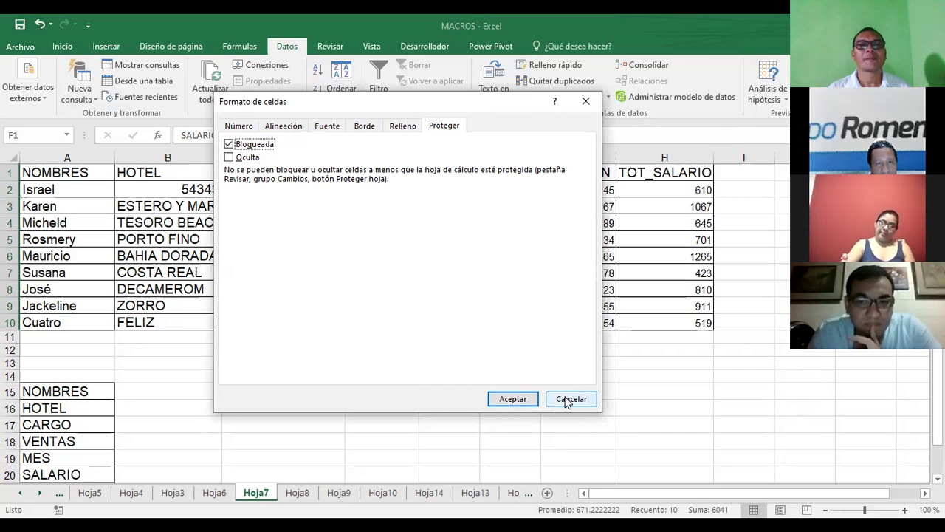
left_click(567, 400)
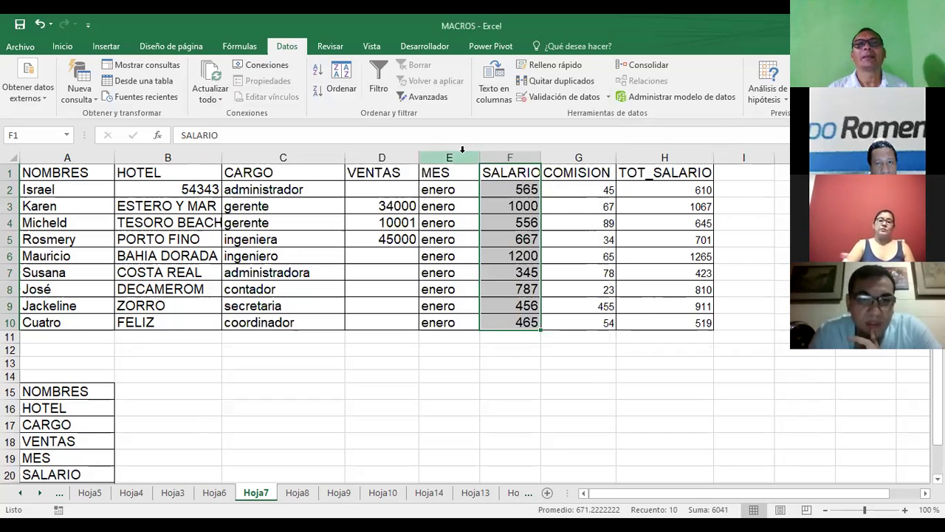
- Protect Hoja7 with Aplicar formato a columnas allowed, then try editing the row 7 salary
left_click(332, 46)
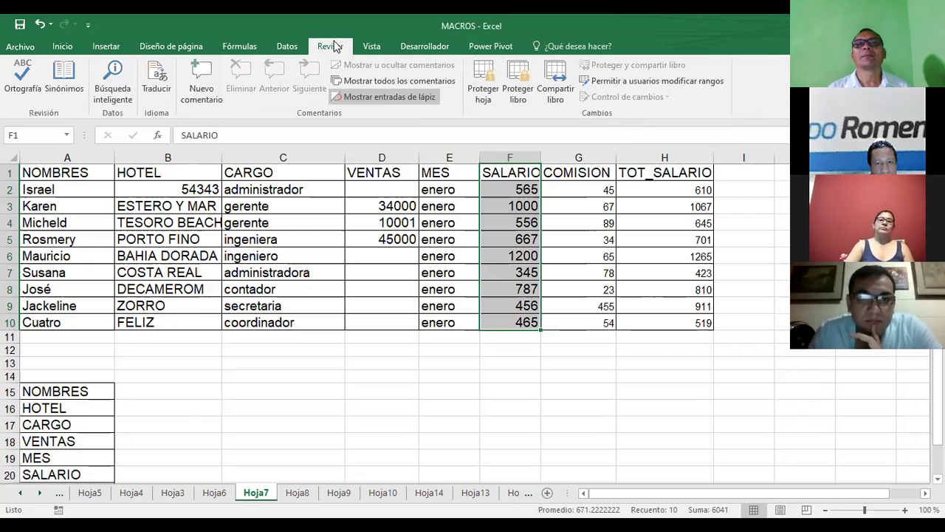
left_click(487, 85)
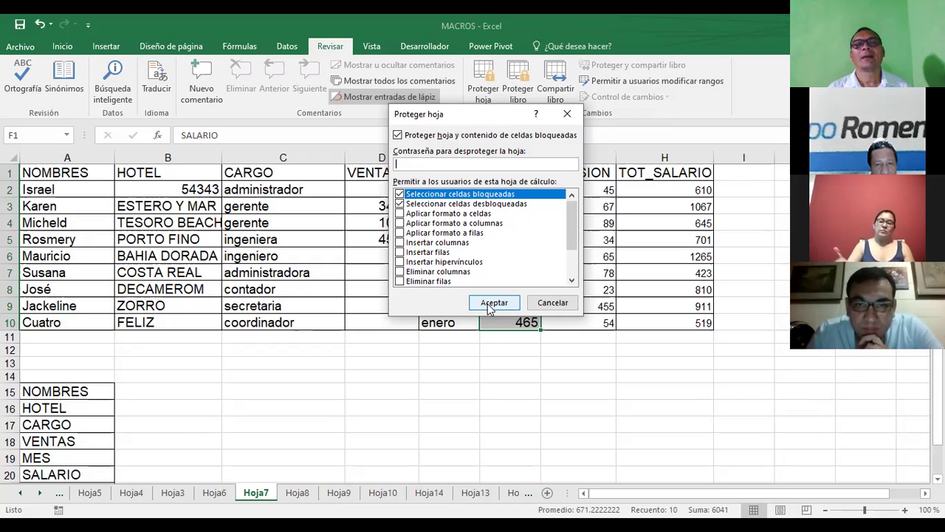
left_click(401, 223)
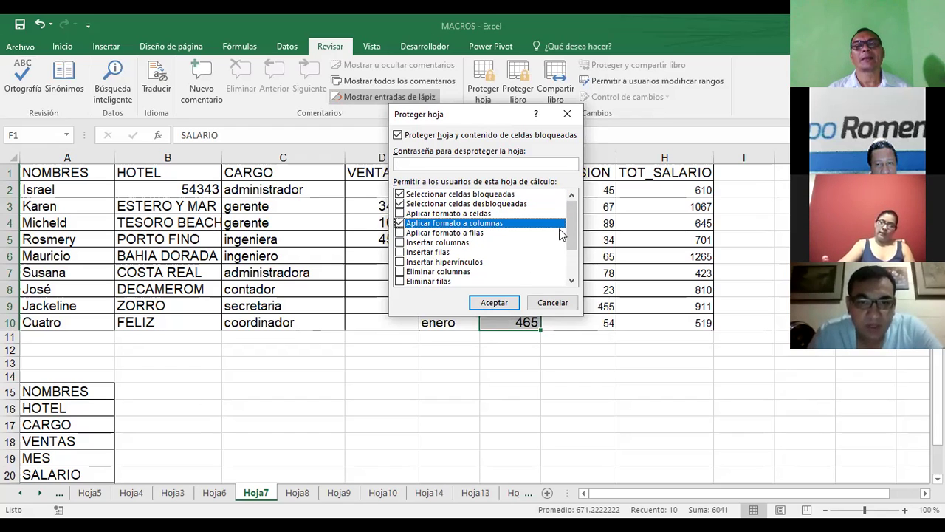
left_click(494, 303)
left_click(392, 274)
left_click(507, 273)
double_click(507, 272)
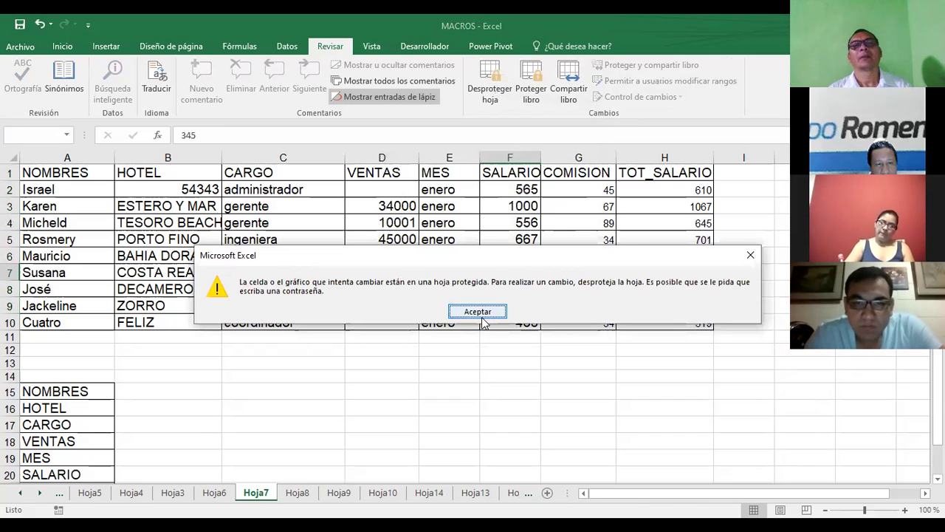
- Try editing salary 556 in F4, month E4 and sales D3:D4, dismissing each warning
left_click(482, 313)
left_click(517, 223)
double_click(517, 222)
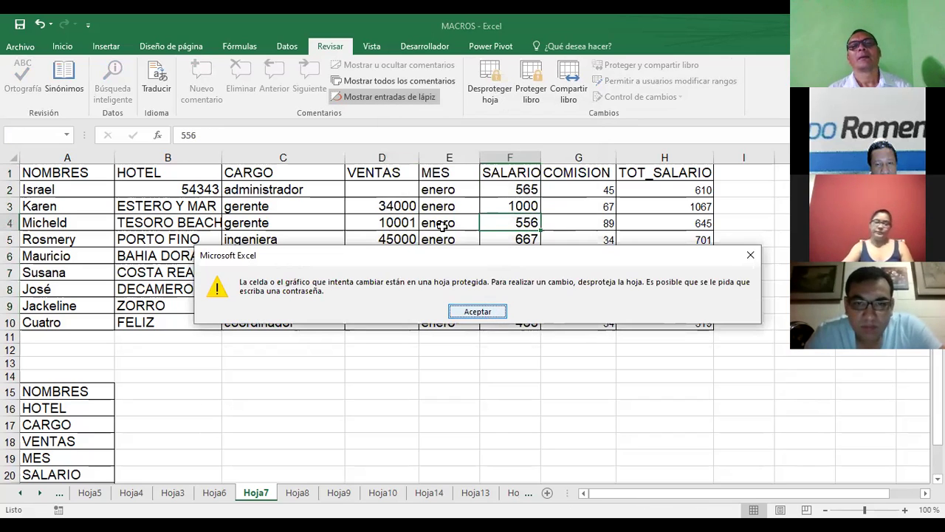
left_click(493, 314)
left_click(443, 226)
double_click(443, 225)
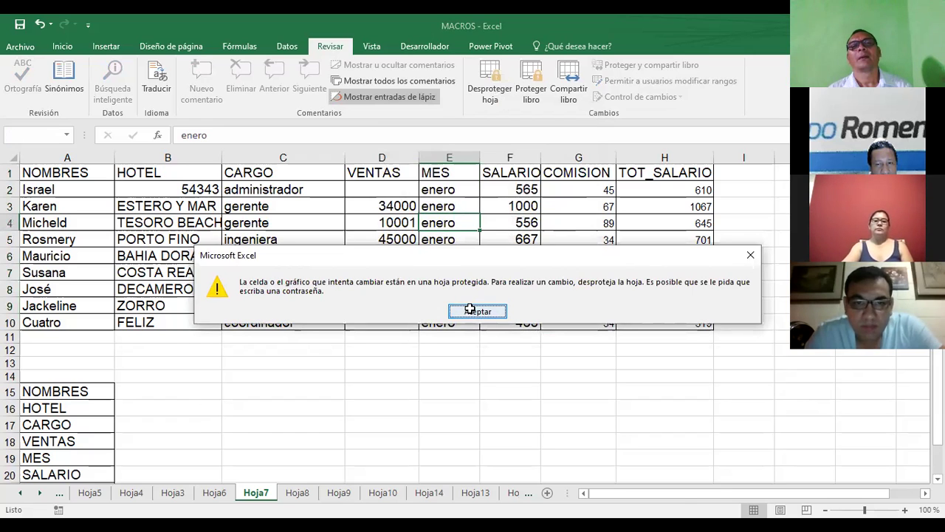
left_click(471, 311)
left_click_drag(400, 224, 398, 209)
key("Delete")
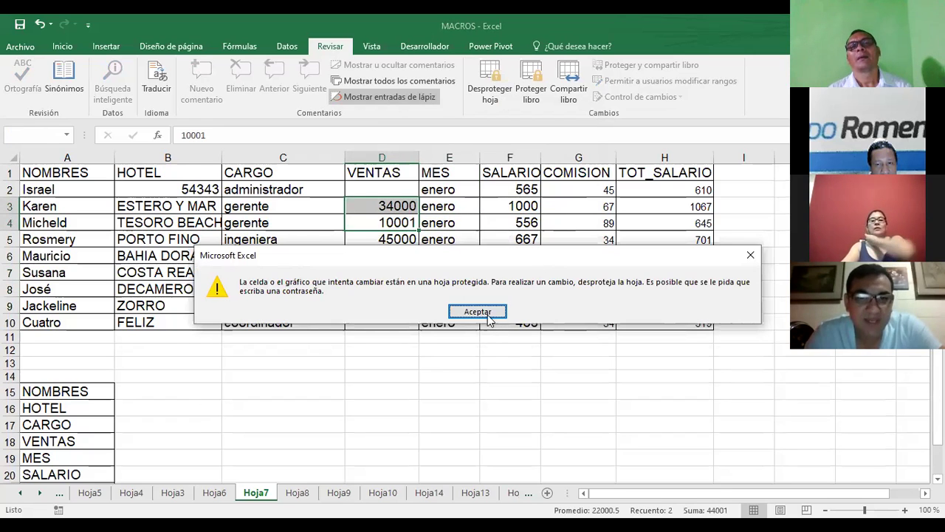
- Try deleting commission G4, total salary formula H4 and empty cell C12, dismissing each warning
left_click(485, 311)
left_click(583, 222)
key("Delete")
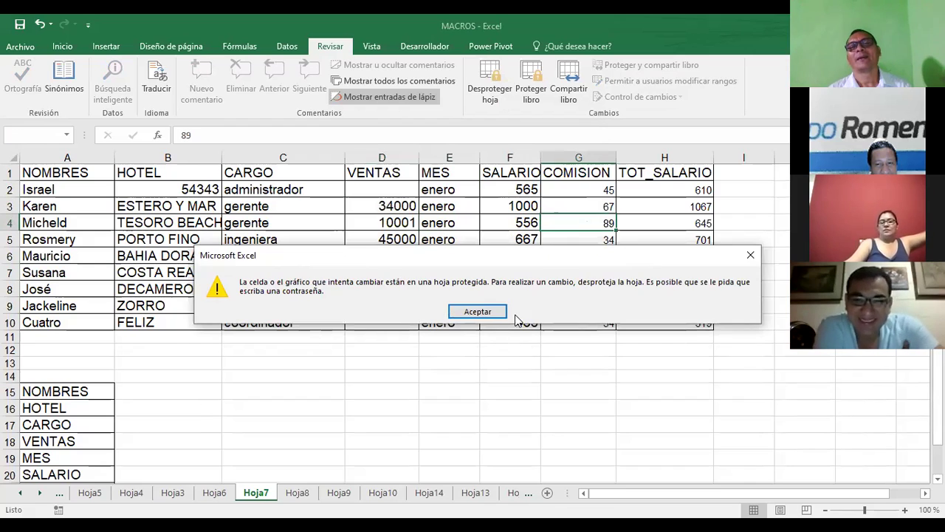
left_click(487, 311)
left_click(658, 223)
key("Delete")
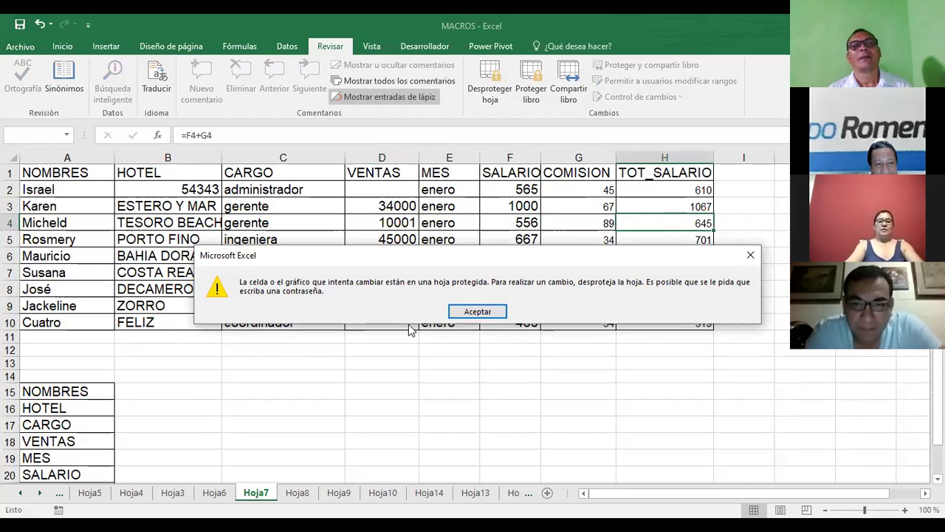
left_click(462, 311)
left_click(281, 349)
key("Delete")
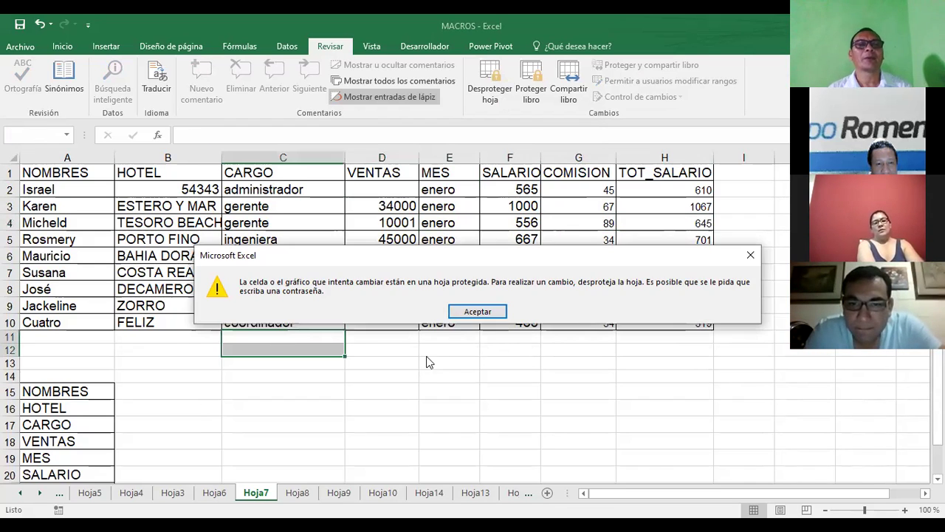
- Dismiss the protected-sheet warning and choose Desproteger hoja for Hoja7
key("Return")
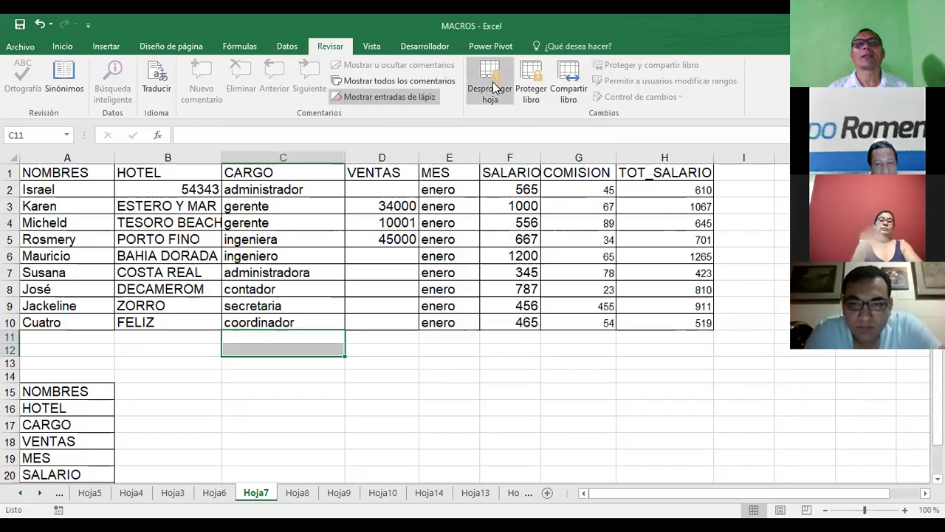
left_click(495, 87)
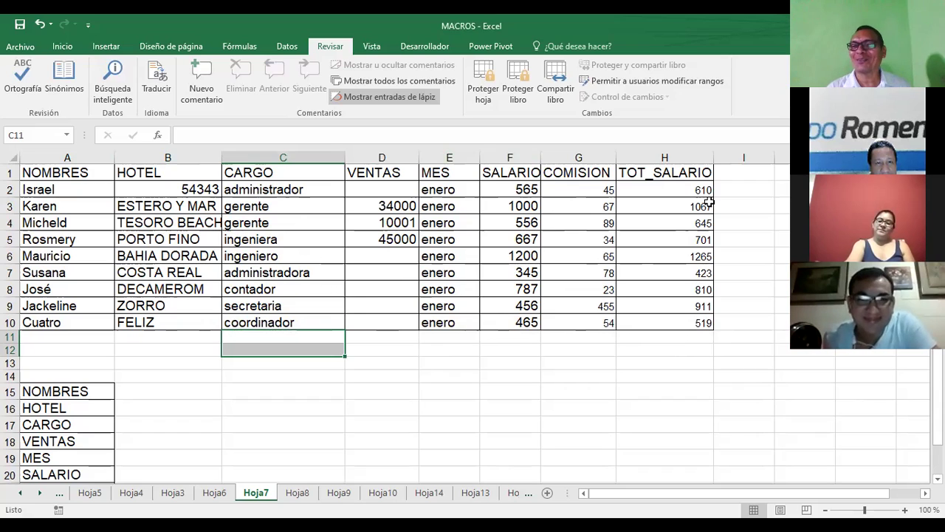
left_click(411, 201)
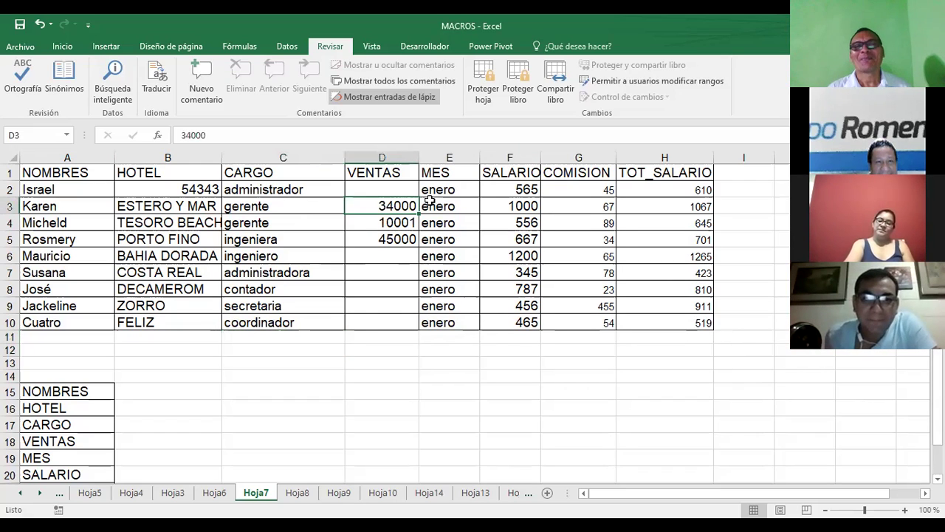
left_click(430, 200)
left_click(400, 184)
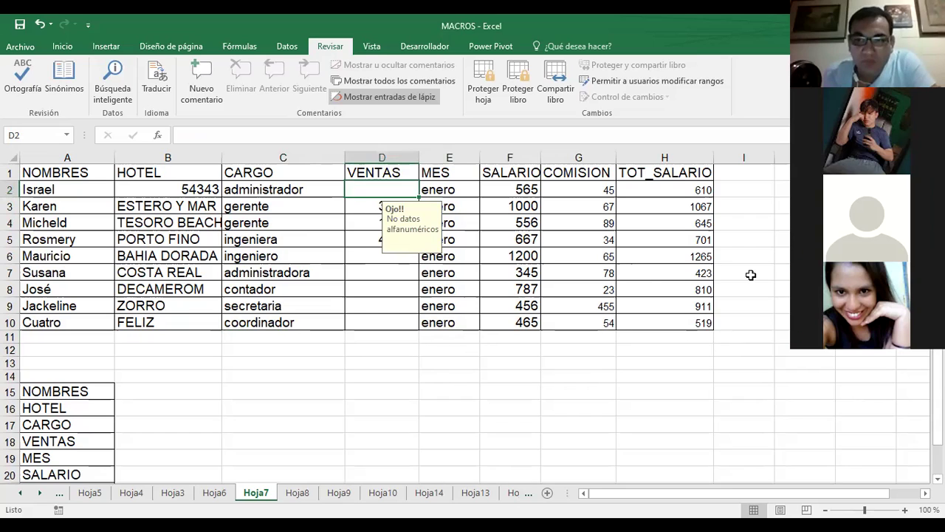
scroll(871, 471, "down", 2)
scroll(870, 471, "up", 2)
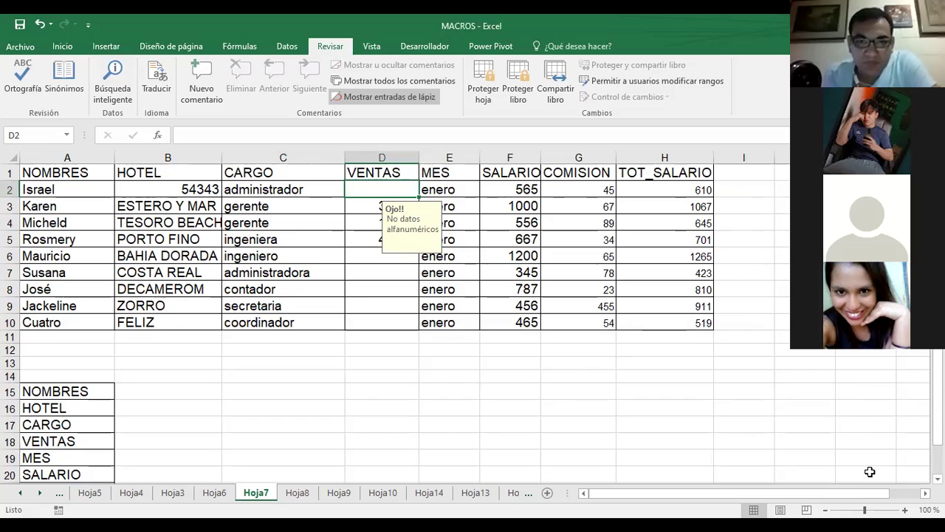
scroll(876, 473, "down", 2)
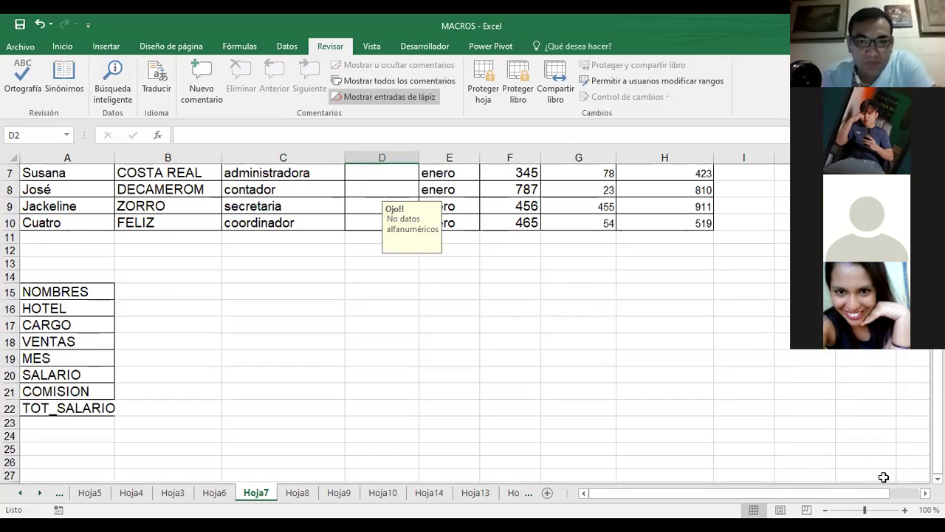
scroll(746, 294, "down", 4)
scroll(678, 305, "up", 6)
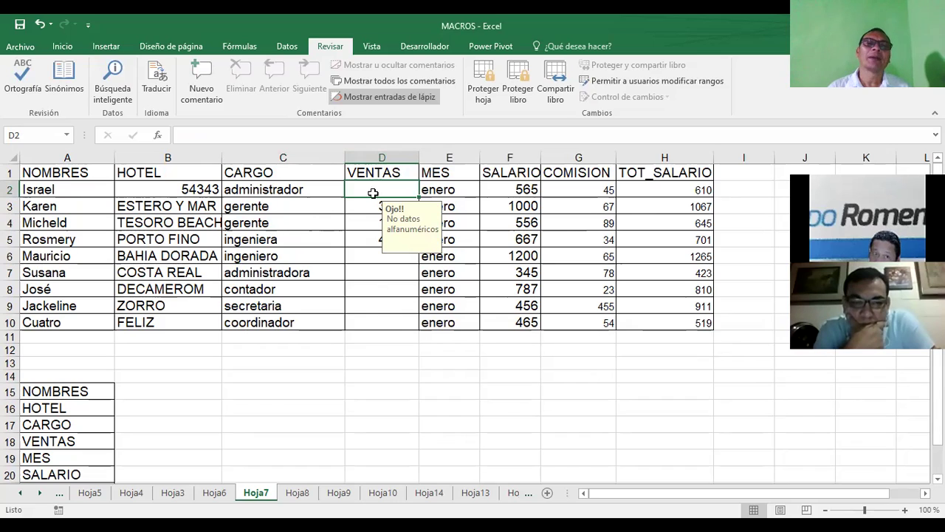
left_click(296, 187)
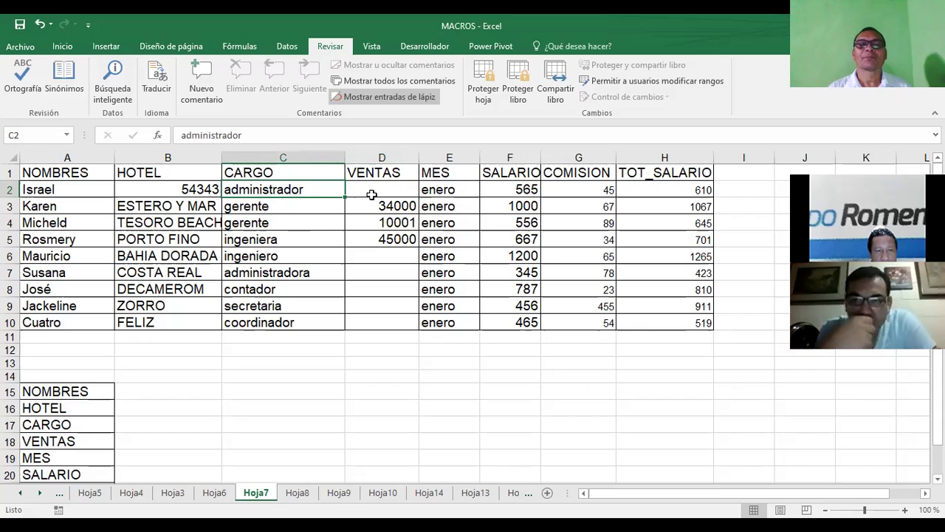
- Select the whole Hoja7 sheet and clear Bloqueada for every cell in Format Cells
left_click(12, 156)
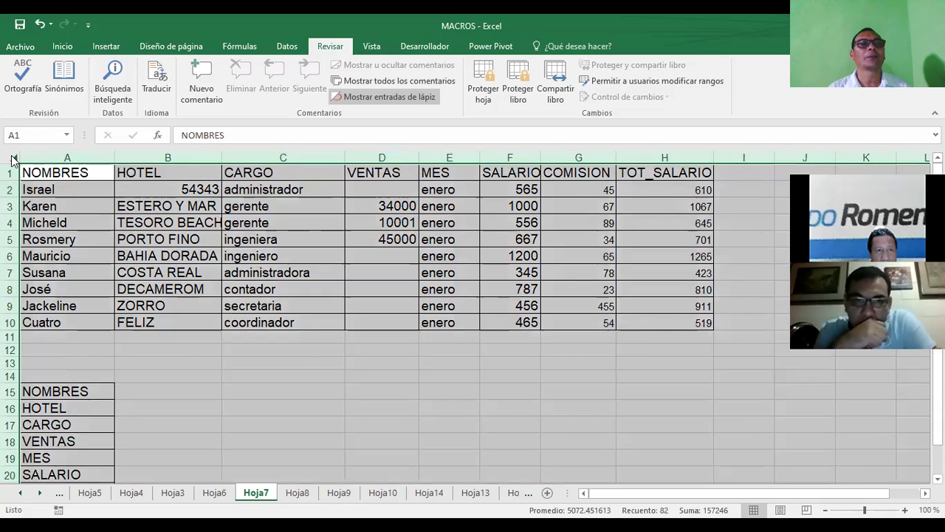
right_click(12, 159)
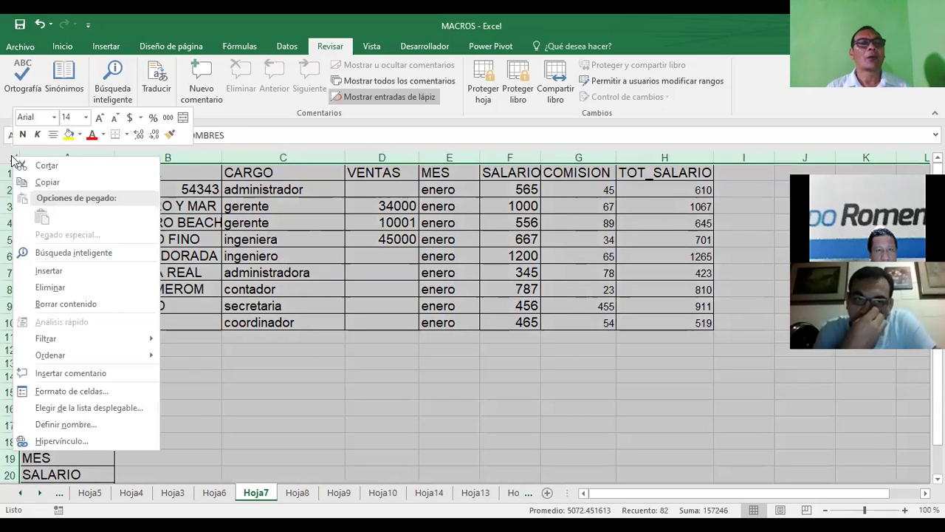
left_click(94, 392)
left_click(20, 243)
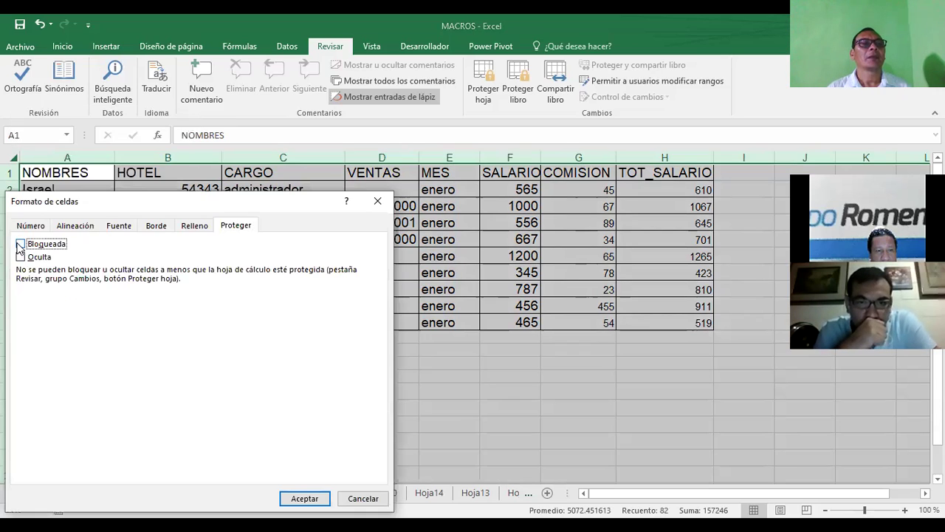
left_click(305, 499)
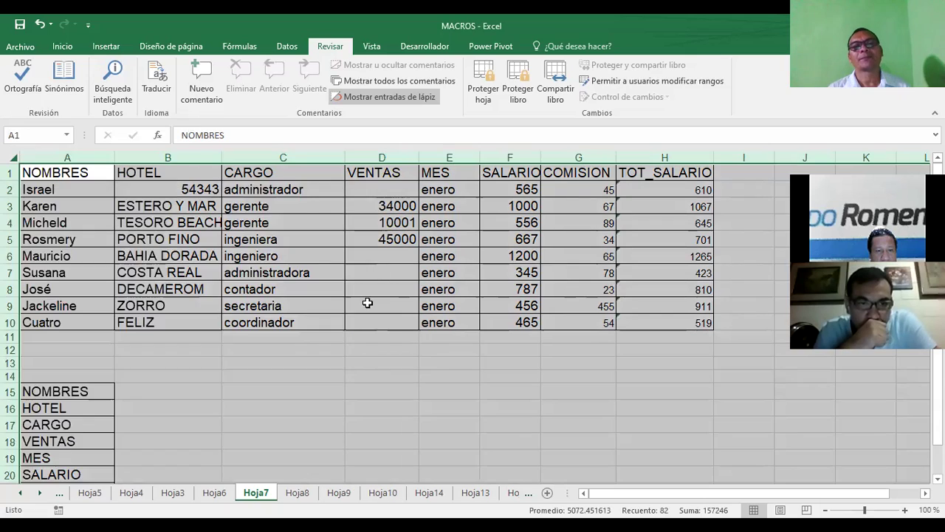
left_click(367, 303)
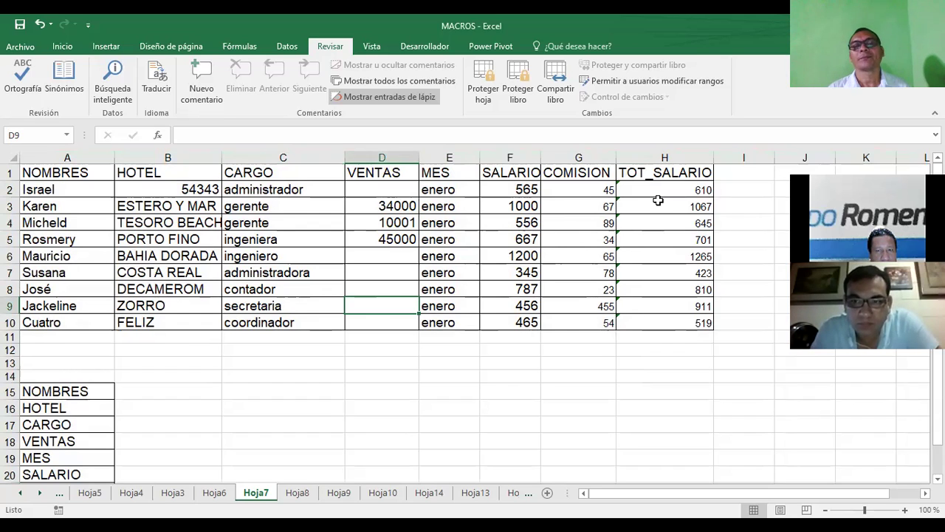
- Mark the SALARIO cells F1:F10 as Bloqueada in Format Cells
left_click_drag(499, 173, 512, 319)
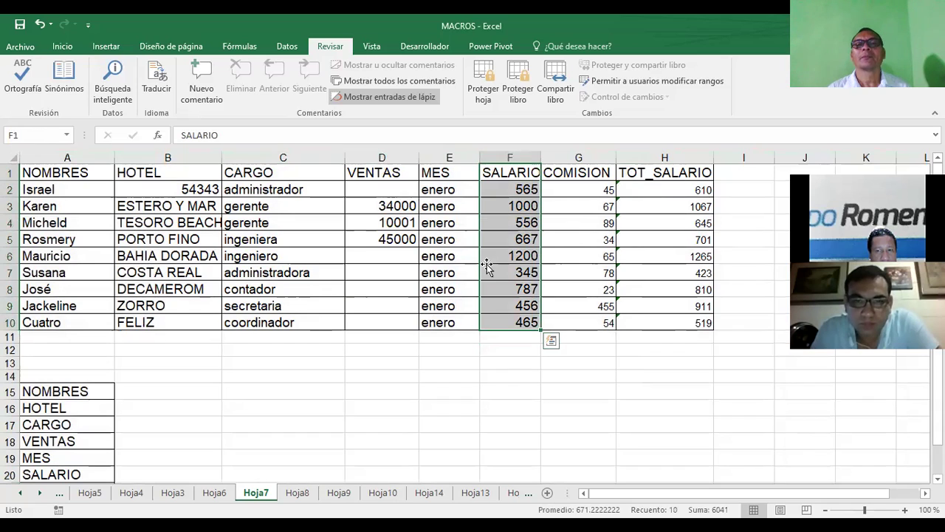
right_click(504, 186)
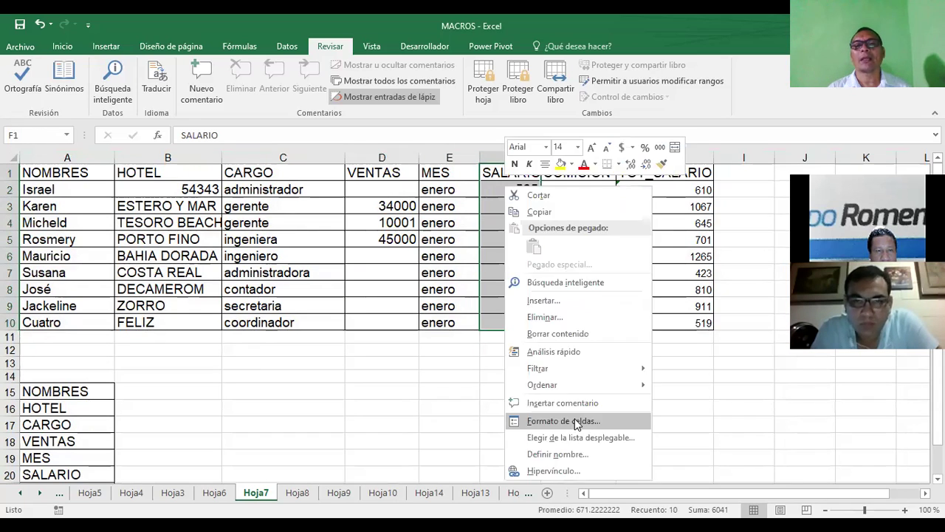
left_click(576, 421)
left_click(396, 245)
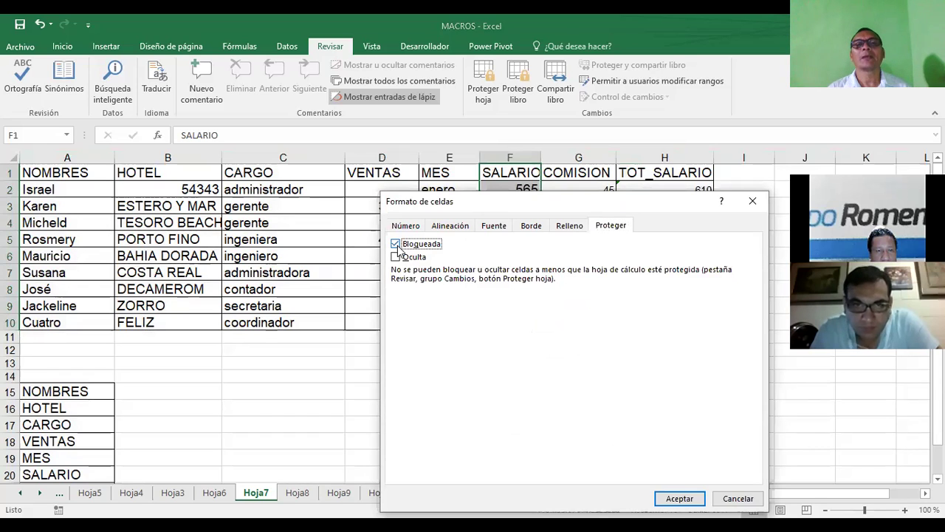
left_click(685, 502)
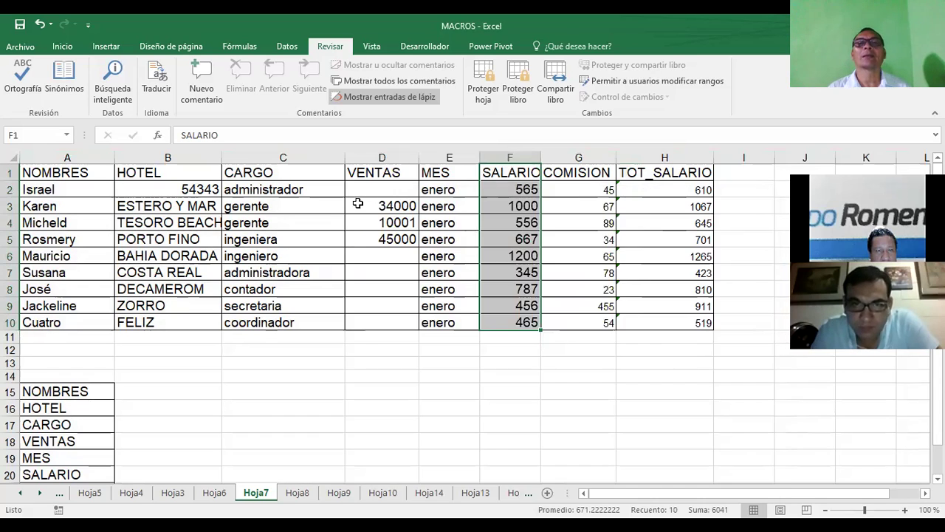
- Protect Hoja7 with Aplicar formato a columnas unchecked
left_click(484, 93)
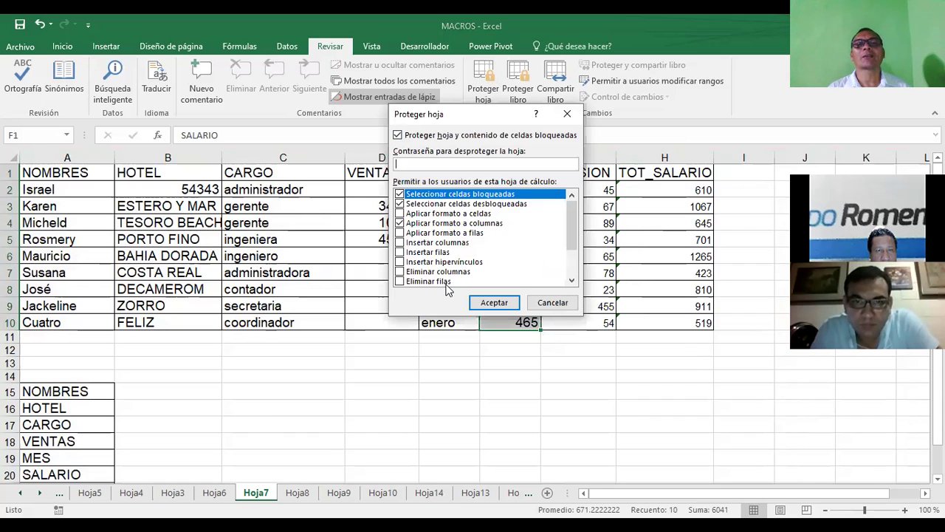
left_click(401, 224)
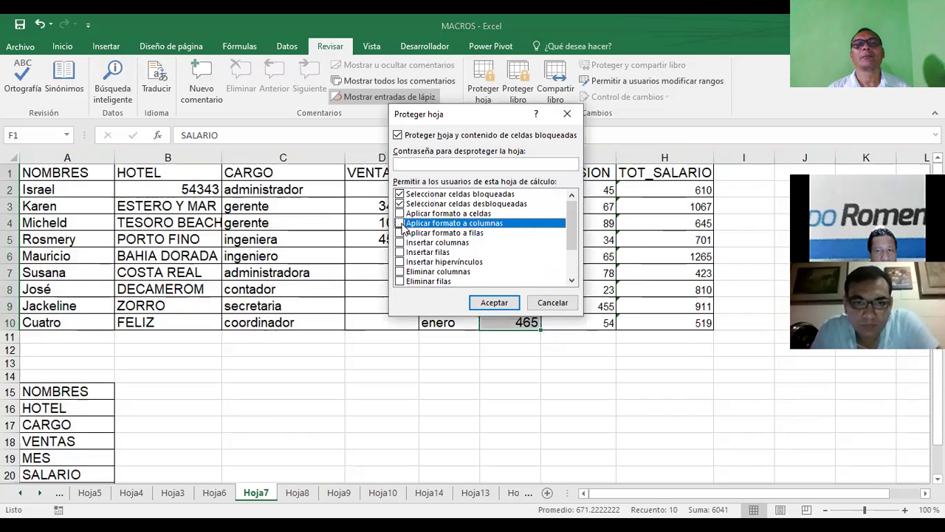
left_click(502, 302)
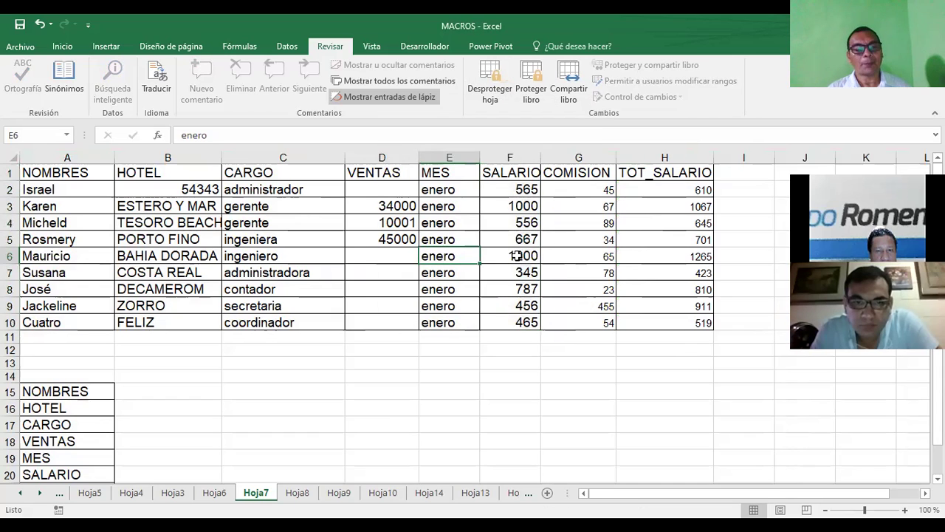
- Confirm the locked salary cell F6 triggers the protected-sheet warning
left_click(515, 256)
double_click(514, 255)
left_click(477, 310)
- Type test text 'cgc', 'fdgd', 'gdfg' and 'sdf' into E4, G4, H4 and C5
left_click(462, 223)
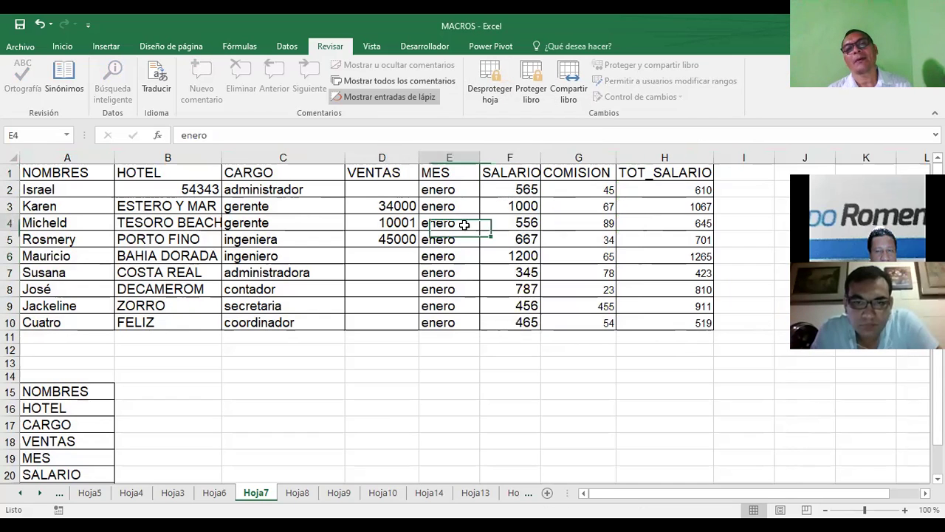
type("cgc")
left_click(600, 227)
type("fdgd")
left_click(694, 222)
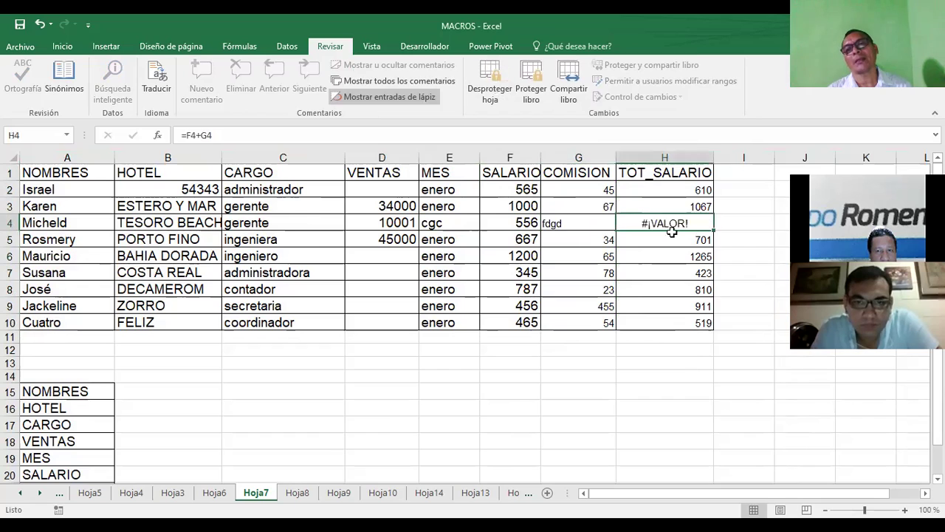
type("gdfg")
left_click(297, 240)
type("sdf")
left_click(522, 303)
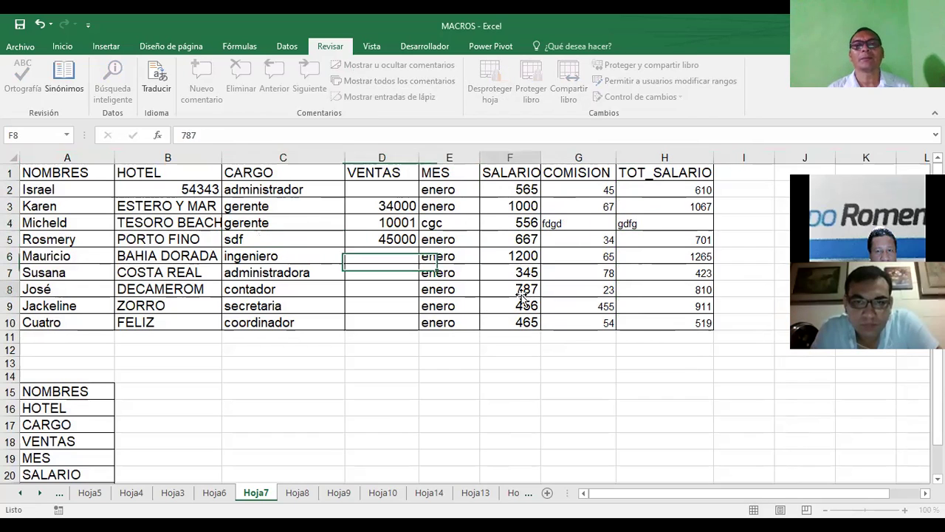
left_click(510, 255)
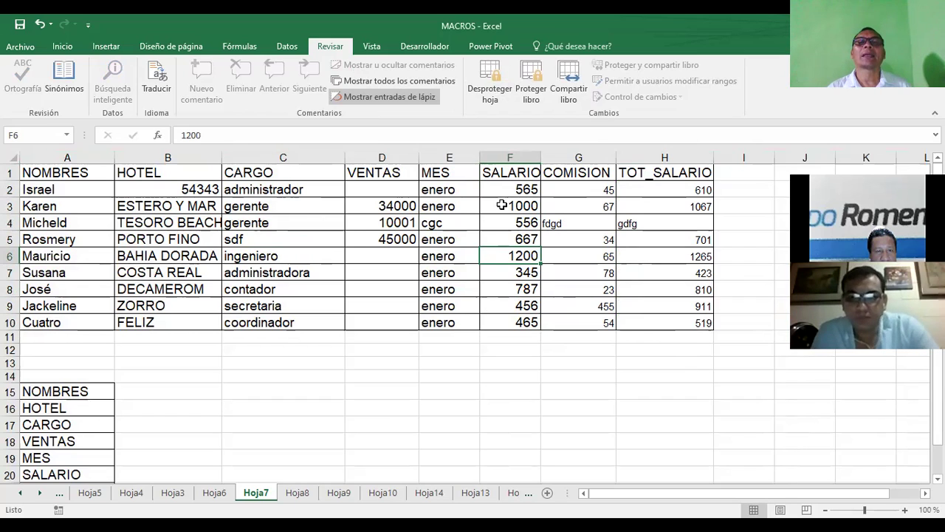
left_click(510, 175)
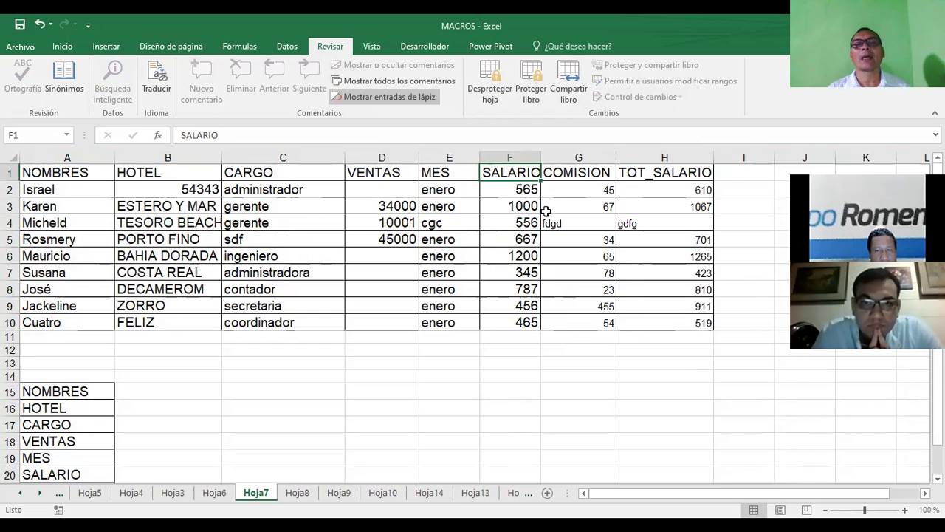
left_click(8, 155)
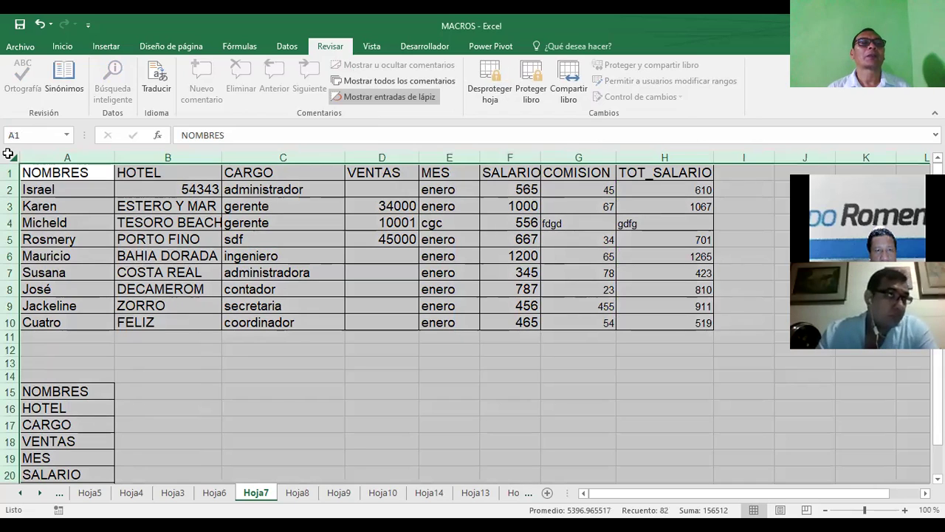
- Unprotect Hoja7 and reopen the Proteger hoja settings
right_click(8, 156)
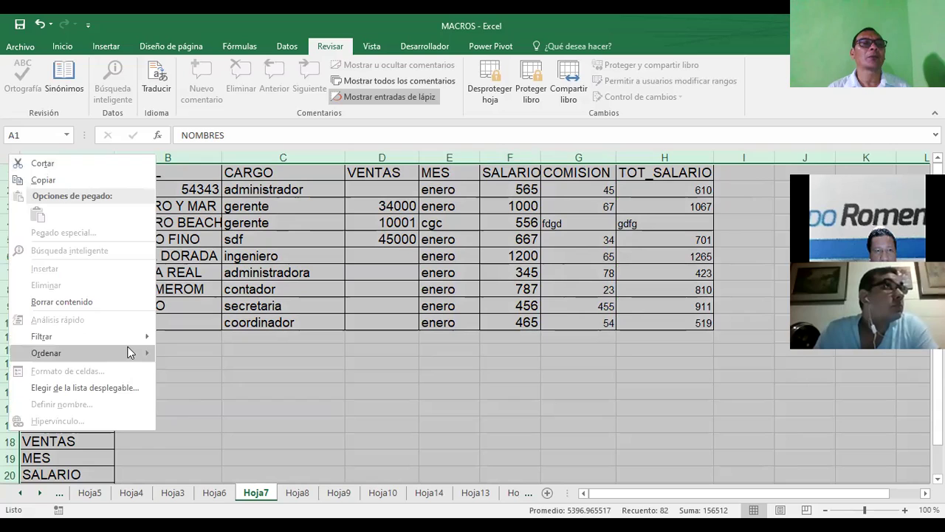
mouse_move(128, 352)
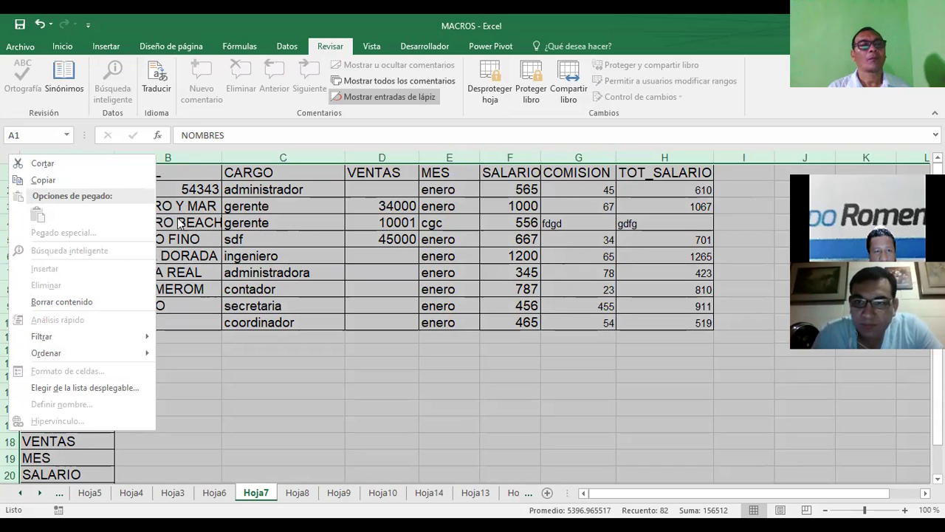
left_click(489, 80)
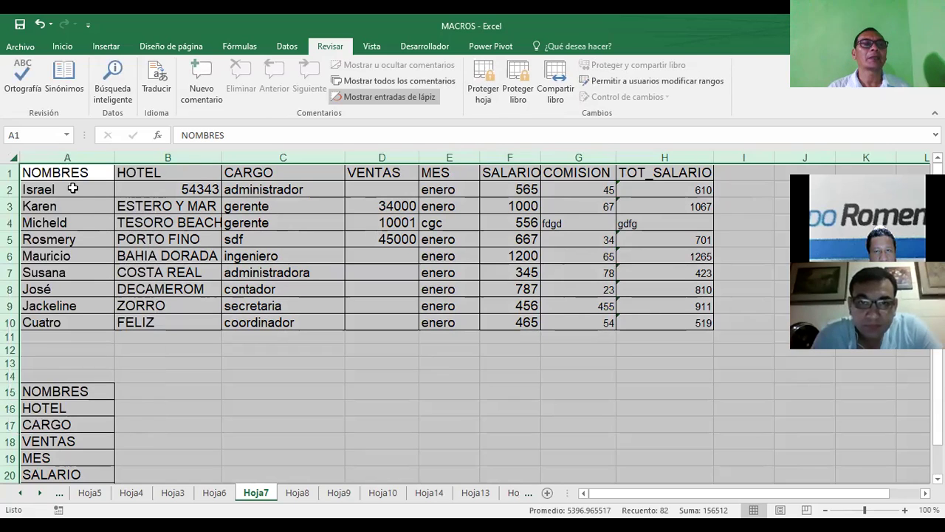
right_click(10, 161)
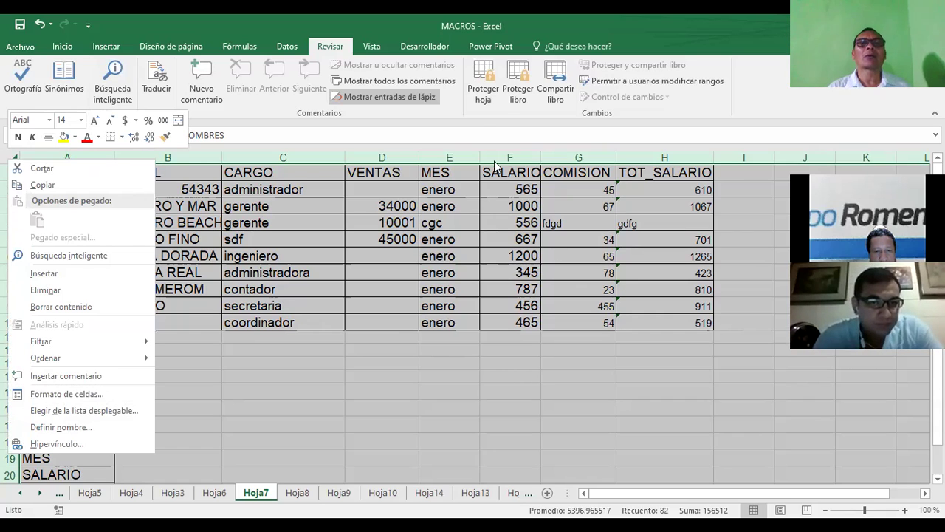
left_click(492, 88)
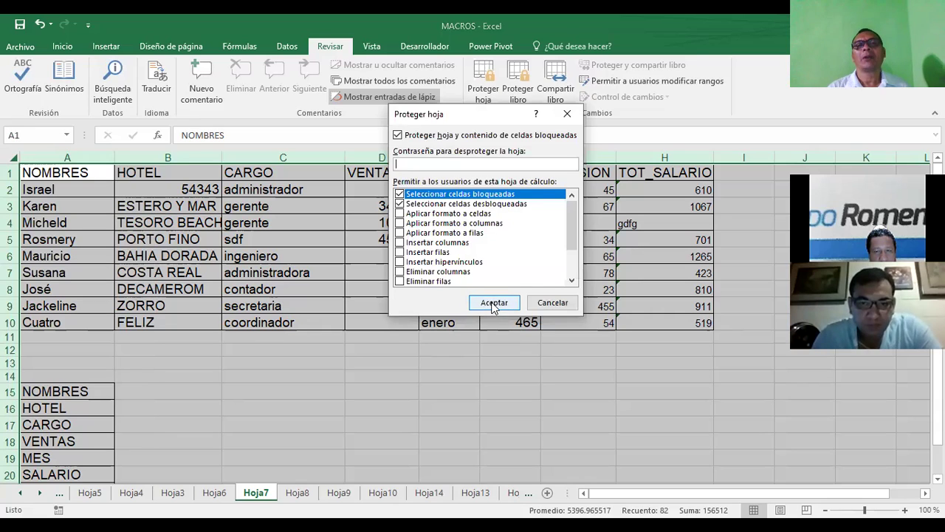
- Re-protect Hoja7 and confirm salaries F8 (787) and F3 refuse edits
left_click(494, 302)
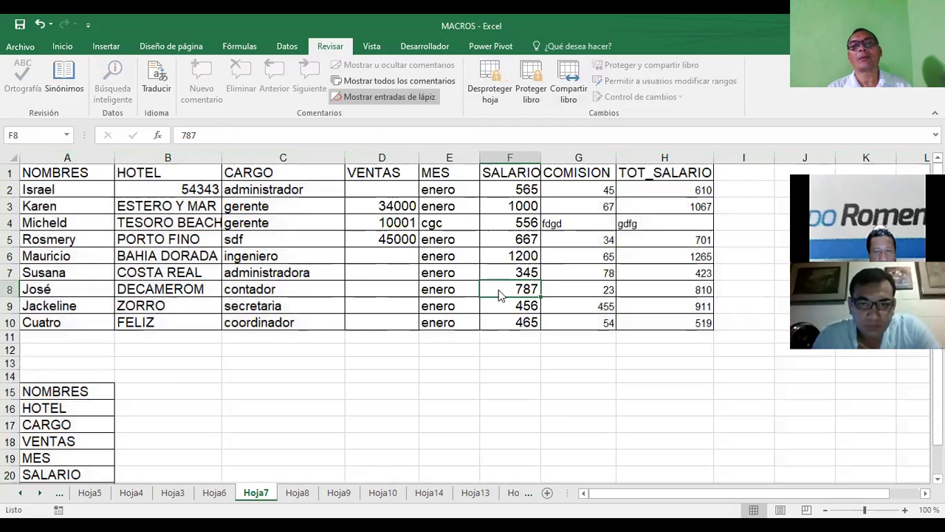
double_click(500, 291)
left_click(477, 310)
left_click(503, 210)
double_click(503, 210)
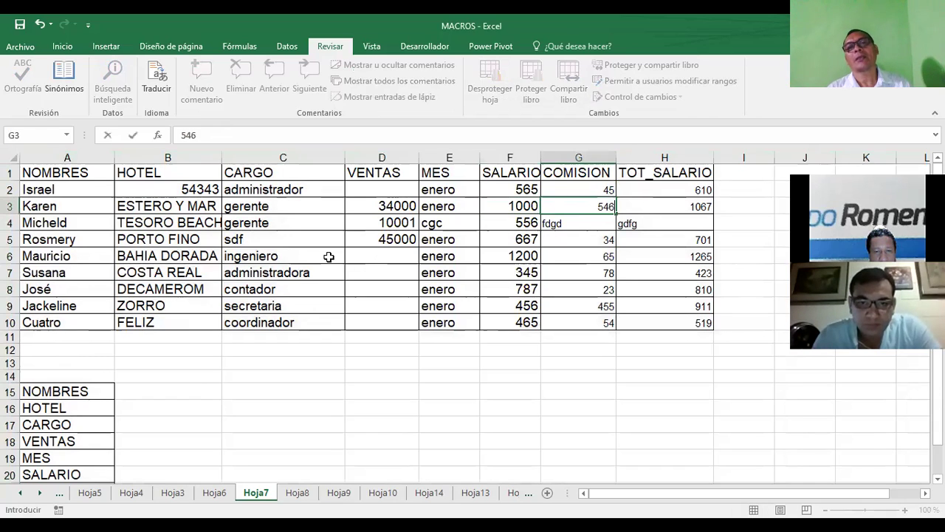
- Type 546 into an unlocked cell and confirm salary F4 still rejects edits
left_click(327, 255)
type("546")
left_click(511, 223)
double_click(512, 224)
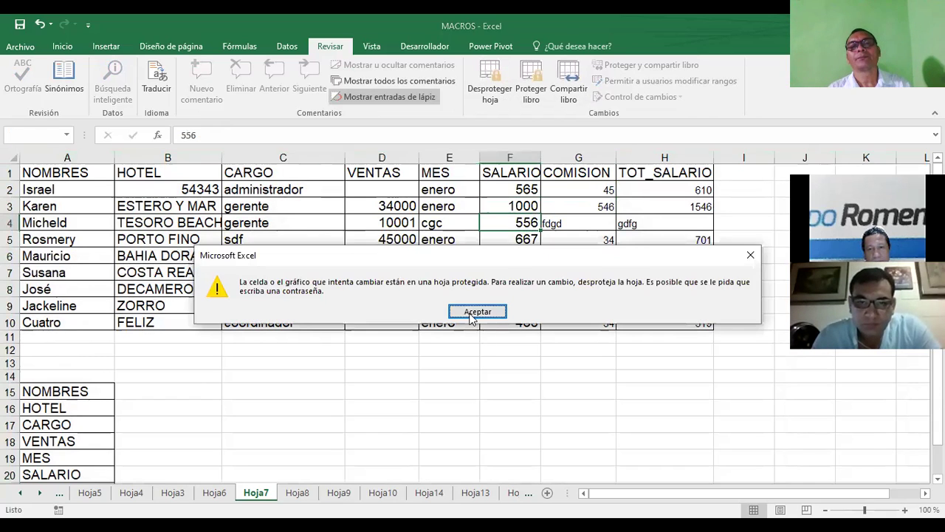
left_click(477, 310)
double_click(511, 218)
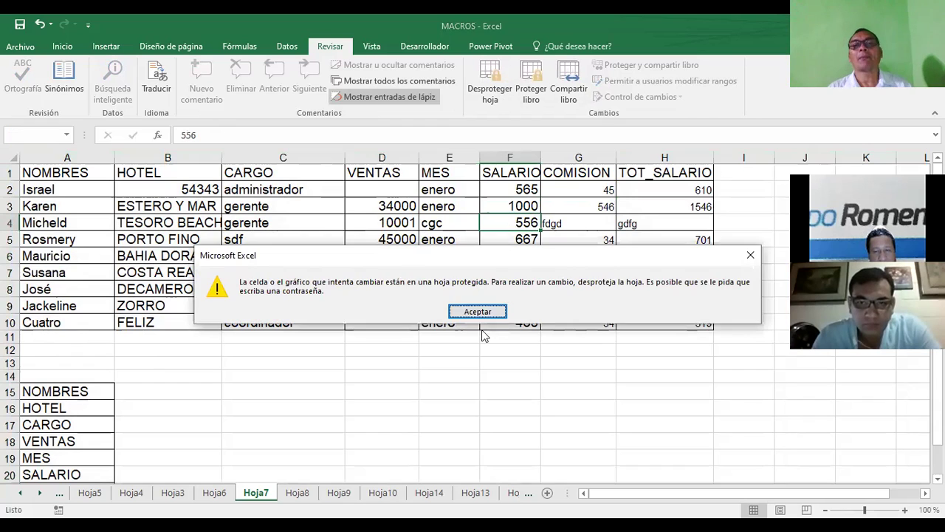
left_click(477, 311)
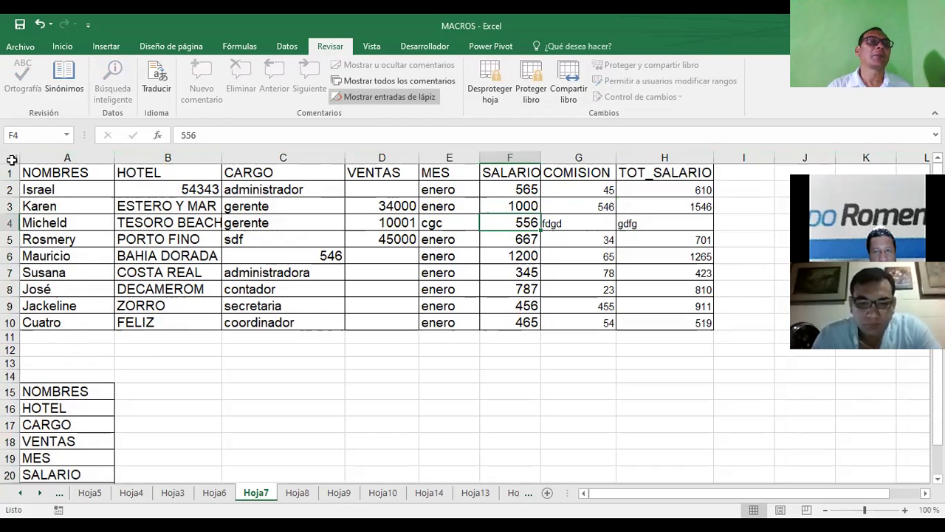
left_click(13, 159)
right_click(13, 162)
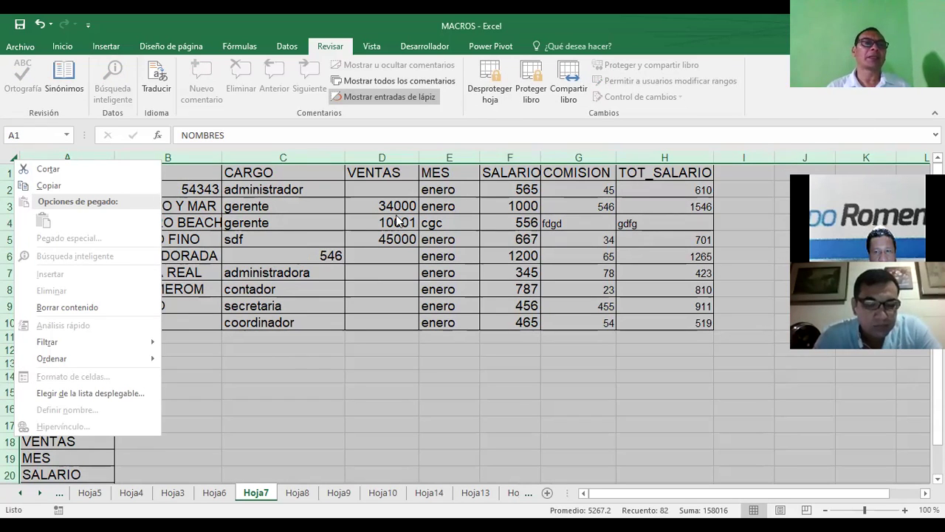
- Select the CARGO C1:C10, SALARIO F1:F10 and VENTAS D1:D10 ranges and check their context menu
key("Escape")
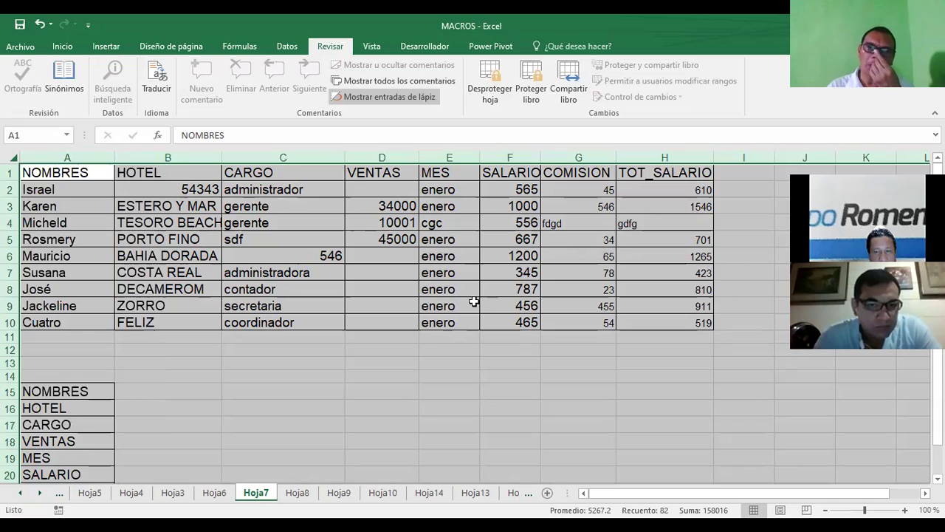
left_click(382, 243)
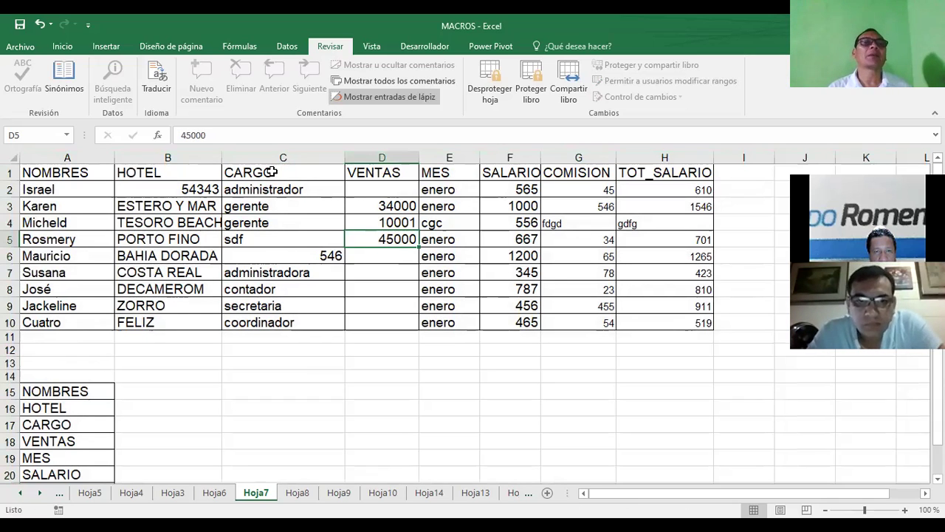
left_click_drag(263, 175, 224, 328)
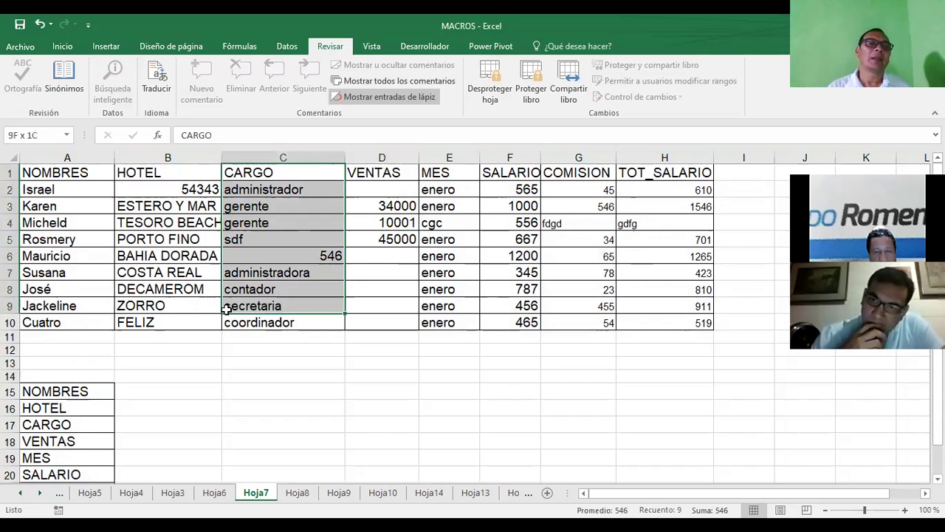
left_click(401, 225)
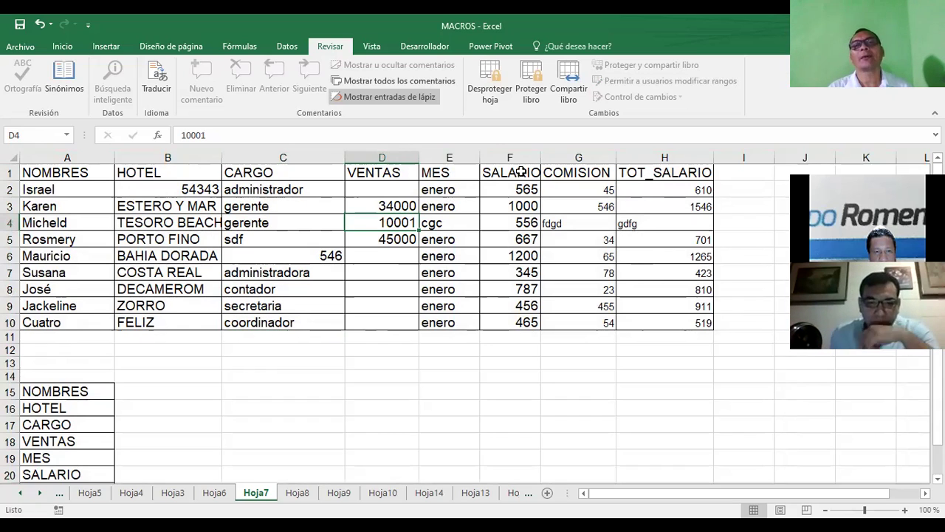
left_click_drag(520, 172, 510, 325)
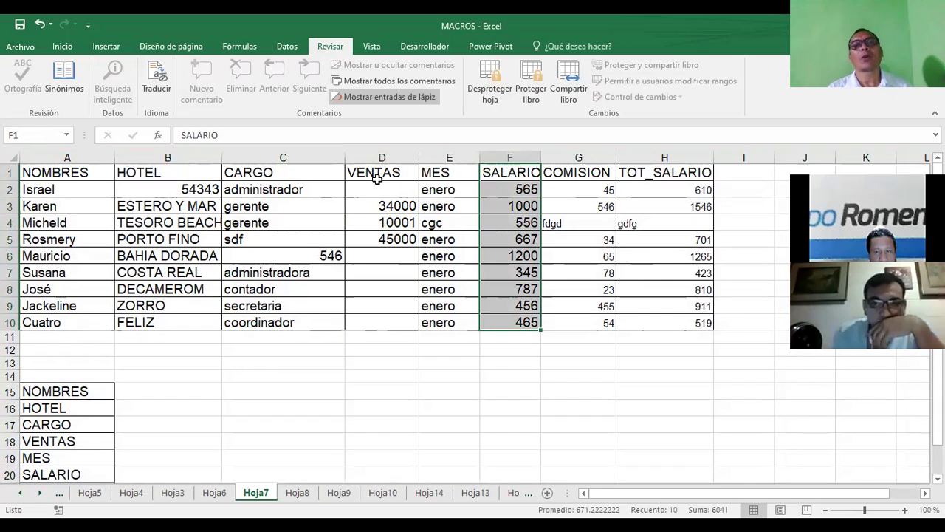
left_click_drag(377, 176, 365, 318, "ctrl")
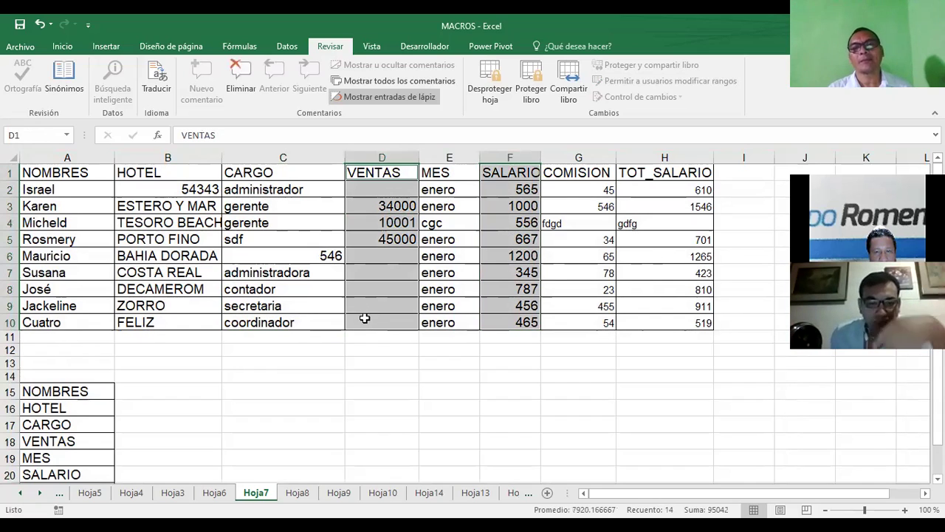
right_click(385, 204)
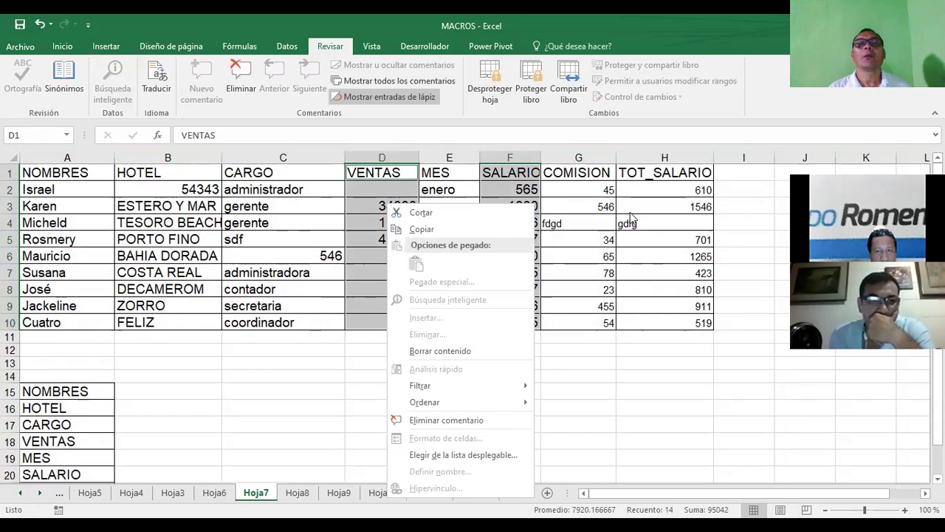
left_click(499, 80)
- Unprotect Hoja7, then protect it again allowing selection of locked and unlocked cells
left_click(498, 79)
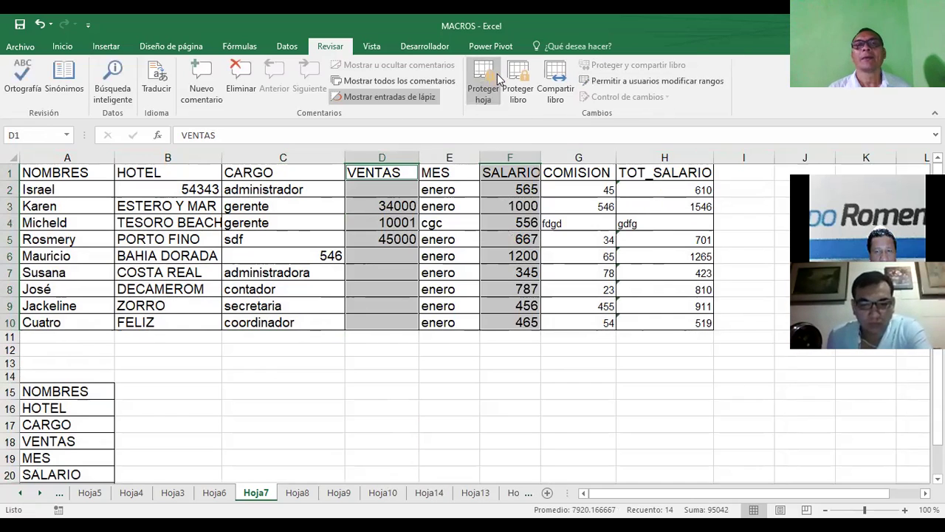
left_click(490, 77)
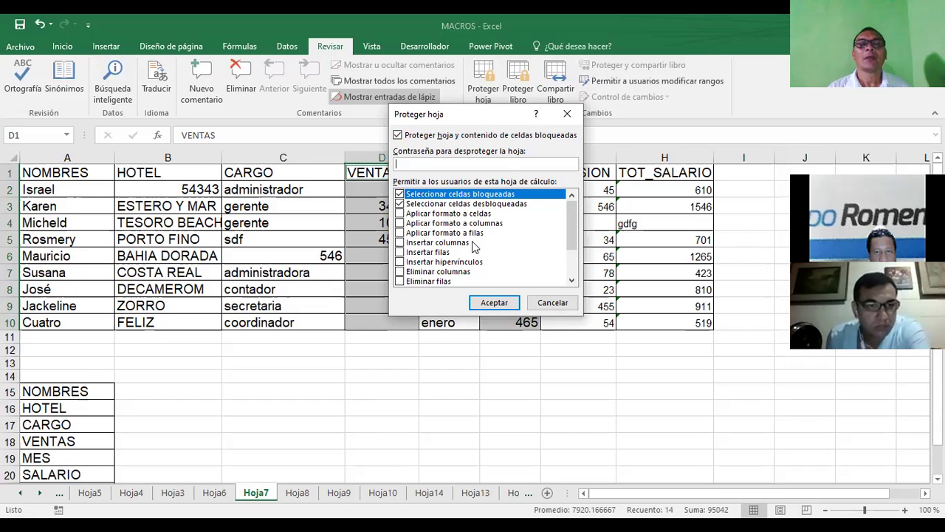
left_click(400, 204)
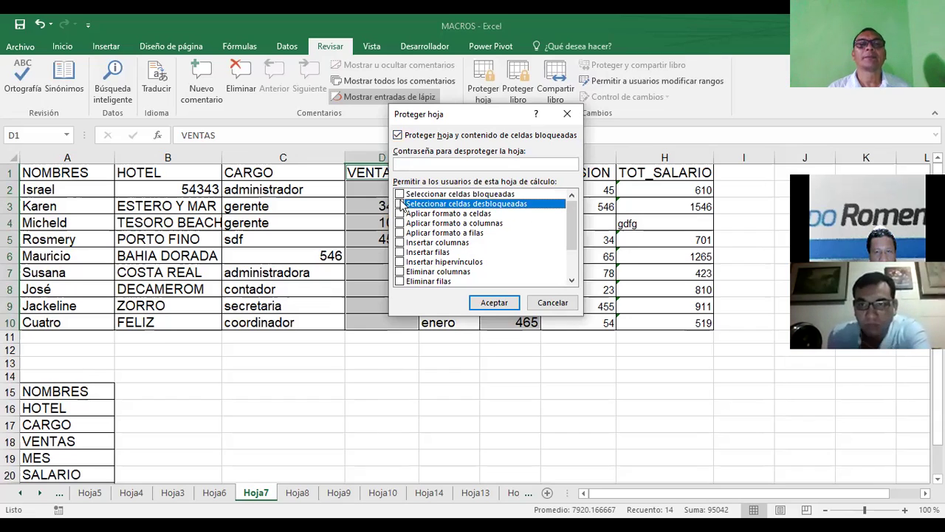
left_click(400, 194)
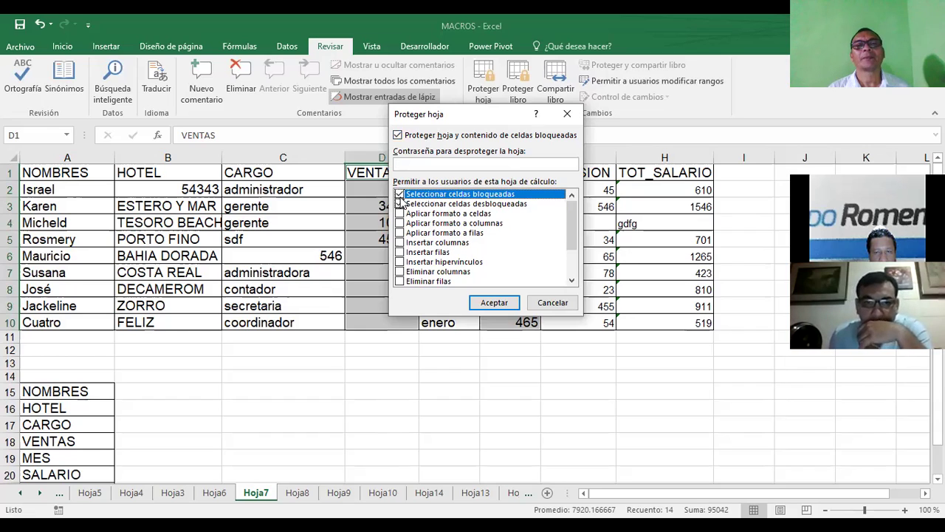
left_click(513, 302)
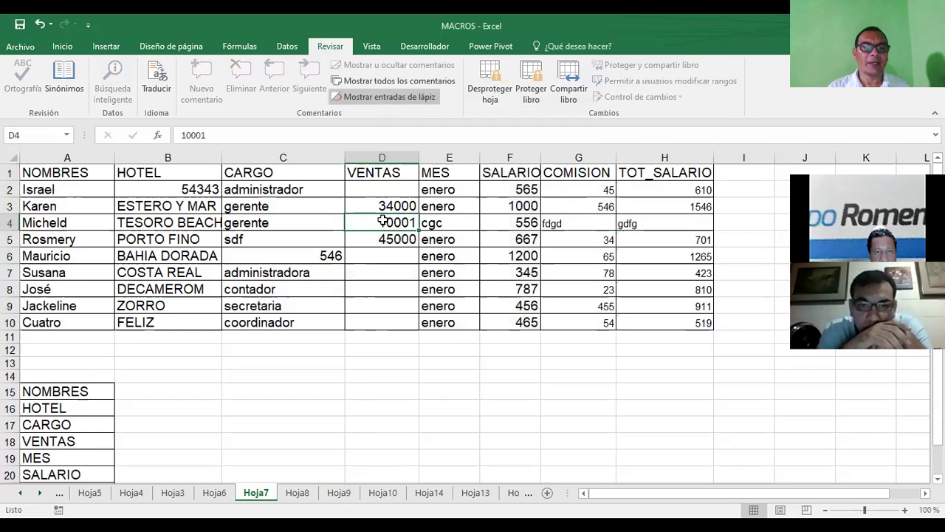
left_click(382, 222)
type("45")
- Enter ewrw in D6 and erw in D8, then try ewrw in D5 and cancel the rejection, keeping 45000
left_click(377, 254)
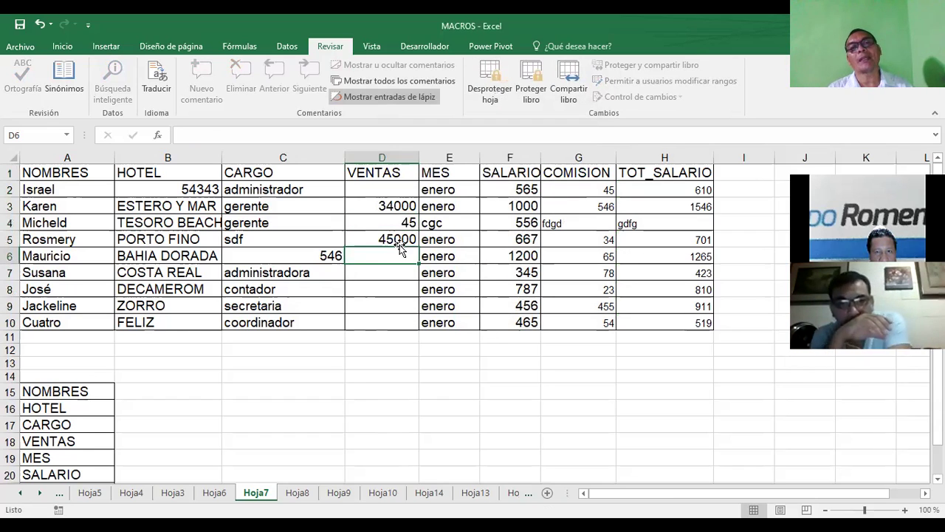
type("ewrw")
left_click(390, 288)
type("erw")
key("Return")
left_click(377, 241)
type("ewrw")
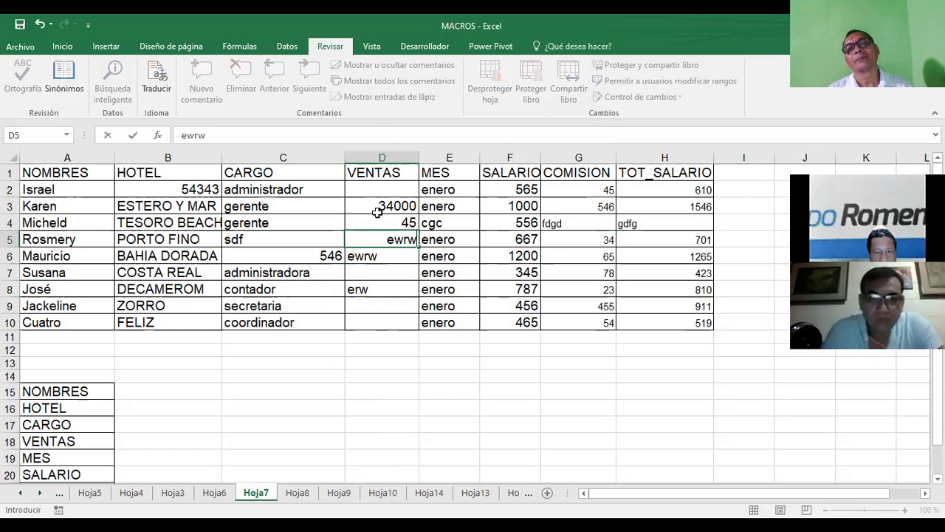
key("Return")
left_click(487, 313)
type("45000")
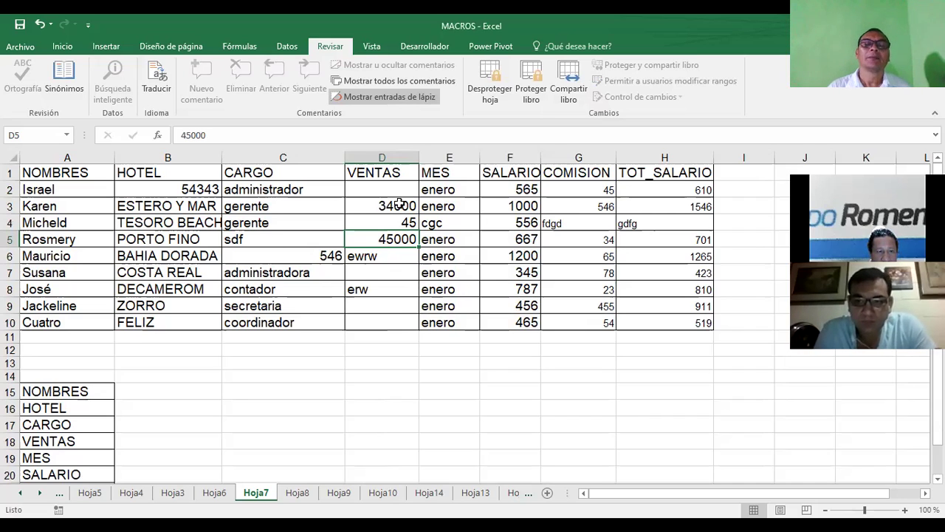
- Try entering 'try' in D2, retry a shortened version, and cancel the rejection, leaving D2 empty
left_click_drag(391, 190, 383, 323)
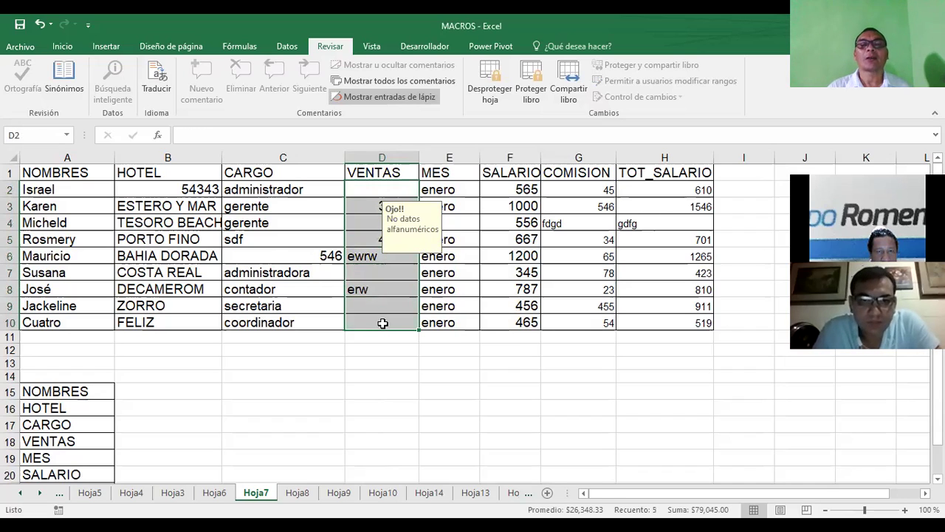
type("try")
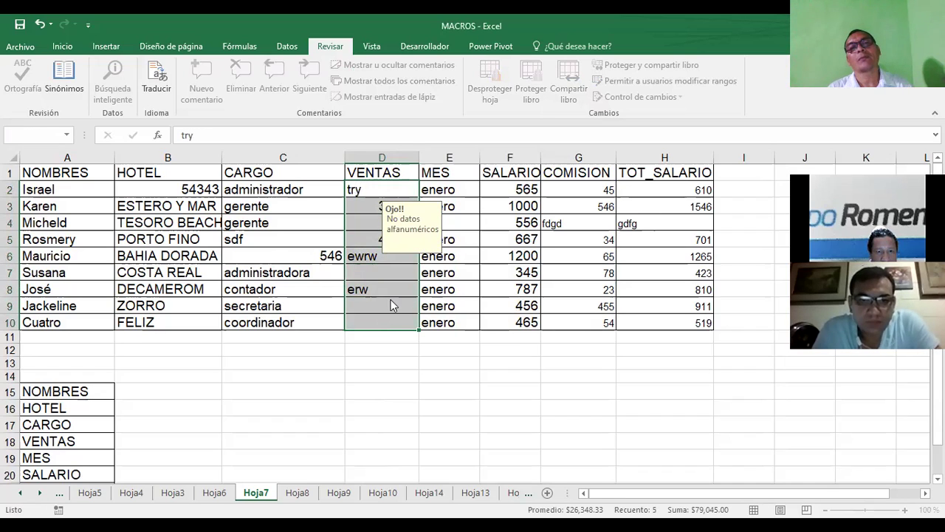
key("Return")
left_click(407, 311)
key("BackSpace")
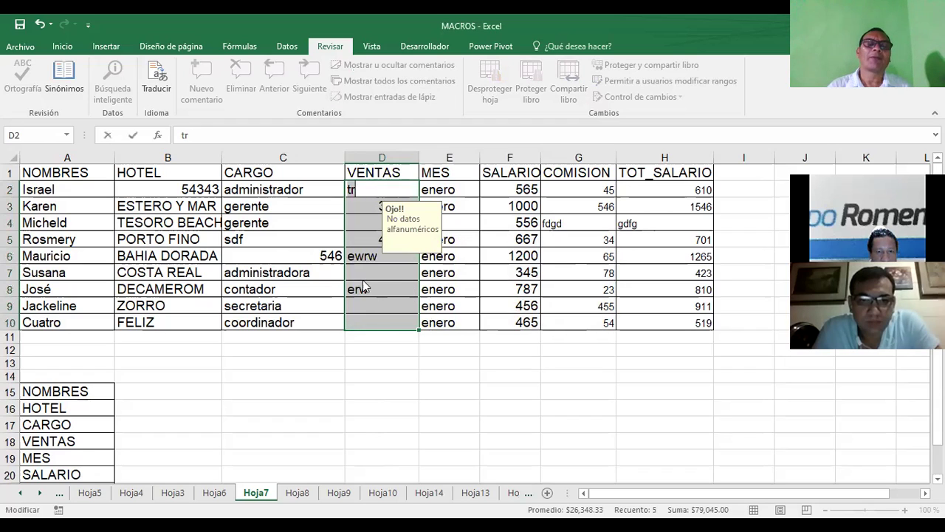
key("Return")
left_click(478, 312)
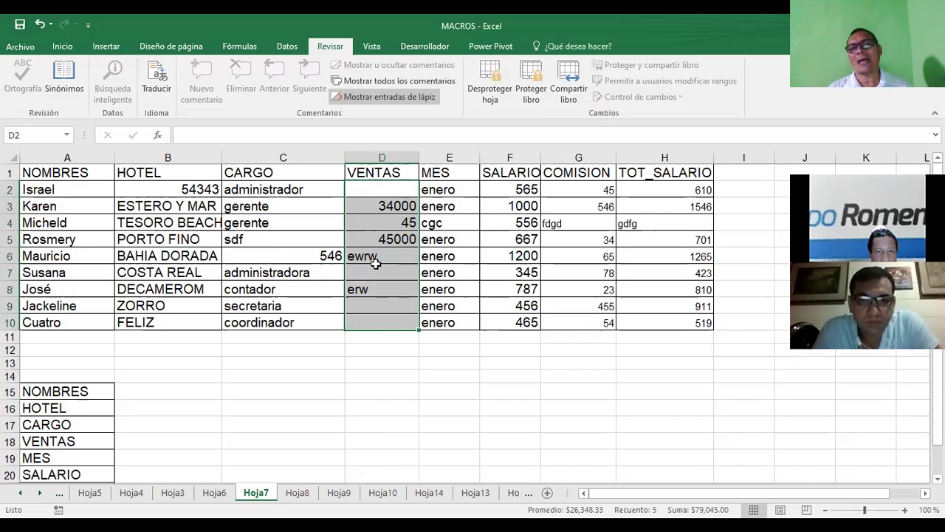
- Select the whole table A1:H10
left_click(483, 240)
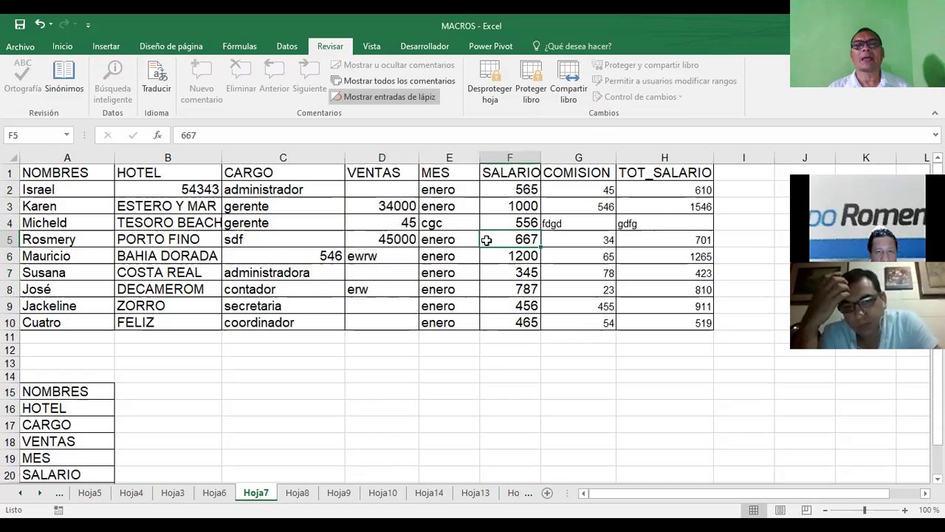
left_click(70, 172)
mouse_move(70, 172)
left_mouse_down()
mouse_move(685, 330)
mouse_move(686, 321)
left_mouse_up()
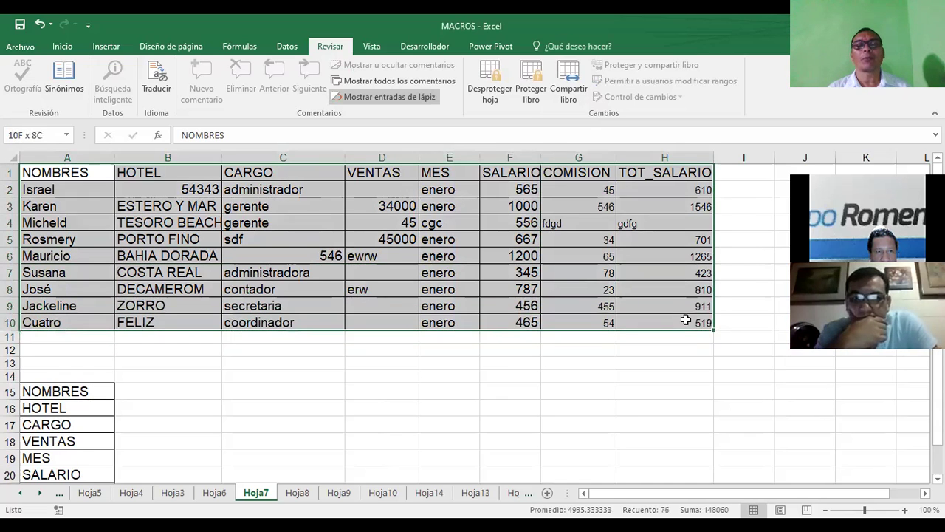
left_click(437, 211)
- Unprotect Hoja7 and select the table A1:H10 on the Inicio tab
left_click(488, 96)
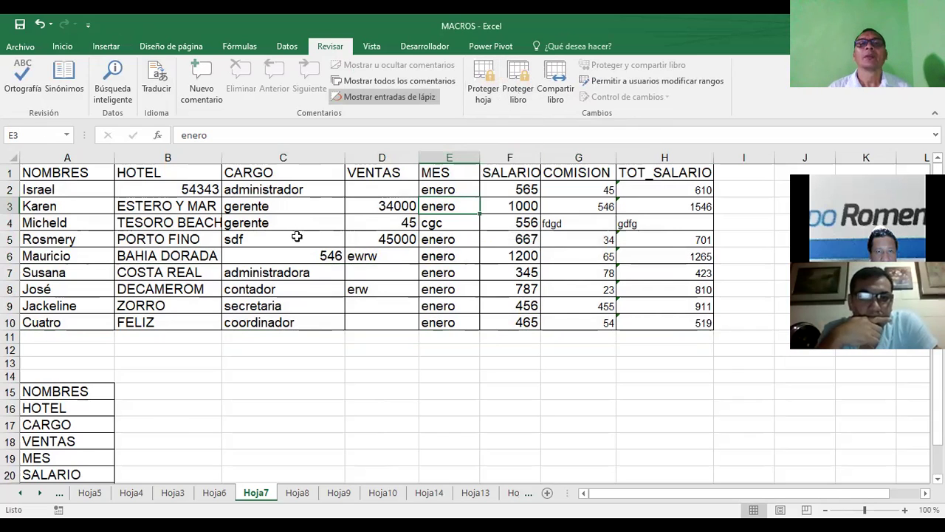
left_click(280, 208)
left_click_drag(105, 178, 677, 312)
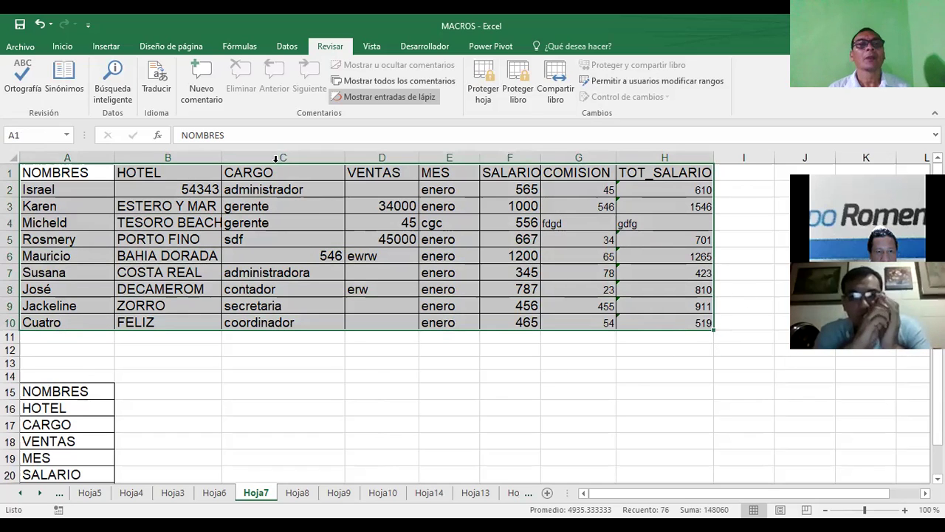
left_click(272, 206)
left_click(65, 47)
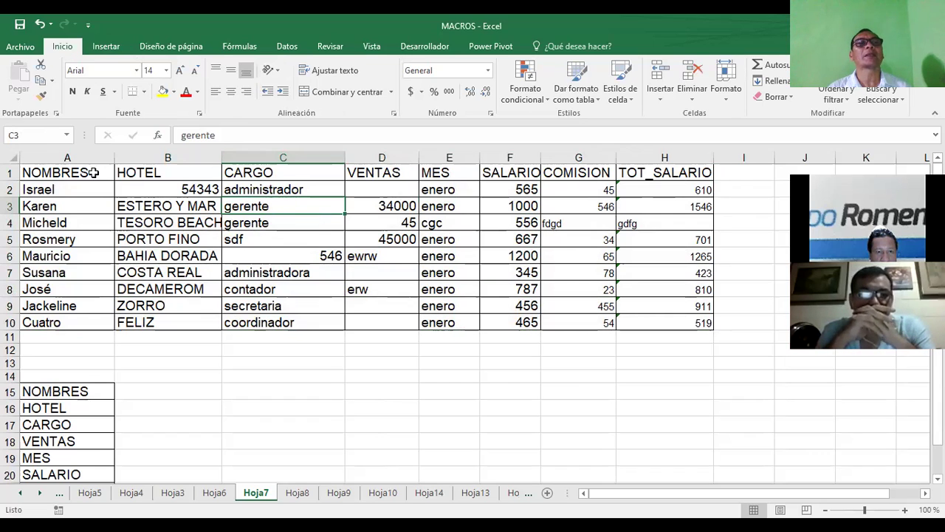
left_click_drag(44, 177, 677, 323)
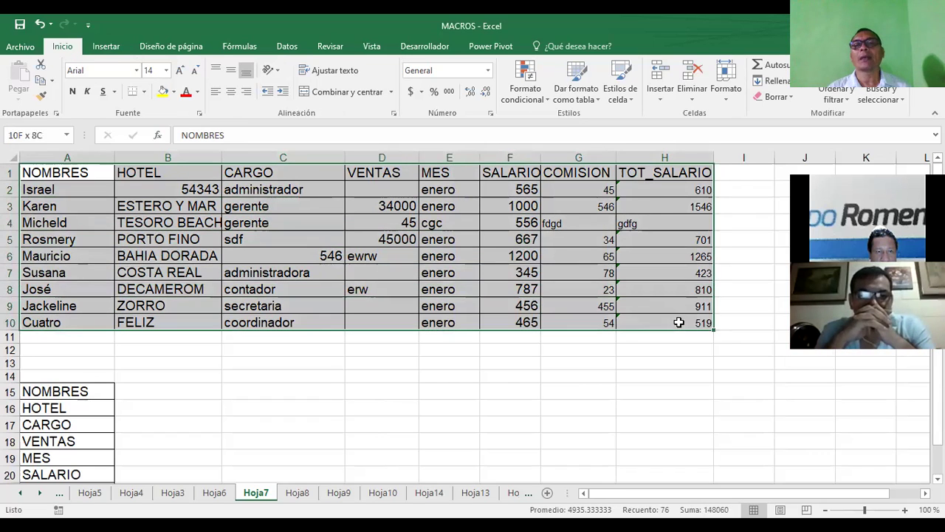
- Reduce the table's font size to 12 and fill A1:H10 with blue
left_click(194, 71)
left_click(175, 91)
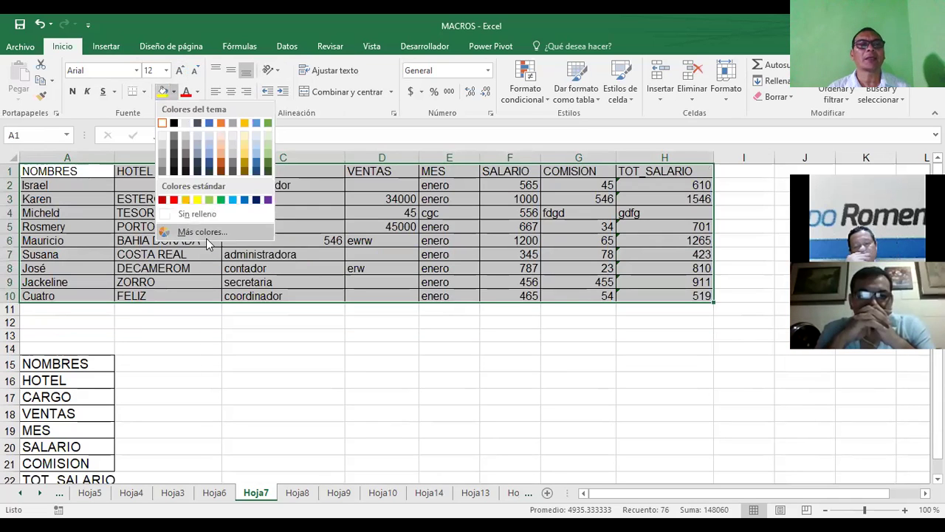
left_click(304, 253)
left_click(275, 254)
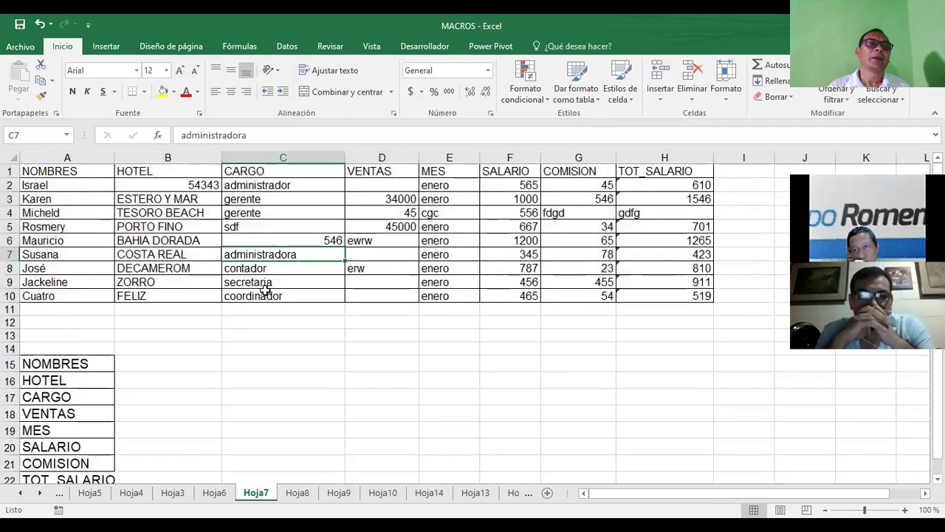
left_click_drag(64, 171, 685, 291)
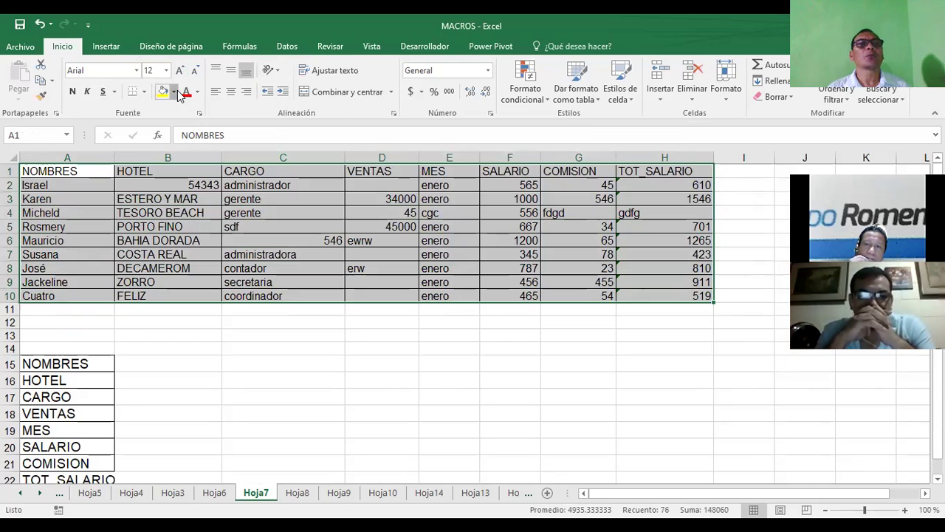
left_click(173, 92)
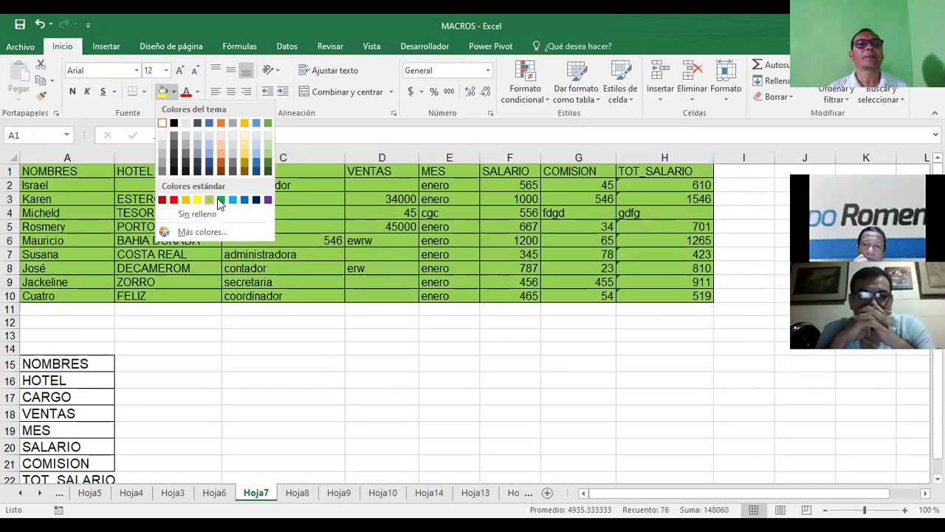
left_click(233, 199)
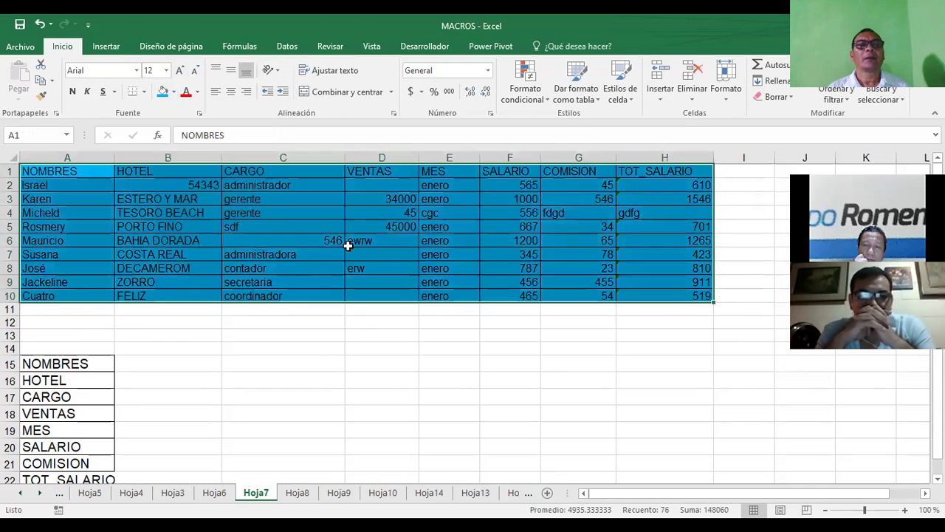
left_click(370, 320)
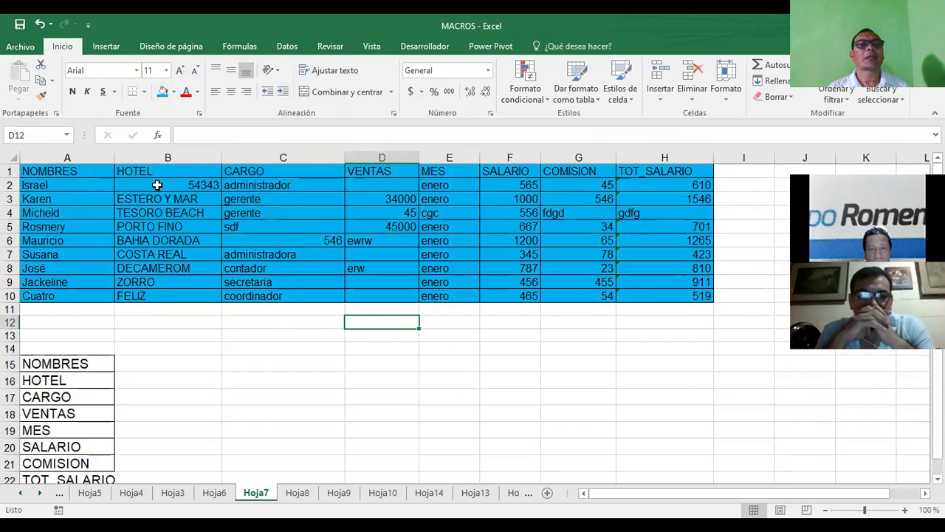
- Turn off Líneas de cuadrícula on the Vista tab to hide the gridlines
left_click(371, 46)
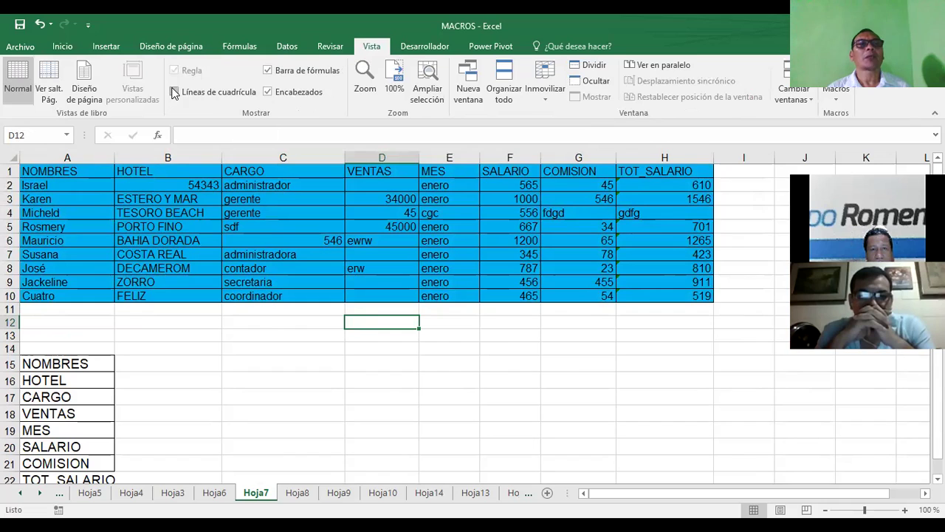
left_click(281, 349)
left_click(492, 337)
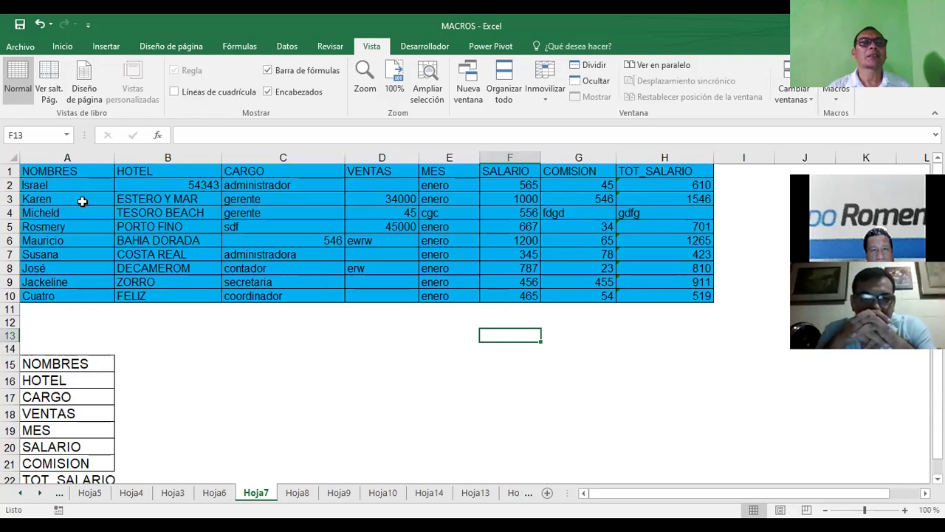
- Select the data of each column in turn, NOMBRES through TOT_SALARIO, then deselect
left_click_drag(78, 185, 59, 295)
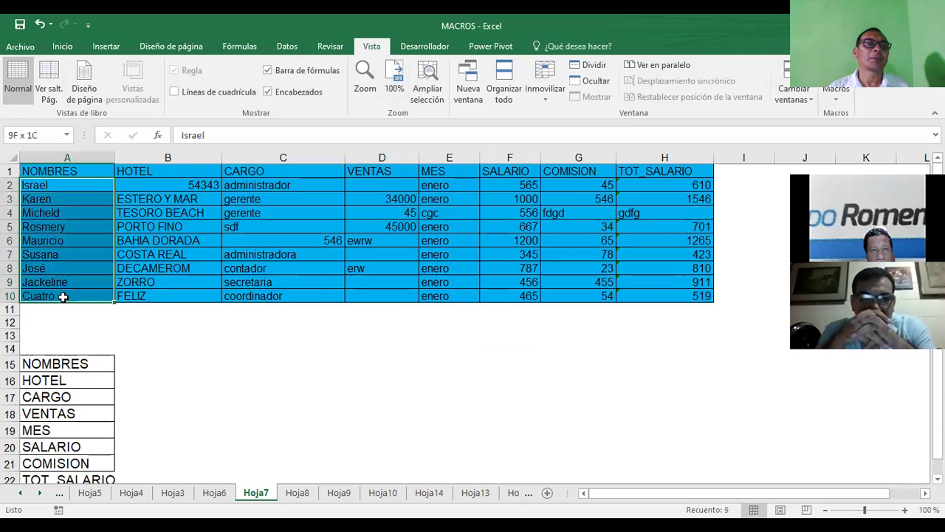
left_click_drag(170, 185, 155, 300)
left_click_drag(273, 185, 278, 298)
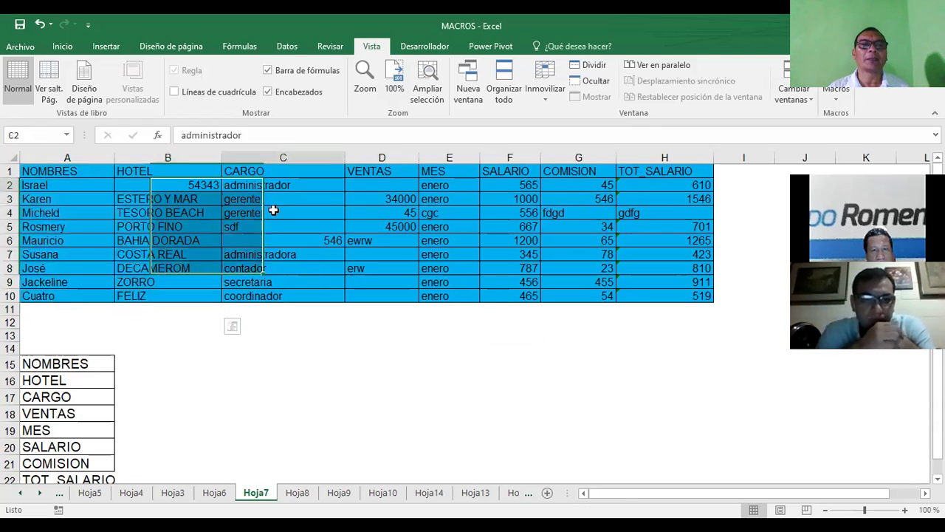
left_click_drag(384, 186, 382, 295)
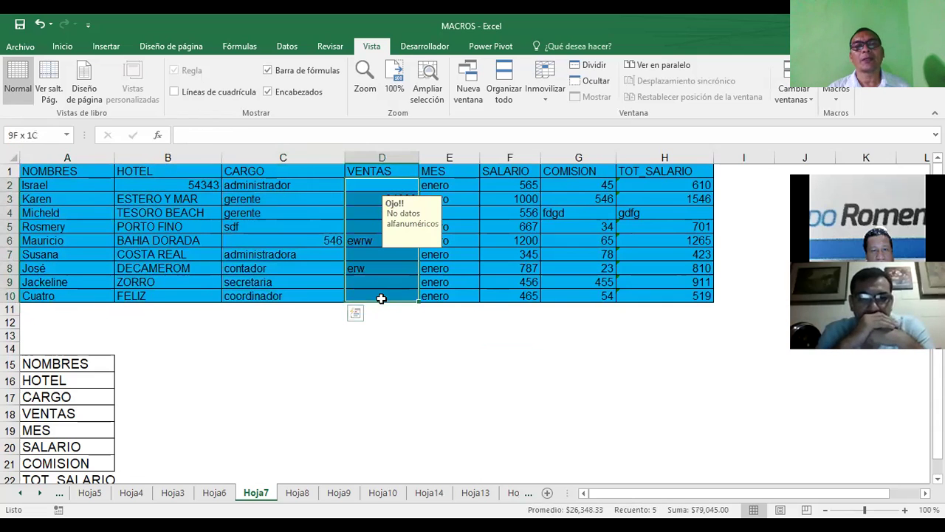
left_click_drag(466, 186, 450, 299)
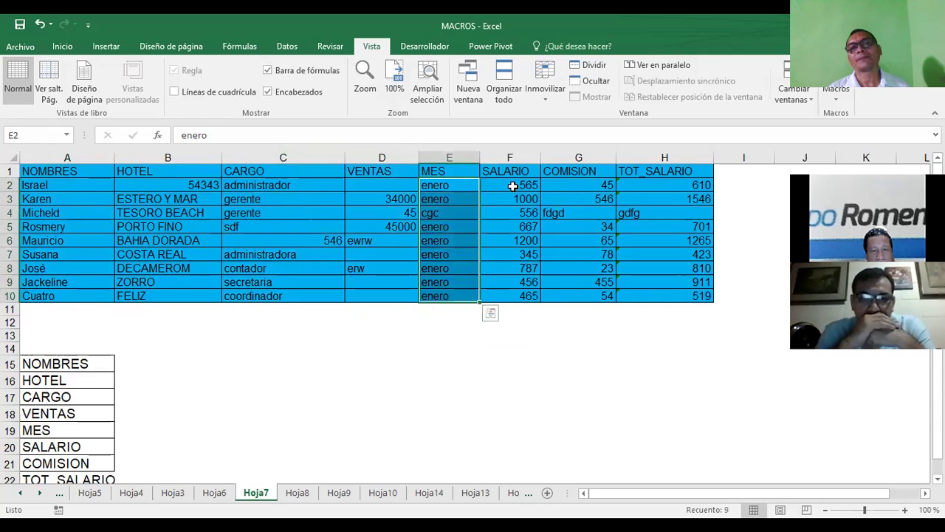
left_click_drag(513, 185, 508, 317)
left_click_drag(578, 185, 569, 314)
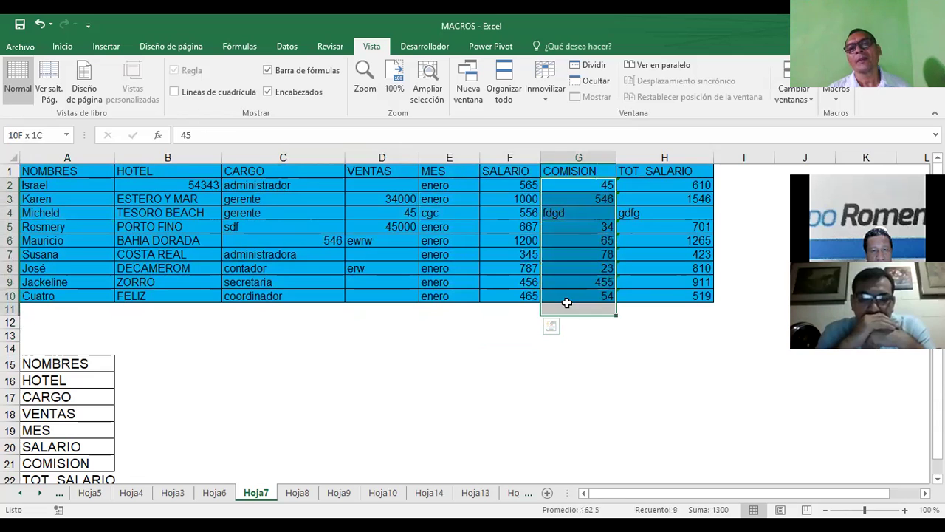
left_click_drag(661, 186, 633, 310)
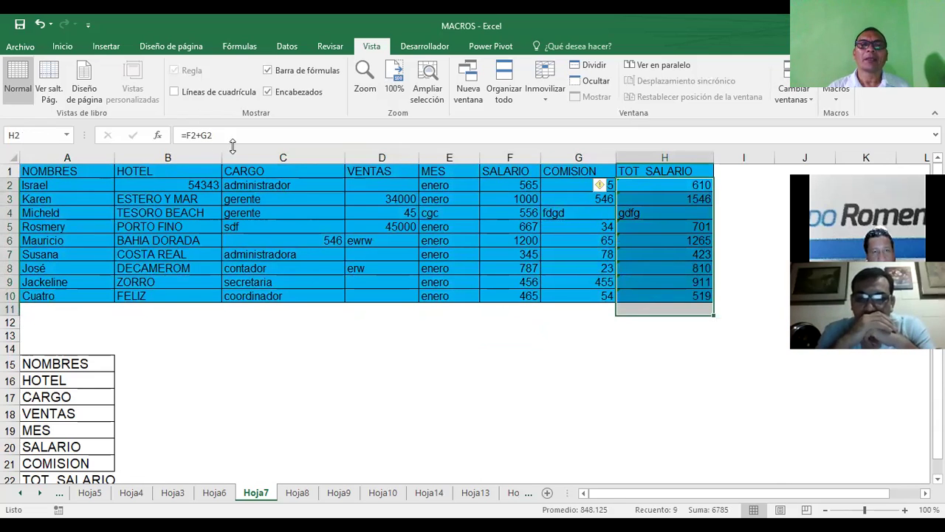
left_click(347, 334)
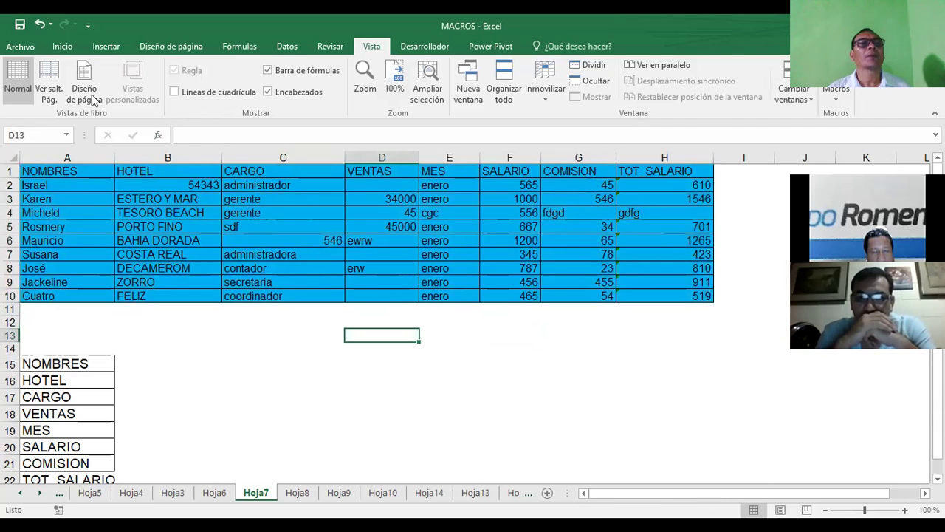
- Save the workbook to the Desktop as MACROS, a macro-enabled Excel workbook
left_click(22, 46)
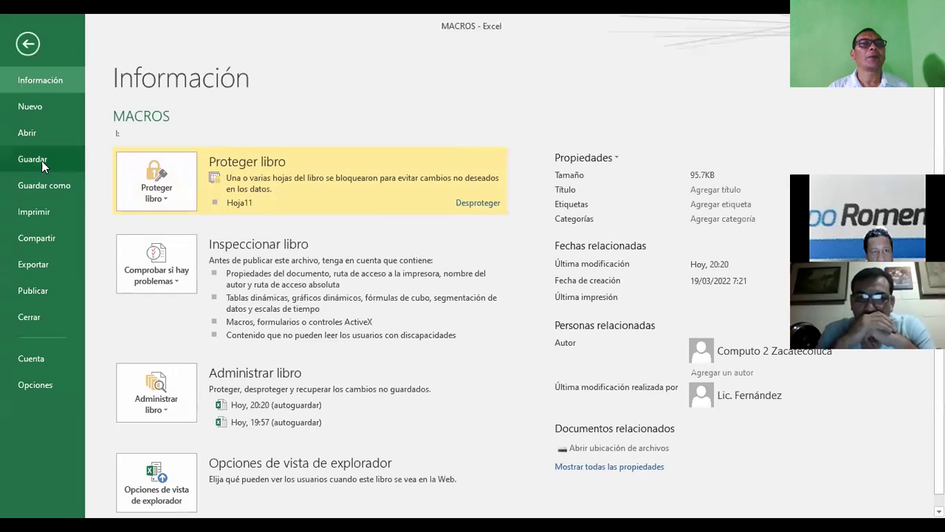
left_click(29, 186)
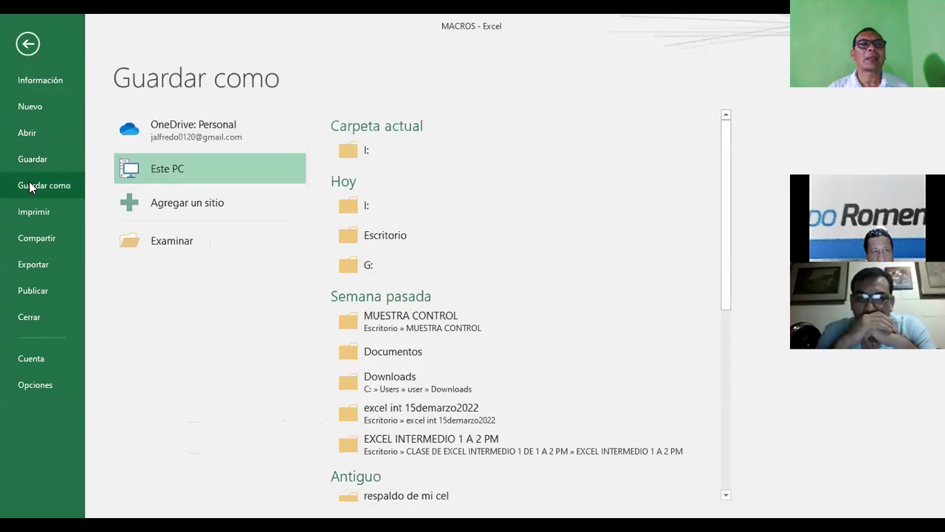
left_click(421, 235)
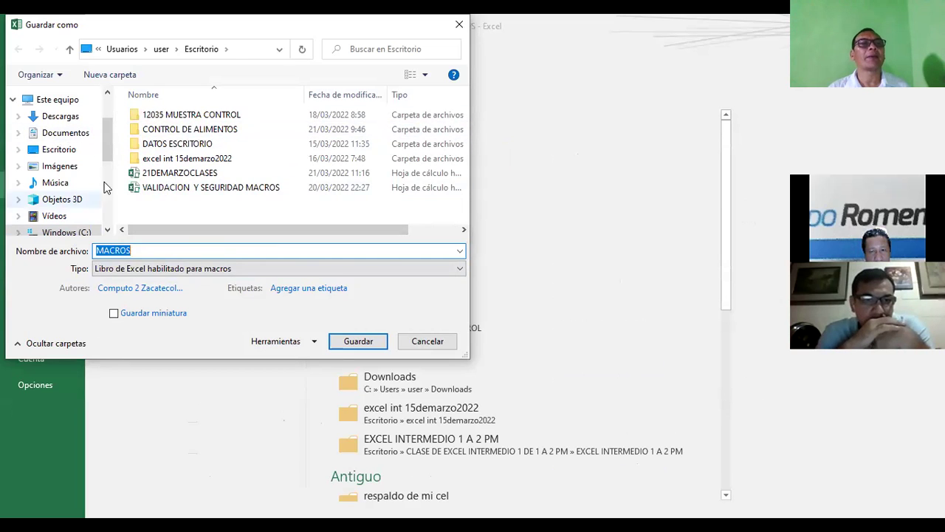
left_click(359, 345)
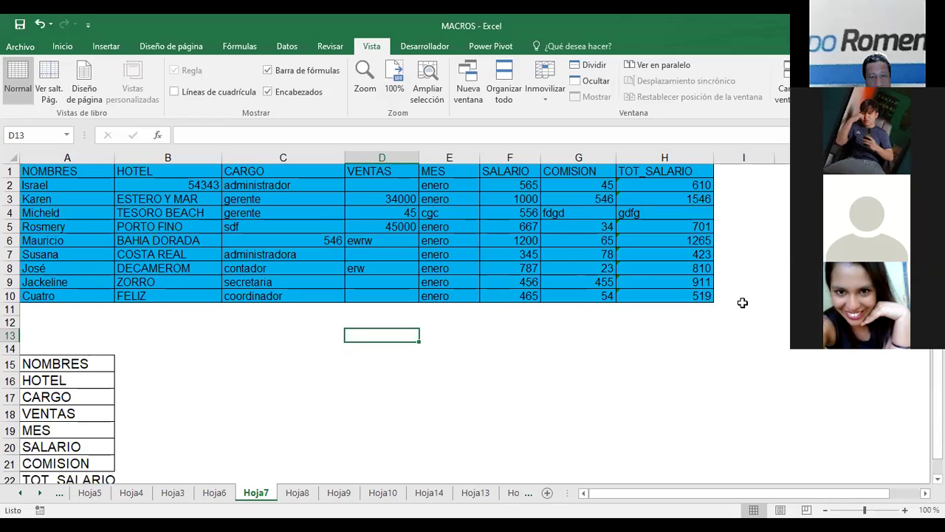
scroll(743, 303, "down", 5)
scroll(743, 303, "up", 5)
- Protect Hoja7 with Proteger hoja, accepting the default settings
left_click(618, 360)
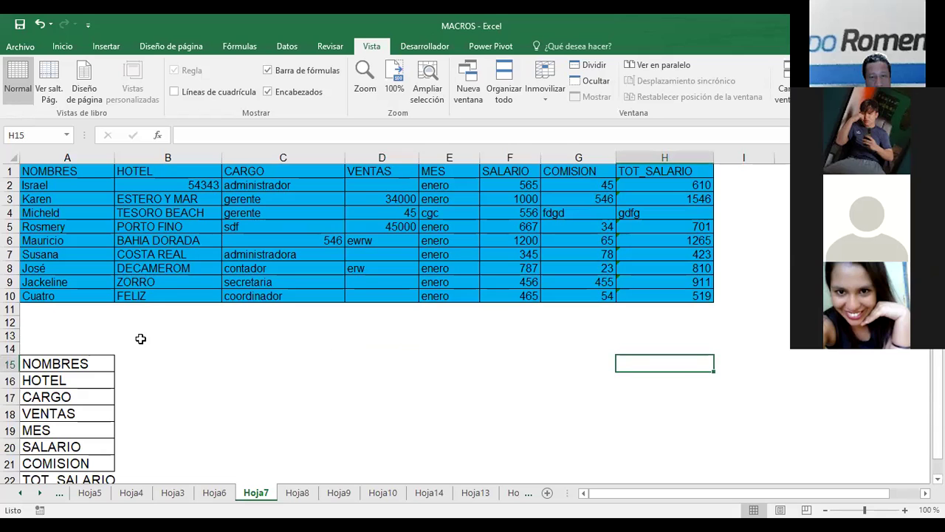
left_click(240, 334)
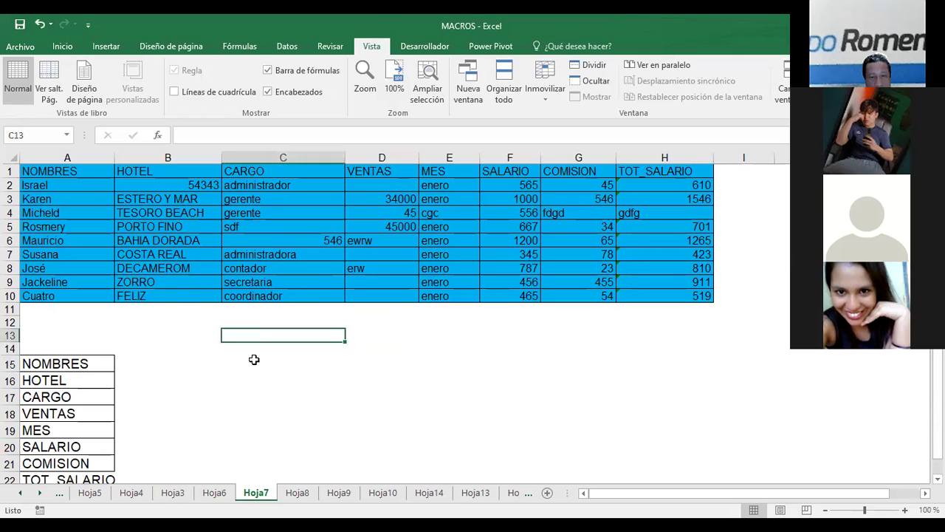
left_click(329, 46)
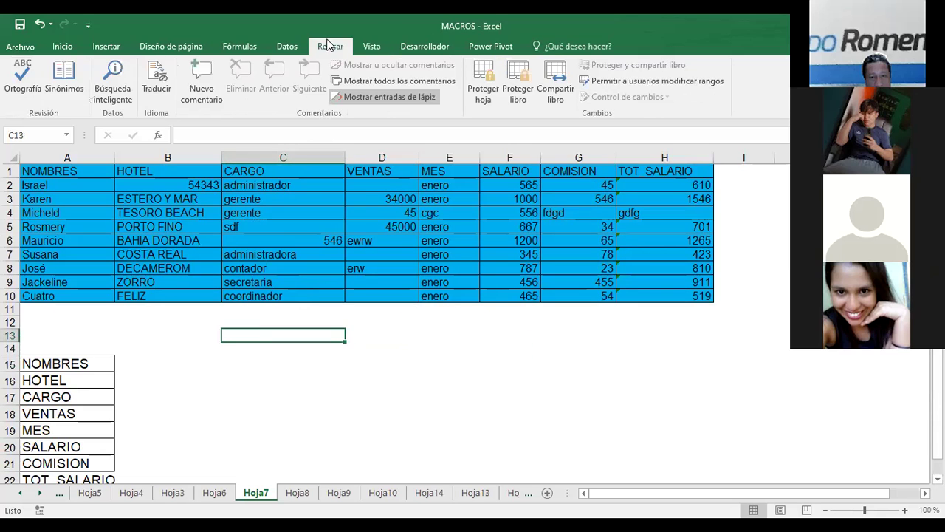
left_click(483, 89)
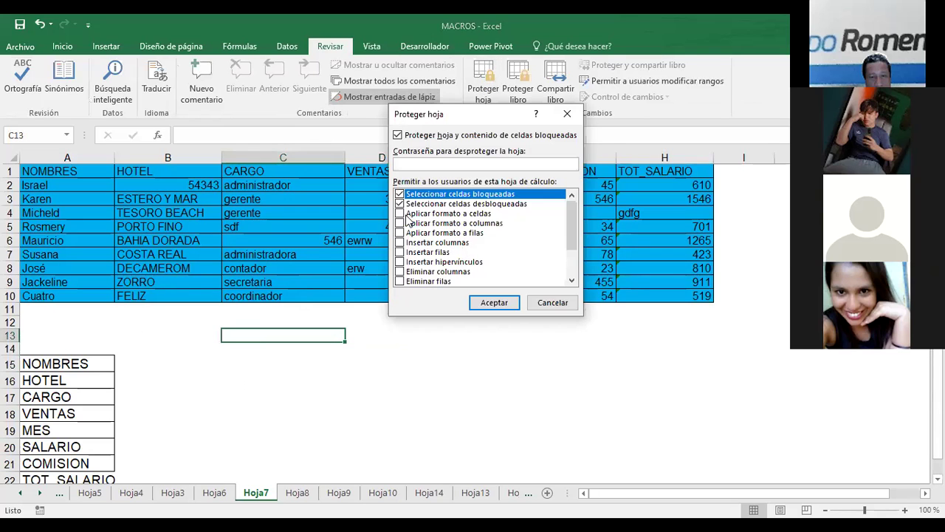
left_click(512, 301)
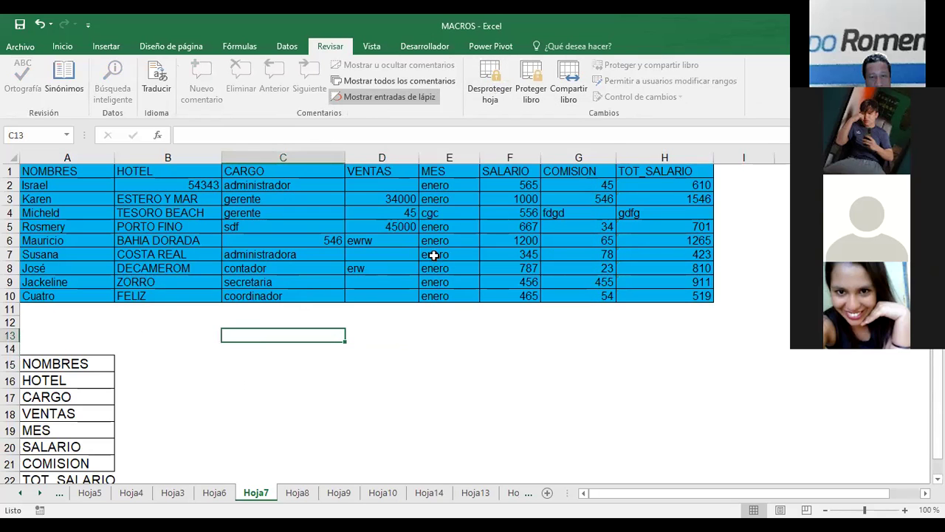
- Try editing the salary 556 in F4 and dismiss the protected-sheet warning
left_click(434, 254)
left_click(446, 224)
left_click(516, 209)
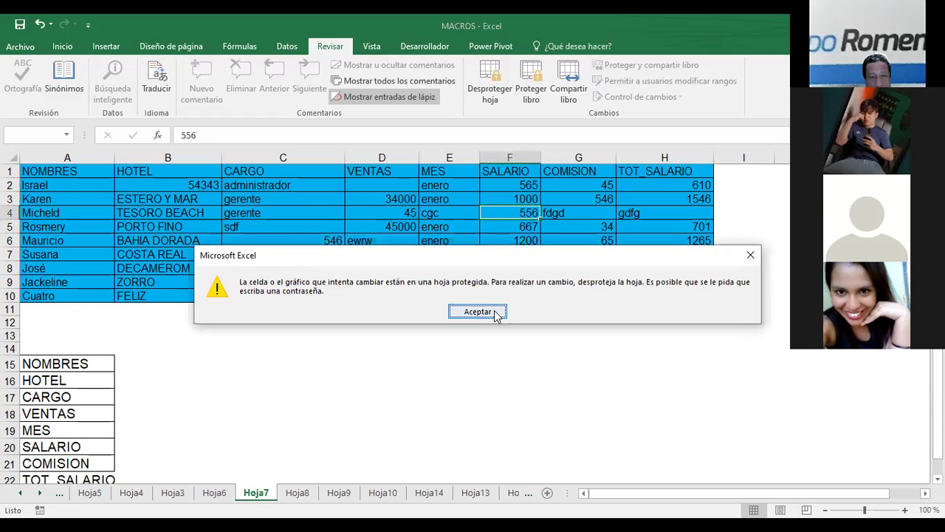
left_click(497, 314)
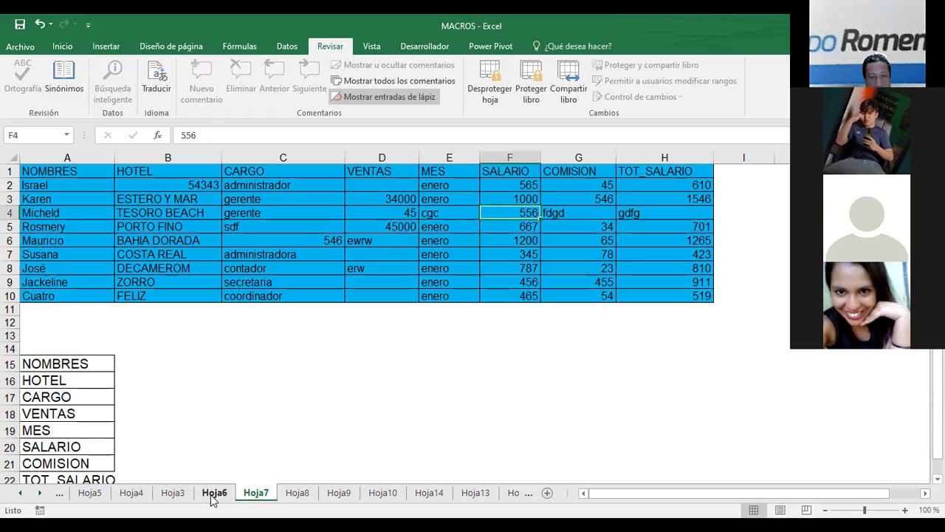
- Add sheets Hoja17, Hoja18 and Hoja19, view each, then return to Hoja7
left_click(546, 493)
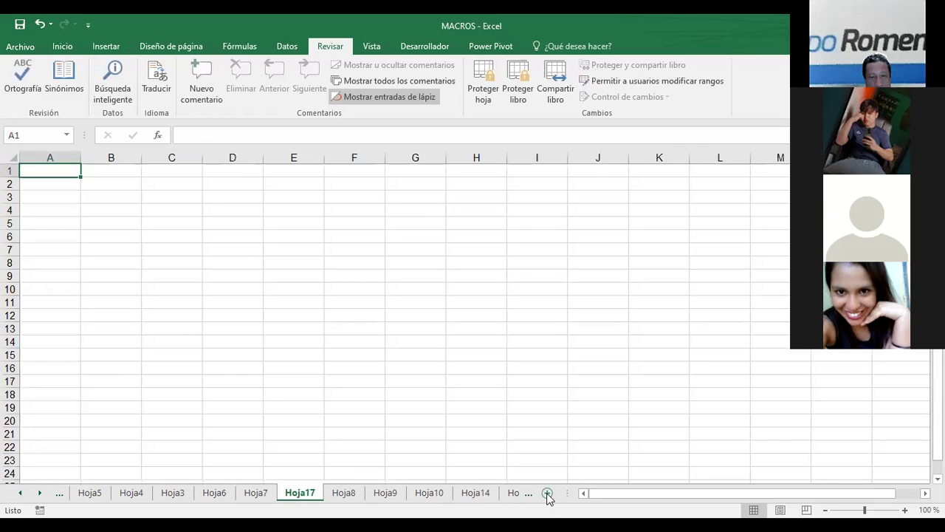
left_click(547, 493)
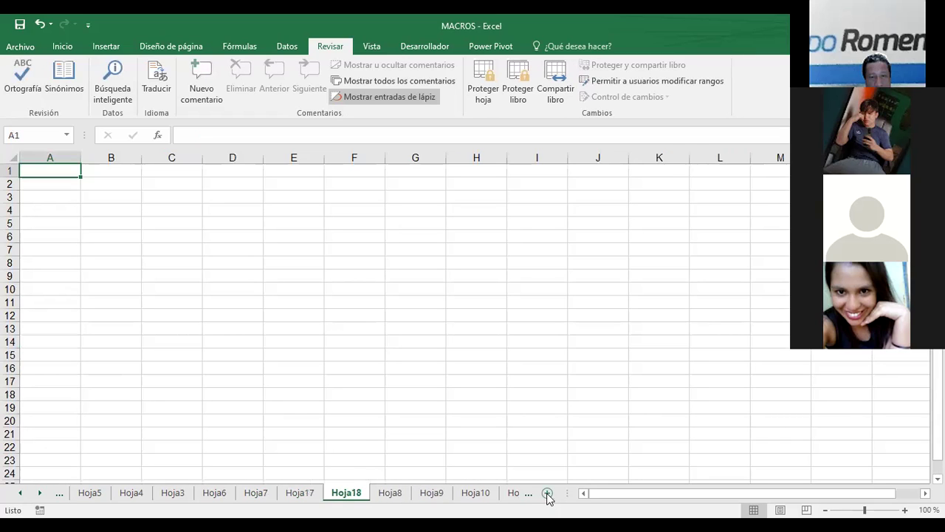
left_click(548, 495)
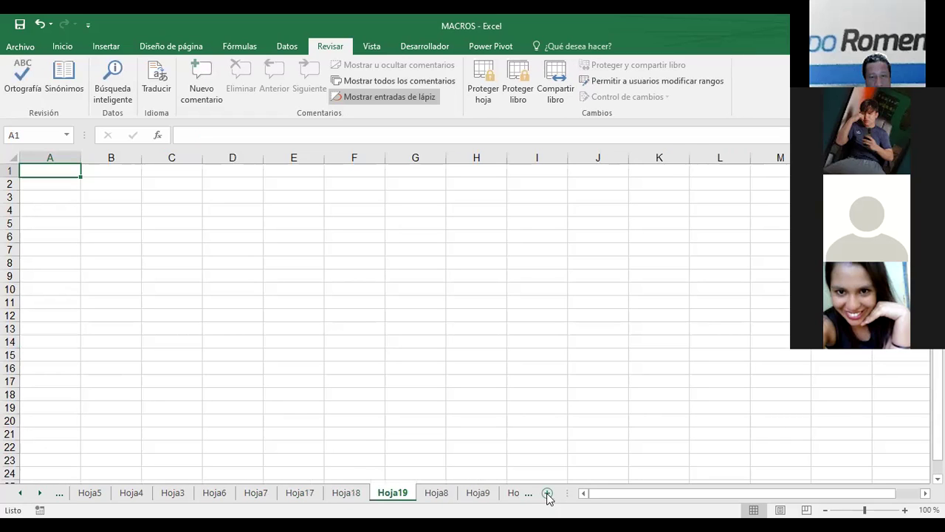
left_click(299, 493)
left_click(336, 494)
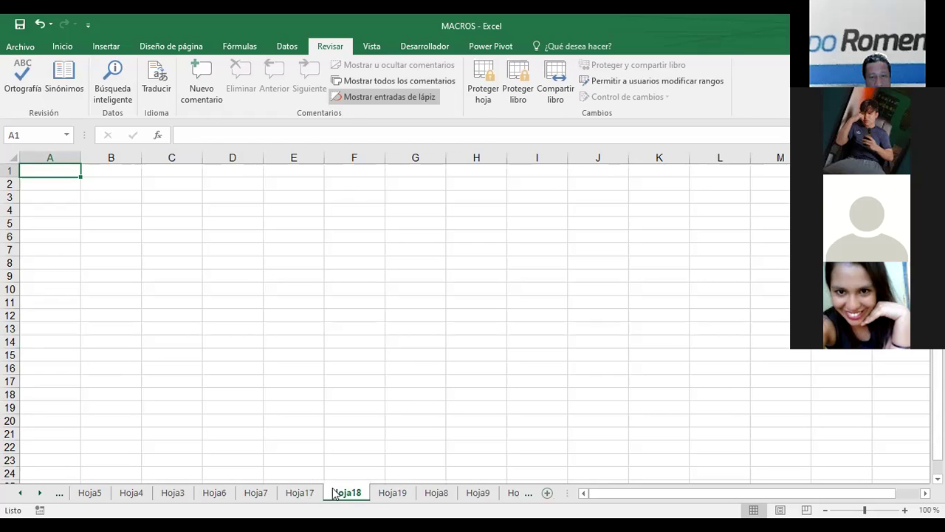
left_click(394, 497)
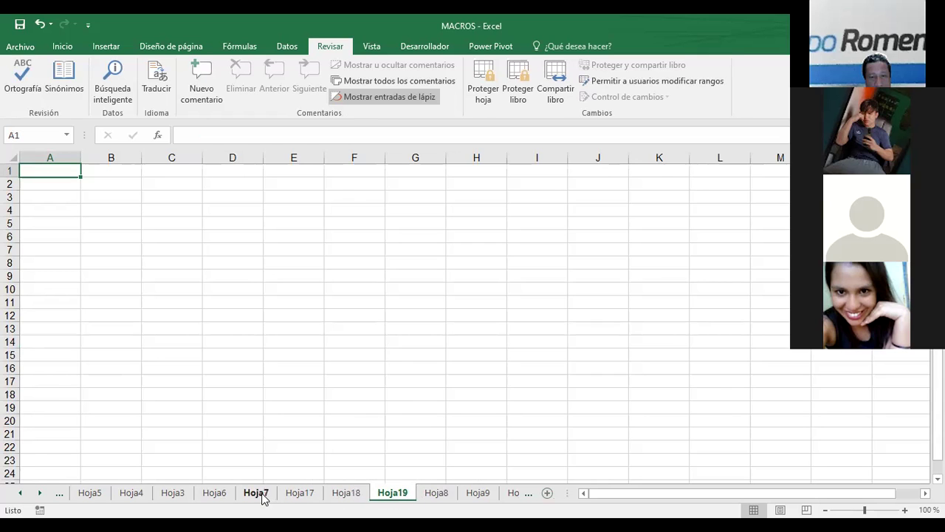
left_click(258, 495)
left_click(248, 357)
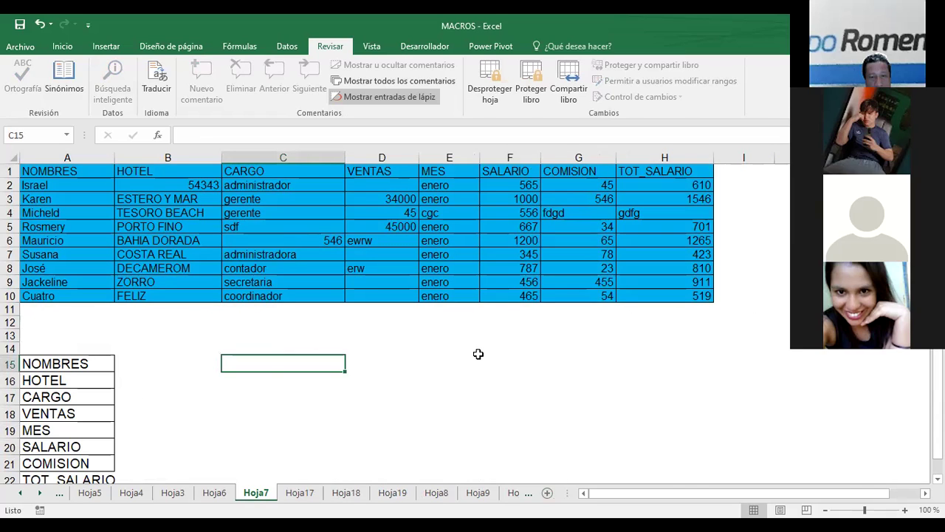
- Protect the workbook structure with a password, retyping it after a mismatched confirmation
left_click(531, 84)
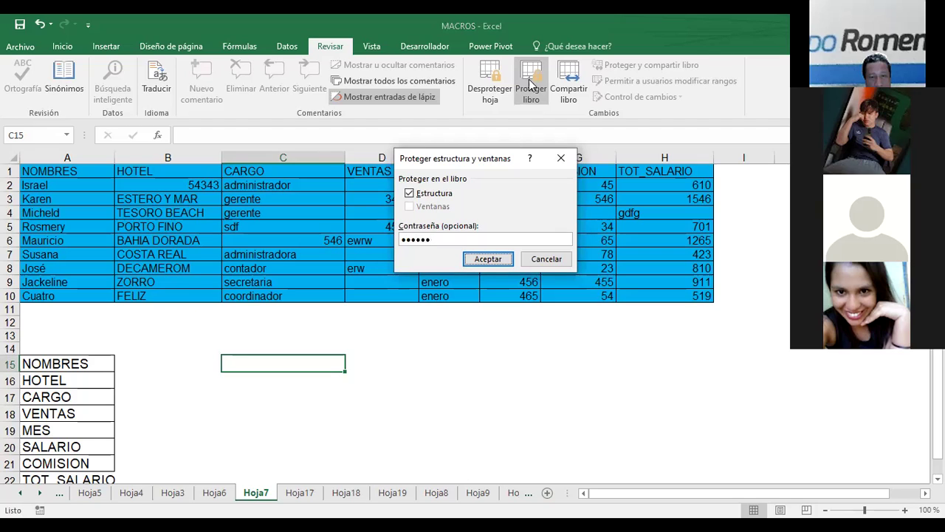
key("Return")
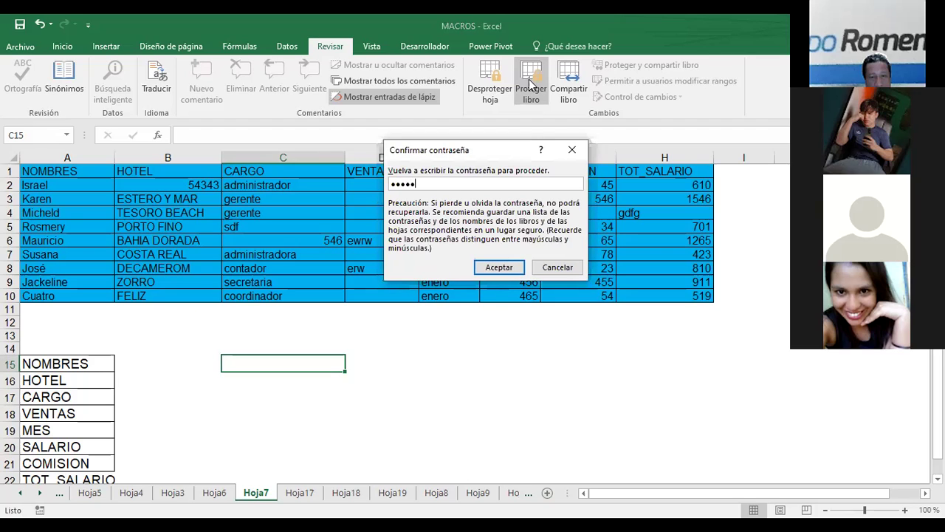
key("Return")
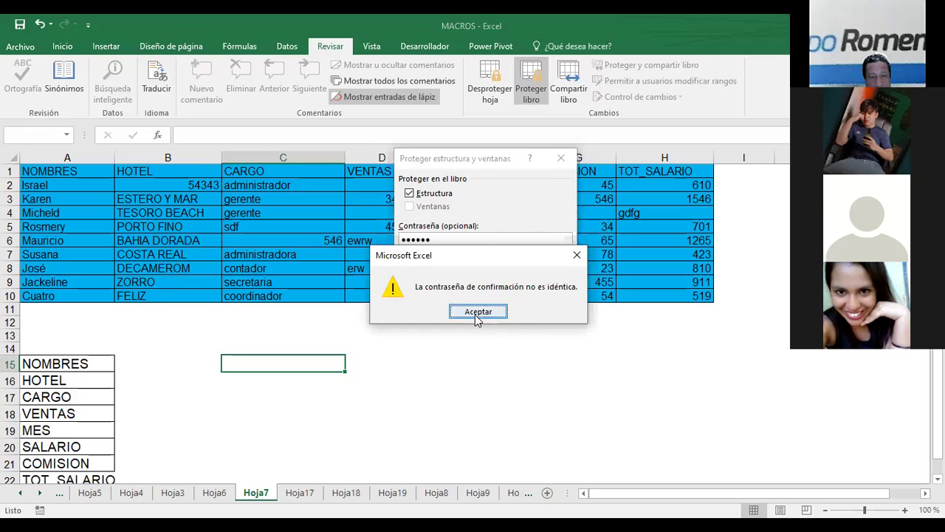
left_click(478, 311)
key("Return")
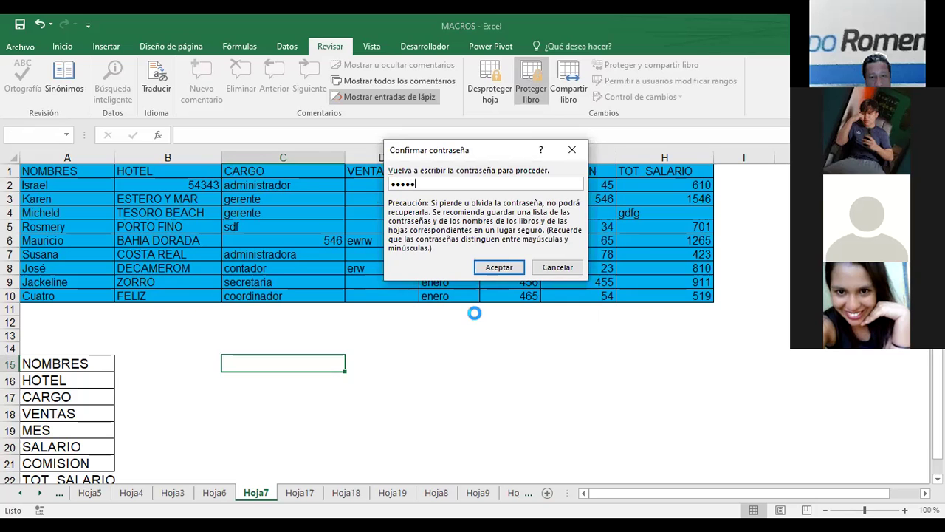
key("Return")
left_click(469, 333)
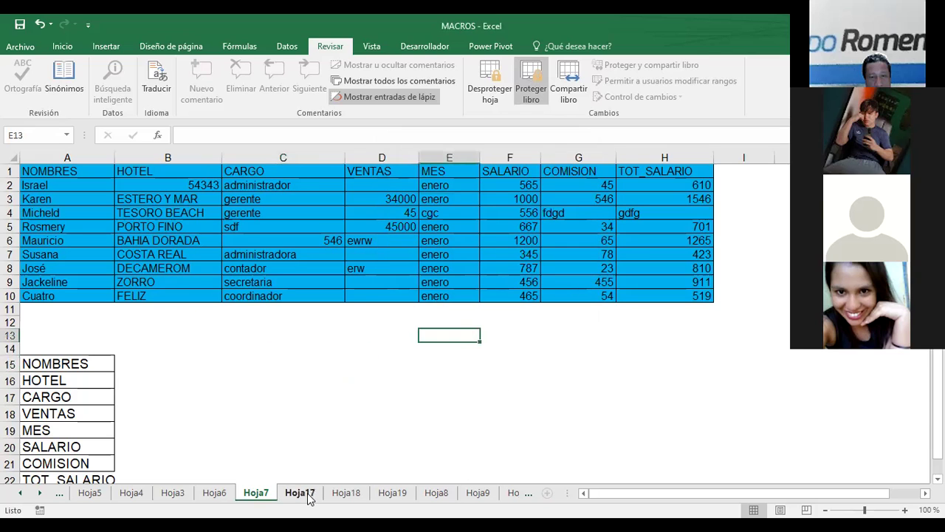
left_click(310, 495)
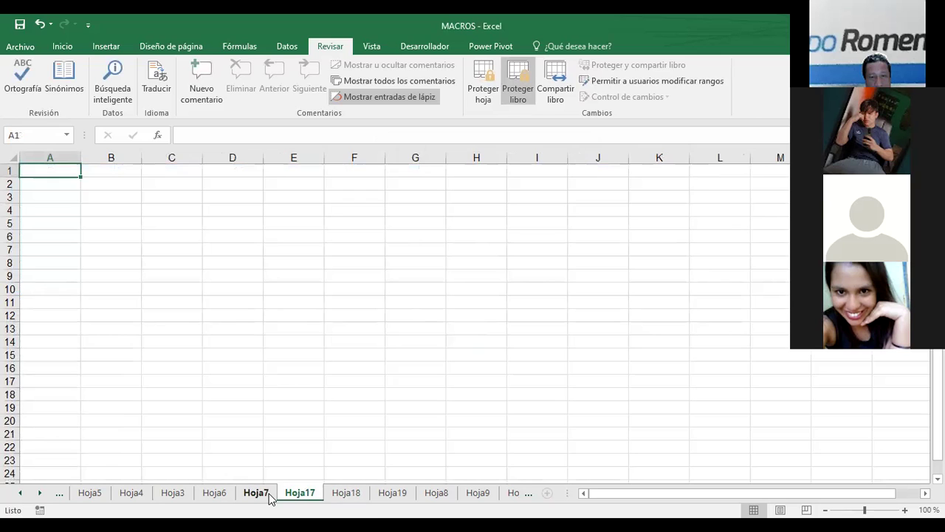
left_click(270, 497)
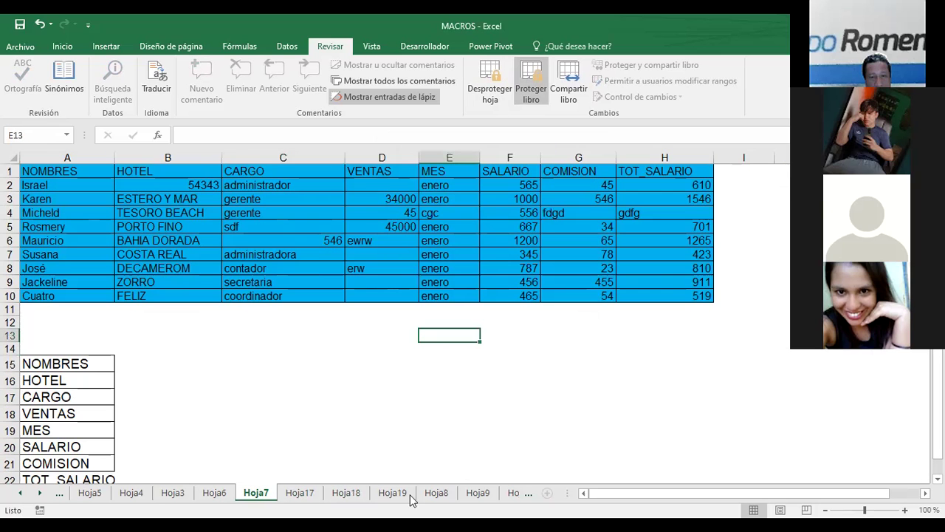
right_click(258, 494)
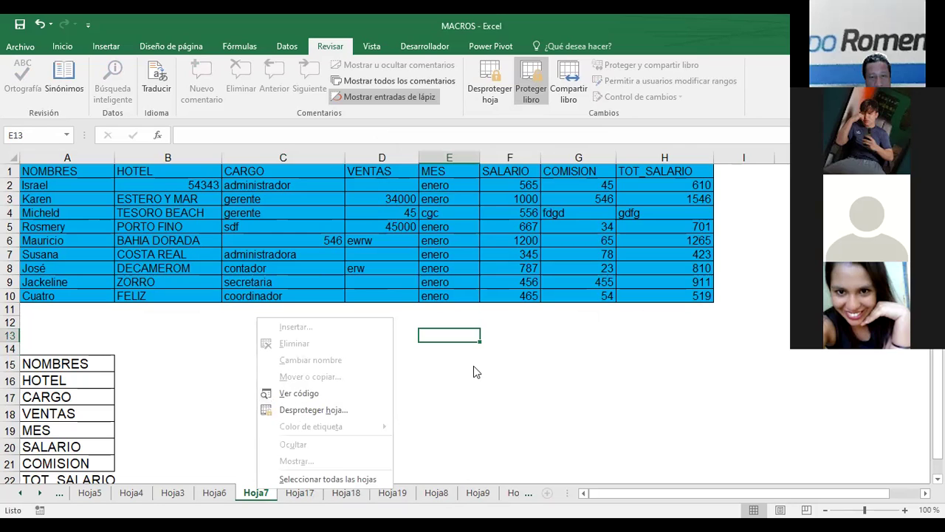
left_click(532, 369)
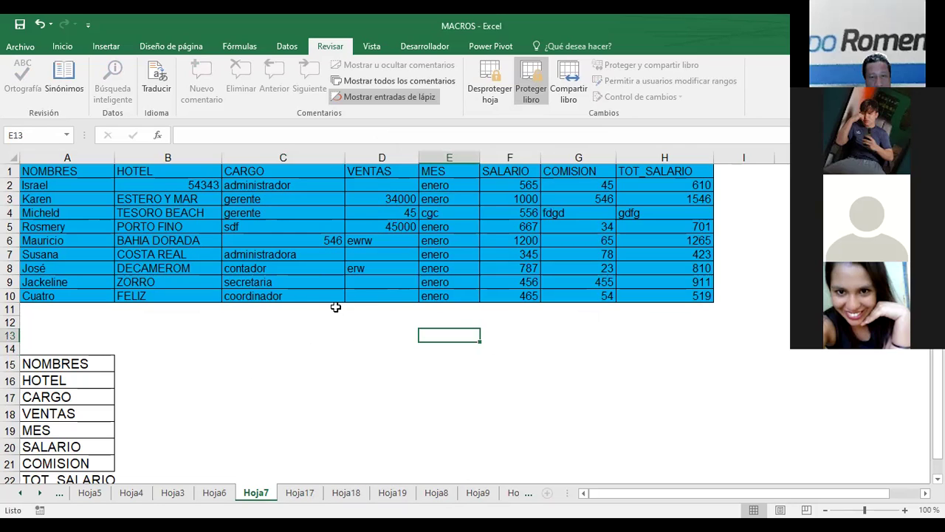
left_click(333, 240)
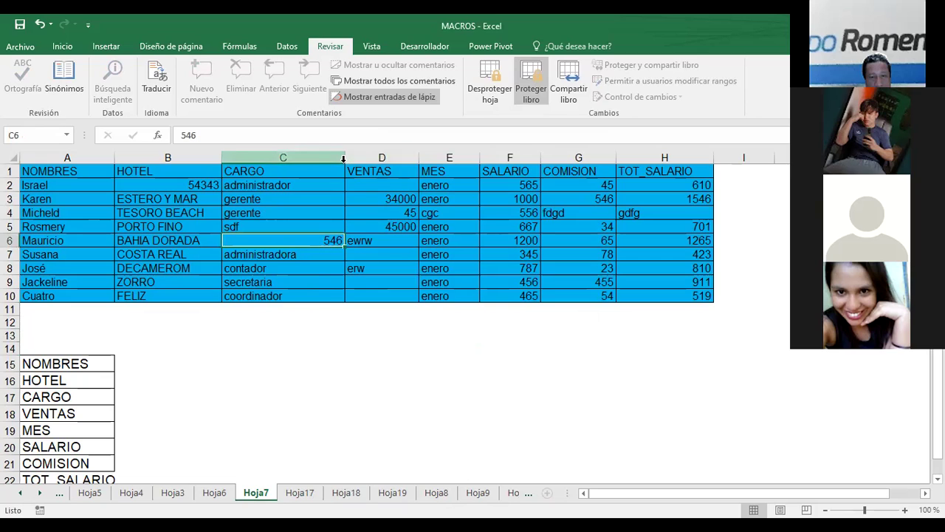
left_click_drag(342, 158, 349, 170)
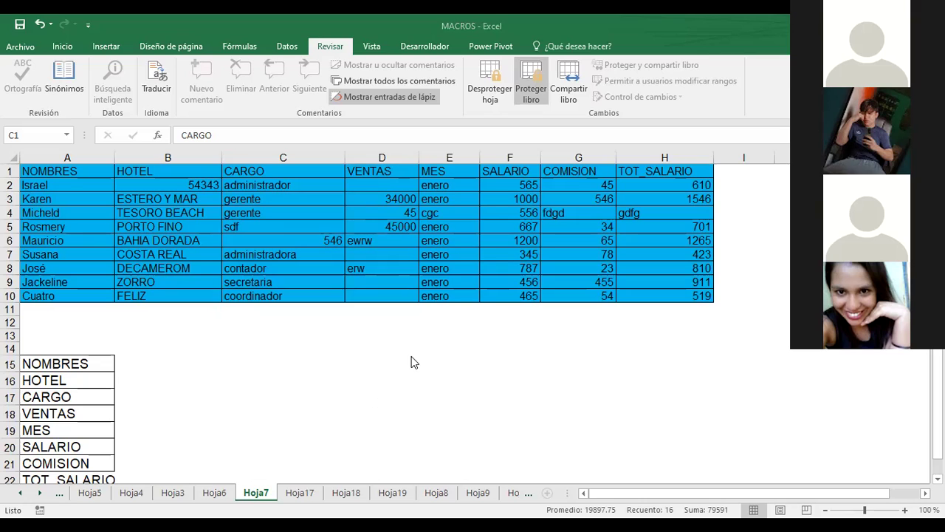
left_click(503, 346)
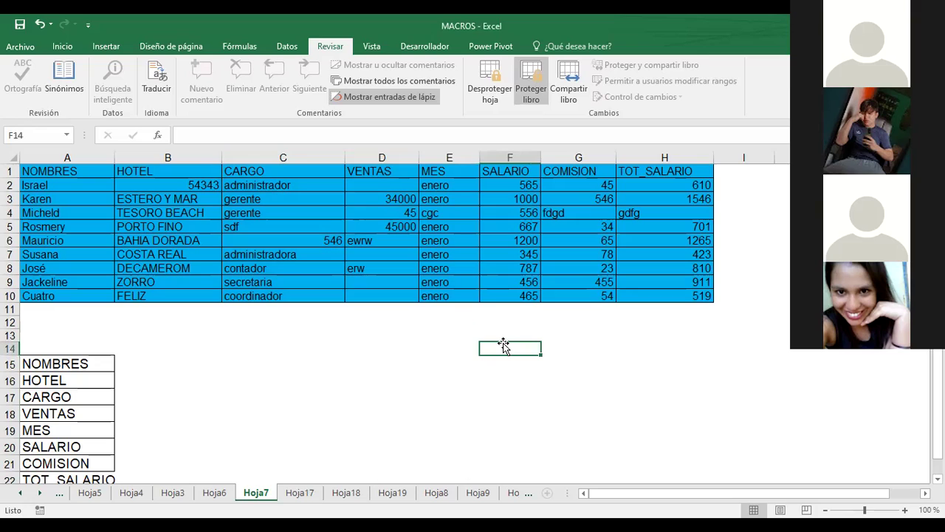
left_click(10, 310)
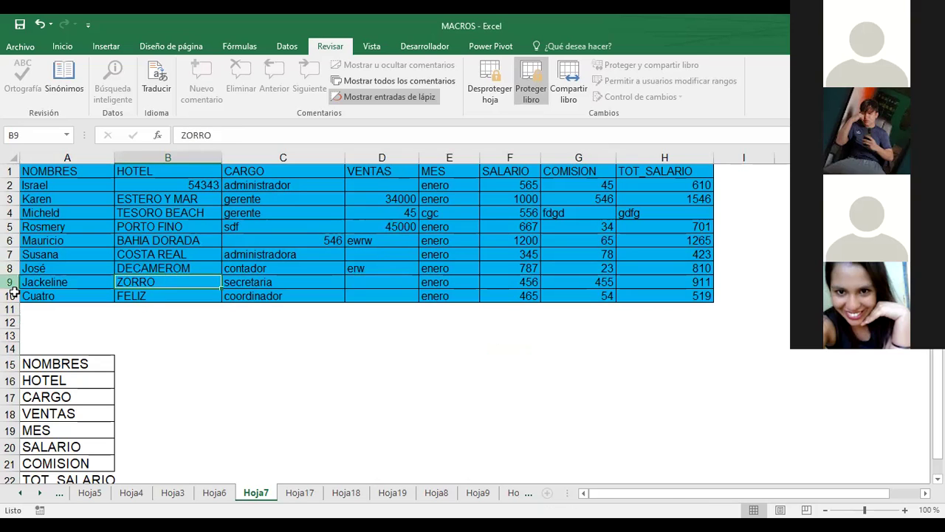
left_click(10, 240)
left_click_drag(12, 226, 10, 227)
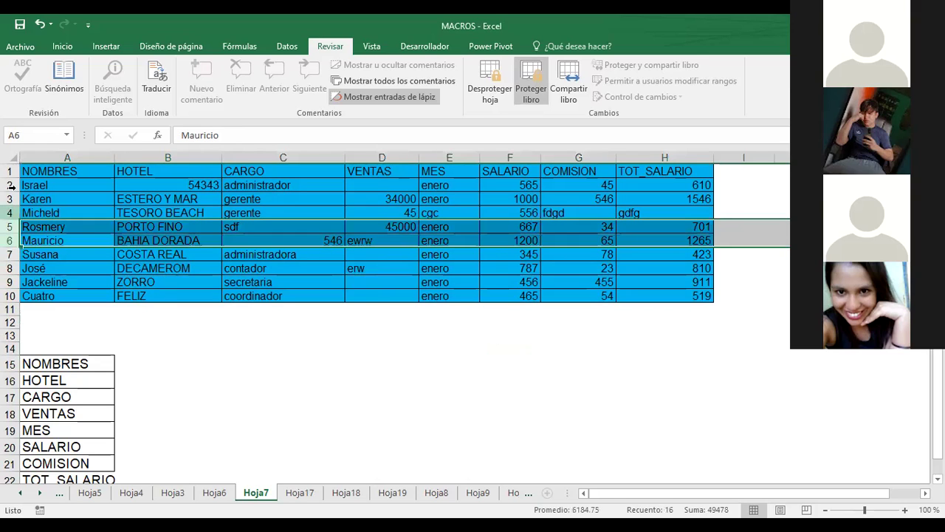
left_click_drag(122, 158, 345, 159)
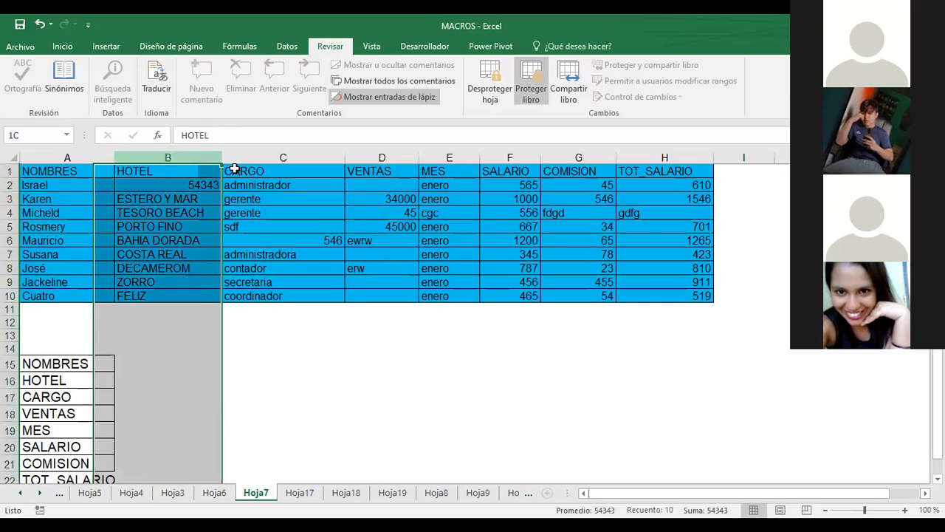
left_click(509, 254)
left_click(597, 243)
left_click(654, 214)
left_click(320, 294)
left_click(298, 284)
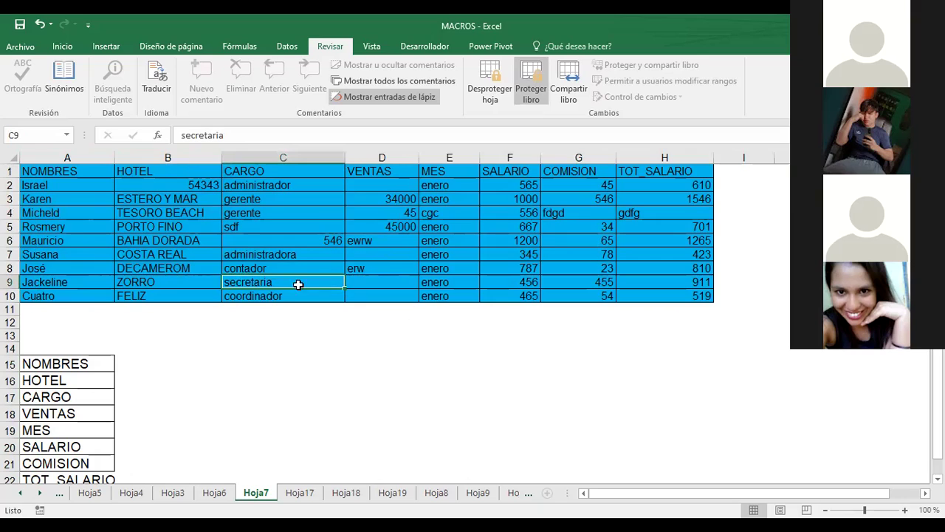
- Unprotect the MACROS workbook structure by entering its password, then open the Archivo information page
left_click(534, 80)
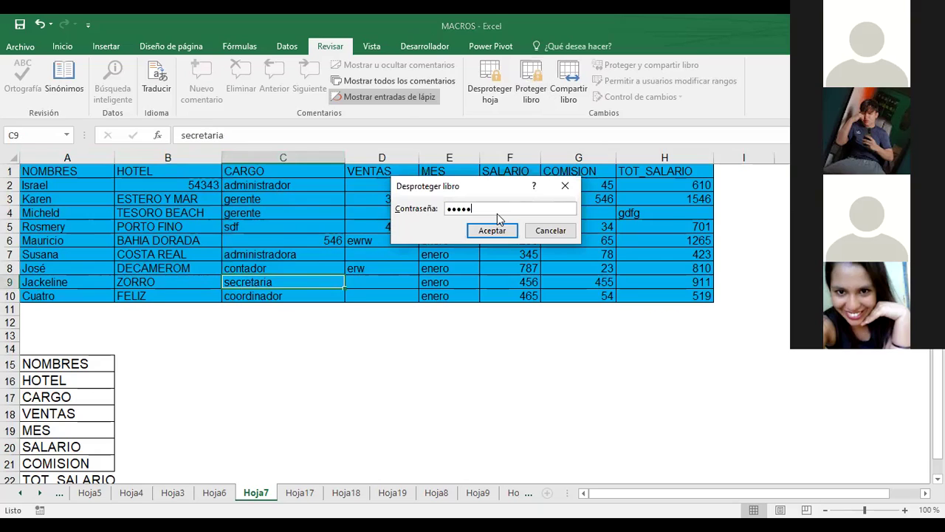
key("Return")
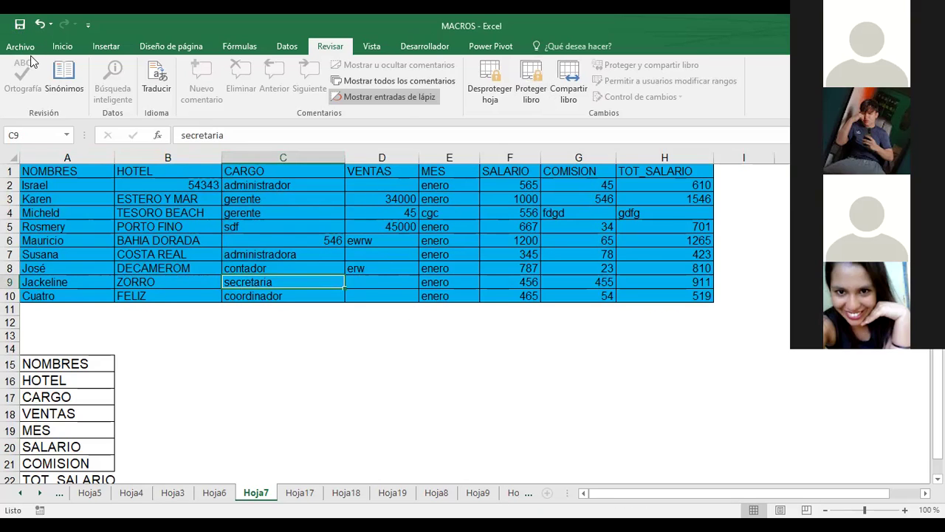
left_click(22, 46)
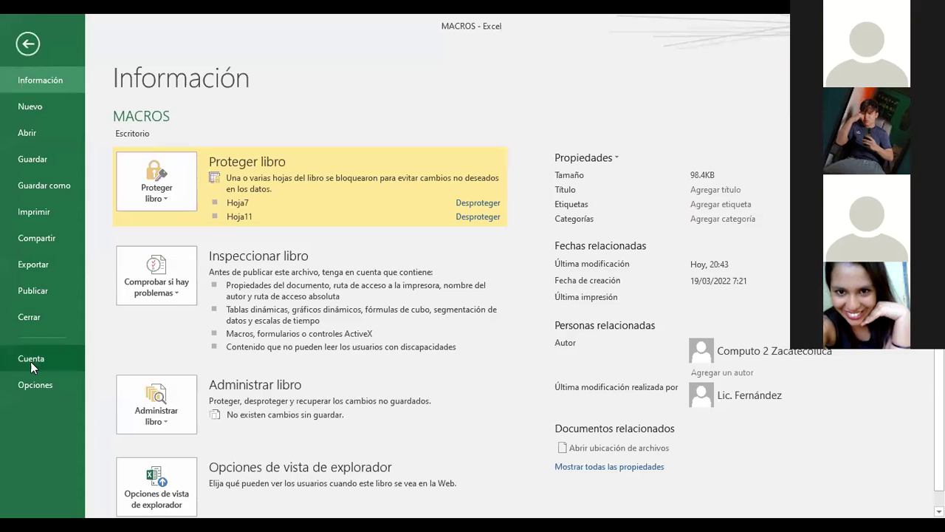
- Close the MACROS workbook with Cerrar in the backstage view
left_click(41, 318)
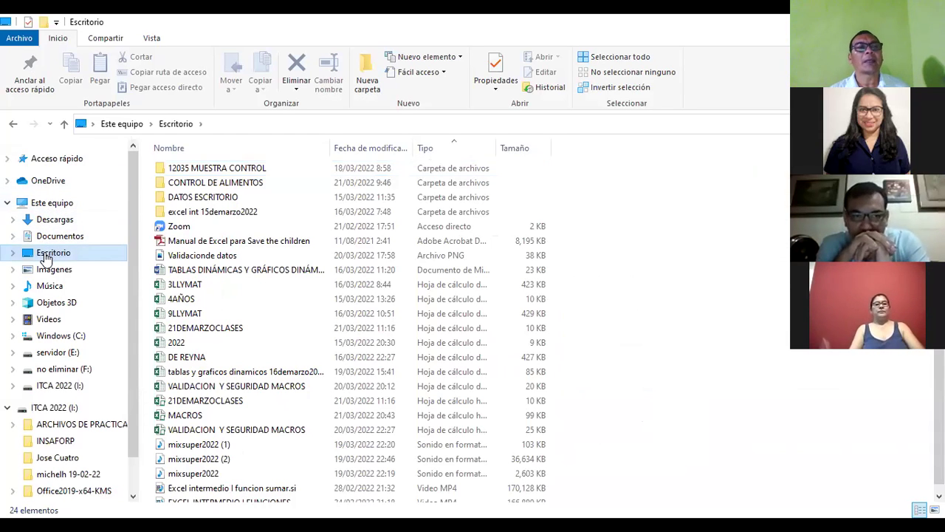
- Expand Escritorio's subfolders, select the MACROS workbook, and browse the save file-type list
double_click(46, 254)
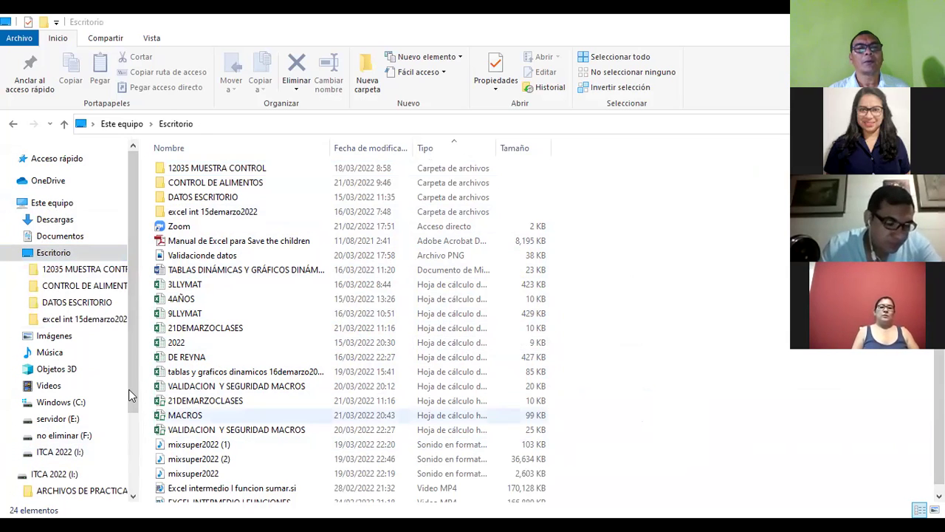
left_click(185, 416)
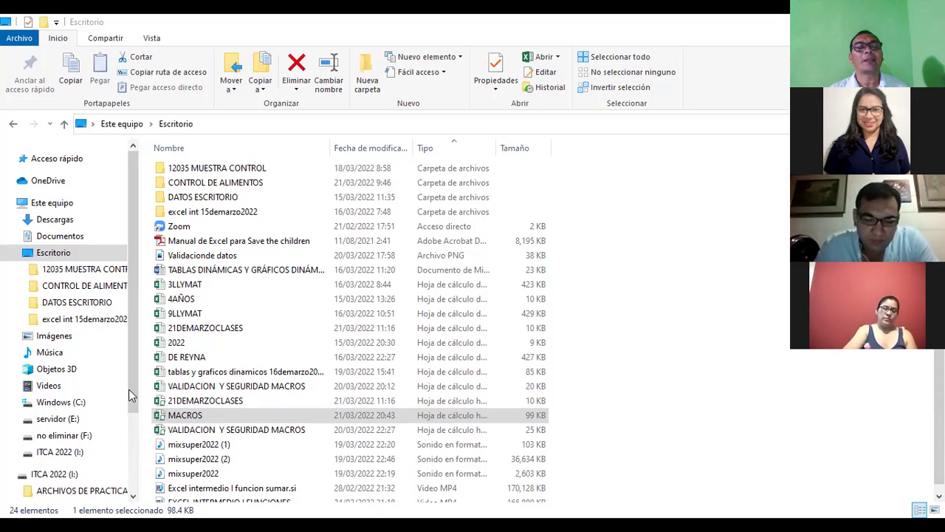
key("alt+Down")
key("Down")
key("Down")
key("Up")
key("Up")
key("Up")
key("Down")
key("Down")
key("Down")
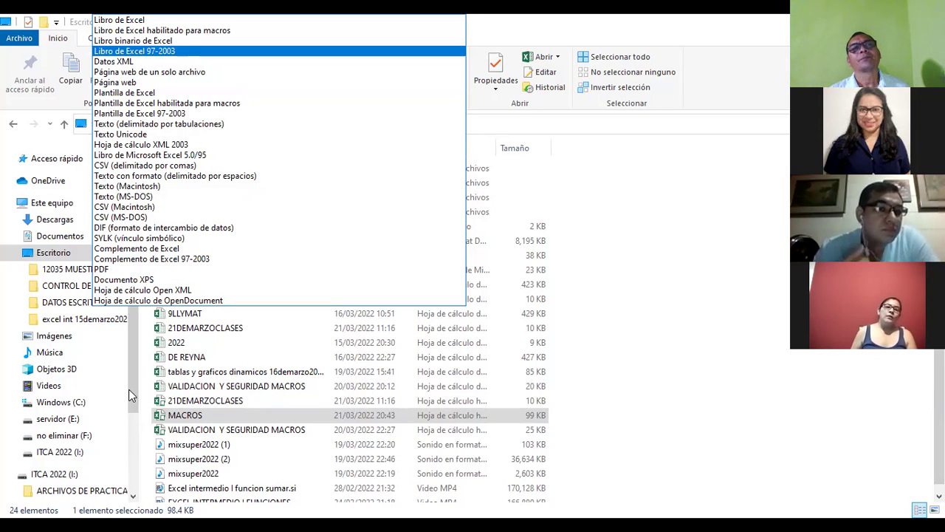
- Step through the save file-type options, jump to the last one, then close the list
key("Up")
key("Up")
key("Up")
key("Down")
key("Down")
key("Down")
key("Up")
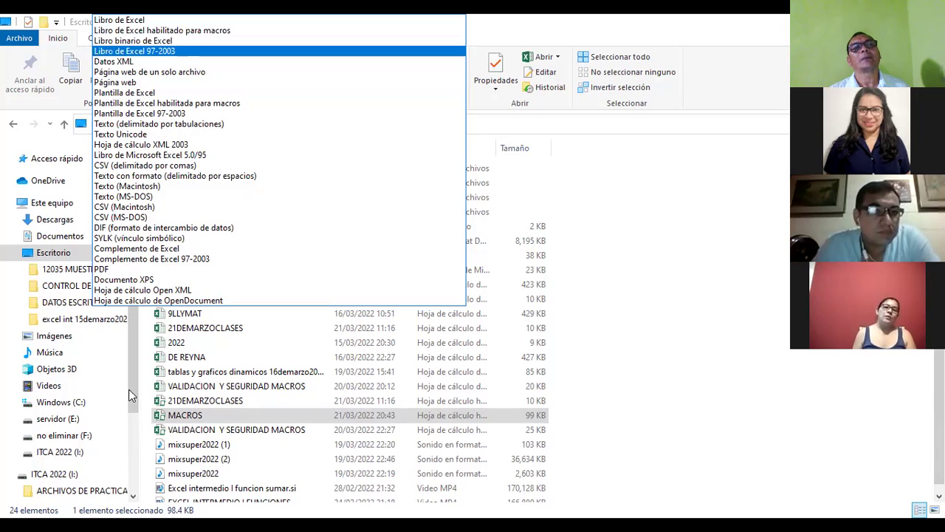
key("Up")
key("End")
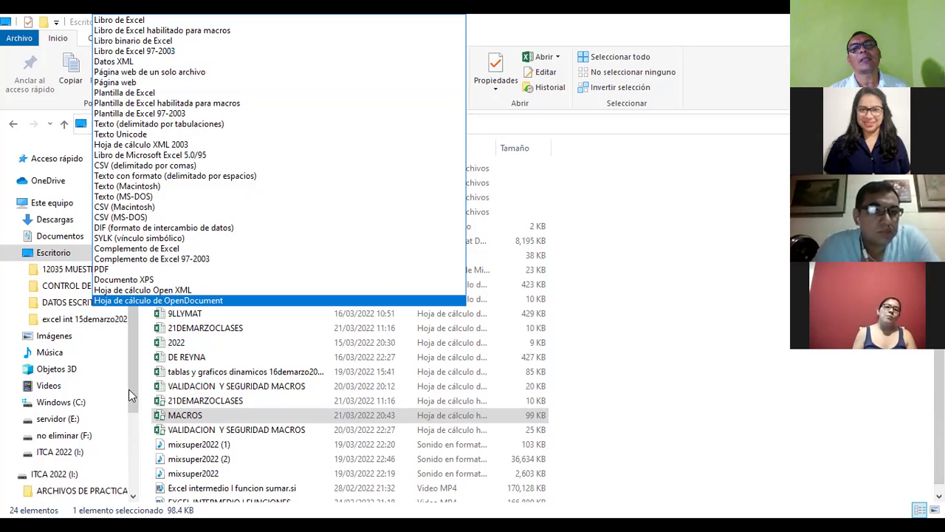
key("Escape")
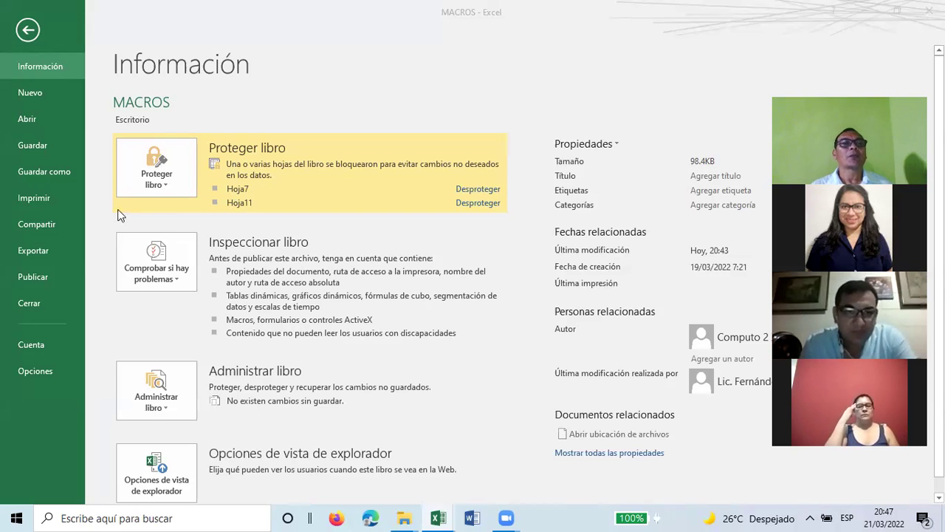
- Unprotect sheet Hoja7 from the Archivo > Información page
left_click(37, 27)
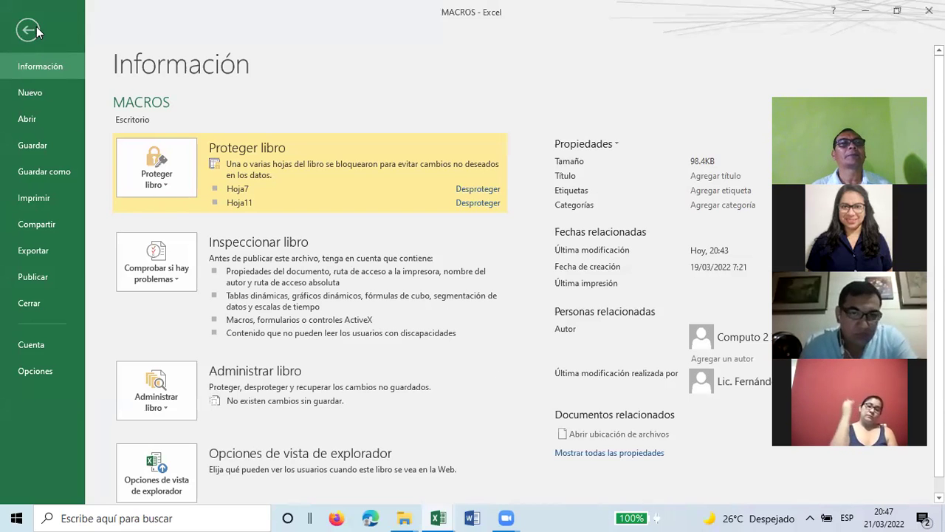
left_click(22, 28)
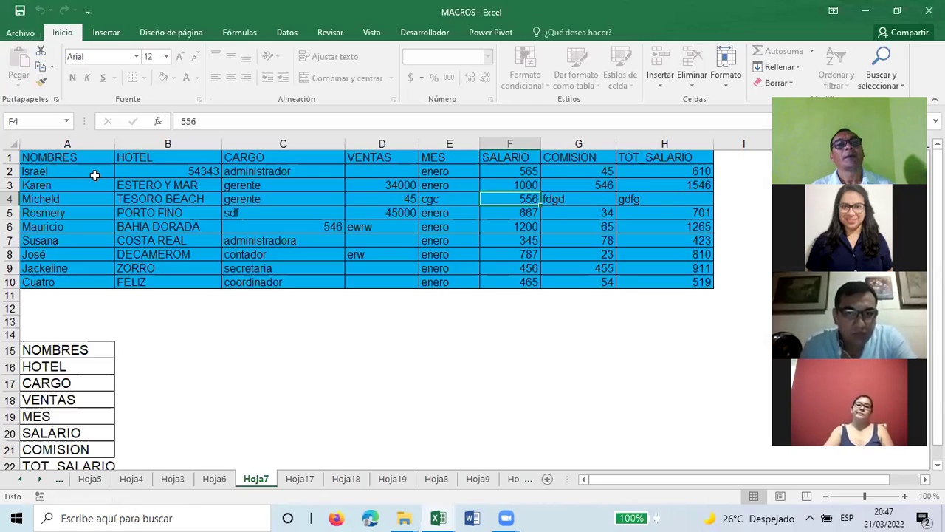
left_click(20, 33)
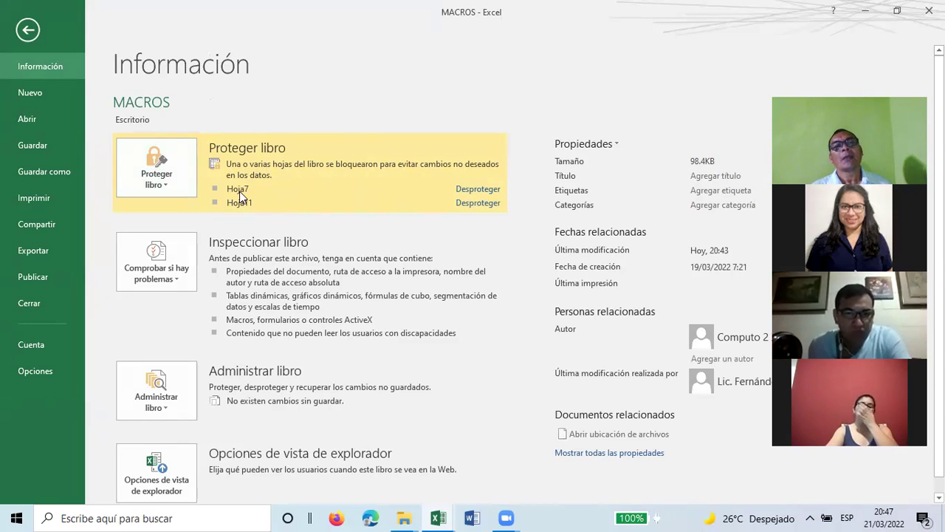
left_click(475, 191)
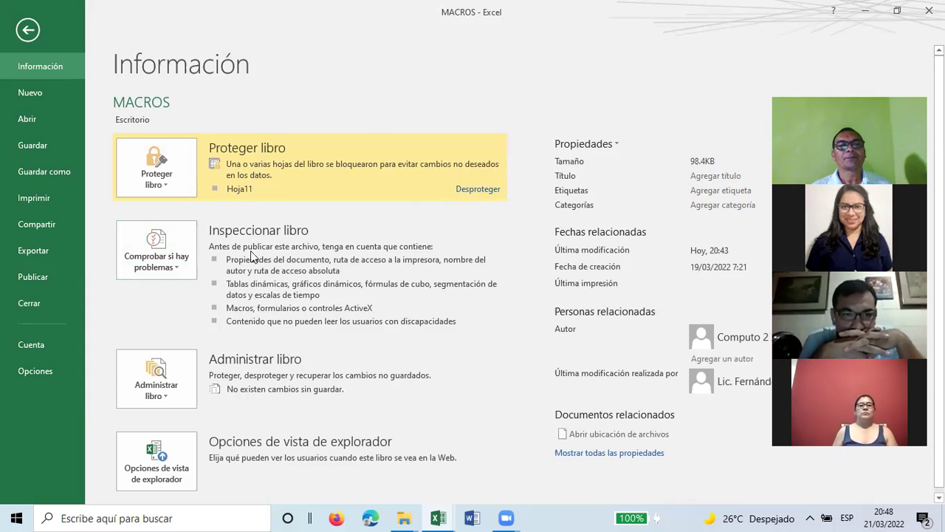
- Return to Información and open the Proteger libro dropdown
left_click(28, 29)
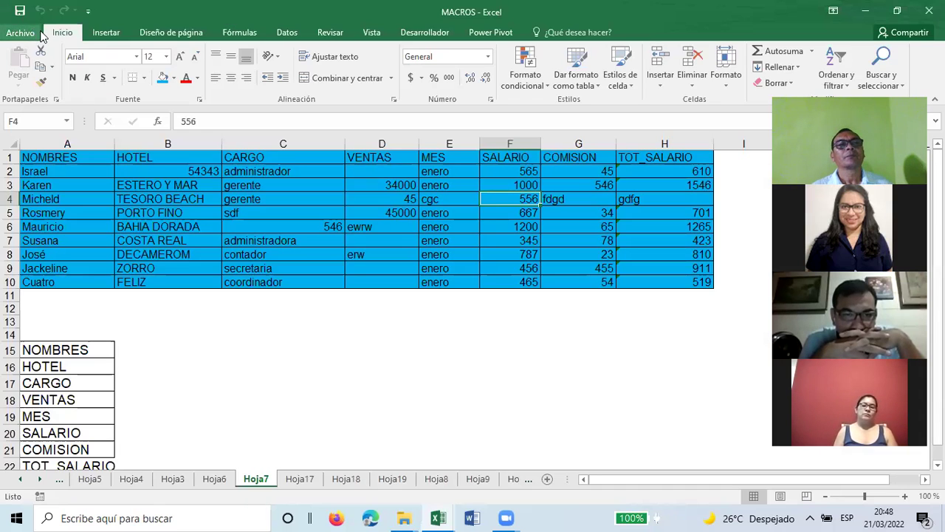
left_click(9, 33)
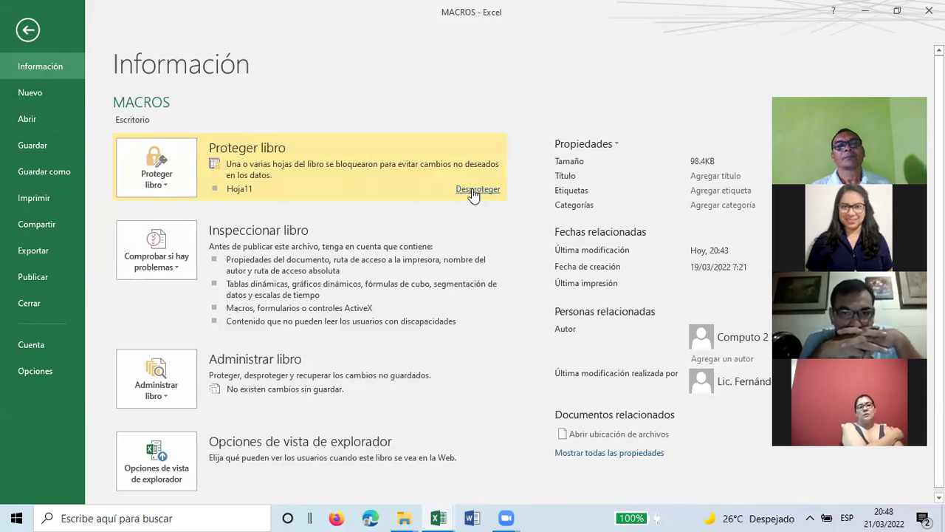
left_click(164, 184)
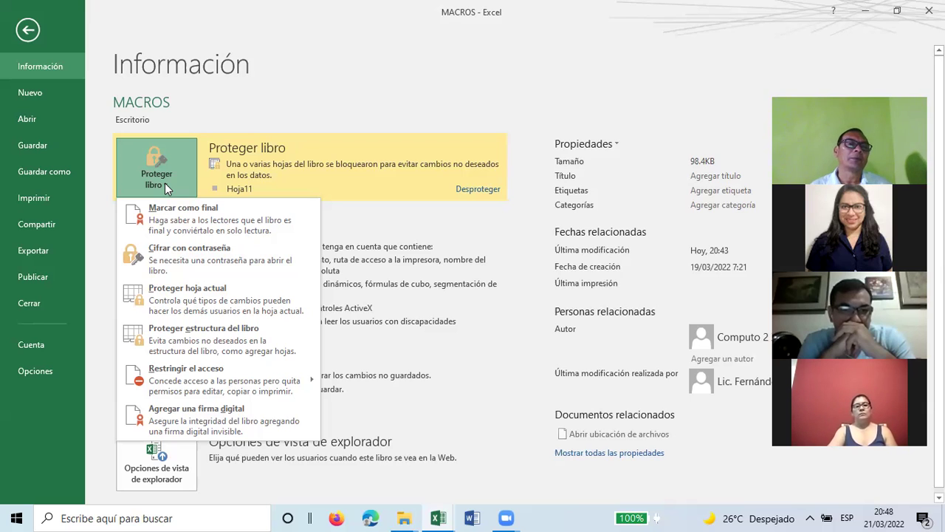
- Encrypt the MACROS workbook with a password, entering and confirming it
left_click(204, 250)
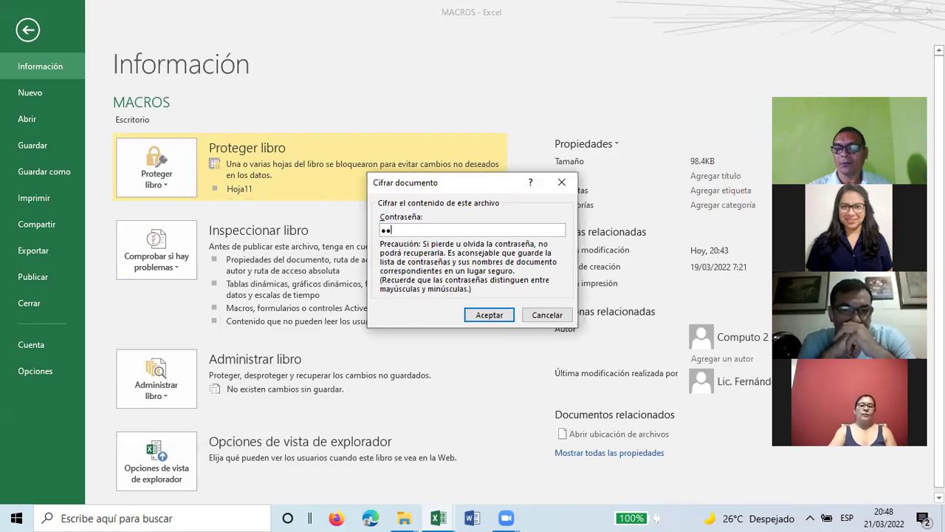
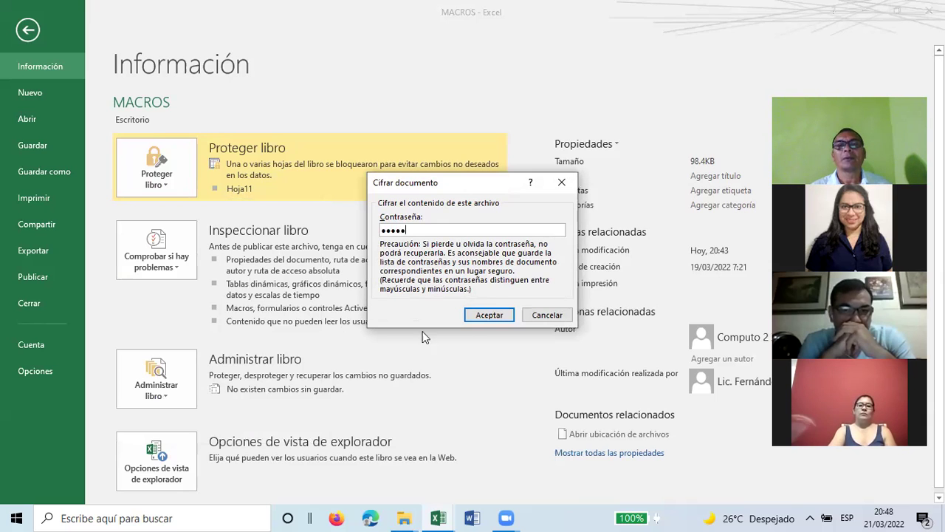
left_click(489, 315)
left_click(507, 311)
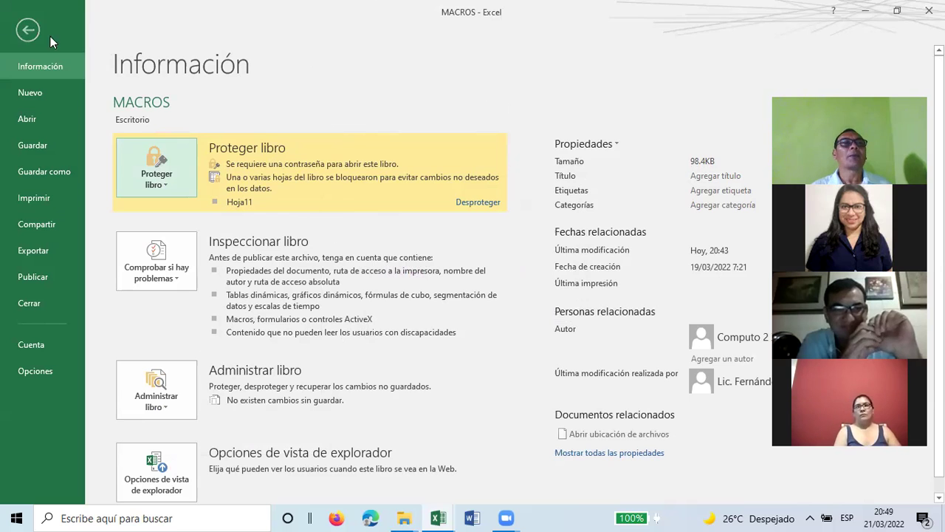
- Close the MACROS workbook and switch to the desktop folder in File Explorer
left_click(26, 31)
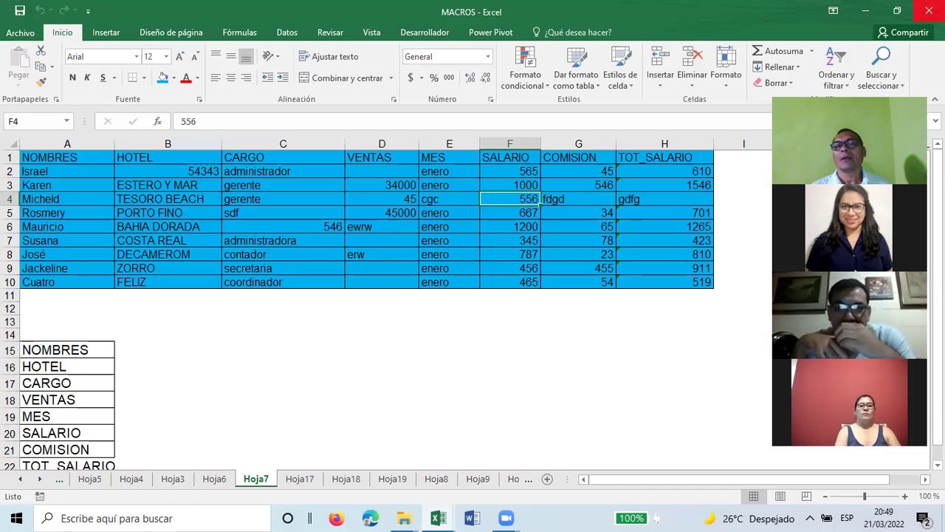
left_click(928, 11)
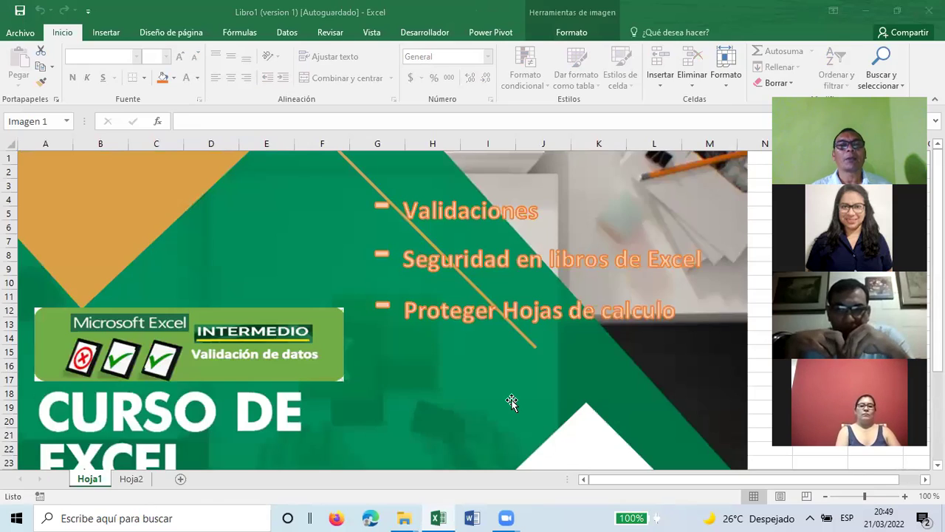
key("alt+Tab")
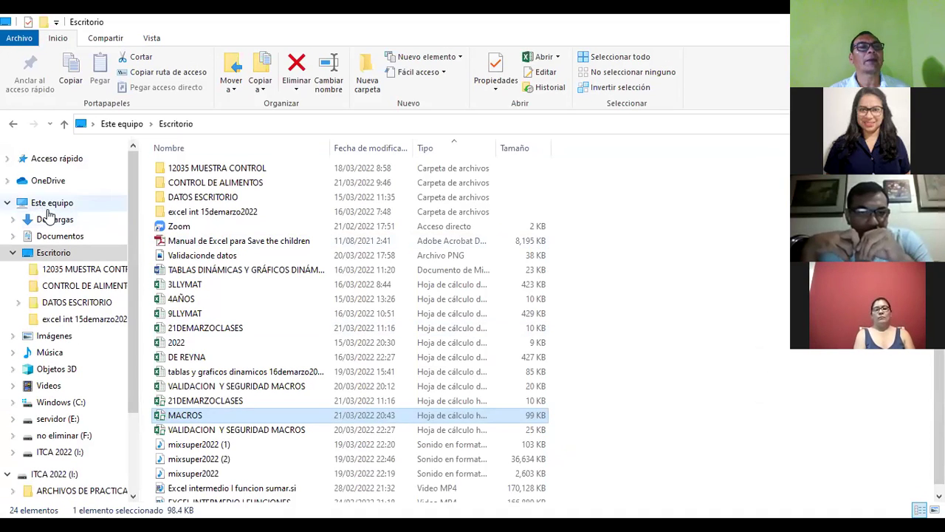
- Collapse the desktop folder in the tree and open MACROS from Escritorio
left_click(53, 253)
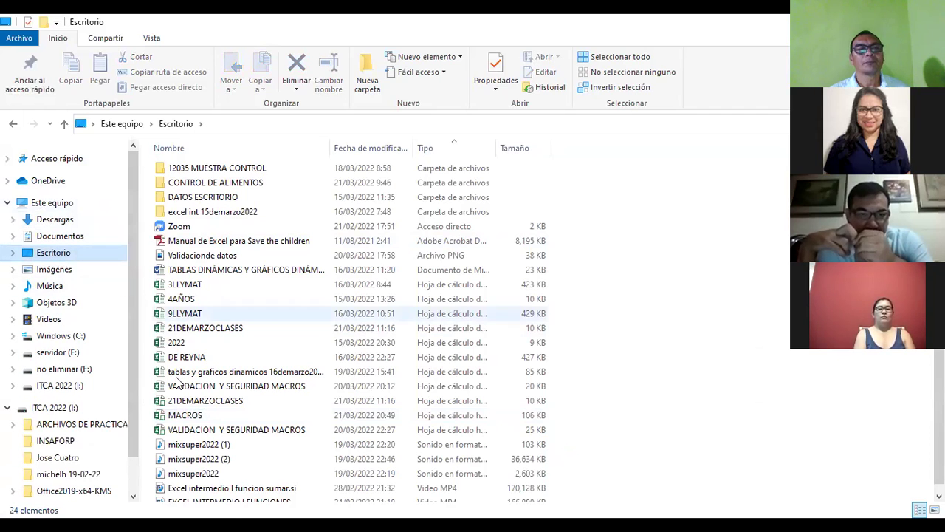
double_click(197, 419)
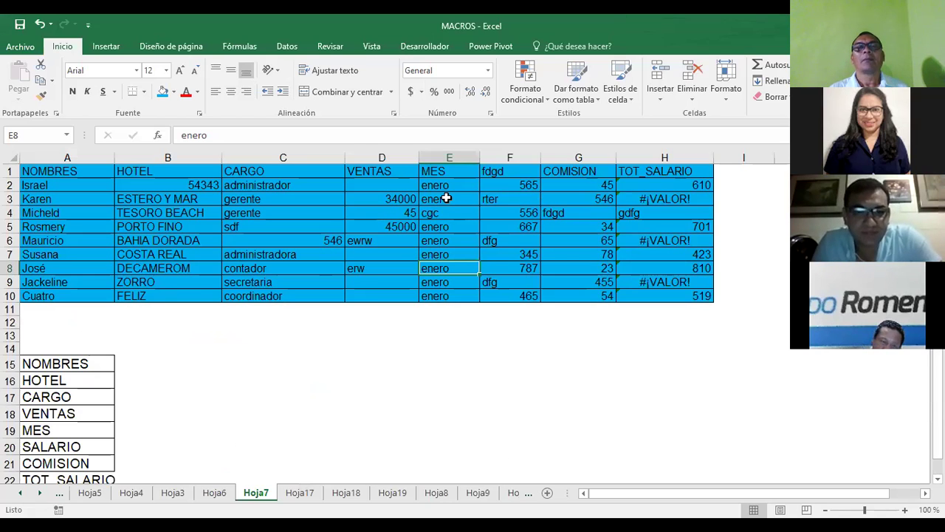
- Enter the heading SALARIO in cell F1
left_click(481, 284)
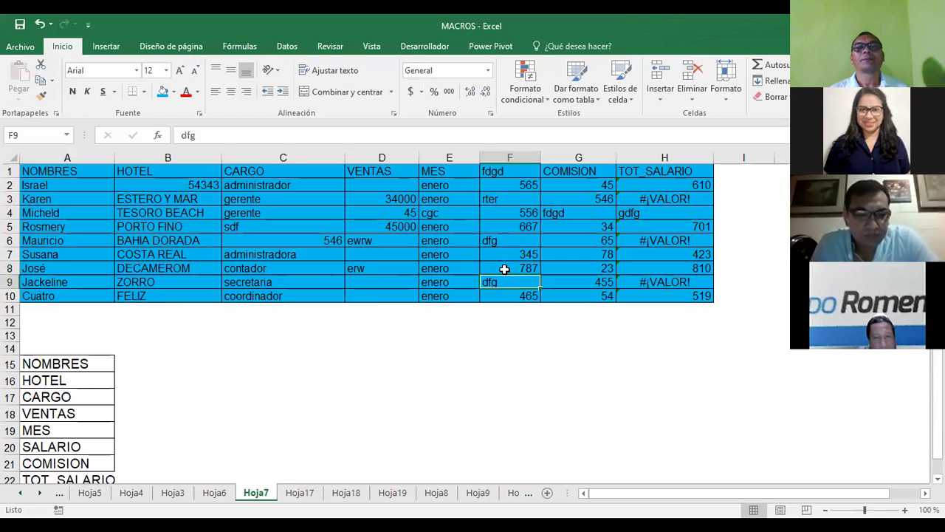
left_click(527, 216)
key("Up")
key("Up")
key("Up")
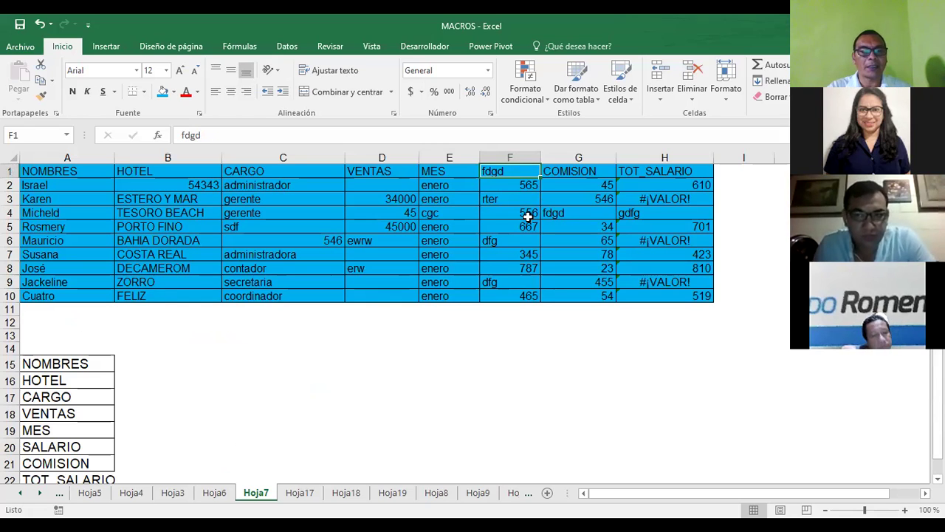
type("SALA")
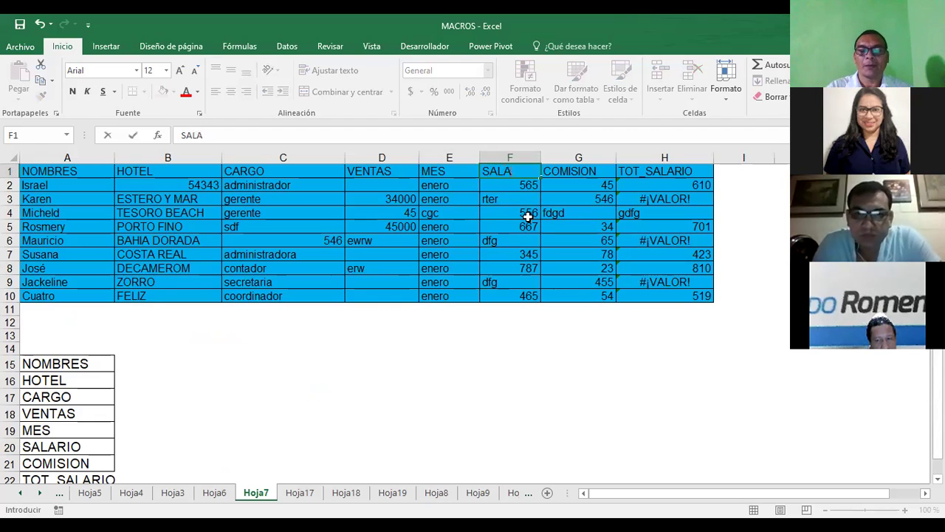
type("RIO")
key("Return")
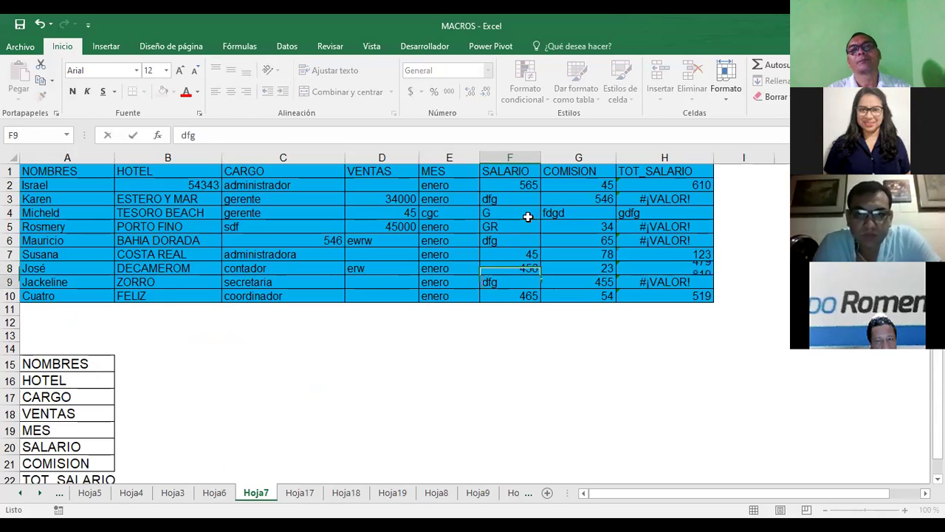
type("5654")
- Select the row 9 commission value and several HOTEL cells, including DECAMEROM and PORTO FINO
left_click(552, 286)
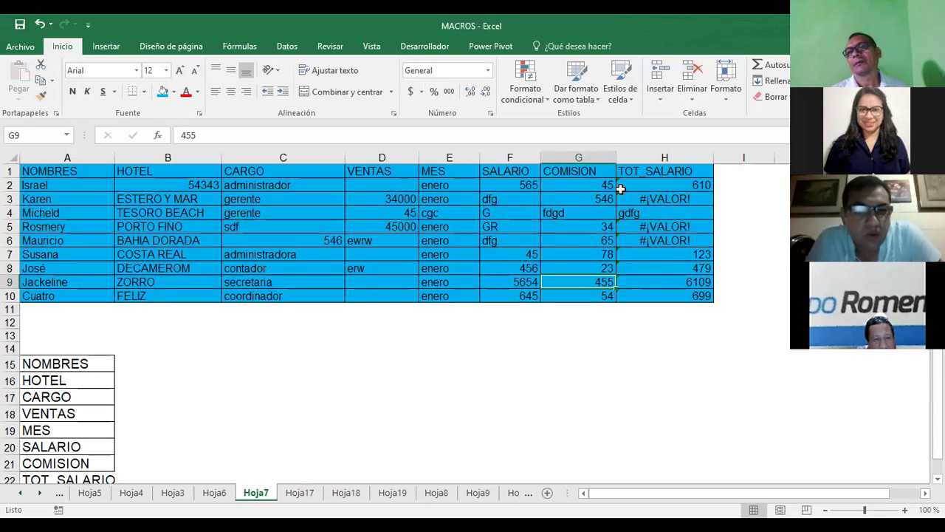
left_click(189, 300)
left_click(148, 282)
left_click(144, 269)
left_click(149, 228)
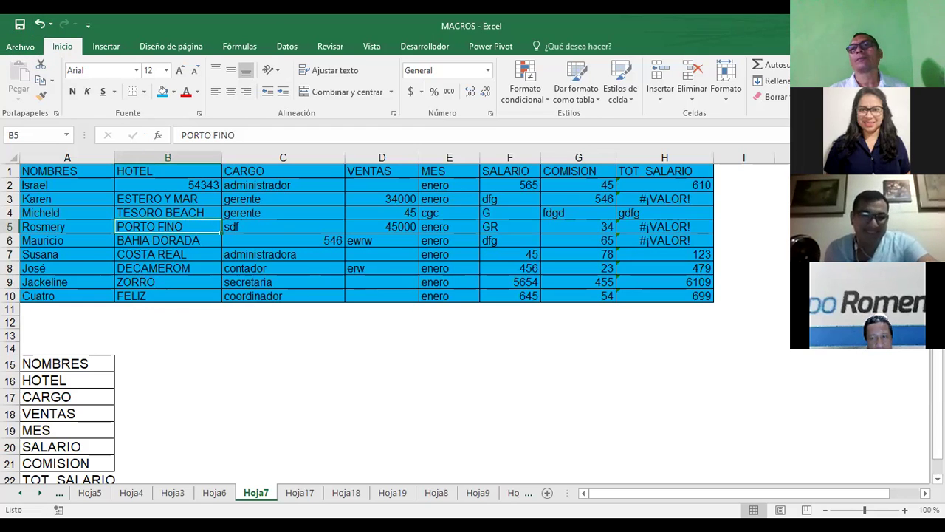
- Close MACROS without saving, then select the Libro1 banner's bullet text and background picture
key("alt+F4")
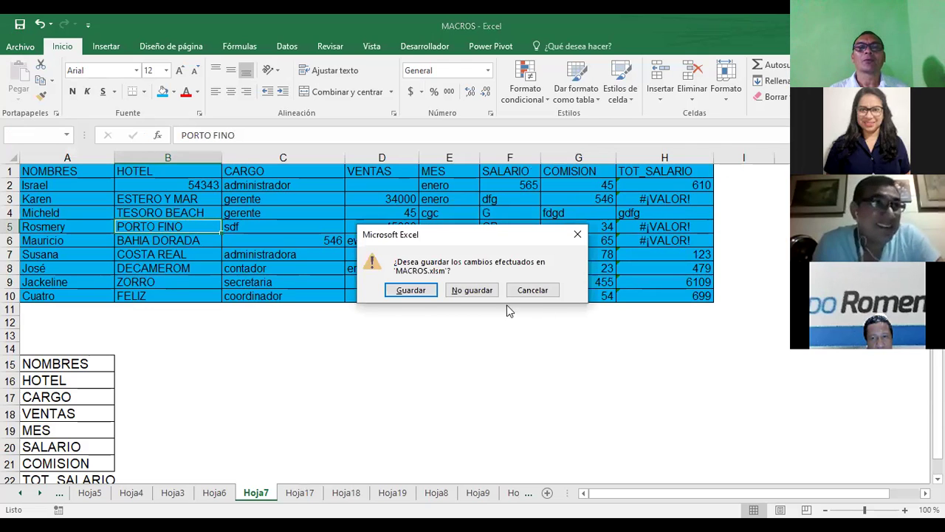
left_click(487, 292)
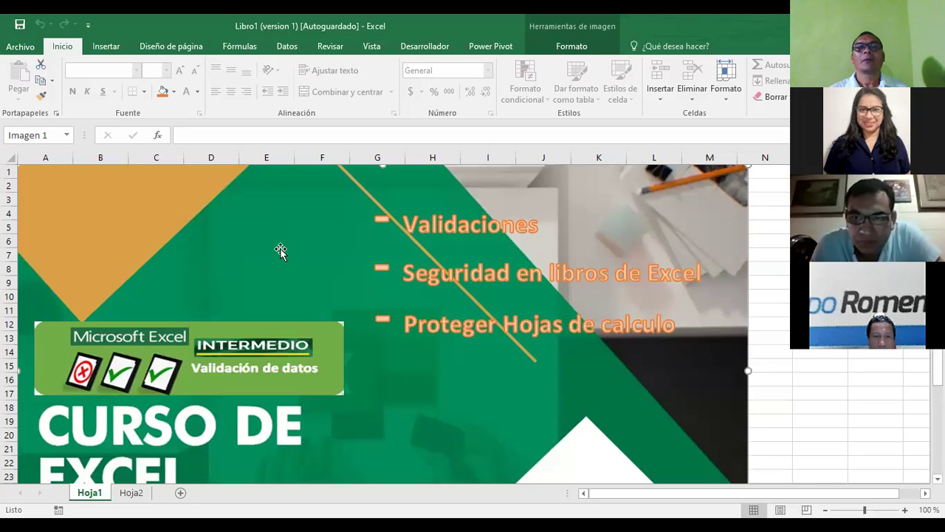
left_click(380, 353)
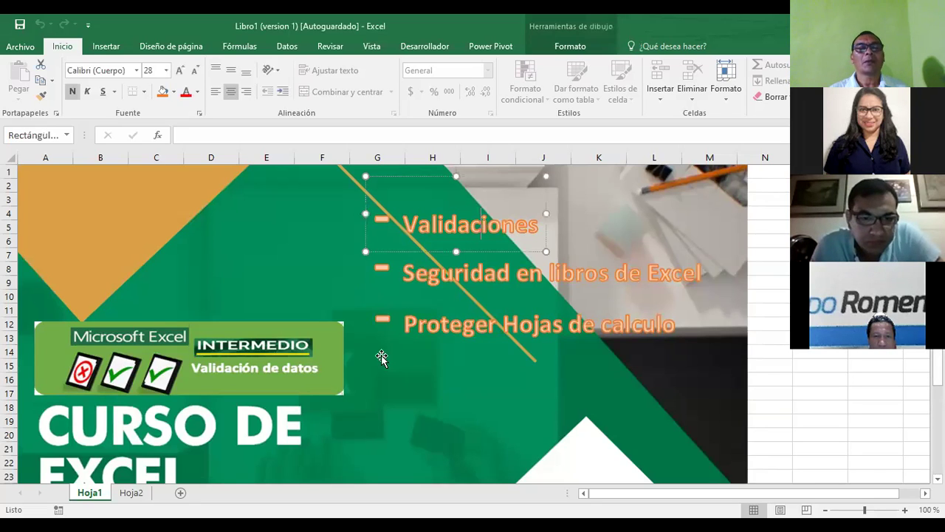
left_click(362, 220)
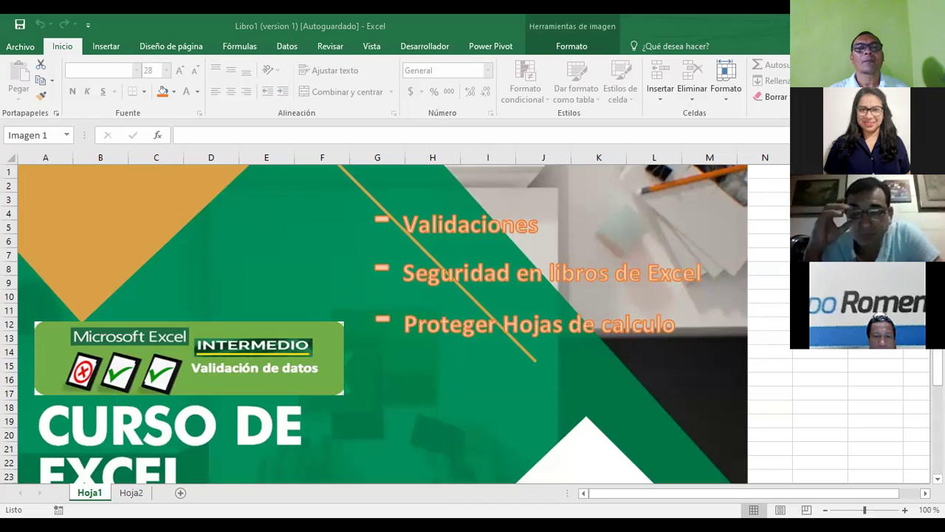
- Switch to File Explorer and reopen MACROS from the Escritorio folder
key("alt+Tab")
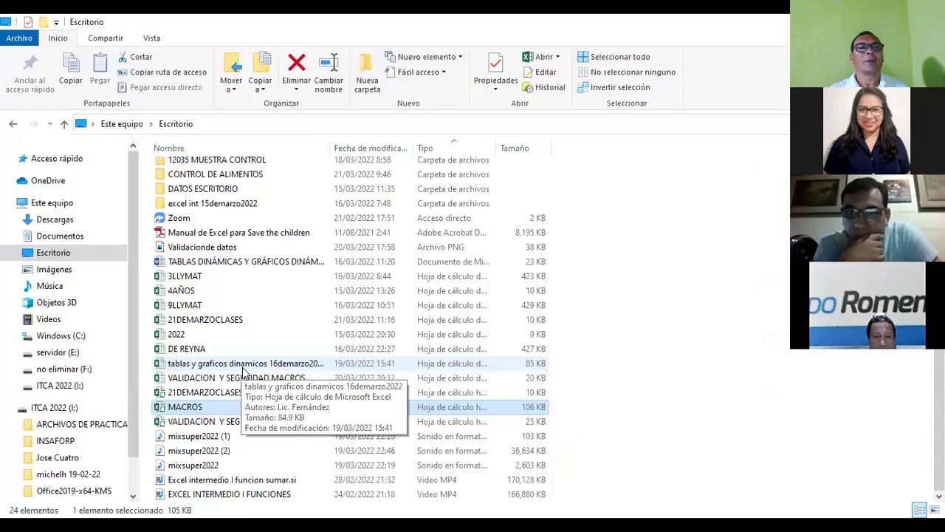
double_click(192, 407)
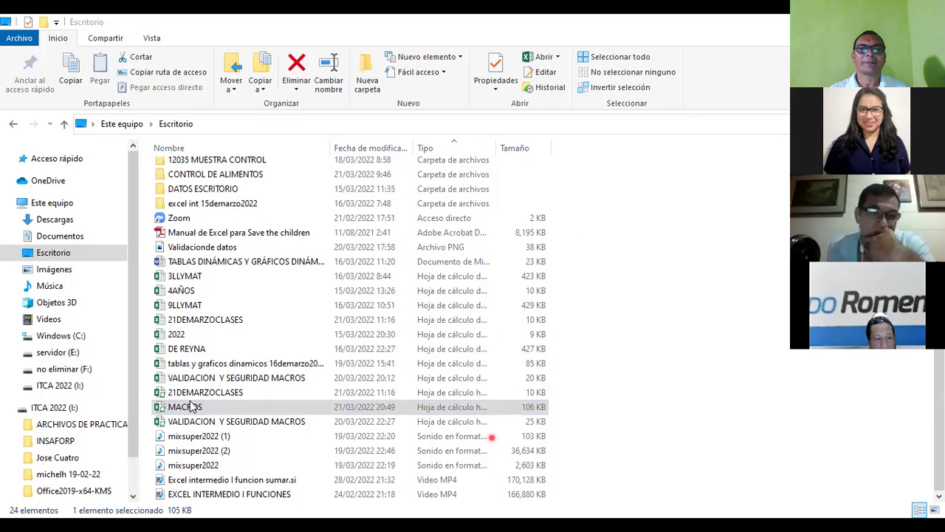
double_click(191, 407)
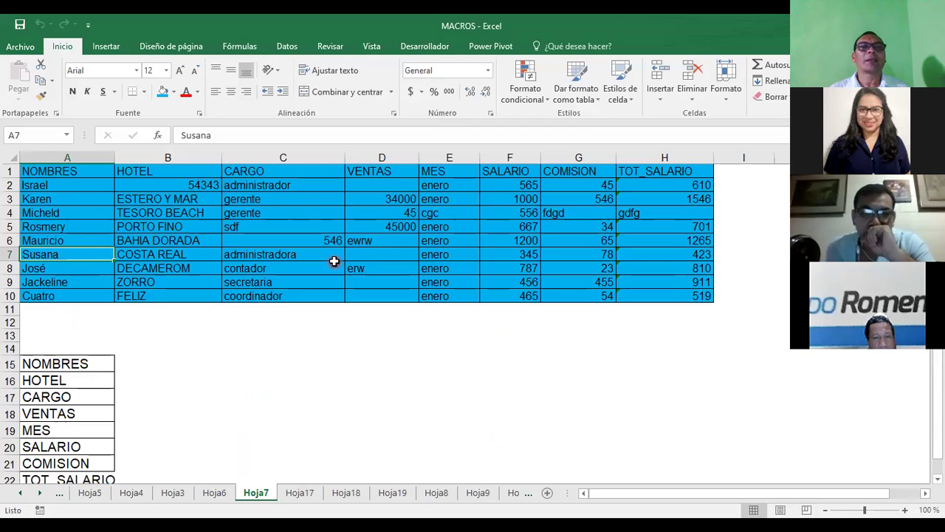
mouse_move(230, 199)
left_mouse_down()
mouse_move(270, 186)
mouse_move(271, 278)
left_mouse_up()
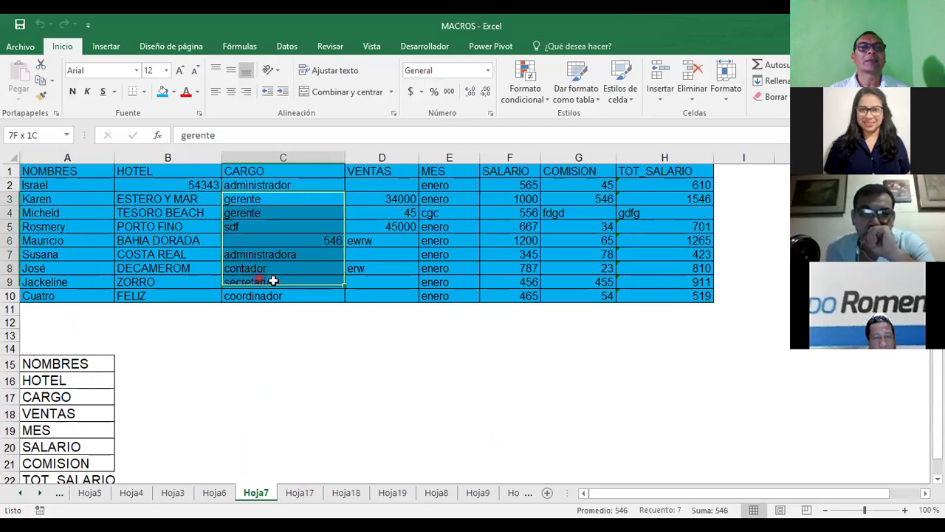
left_click_drag(346, 195, 355, 262)
left_click_drag(443, 185, 463, 264)
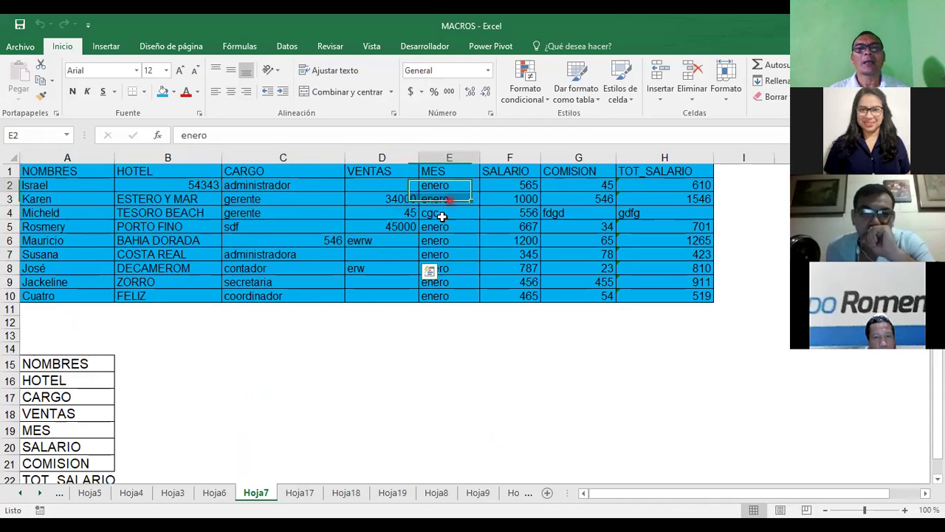
left_click_drag(488, 199, 544, 278)
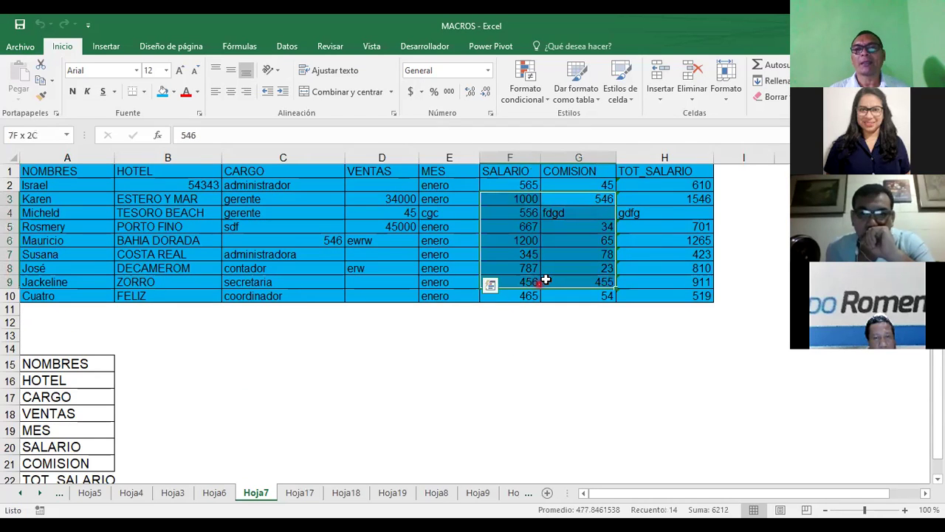
left_click_drag(668, 199, 680, 250)
left_click_drag(74, 199, 136, 288)
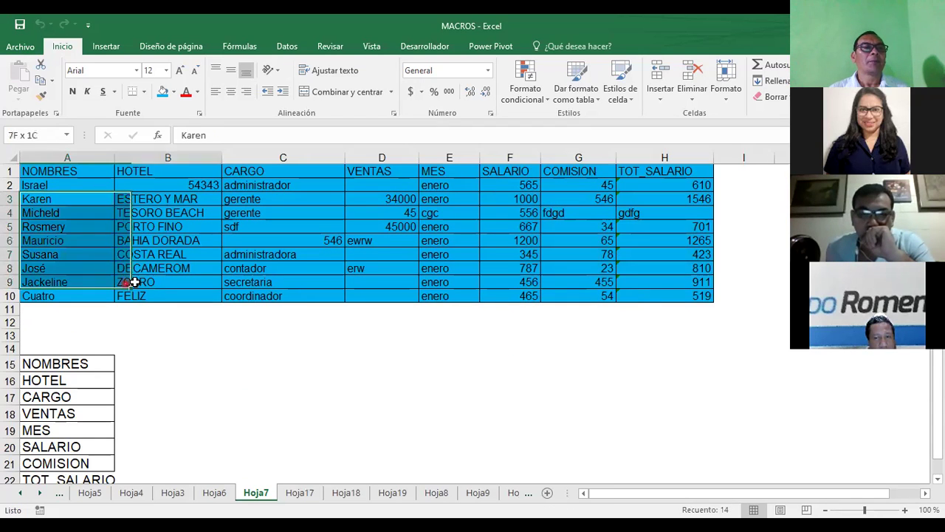
left_click(260, 186)
left_click_drag(259, 186, 259, 186)
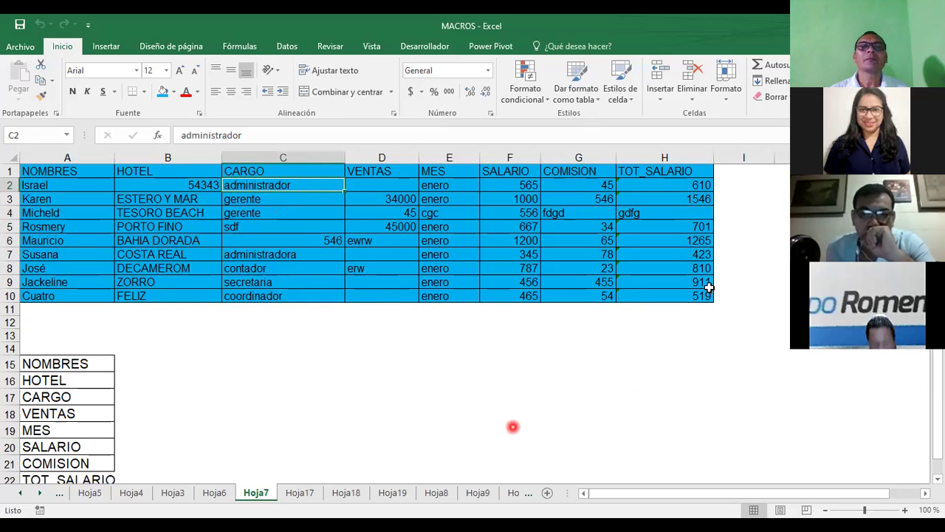
left_click(389, 347)
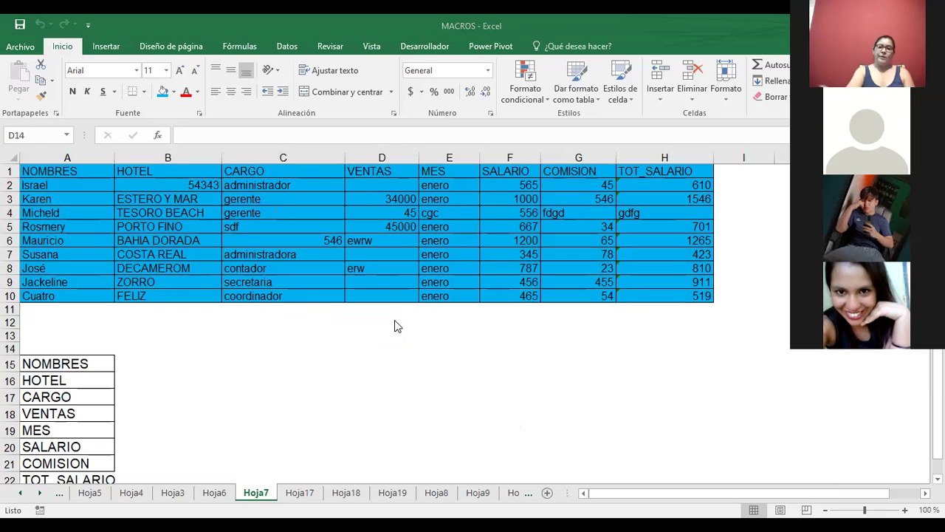
left_click(386, 185)
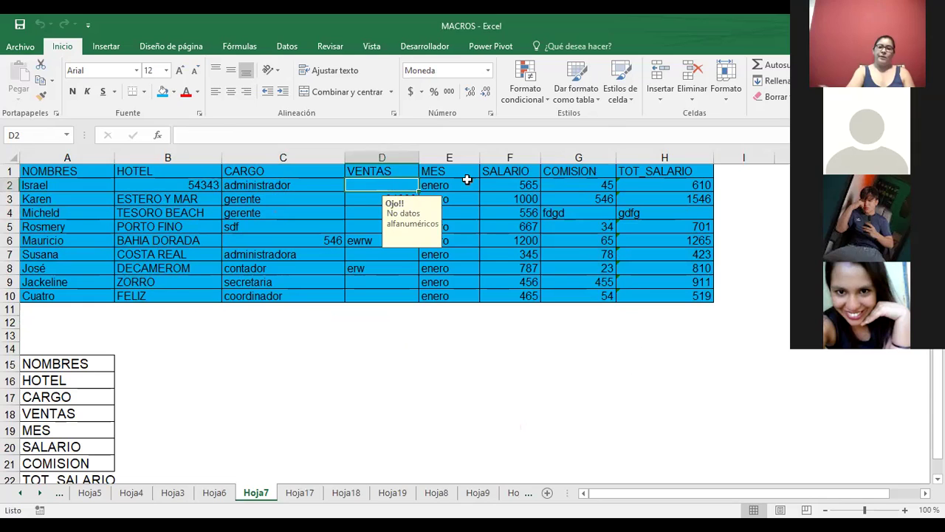
left_click(509, 156)
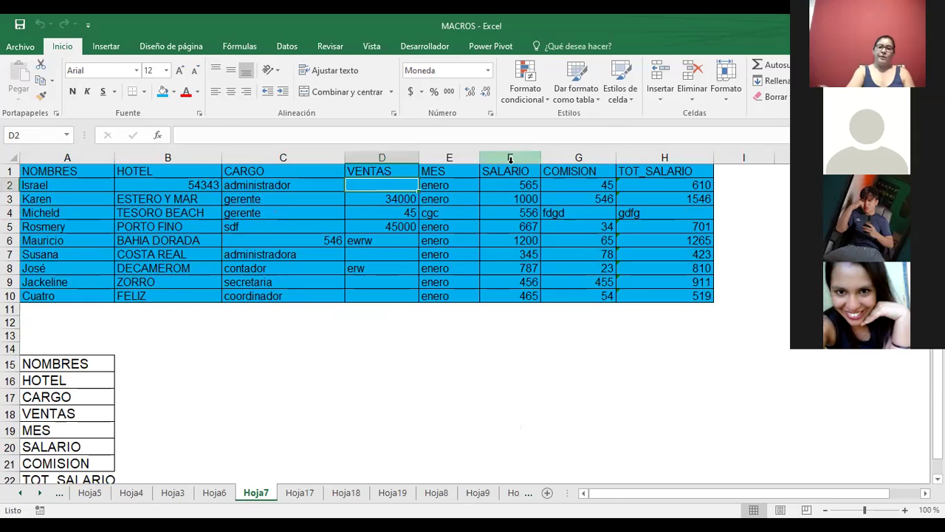
left_click(625, 228)
left_click(565, 183)
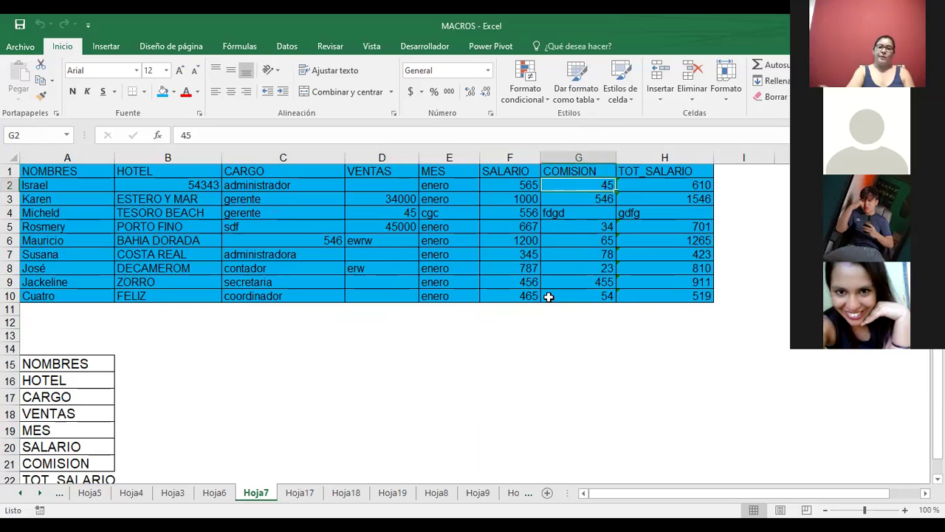
left_click(563, 212)
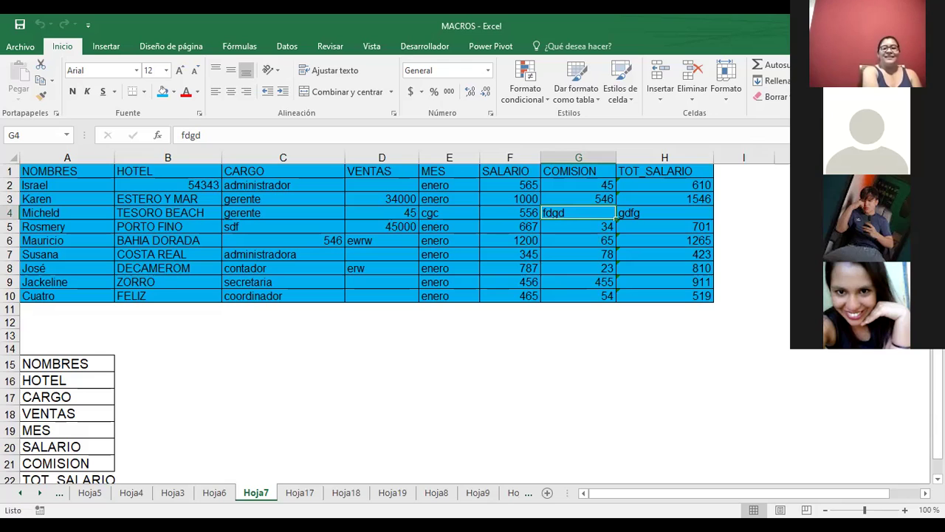
scroll(357, 319, "down", 1)
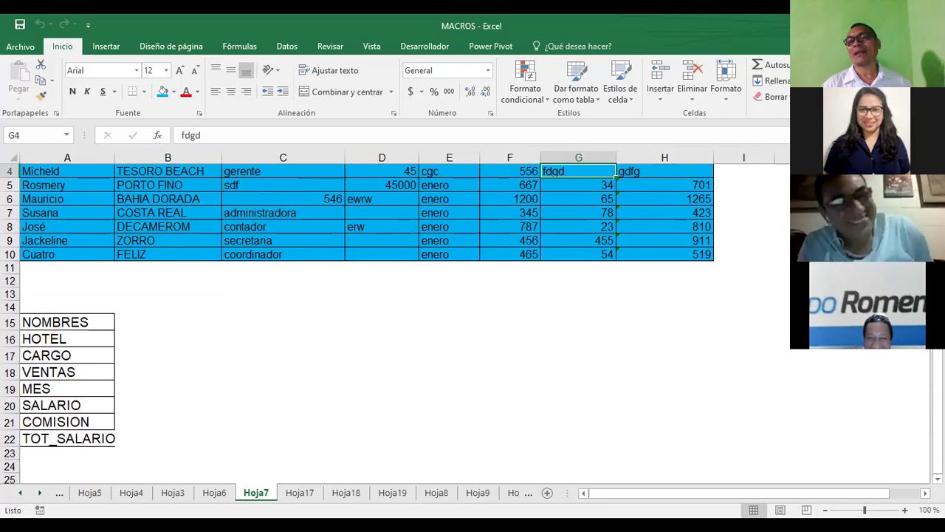
scroll(358, 319, "down", 2)
scroll(358, 319, "up", 3)
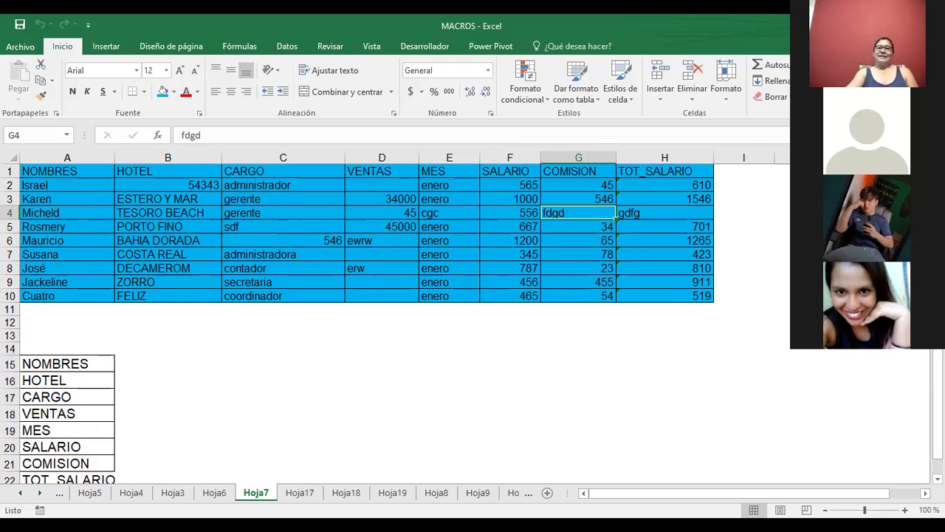
left_click(478, 217)
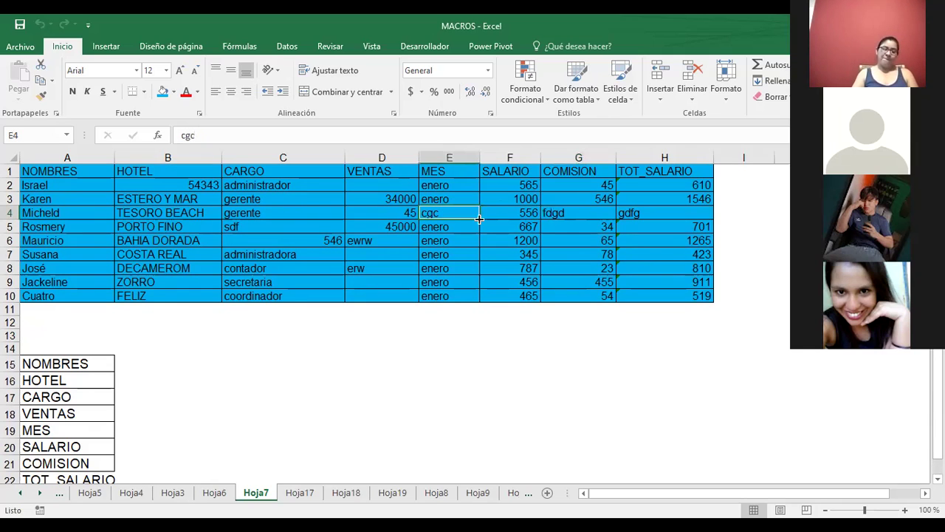
left_click(521, 222)
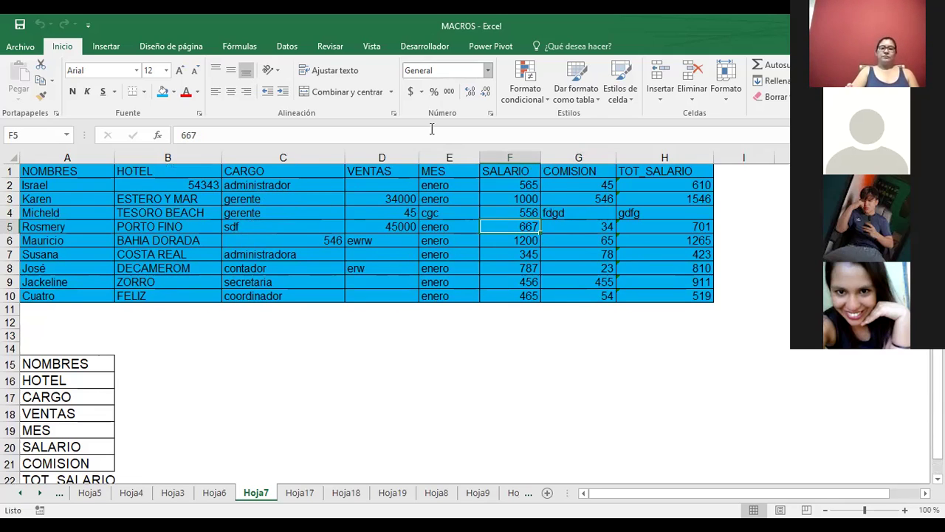
left_click_drag(576, 172, 593, 294)
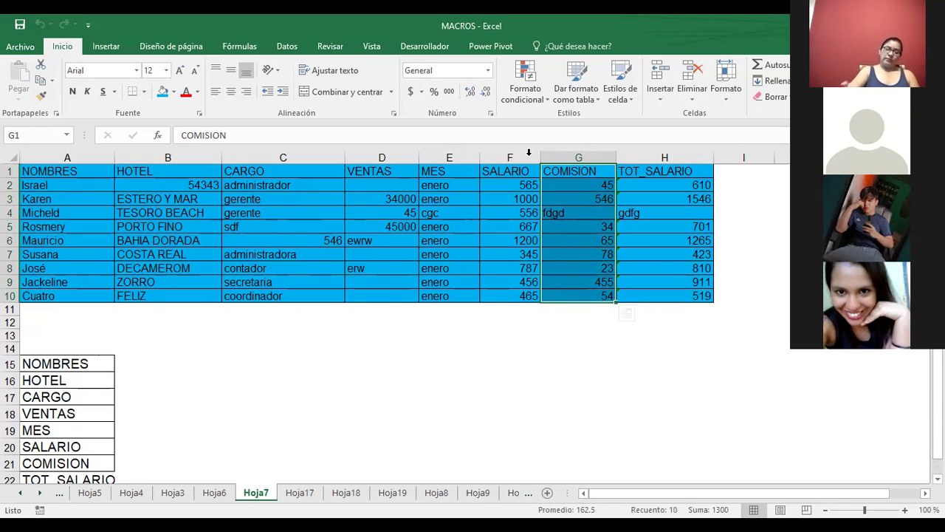
- Protect Hoja7 with no password, allowing Aplicar formato a columnas
left_click(319, 47)
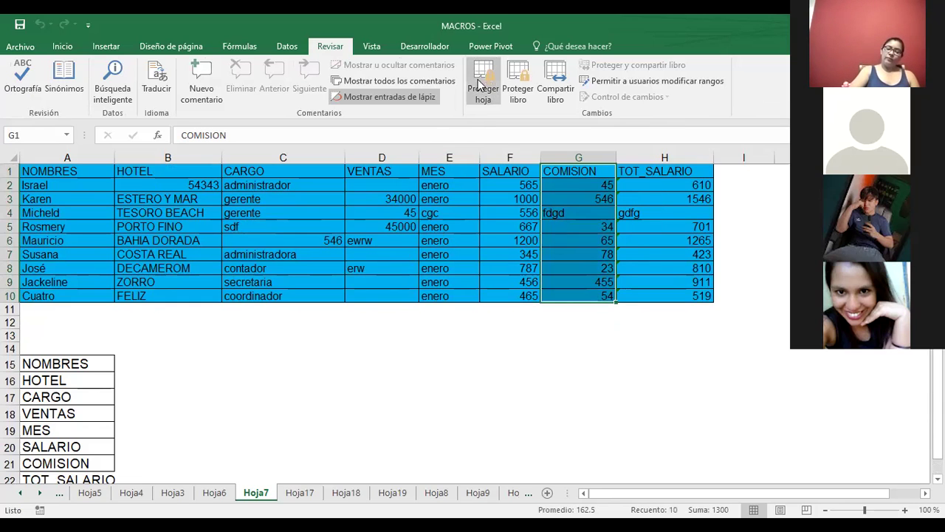
left_click(481, 81)
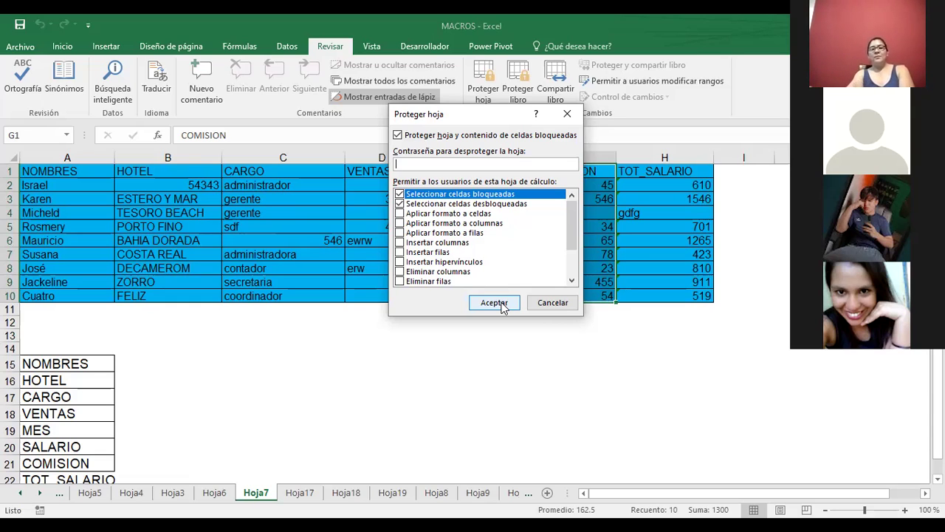
left_click(400, 223)
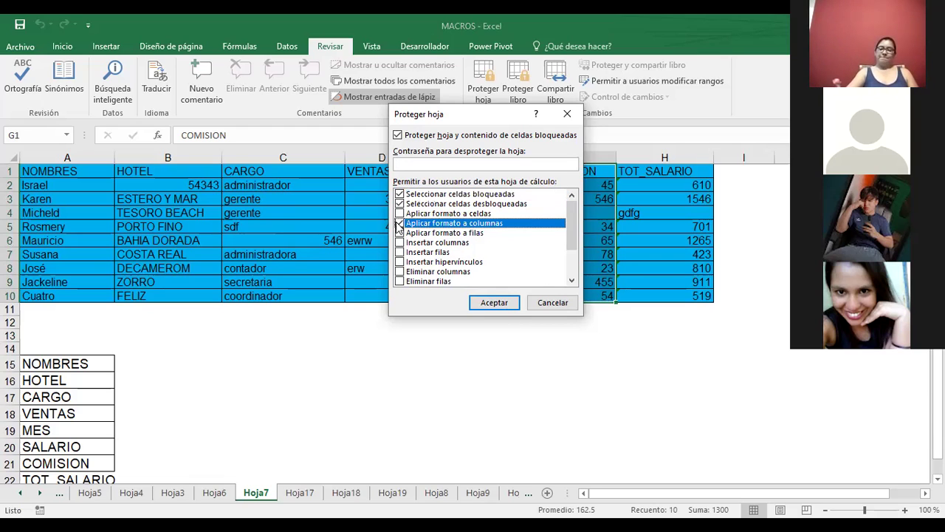
left_click(489, 305)
left_click(497, 220)
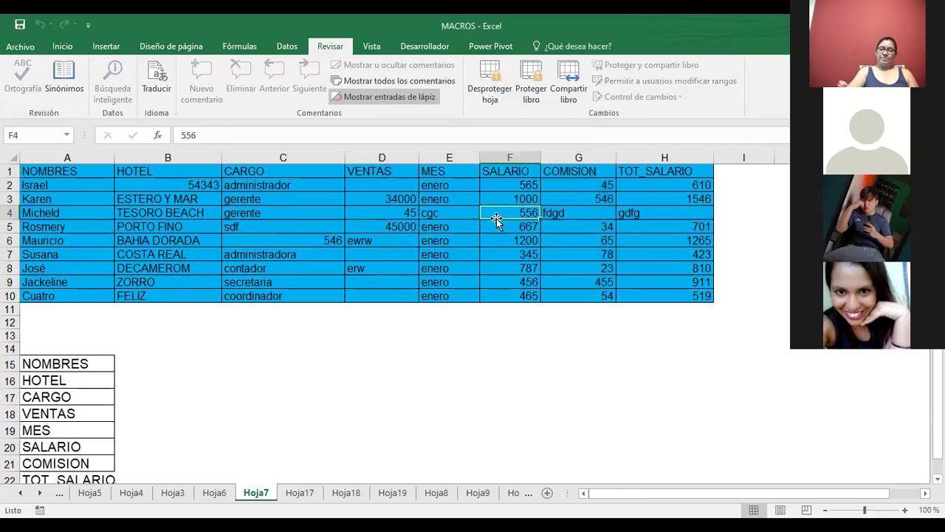
- Type FDG in C4 and FG in B8, then cancel the rejected FGD entry in D3
double_click(496, 218)
left_click(481, 307)
left_click(339, 216)
type("FDG")
left_click(194, 268)
type("FG")
left_click(328, 254)
left_click(385, 203)
type("FGD")
key("Return")
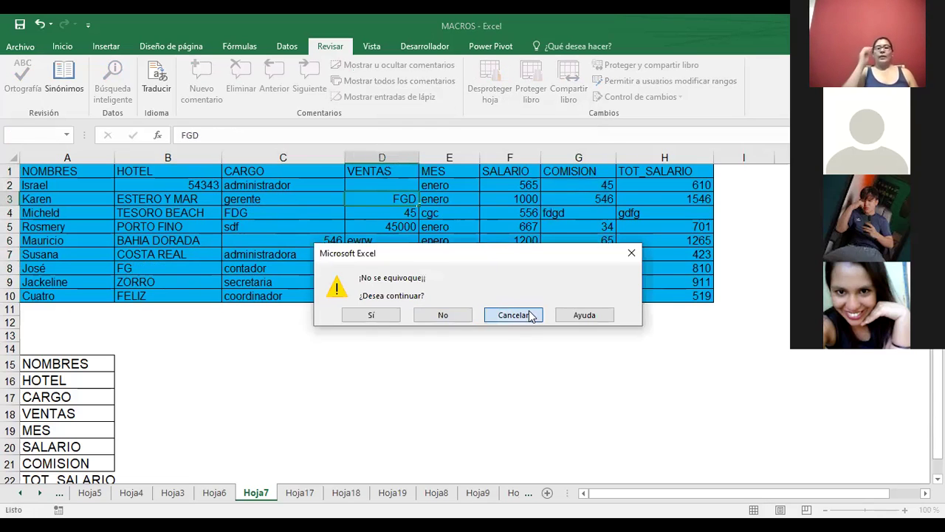
left_click(531, 317)
- Type FDG in G8, FDS in A6 and FDG in B6
left_click(576, 267)
type("FDG")
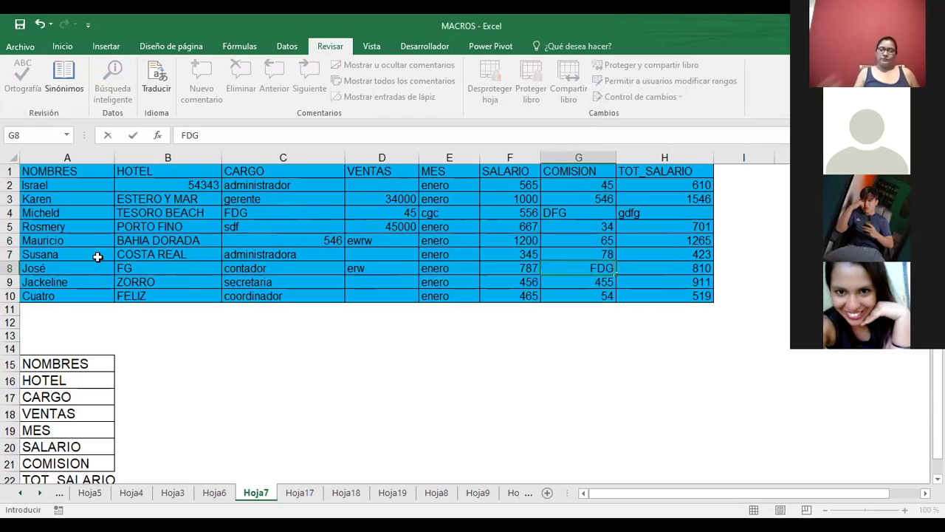
left_click(69, 240)
type("FDS")
left_click(185, 213)
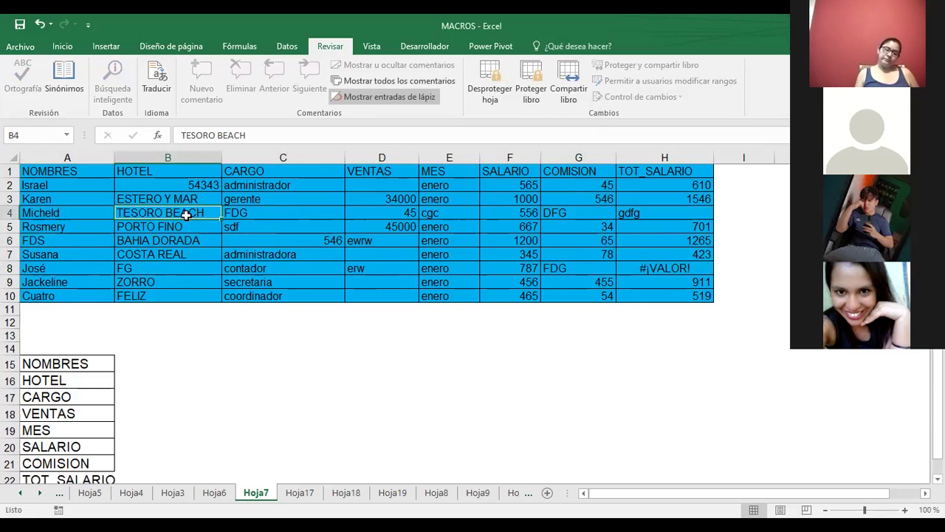
left_click(164, 246)
type("FDG")
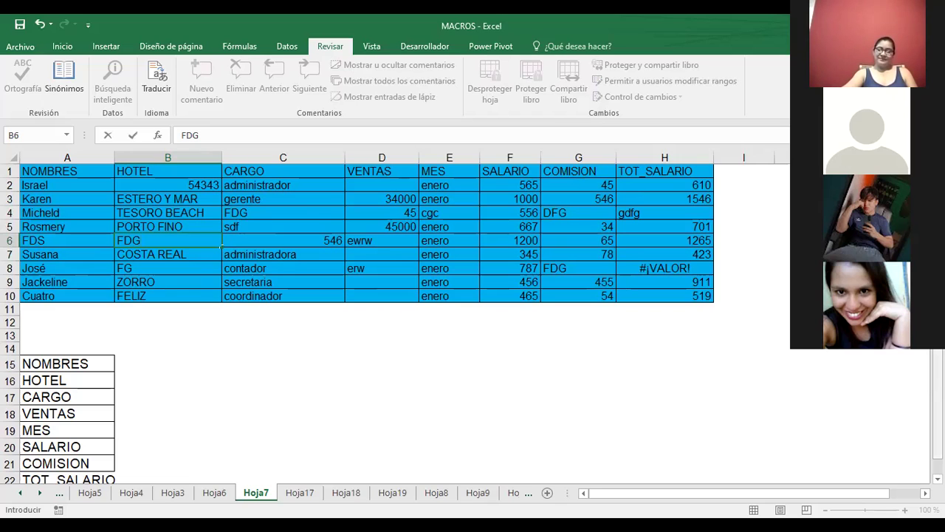
scroll(473, 325, "down", 1)
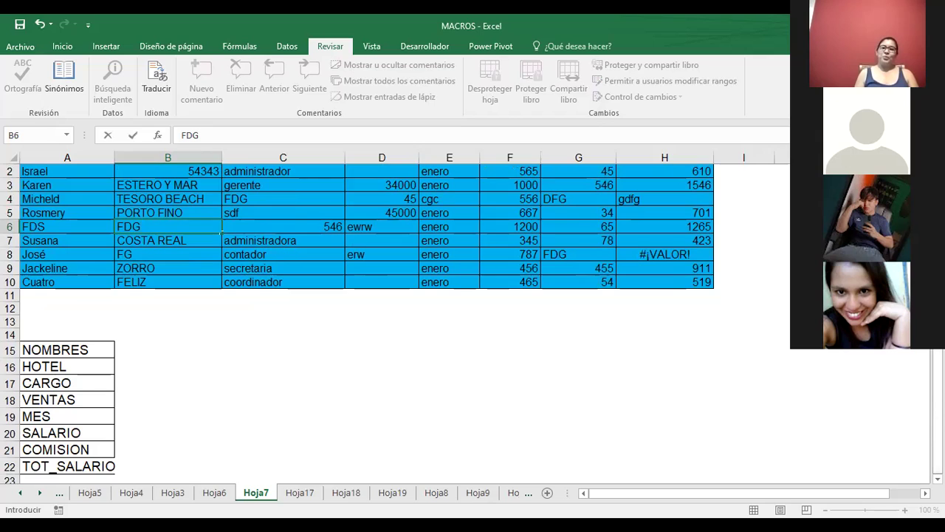
scroll(473, 325, "down", 1)
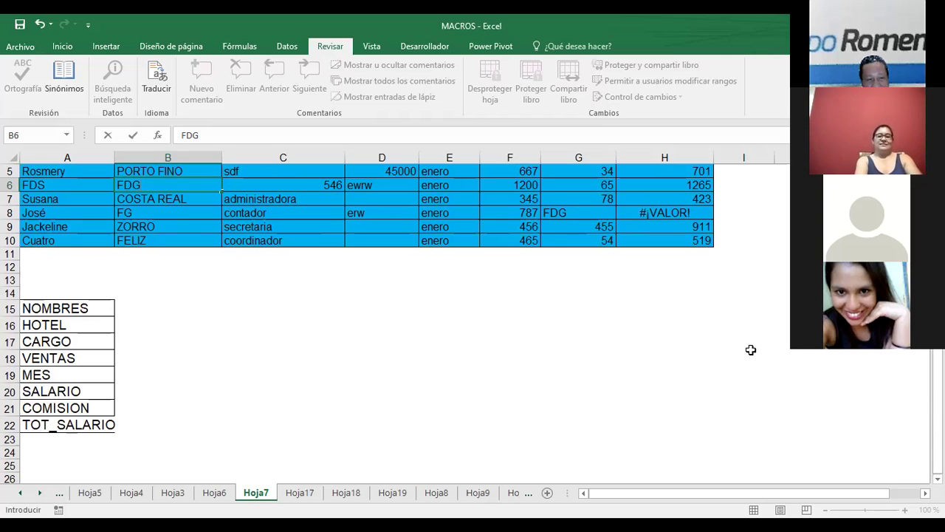
scroll(750, 349, "down", 2)
scroll(750, 349, "up", 2)
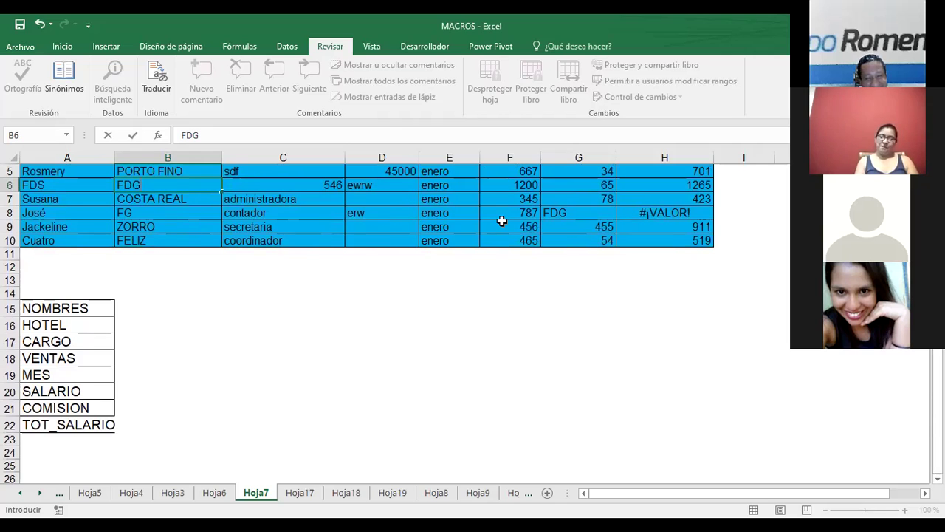
scroll(501, 221, "up", 2)
left_click(502, 185)
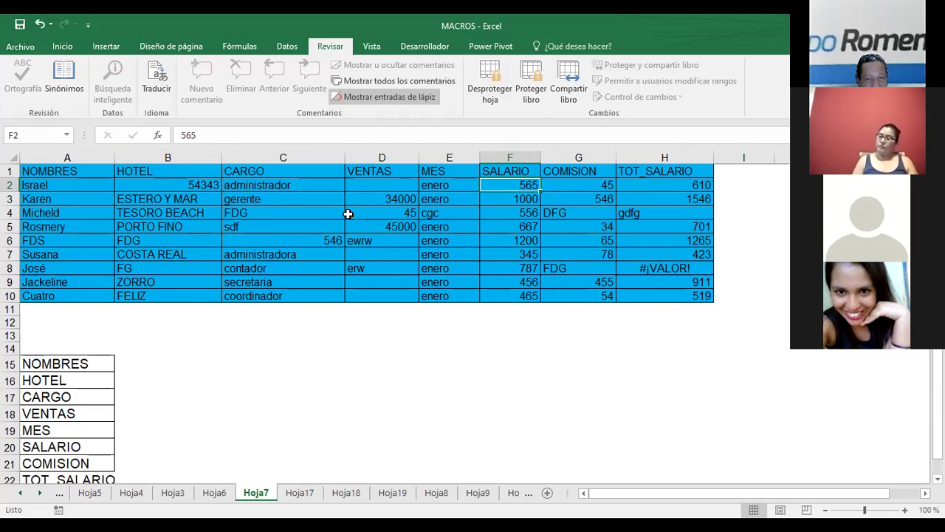
left_click(383, 194)
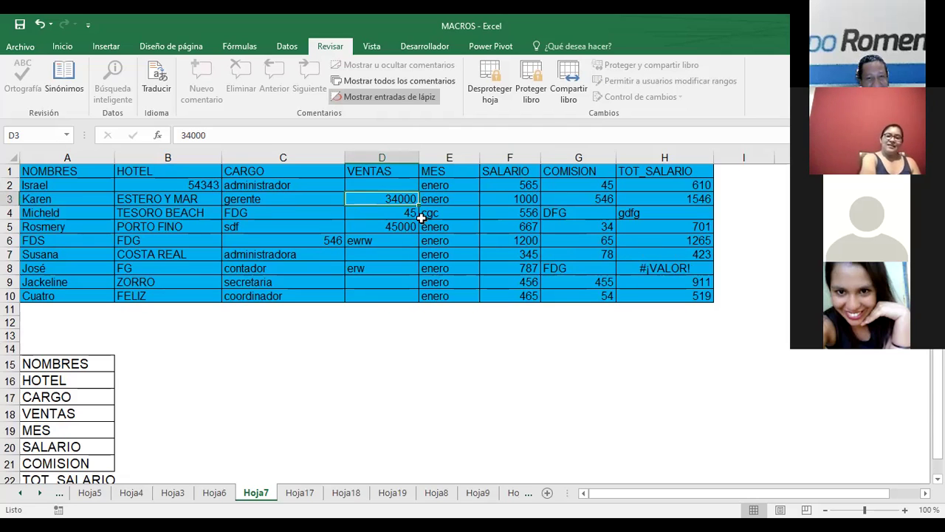
left_click(375, 180)
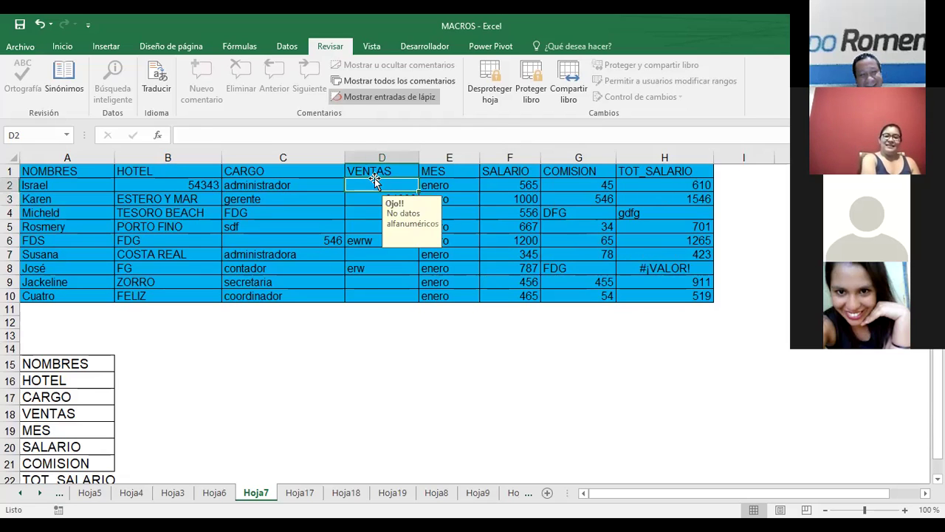
left_click(363, 228)
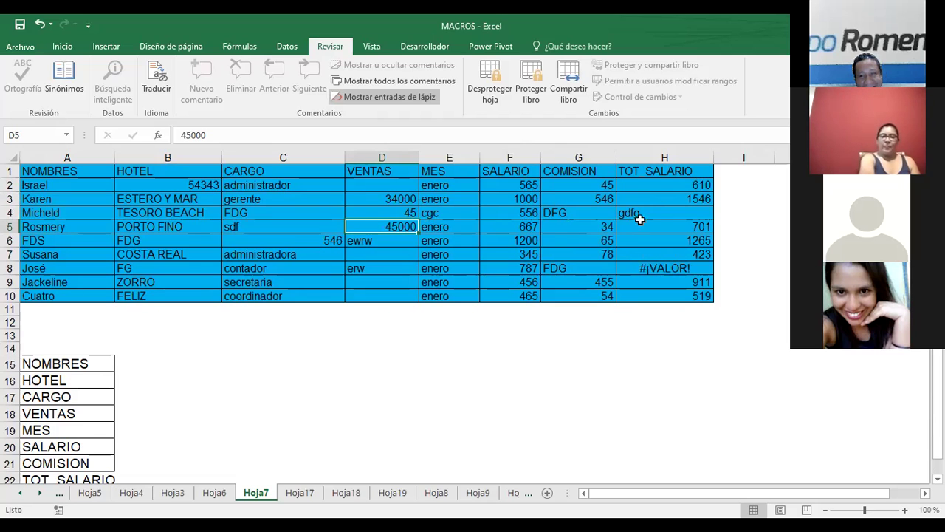
left_click(579, 243)
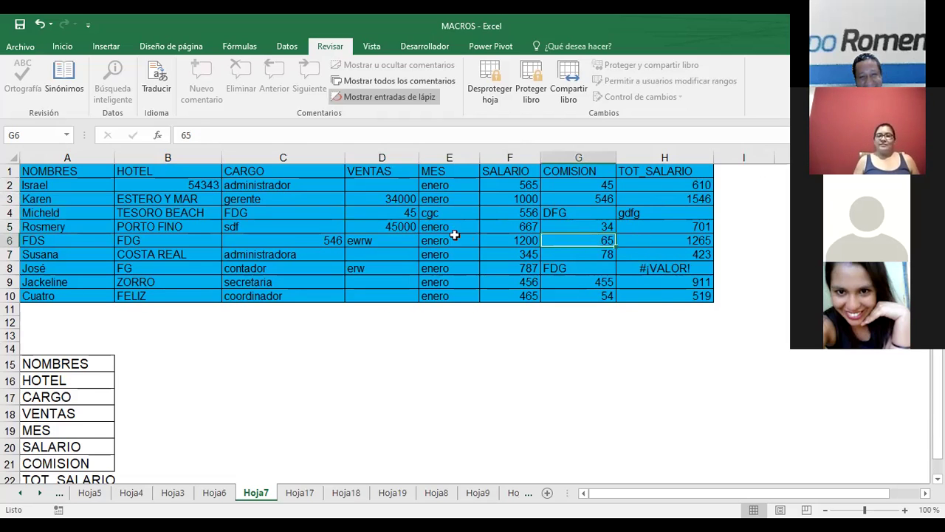
left_click(486, 186)
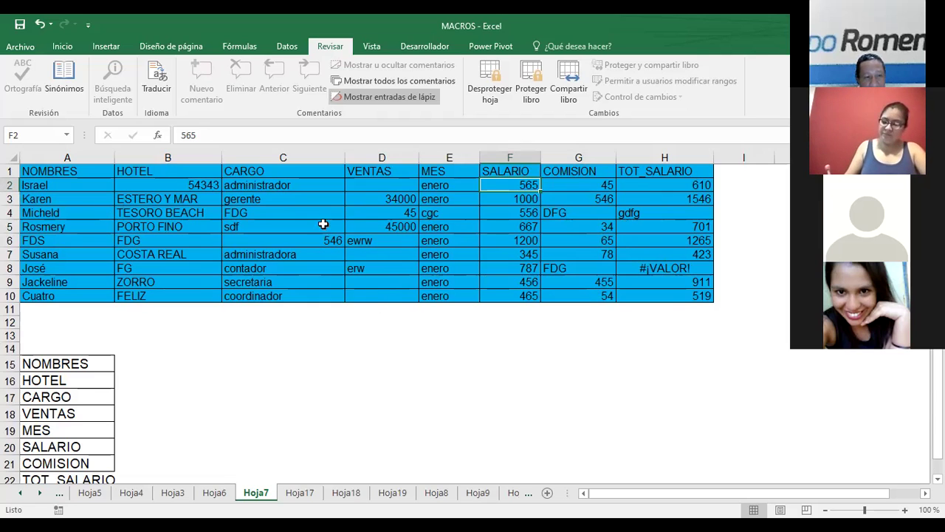
left_click(247, 215)
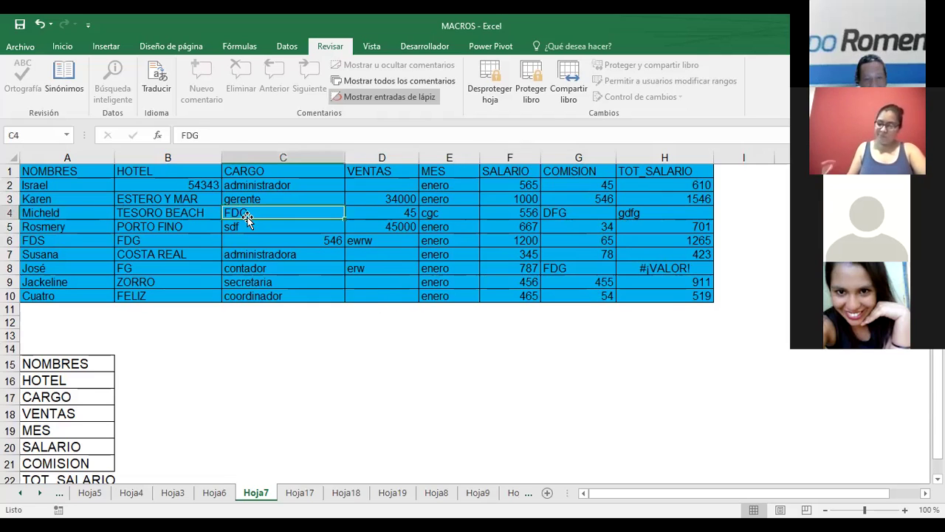
left_click(463, 259)
left_click(558, 213)
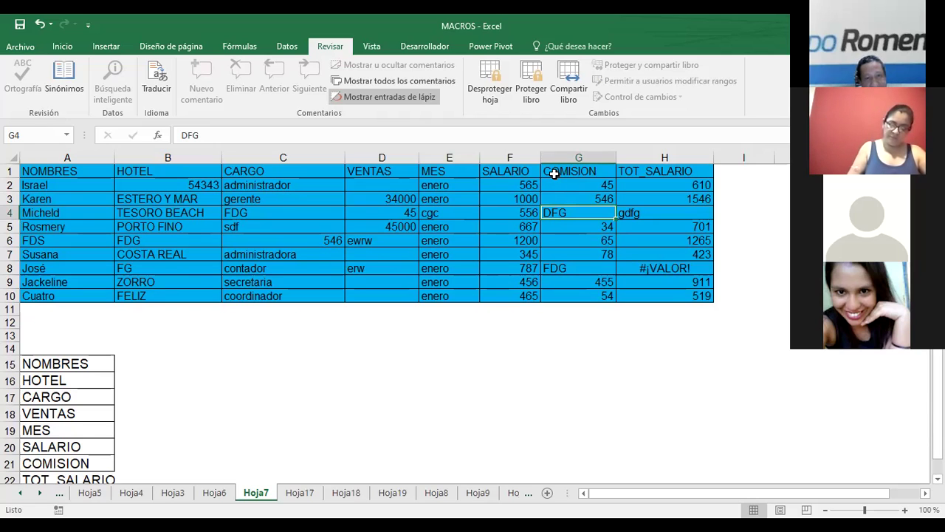
left_click(554, 173)
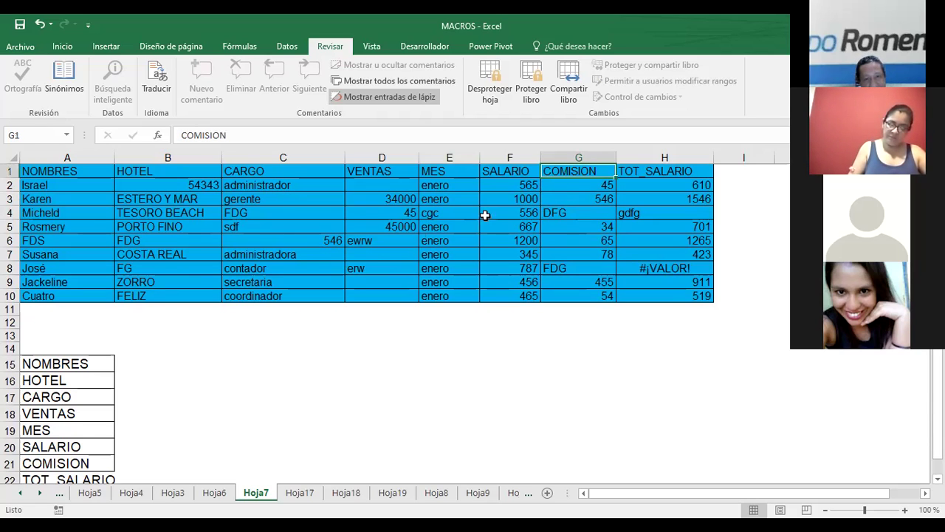
left_click(251, 196)
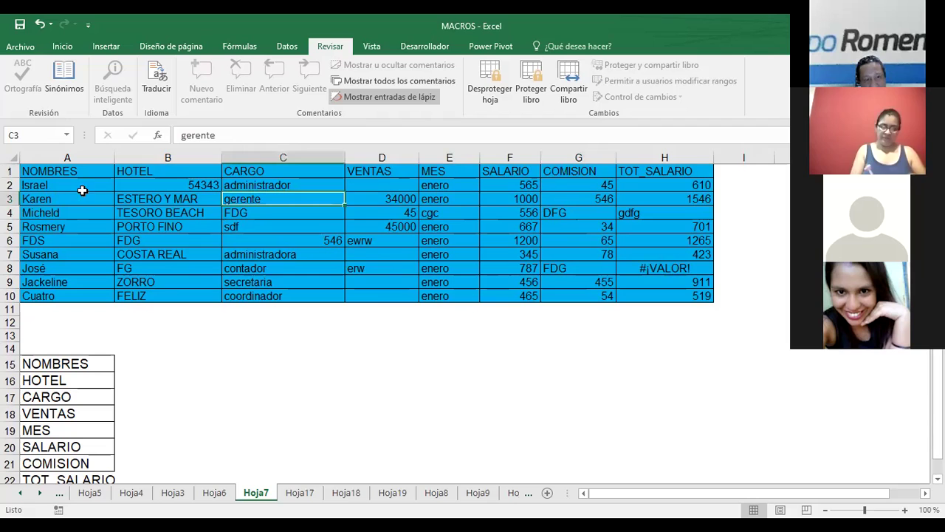
left_click(9, 157)
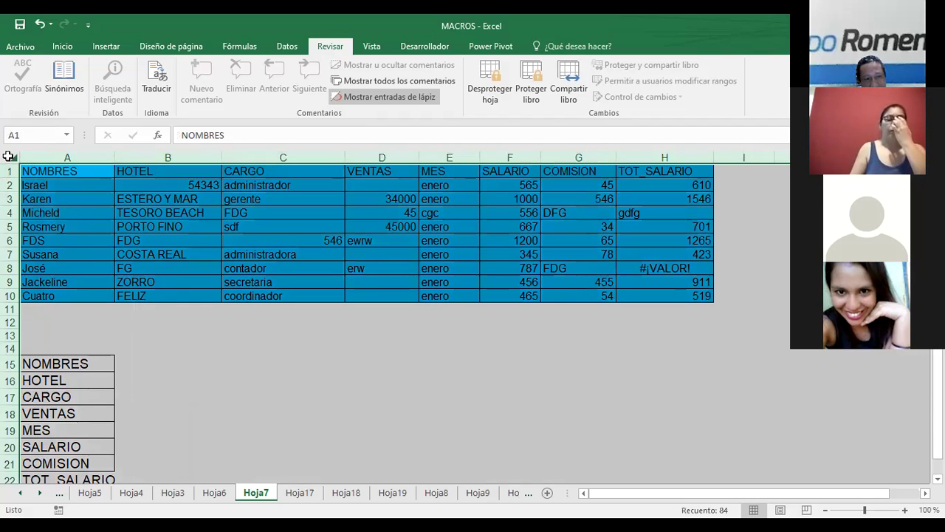
right_click(11, 161)
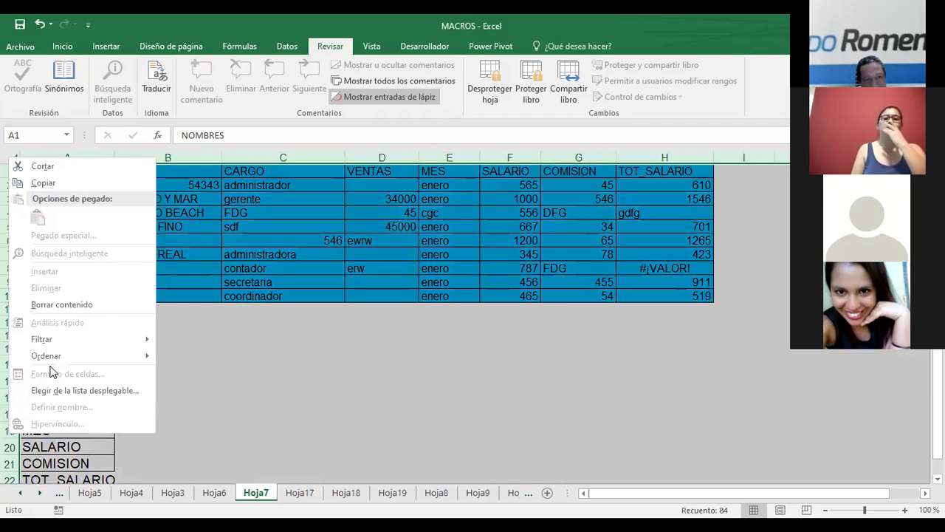
- Unprotect Hoja7 and clear the Bloqueada setting for all cells on the sheet
left_click(489, 85)
left_click(481, 273)
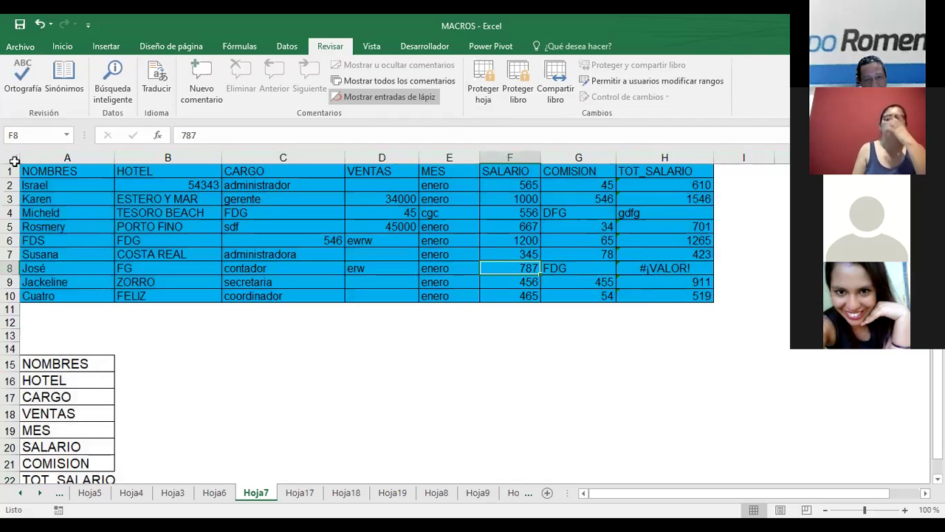
left_click(14, 157)
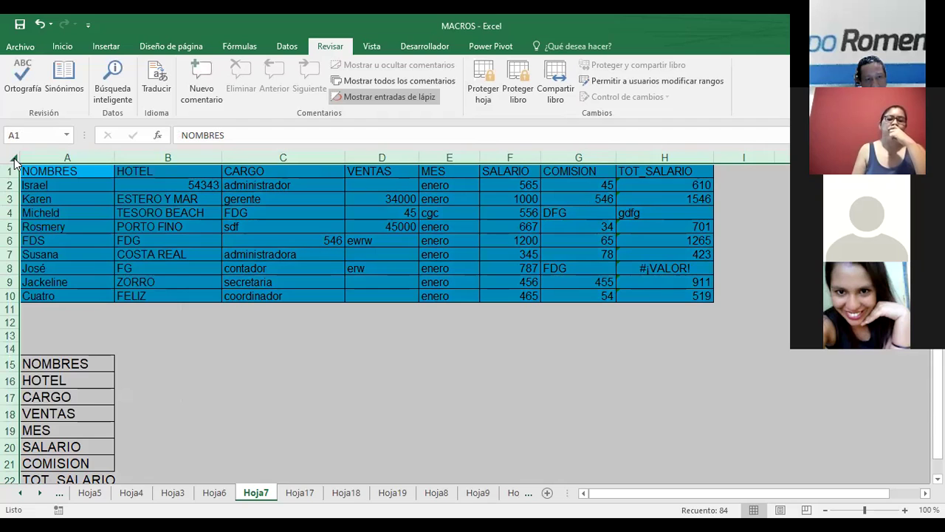
right_click(14, 159)
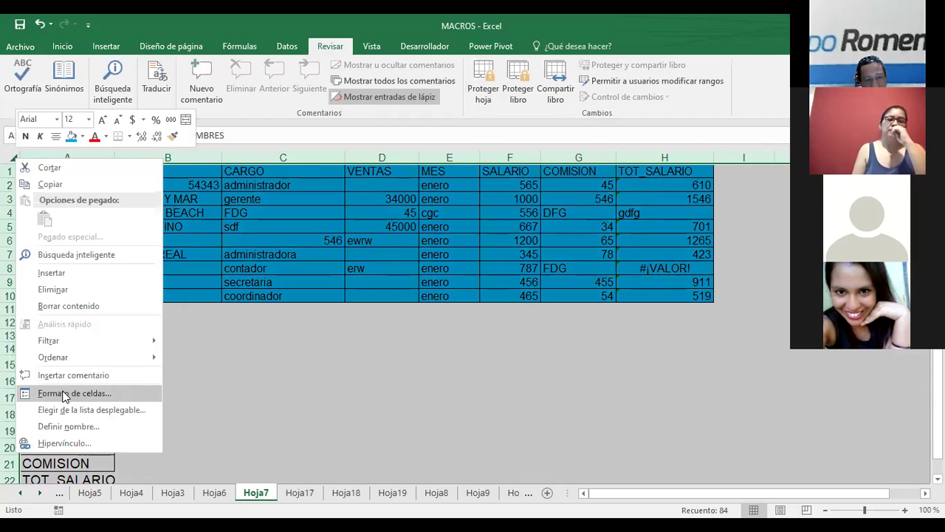
left_click(64, 393)
left_click(21, 244)
left_click(20, 244)
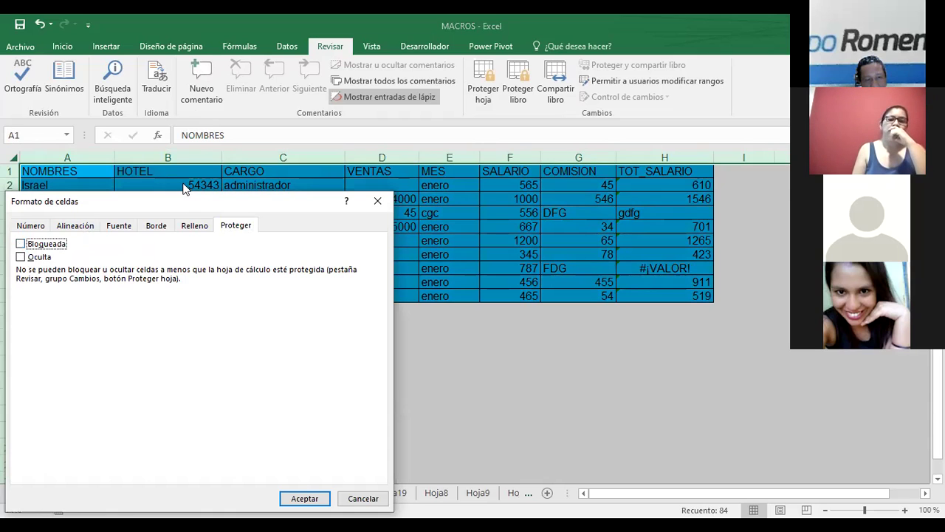
key("Return")
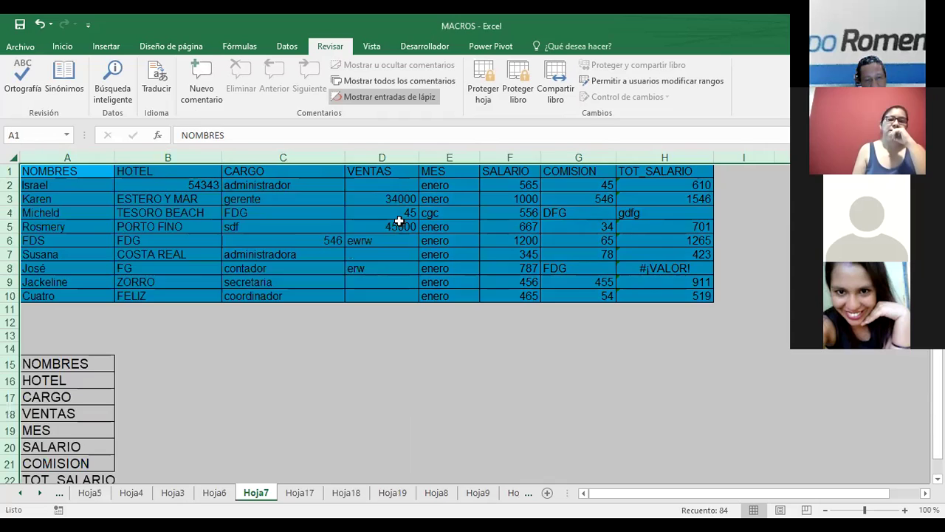
- Select C1:C10 and F1:F10 and set them as Bloqueada in Formato de celdas
left_click(381, 226)
left_click_drag(510, 172, 509, 293)
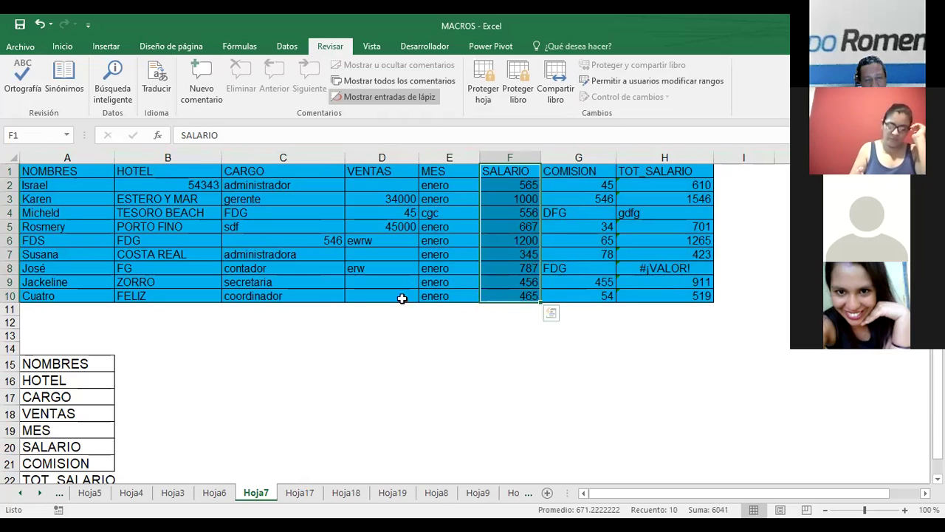
left_click_drag(272, 171, 278, 295, "ctrl")
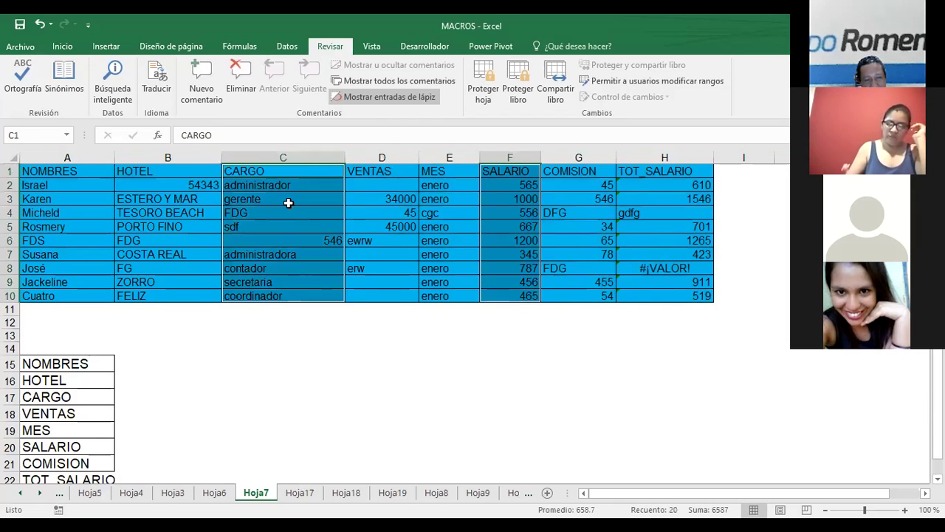
right_click(290, 203)
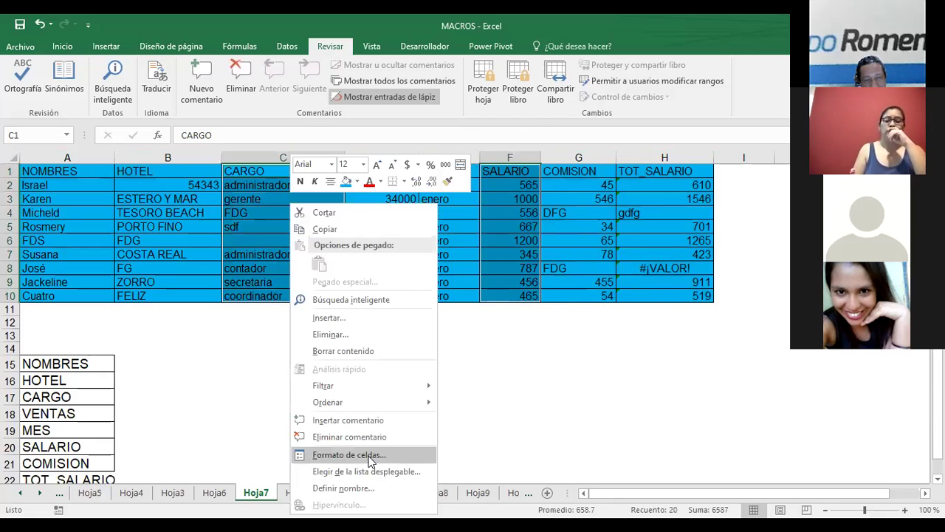
left_click(371, 462)
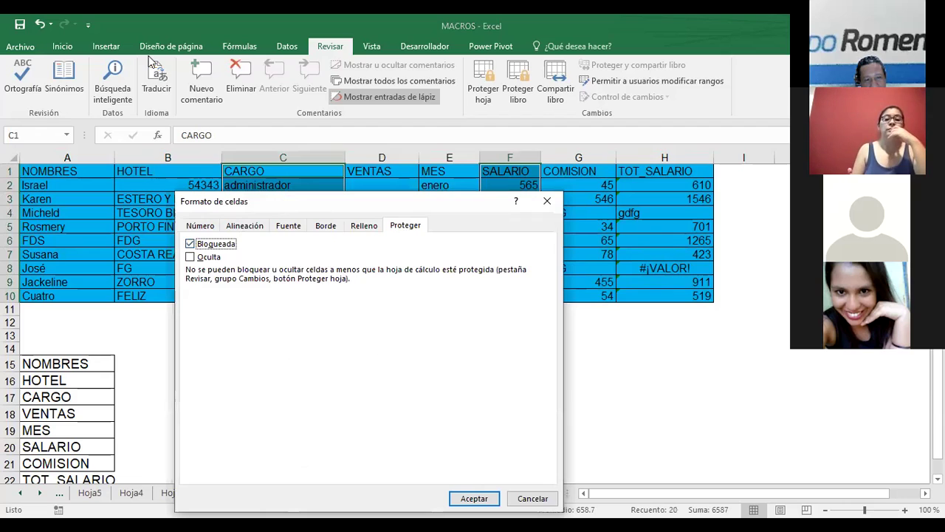
left_click_drag(151, 63, 151, 64)
left_click(332, 359)
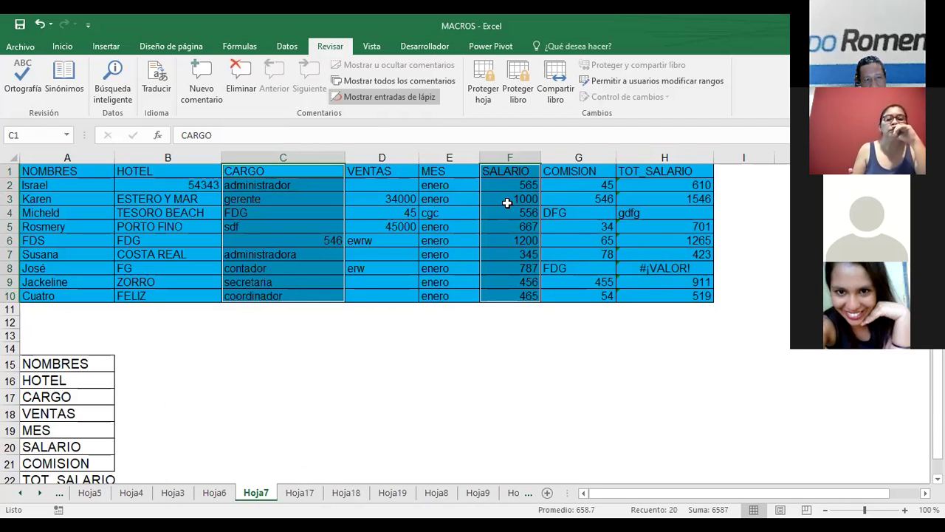
right_click(508, 202)
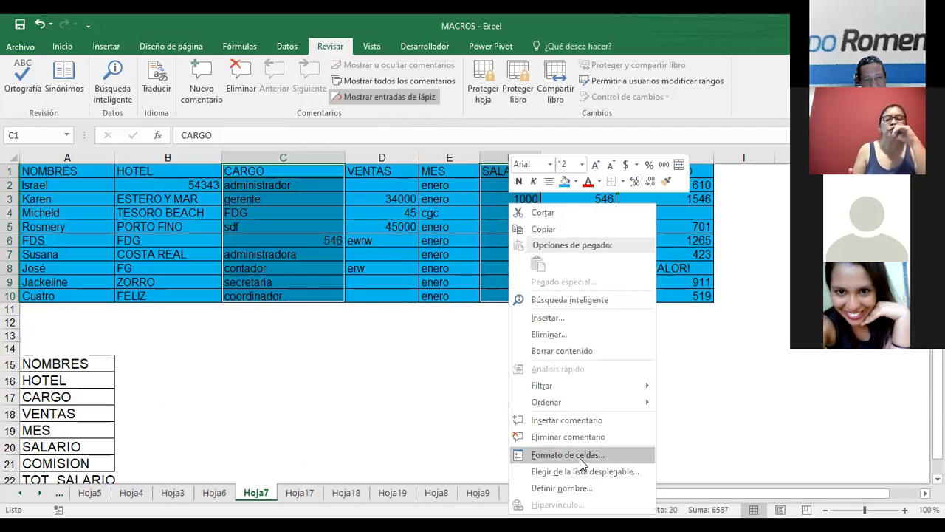
left_click(582, 456)
left_click(401, 245)
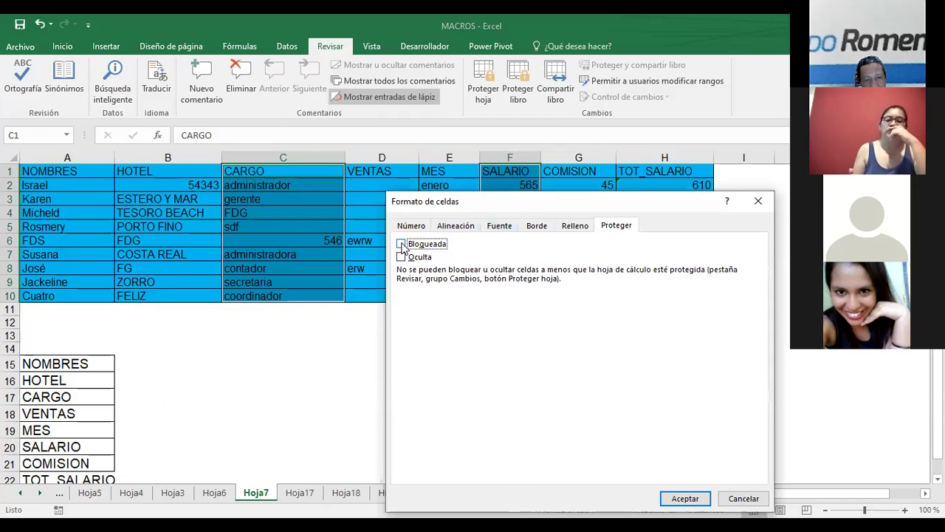
left_click(683, 500)
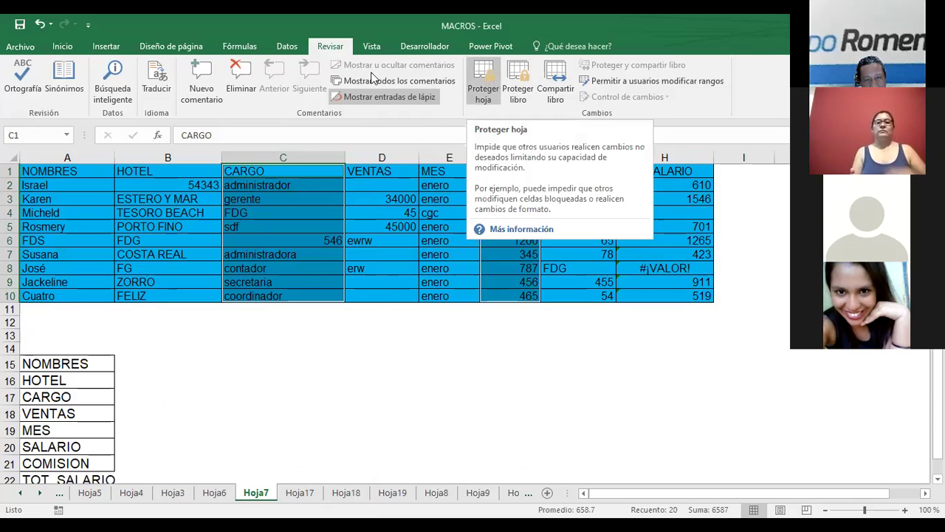
- Protect Hoja7 with a password, disallowing column formatting, and confirm the re-entered password
left_click(477, 93)
left_click(401, 224)
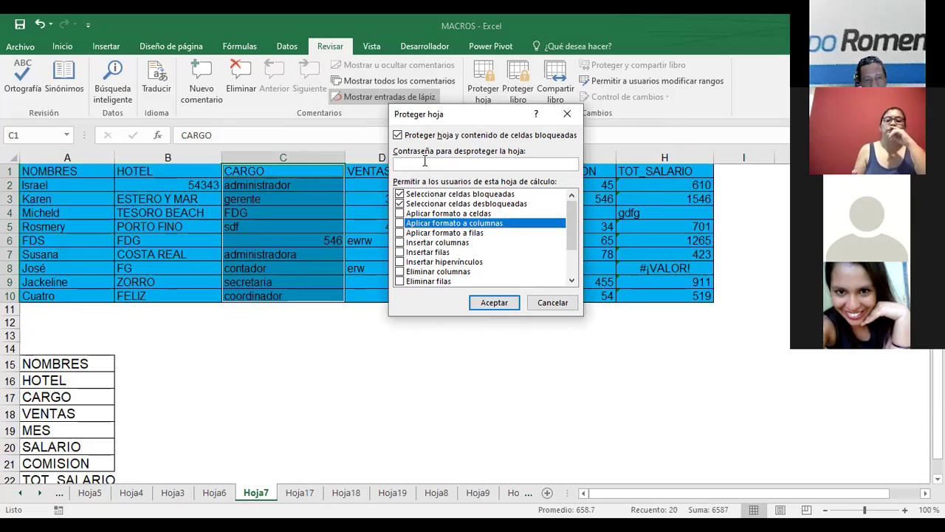
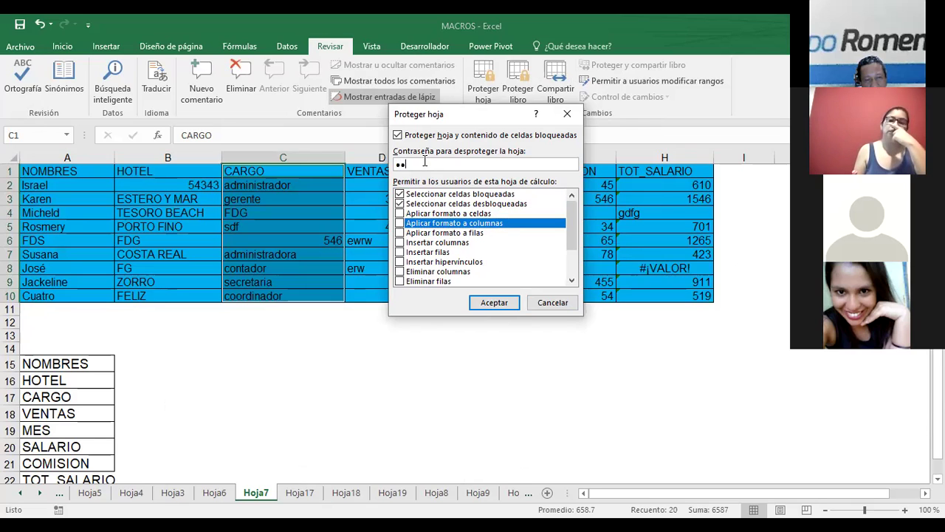
left_click(495, 304)
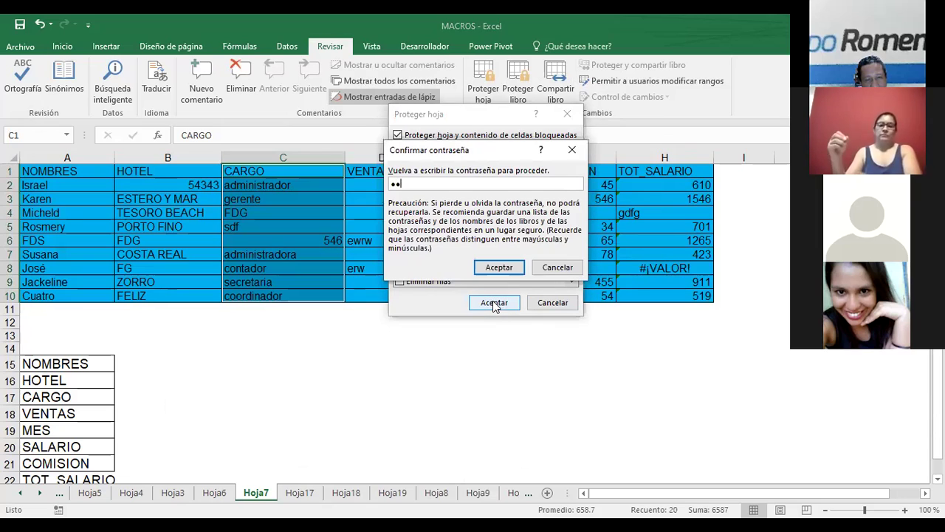
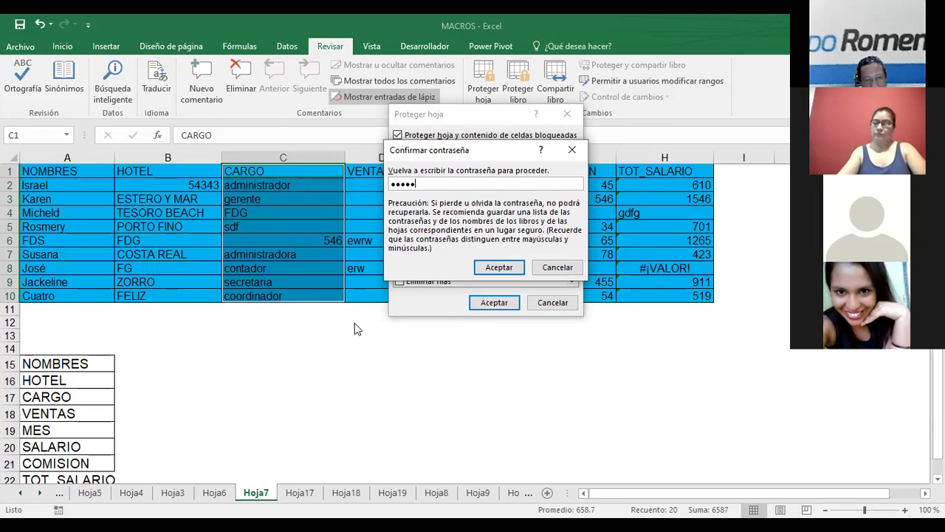
left_click(507, 266)
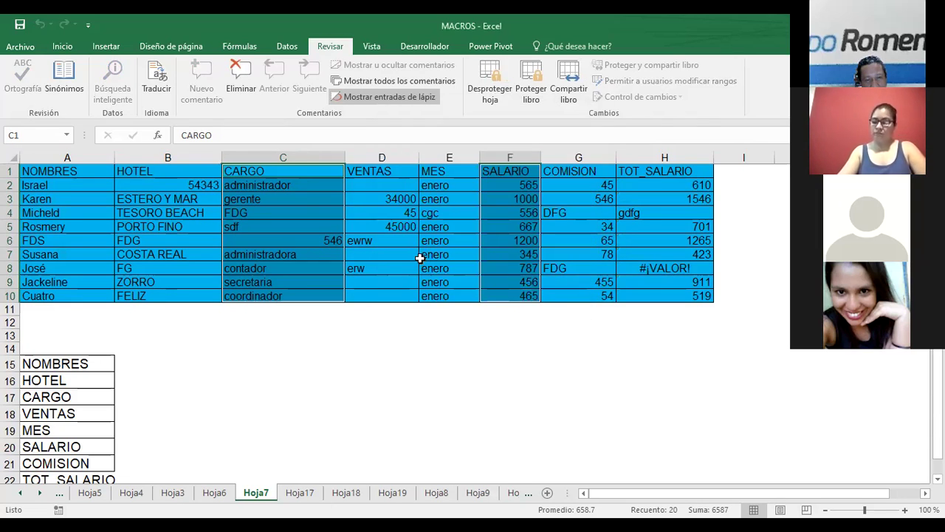
left_click(421, 257)
- Confirm C6 and F5 refuse edits, and see CVXC in D4 rejected by validation
left_click(293, 237)
double_click(293, 237)
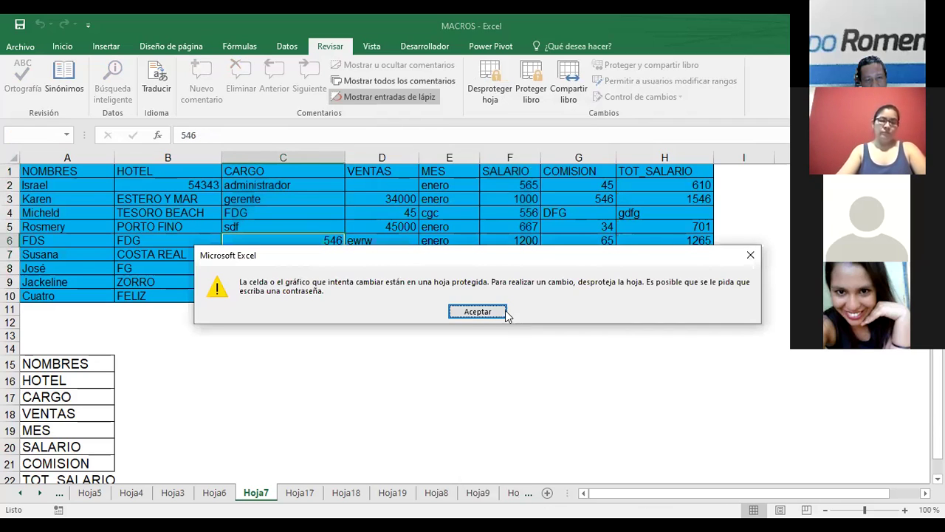
key("Return")
left_click(390, 212)
type("CVXC")
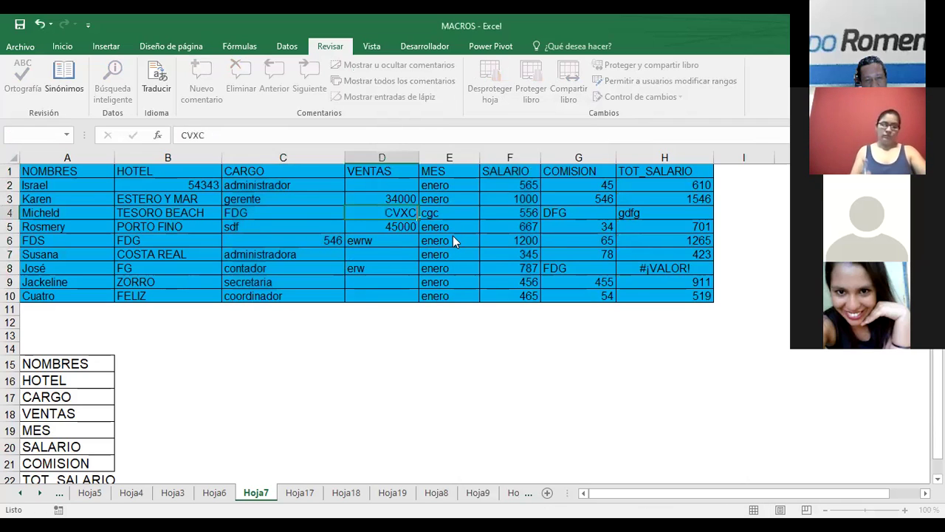
key("Return")
left_click(479, 311)
left_click(517, 226)
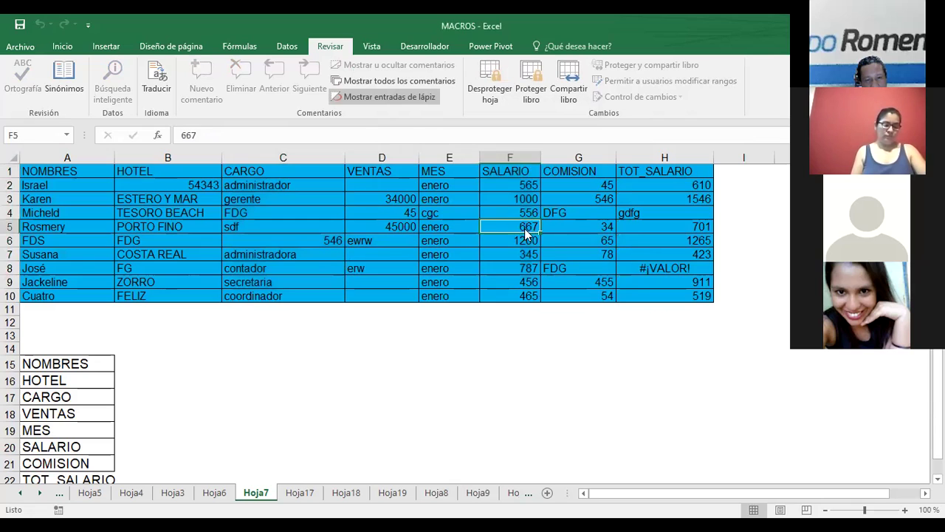
double_click(517, 226)
key("Return")
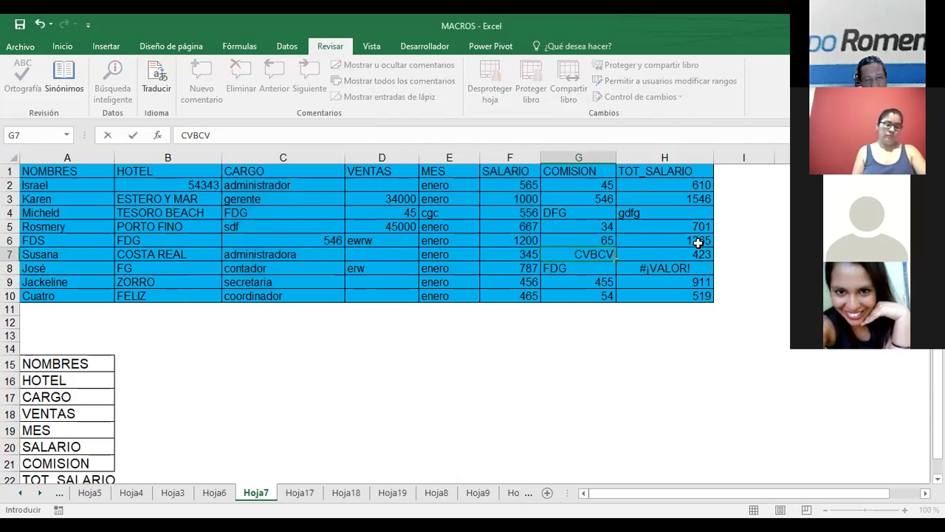
- Enter VCB in B6 and ERWRWR in D1; cancel the rejected D3 text entry
left_click(162, 242)
type("VCB")
left_click(87, 231)
left_click(204, 242)
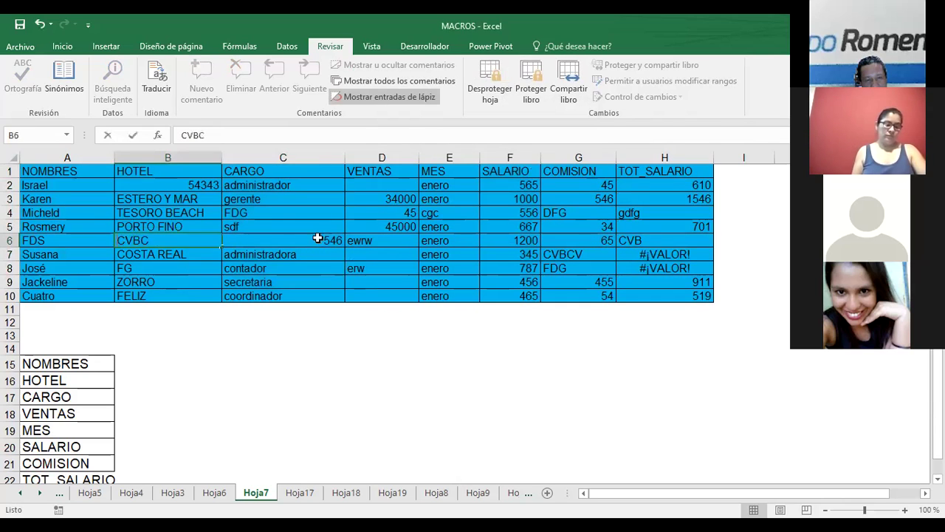
left_click_drag(287, 213, 287, 200)
left_click(381, 227)
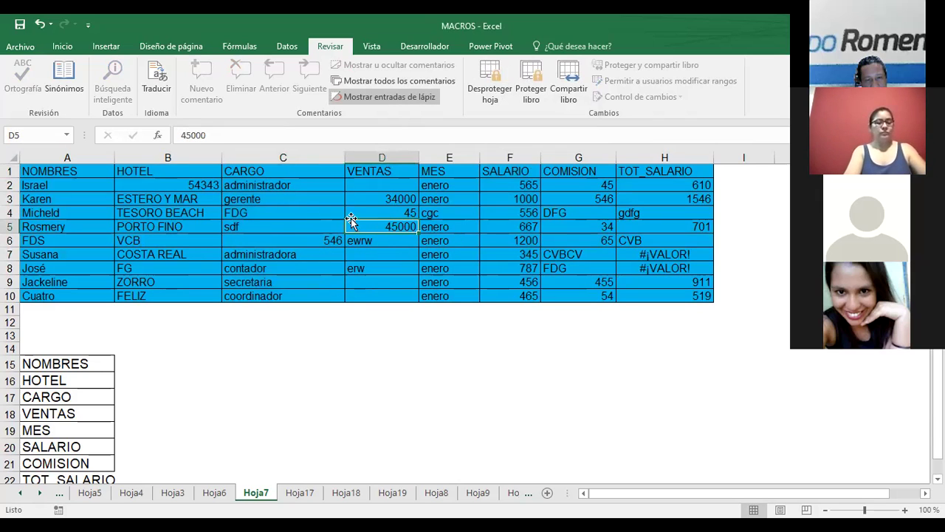
left_click(390, 170)
type("ERWRWR")
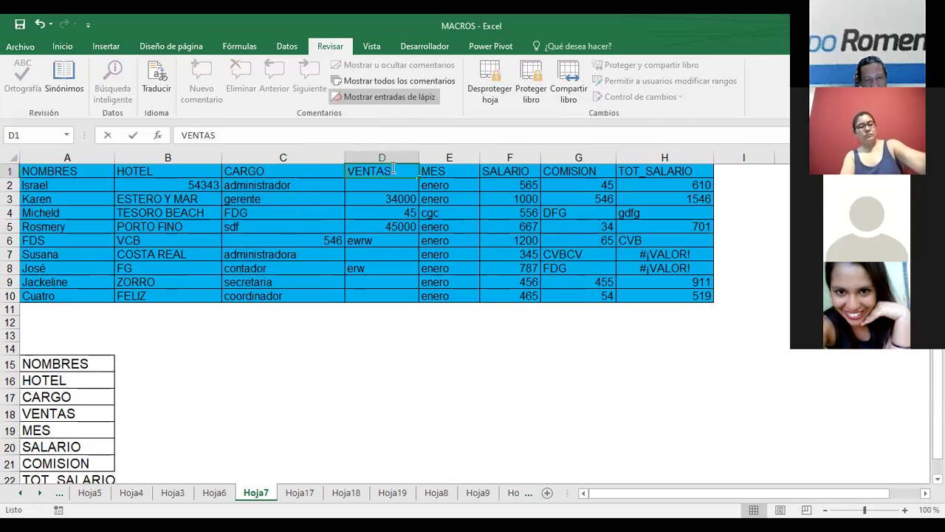
left_click(389, 197)
type("DFDGFGFDGDGDF")
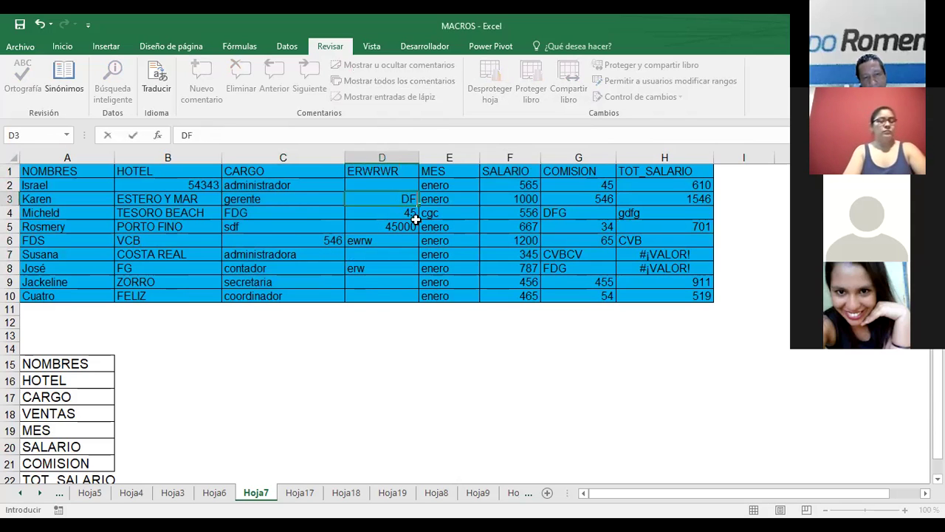
type("GFGDFGDGDF")
key("Return")
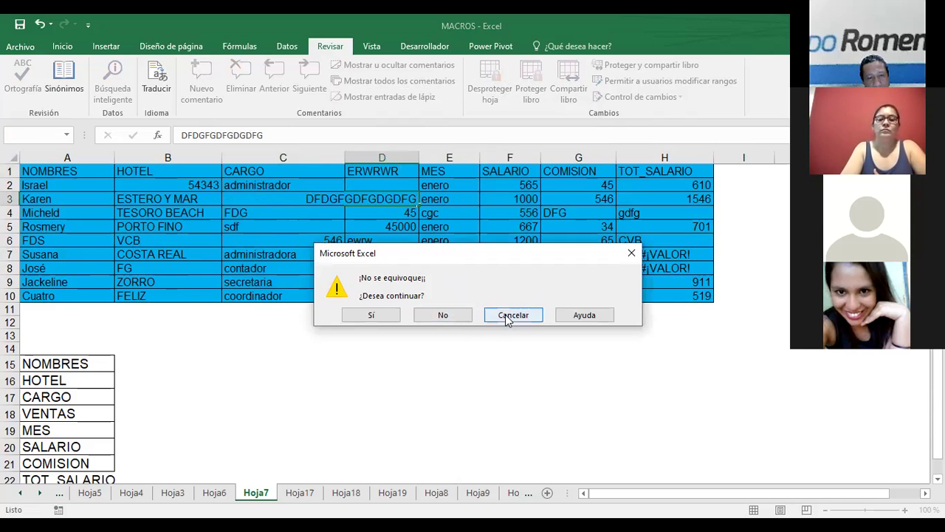
left_click(514, 315)
- Try editing locked cells C1, C3 and F1, dismissing each protected-sheet warning
left_click(251, 173)
double_click(477, 310)
left_click(509, 318)
left_click(277, 198)
double_click(277, 198)
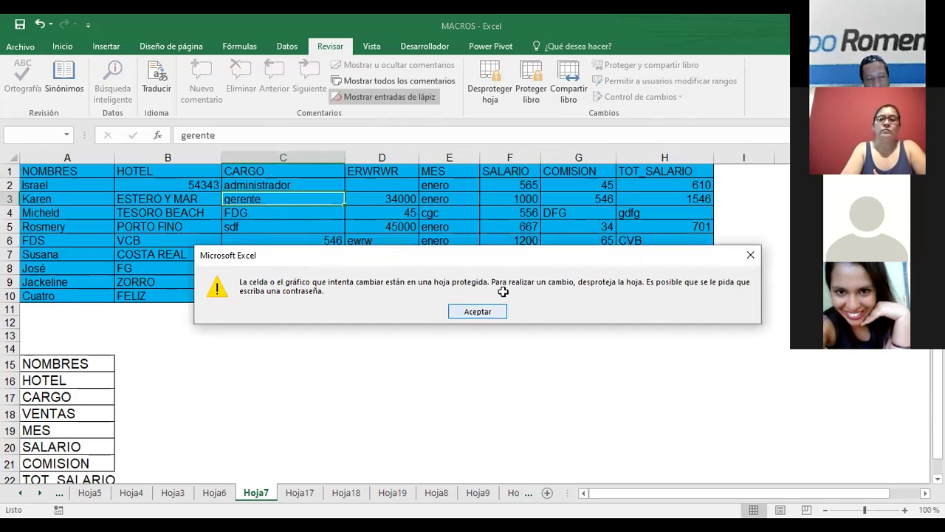
key("Return")
left_click(507, 171)
key("F2")
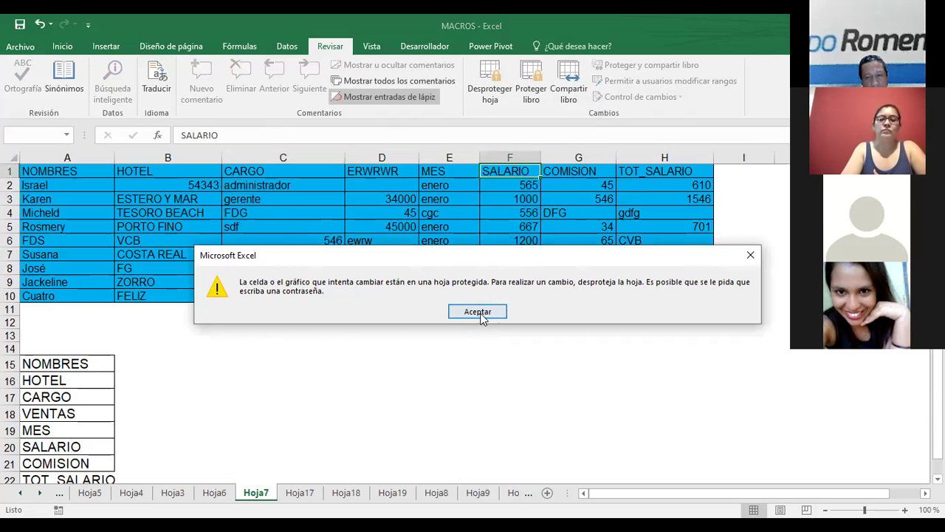
left_click(477, 312)
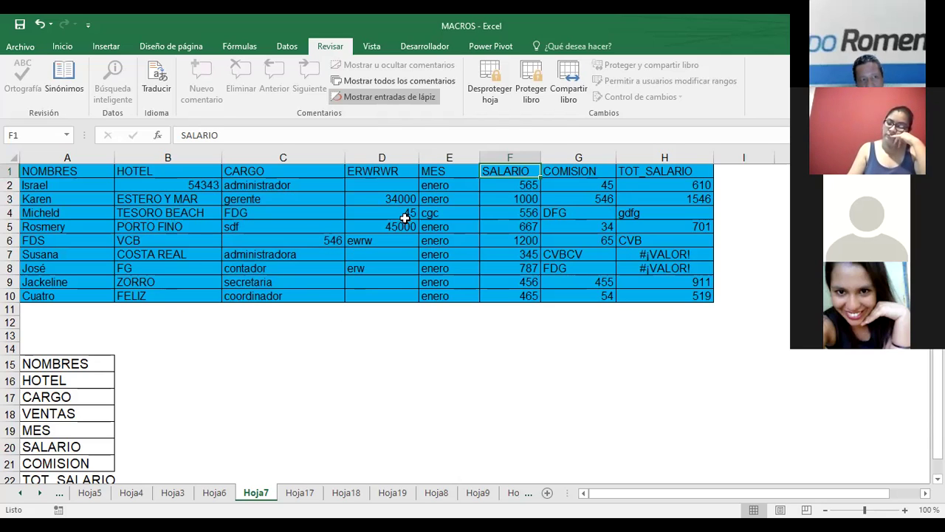
- Select the TOT_SALARIO range H1:H10 and bring up its shortcut menu
left_click(288, 241)
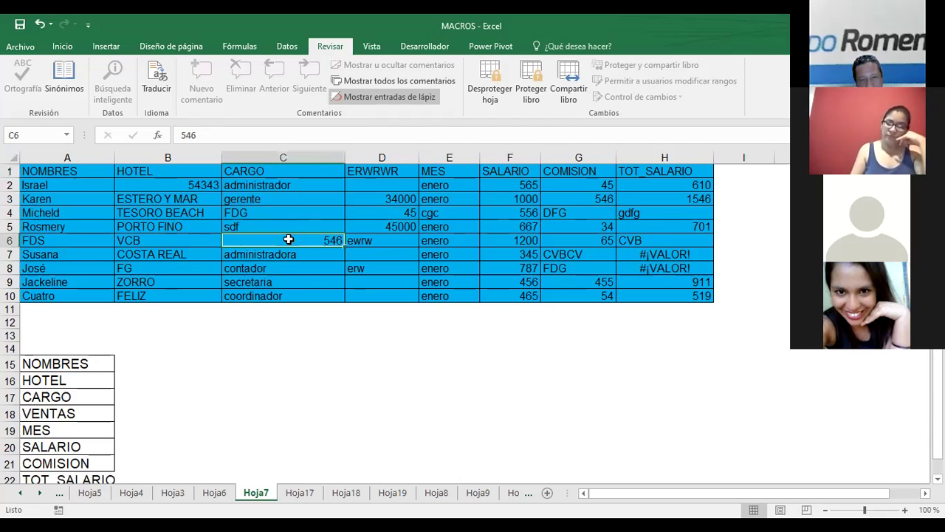
left_click_drag(680, 173, 678, 296)
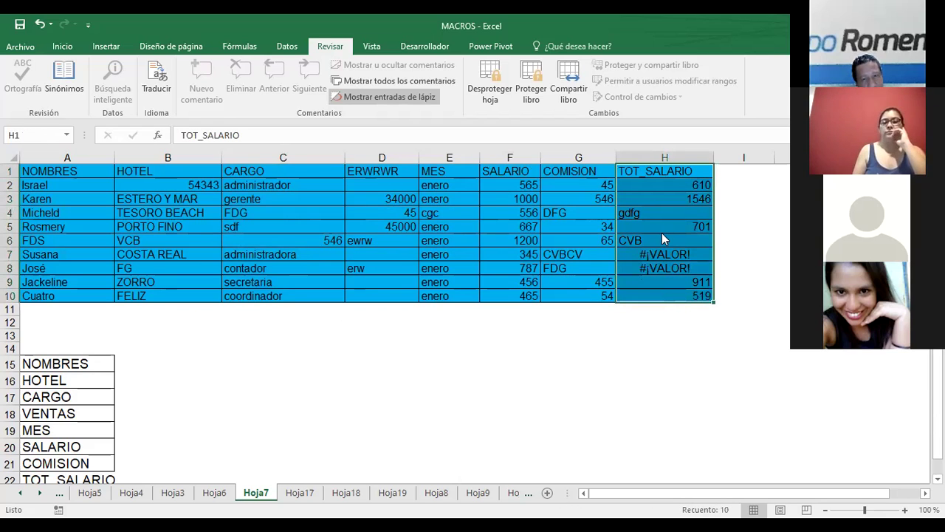
right_click(663, 233)
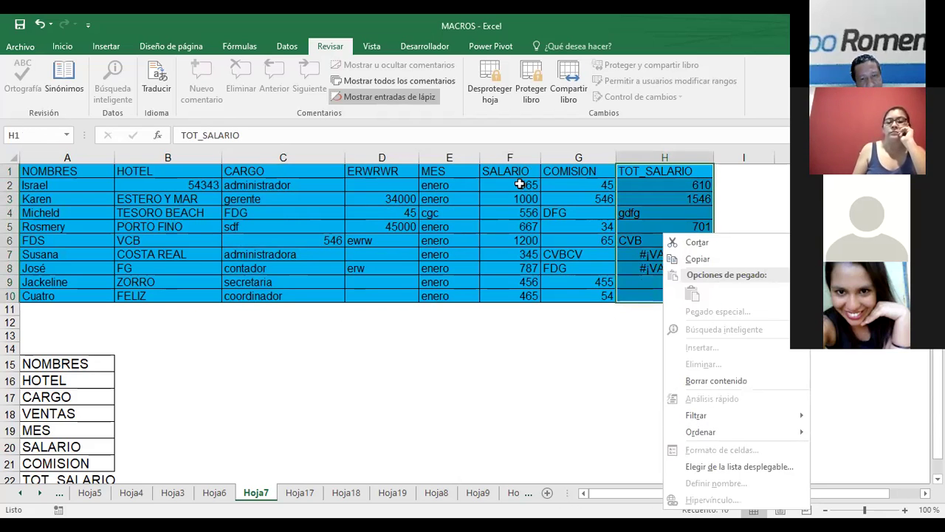
- Unprotect Hoja7 by entering its password
left_click(484, 104)
key("Return")
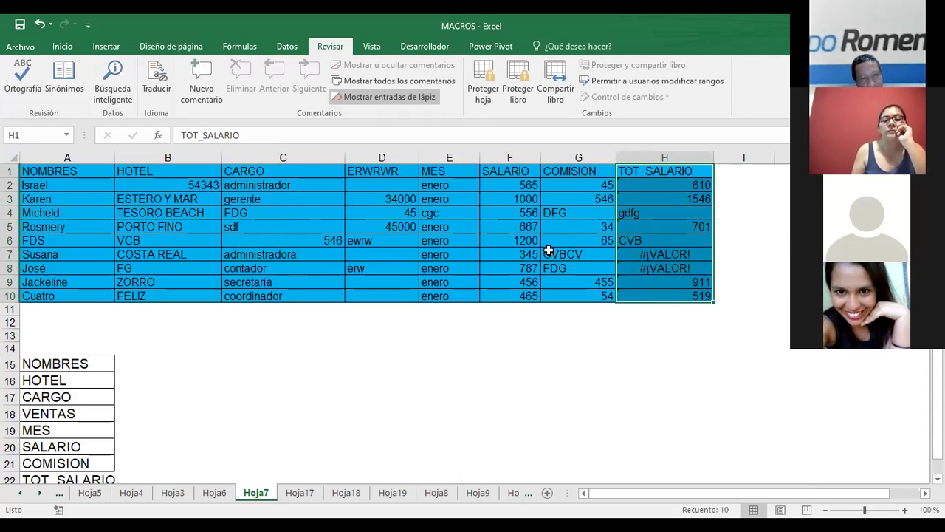
- Inspect the cell format settings for TOT_SALARIO range H1:H10, then close them
left_click_drag(663, 171, 672, 296)
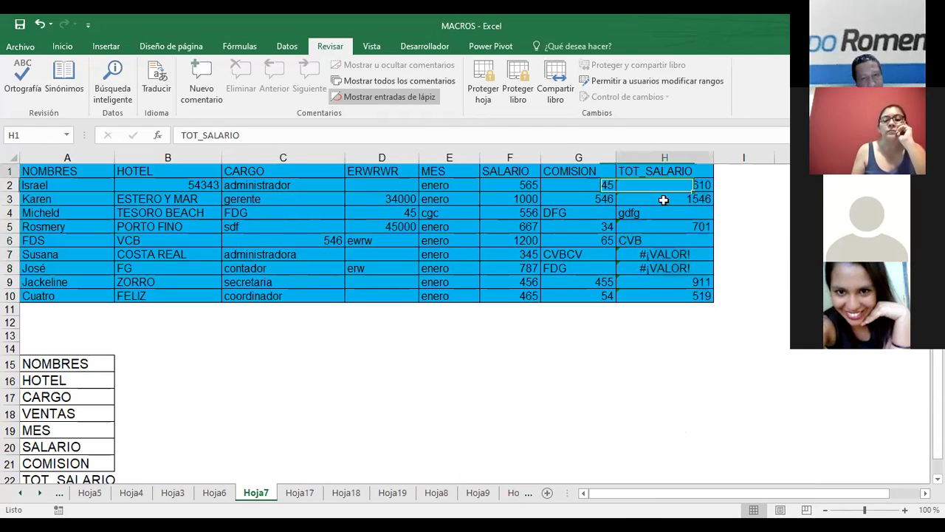
right_click(671, 297)
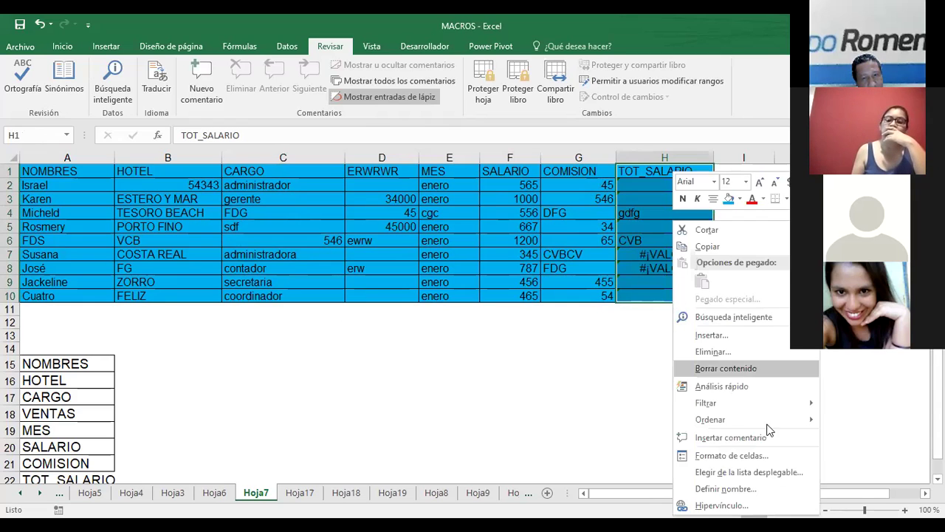
left_click(748, 458)
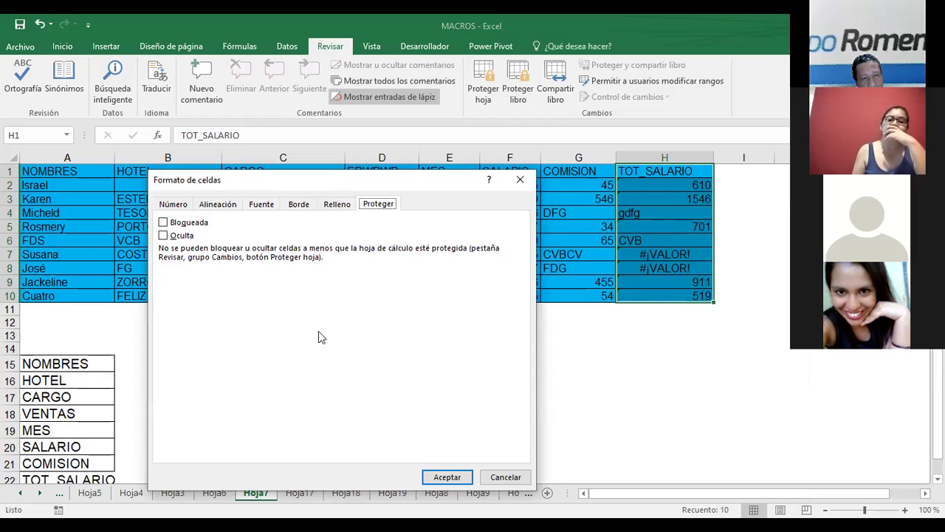
left_click(527, 180)
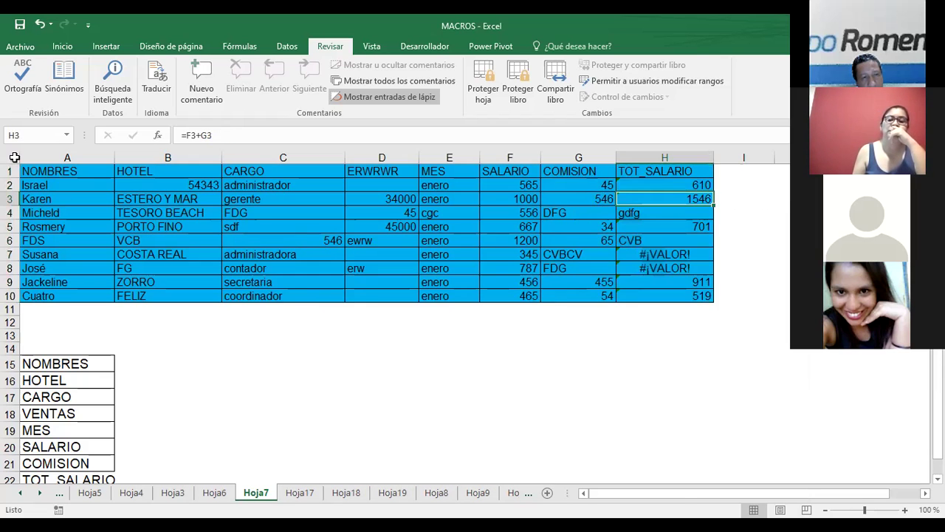
- Select the whole sheet and clear Bloqueada in Formato de celdas
left_click(11, 157)
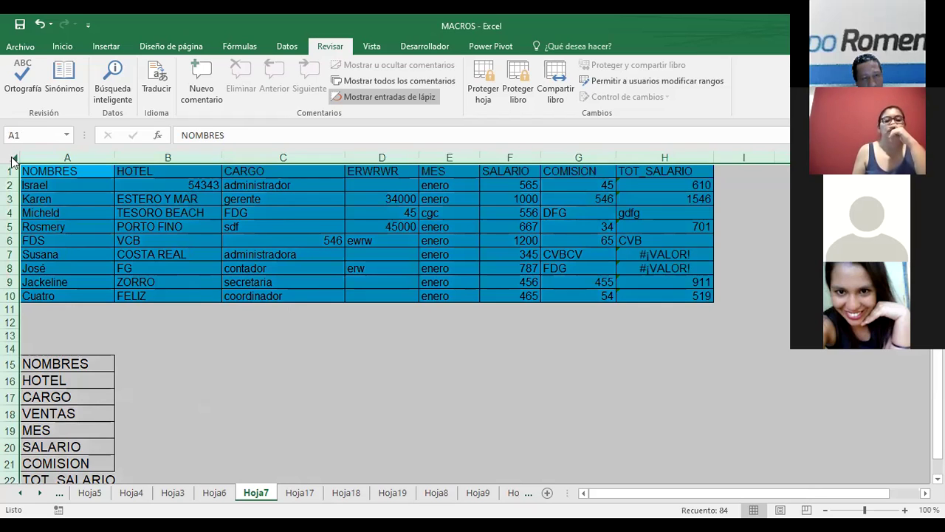
right_click(12, 161)
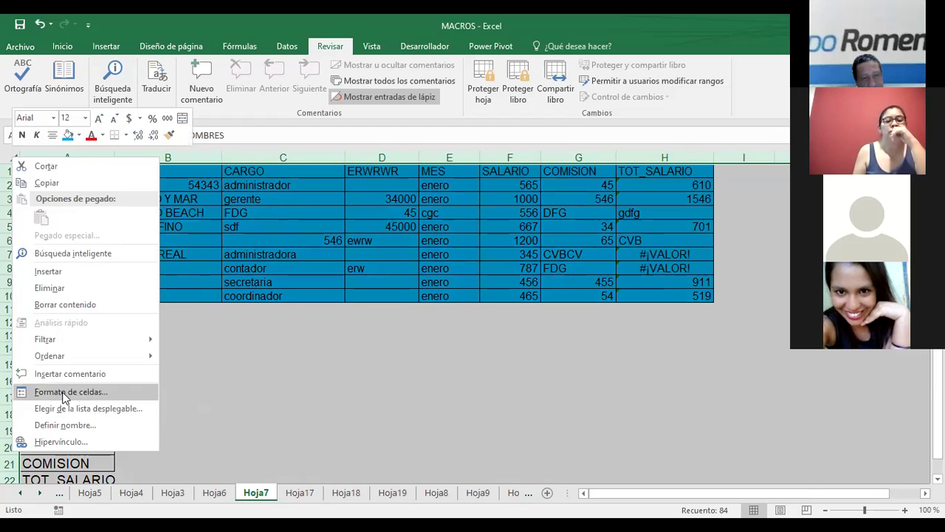
left_click(63, 392)
left_click(20, 244)
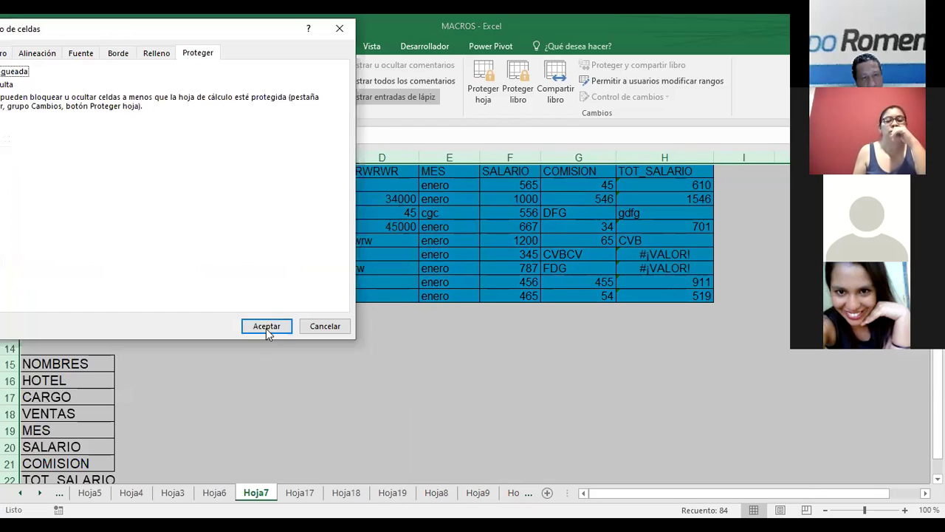
left_click(265, 327)
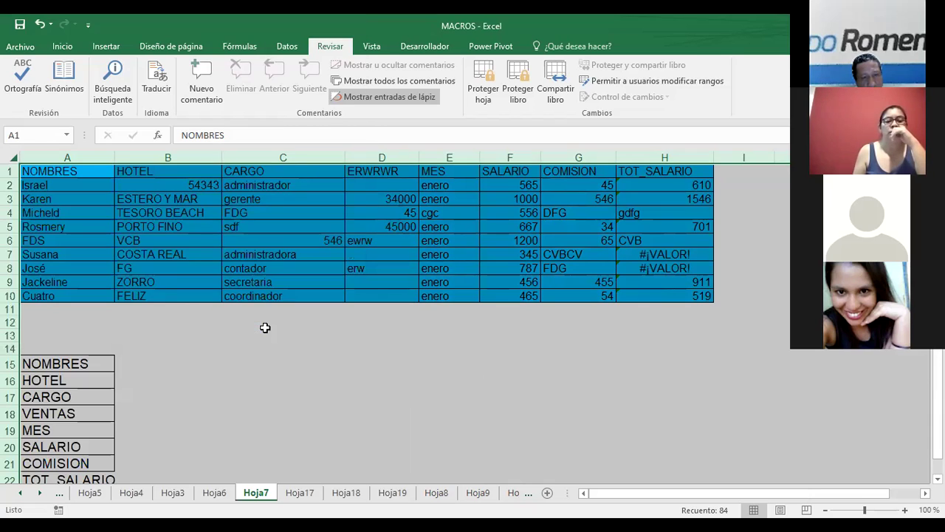
- Select A1:A10, C1:C10 and F1:F10 and tick Bloqueada on the Proteger tab
left_click(414, 262)
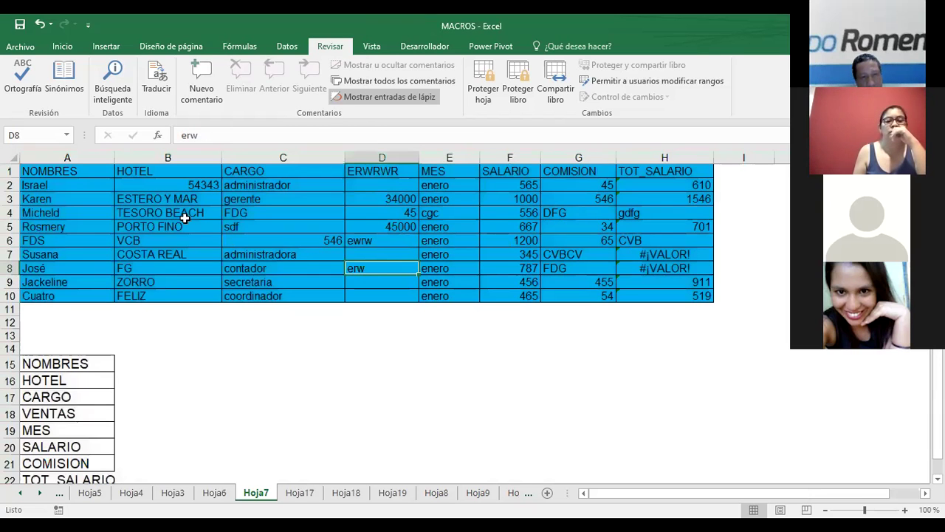
left_click_drag(58, 173, 53, 297)
left_click_drag(253, 172, 258, 296)
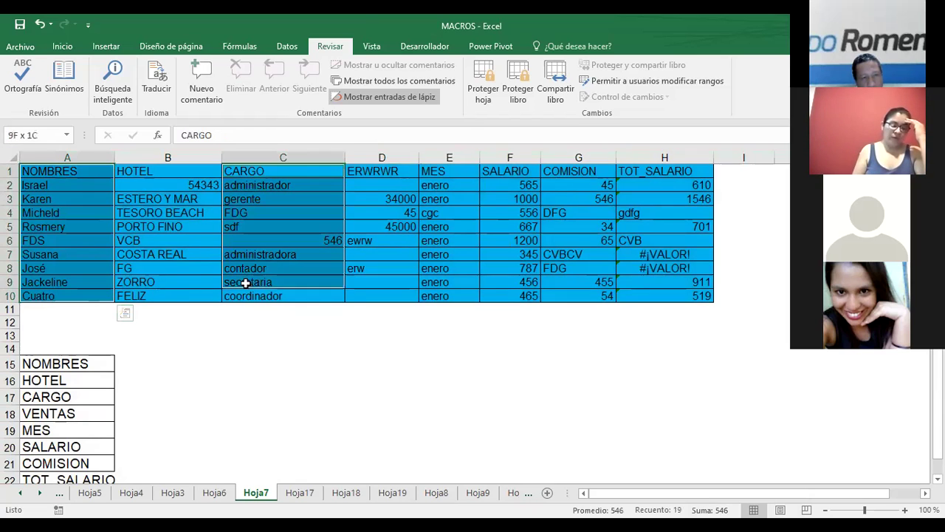
left_click(500, 174, "ctrl")
left_click_drag(502, 181, 496, 293)
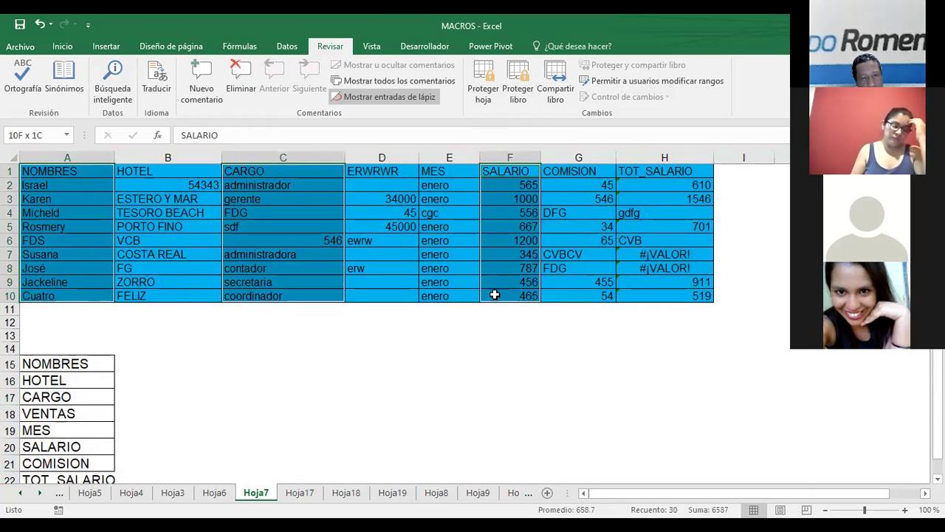
right_click(82, 195)
left_click(167, 447)
left_click(236, 225)
left_click(21, 244)
left_click(24, 246)
left_click_drag(91, 201, 72, 53)
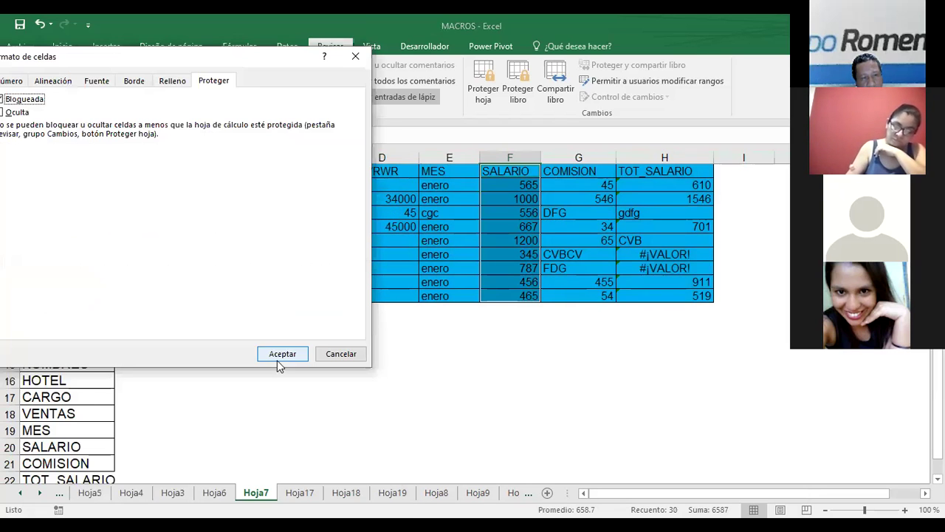
left_click(278, 353)
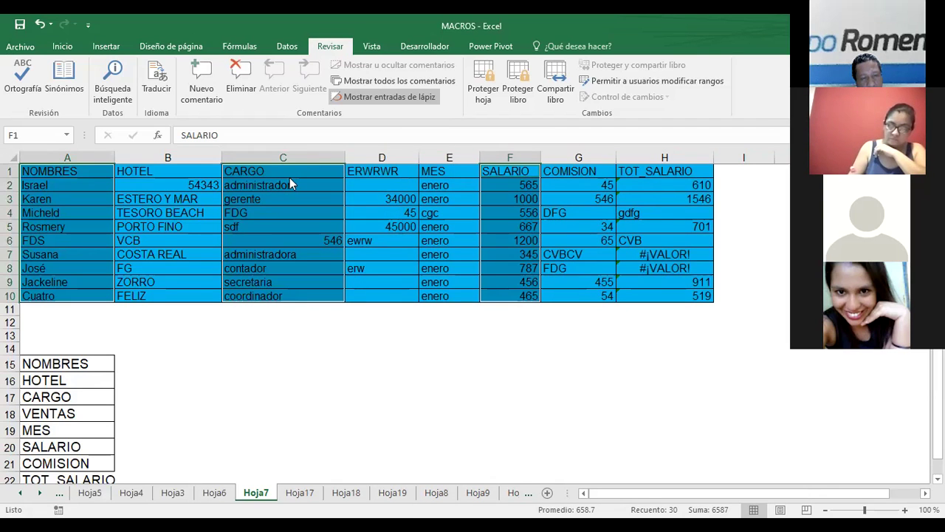
- Reopen Formato de celdas with Ctrl+1 and reconfirm Bloqueada for columns A, C and F
key("ctrl+1")
left_click(197, 245)
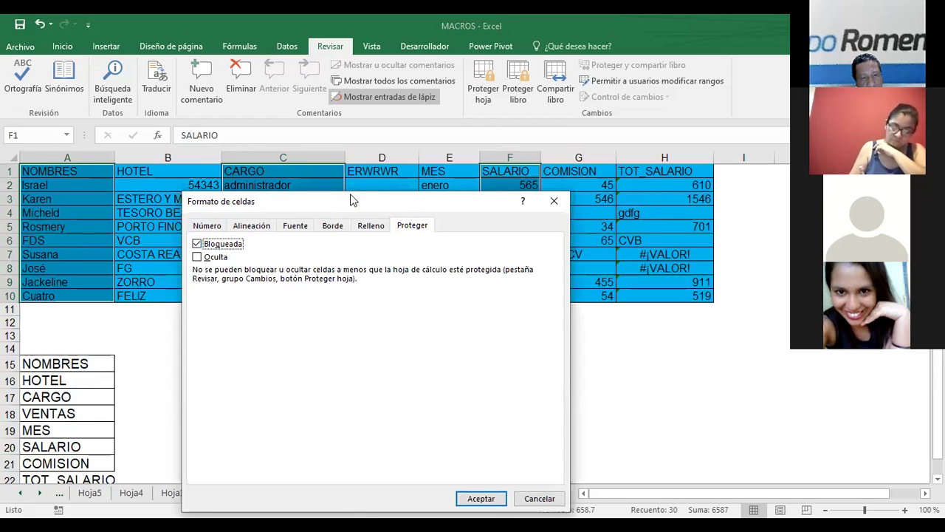
left_click_drag(362, 201, 270, 64)
left_click(389, 362)
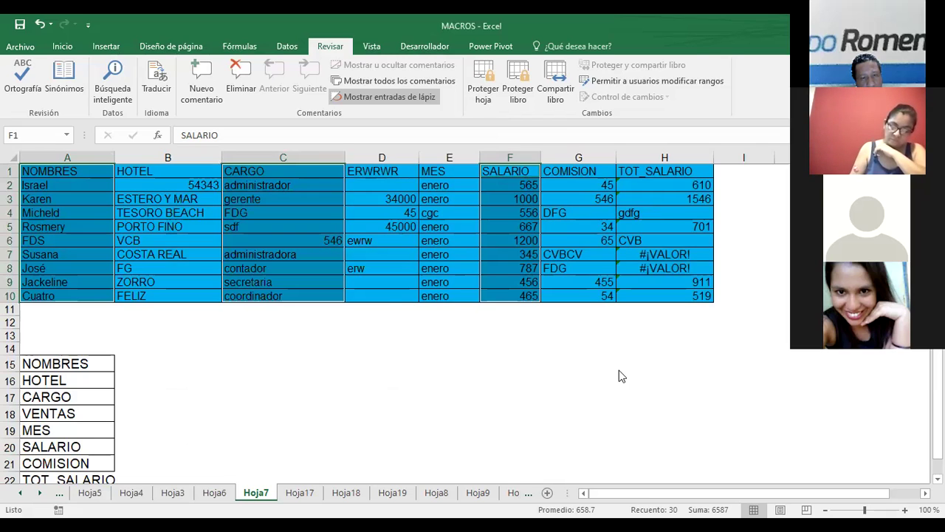
key("ctrl+1")
left_click(397, 244)
left_click(397, 244)
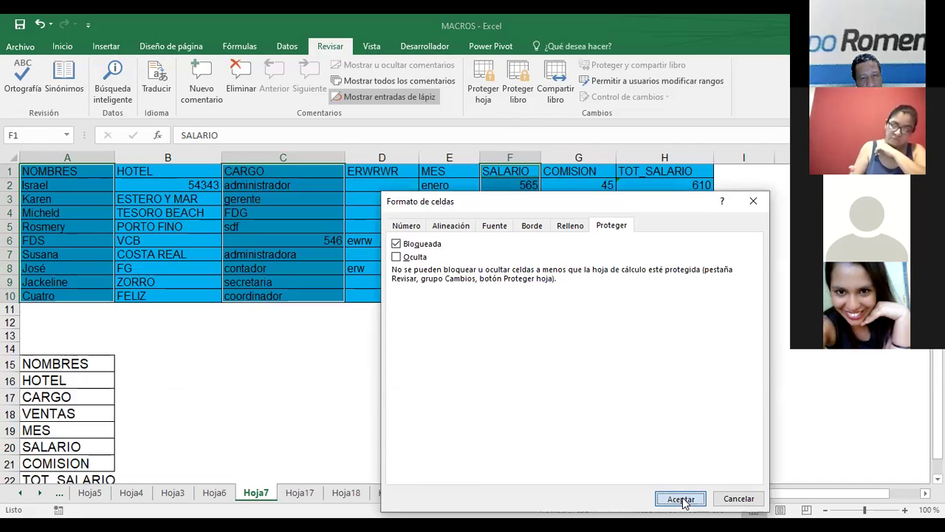
left_click(681, 499)
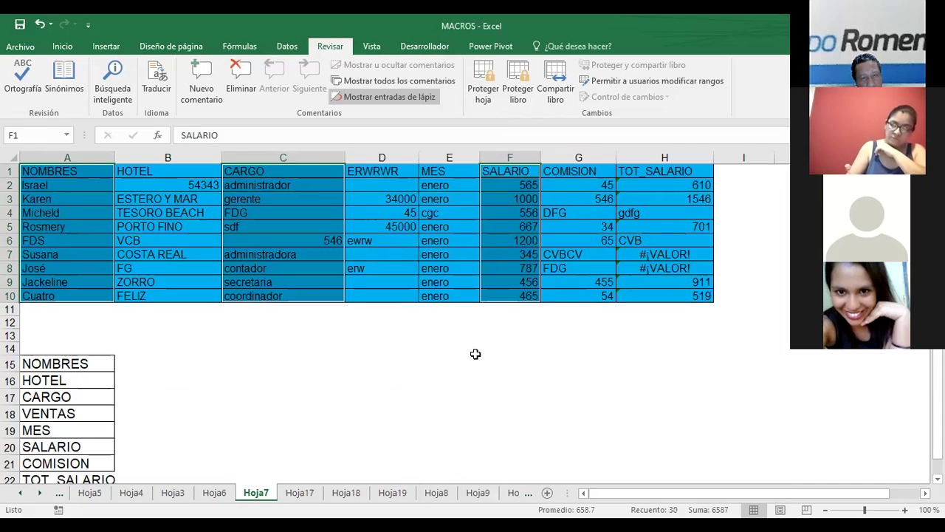
- Protect Hoja7 again with a password and its confirmation
left_click(488, 98)
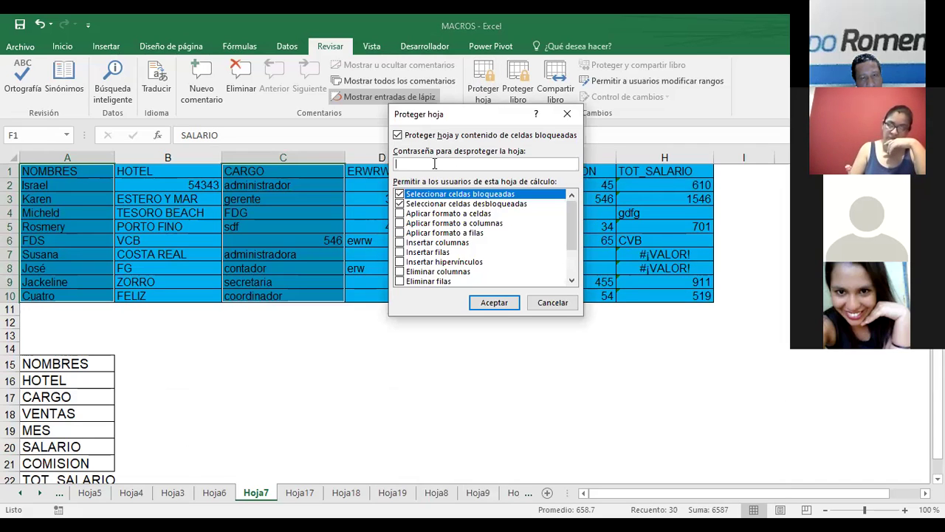
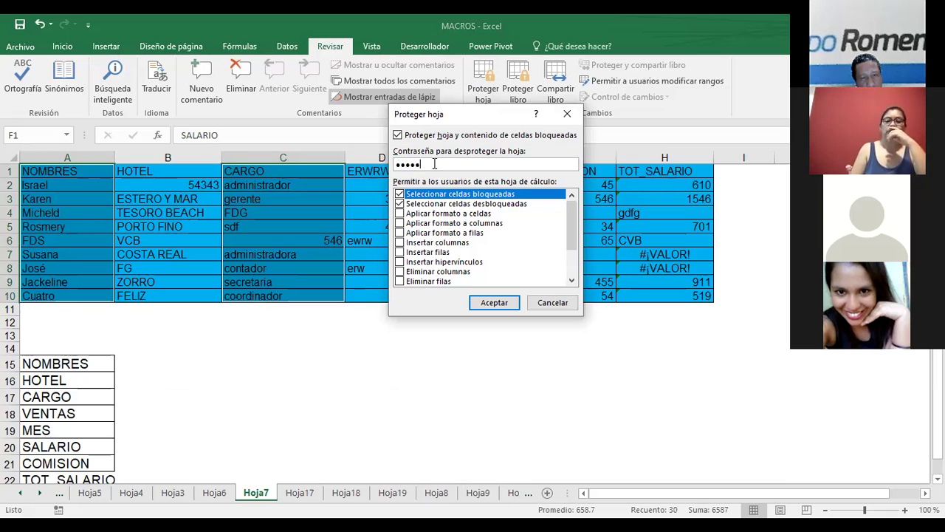
key("Return")
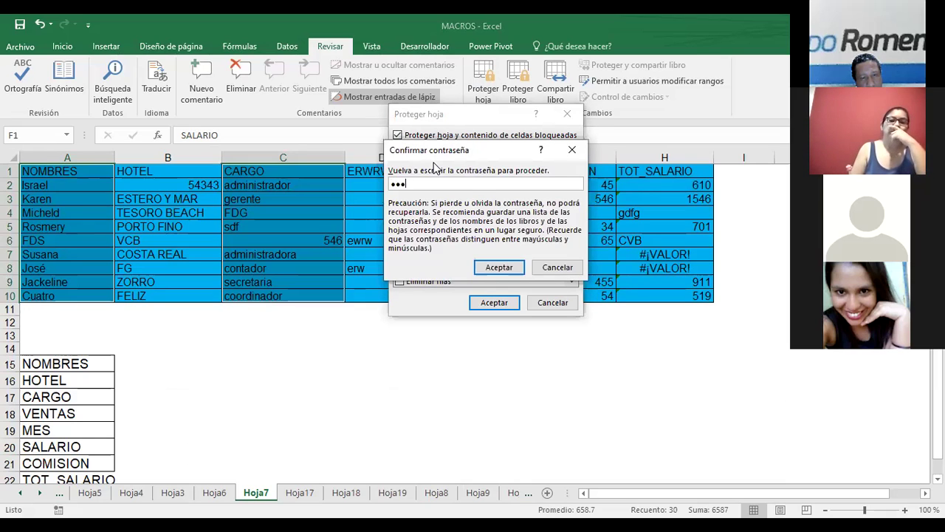
key("Return")
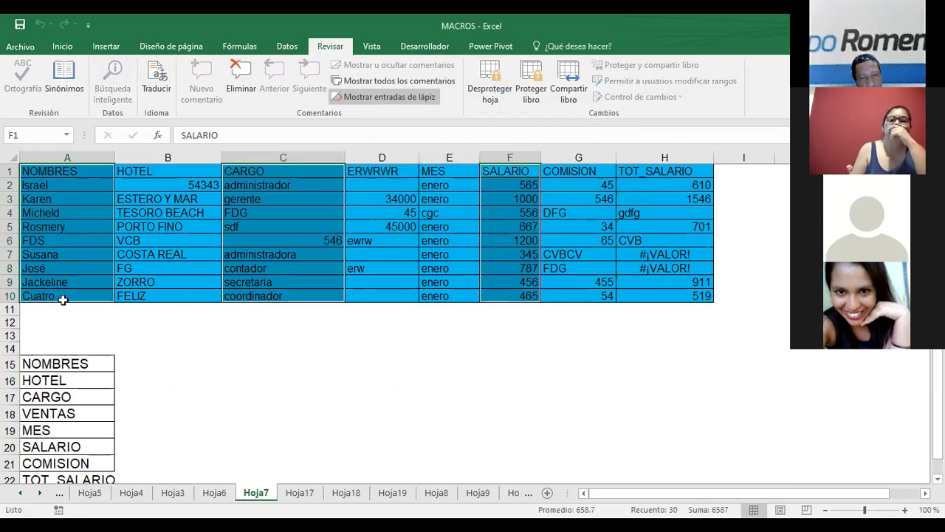
- Confirm A5 and C5 refuse edits while B4 accepts DSFS
left_click(102, 236)
left_click(89, 222)
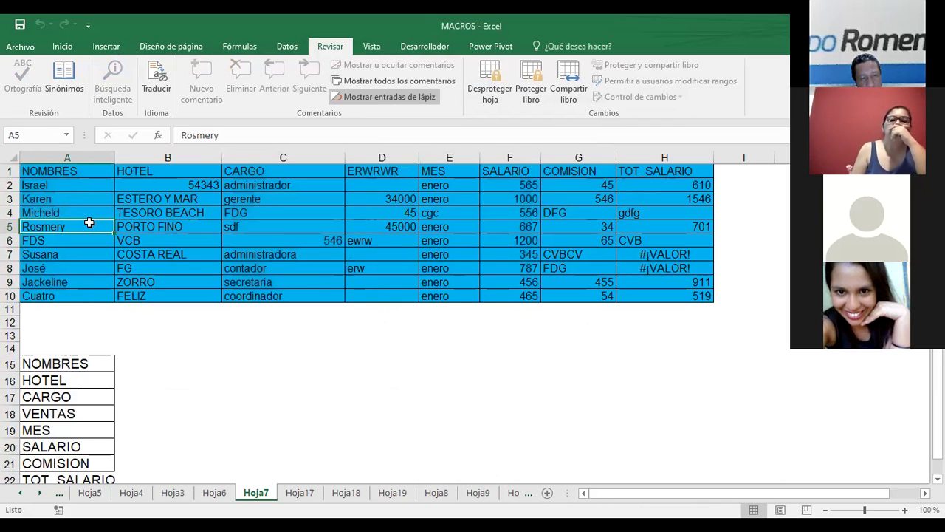
double_click(88, 227)
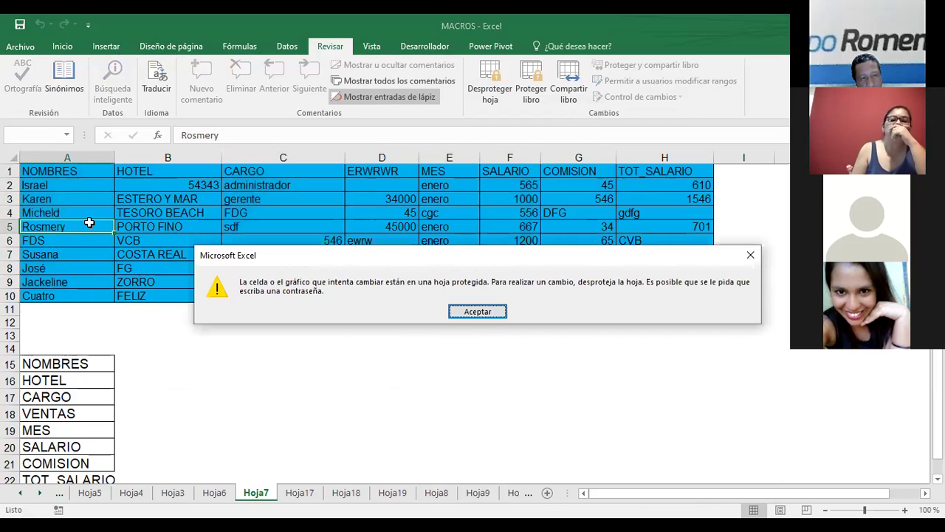
key("Return")
left_click(163, 213)
type("DSFS")
left_click(296, 223)
double_click(298, 226)
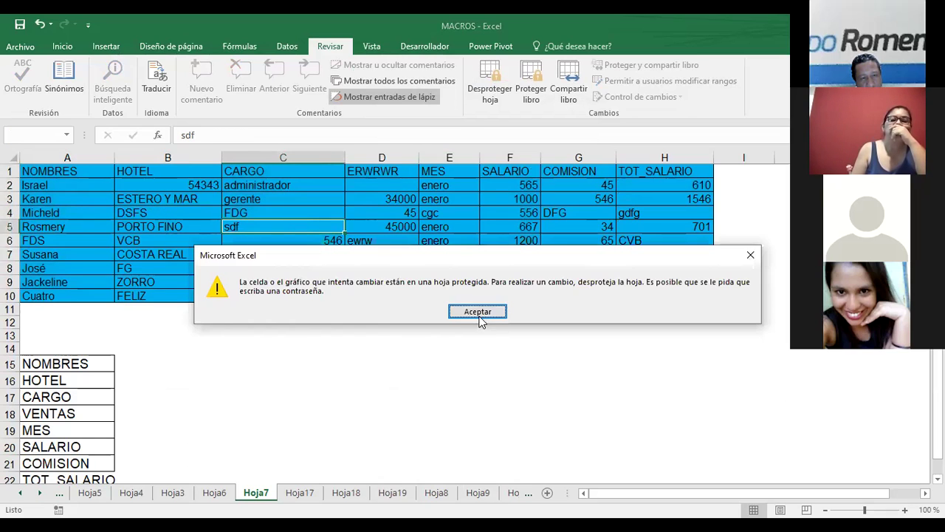
left_click(478, 311)
- Enter SDFS in D9 and DSF in E3, cancel rejected D2, and confirm F3 stays locked
left_click(382, 186)
type("DSFSDF")
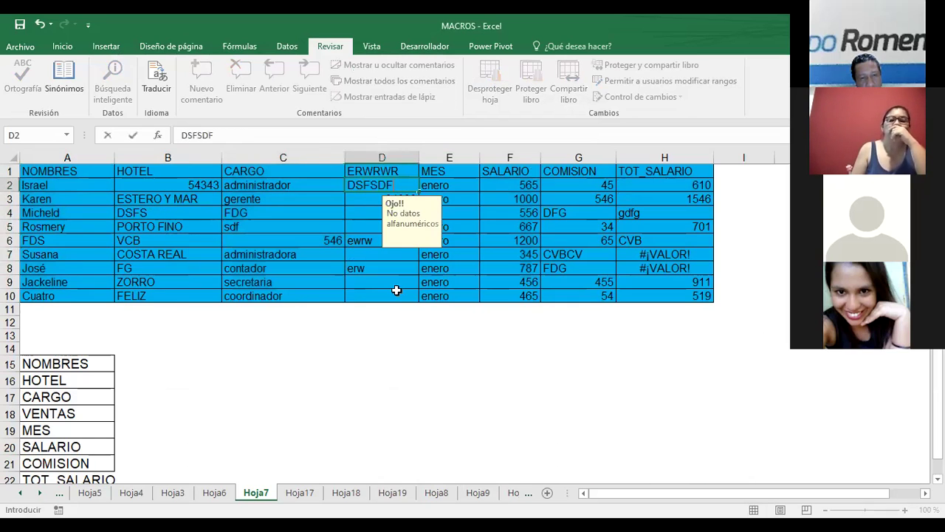
left_click(382, 297)
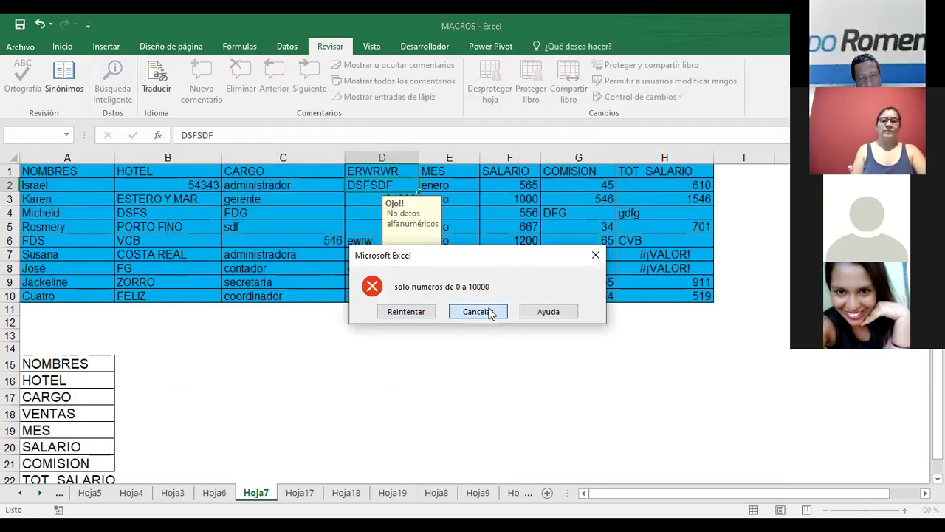
left_click(483, 312)
left_click(382, 282)
type("SDFS")
left_click(447, 201)
type("DSF")
left_click(458, 255)
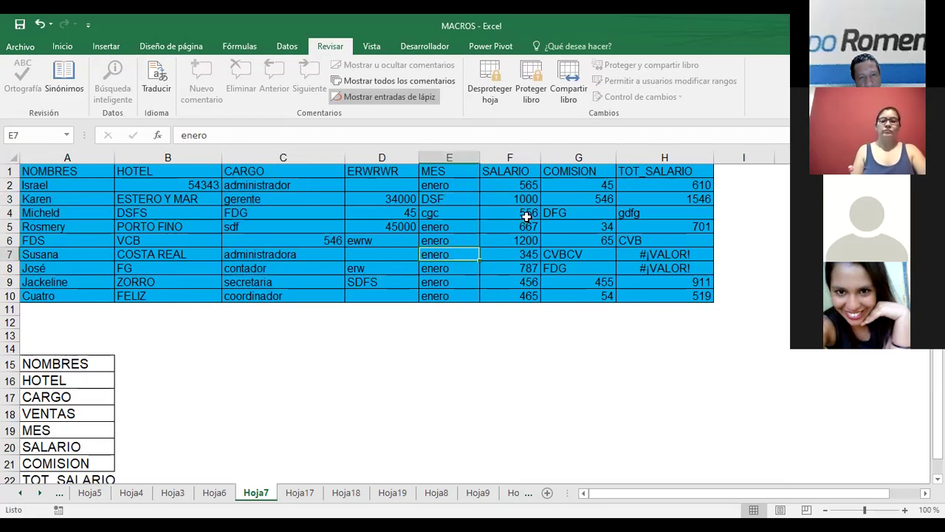
left_click(515, 201)
key("Delete")
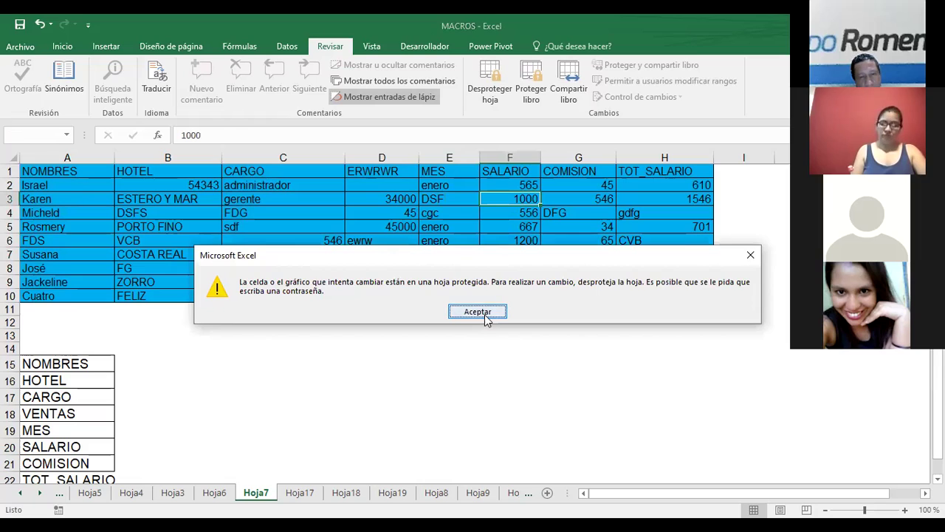
left_click(477, 311)
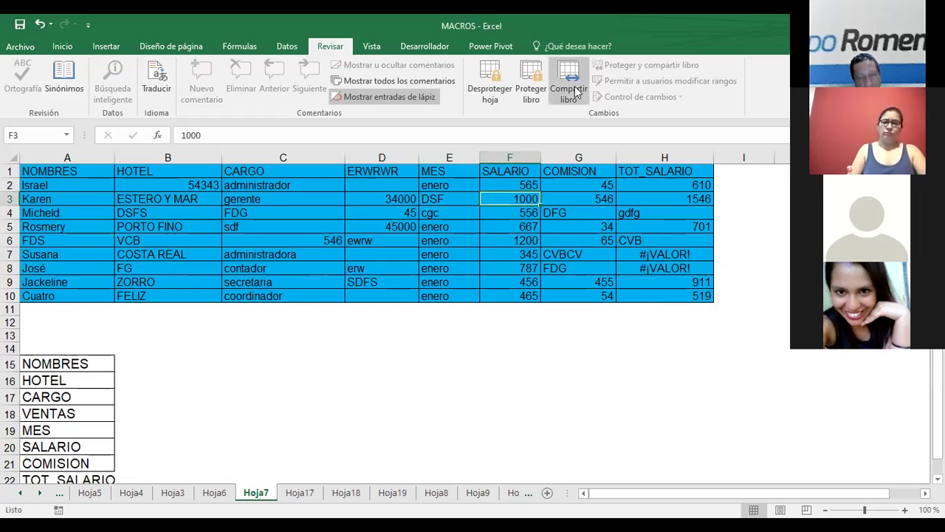
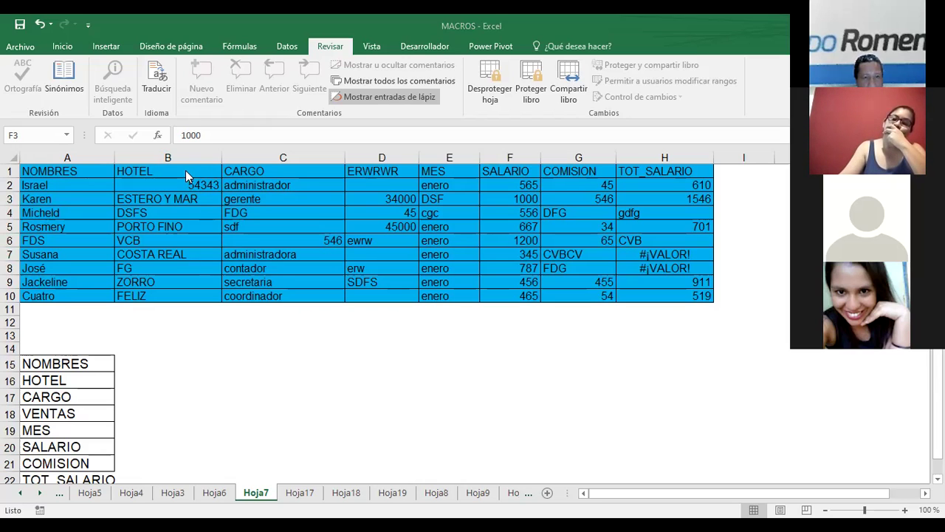
- Try editing the SALARIO value in F3 and dismiss the protected-sheet warning
double_click(510, 199)
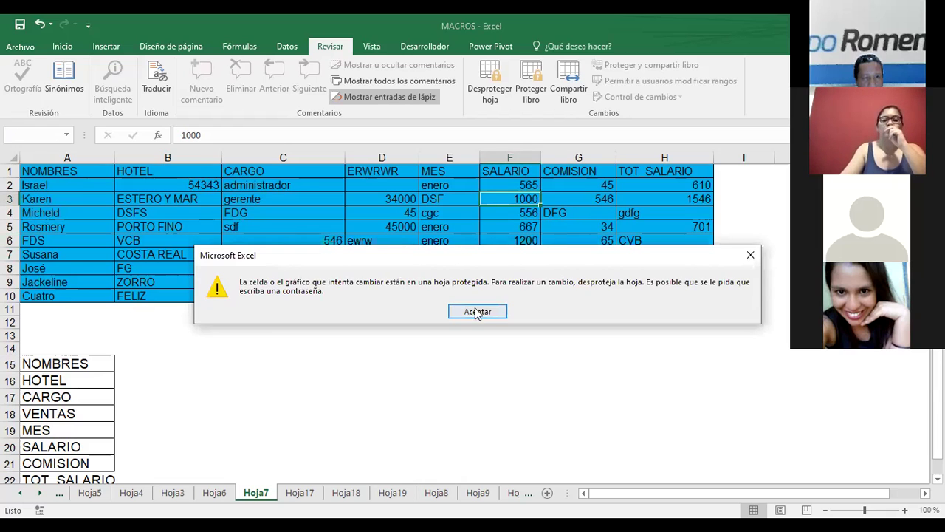
left_click(477, 311)
left_click(167, 171)
- Select the NOMBRES values A1:A10 together with the MES column E1:E10
left_click(57, 171)
left_click_drag(56, 170, 48, 296)
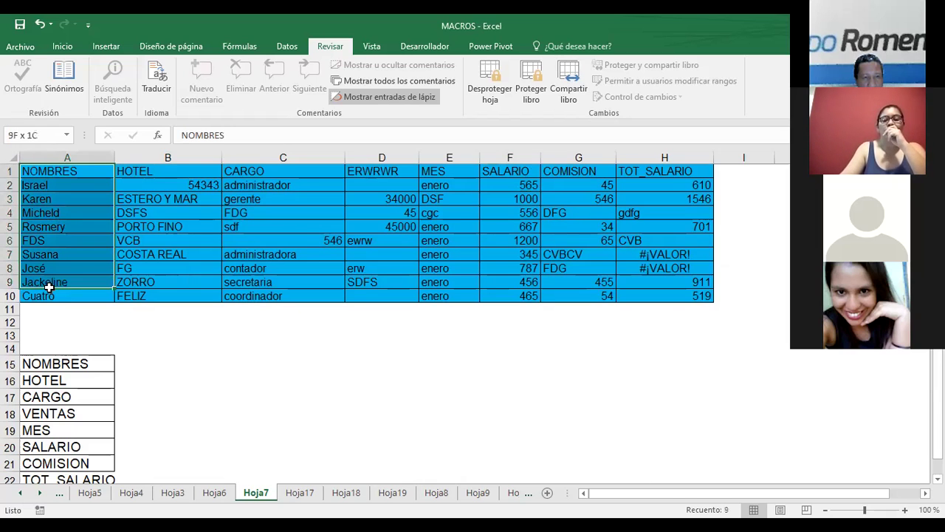
left_click_drag(451, 171, 447, 295)
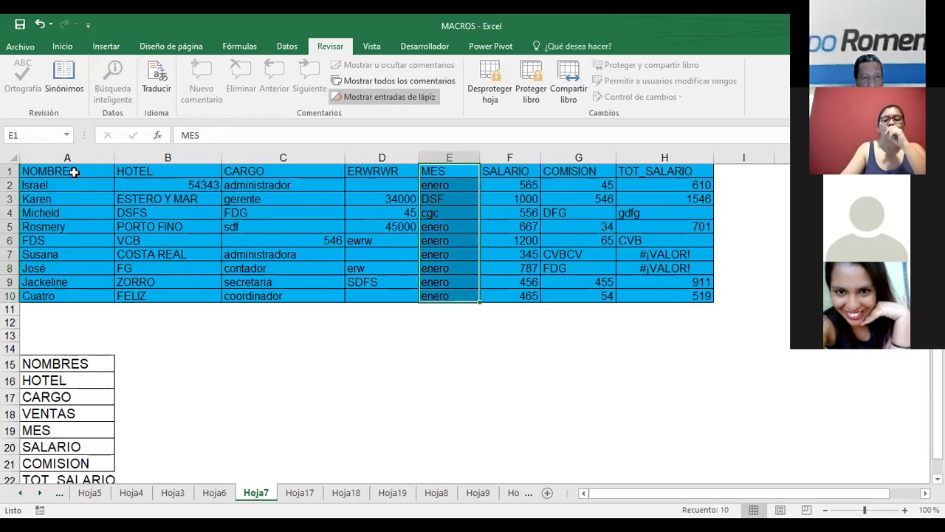
left_click_drag(69, 170, 66, 284)
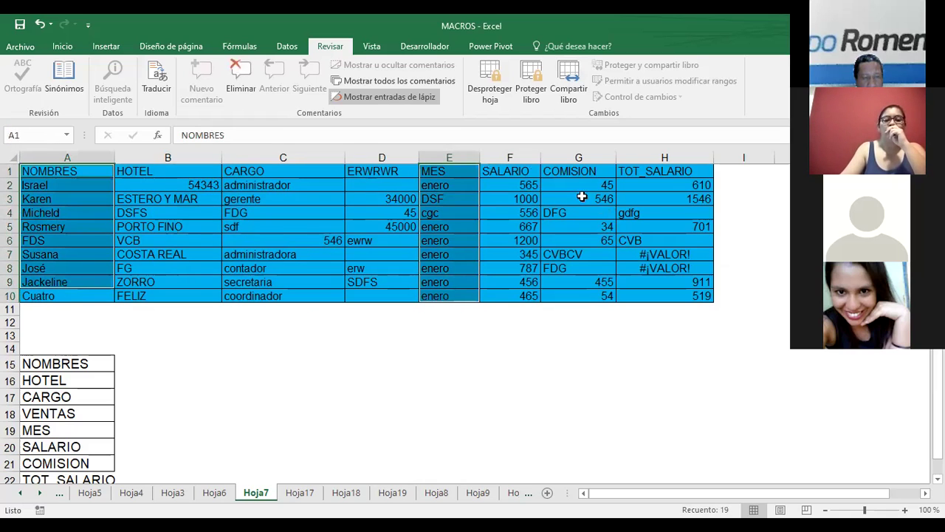
- Select the SALARIO, COMISION and TOT_SALARIO columns plus NOMBRES as one multi-range selection
left_click_drag(580, 170, 582, 304)
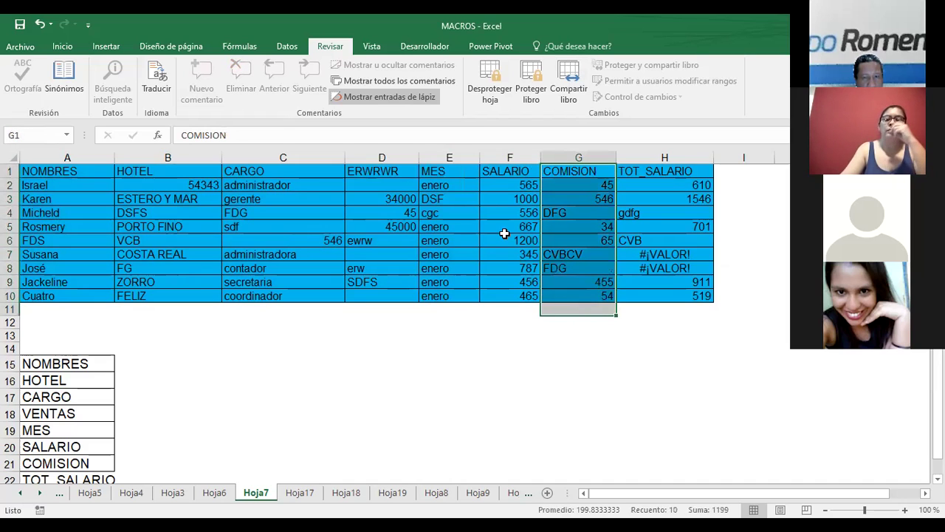
left_click(513, 158)
left_click(583, 172)
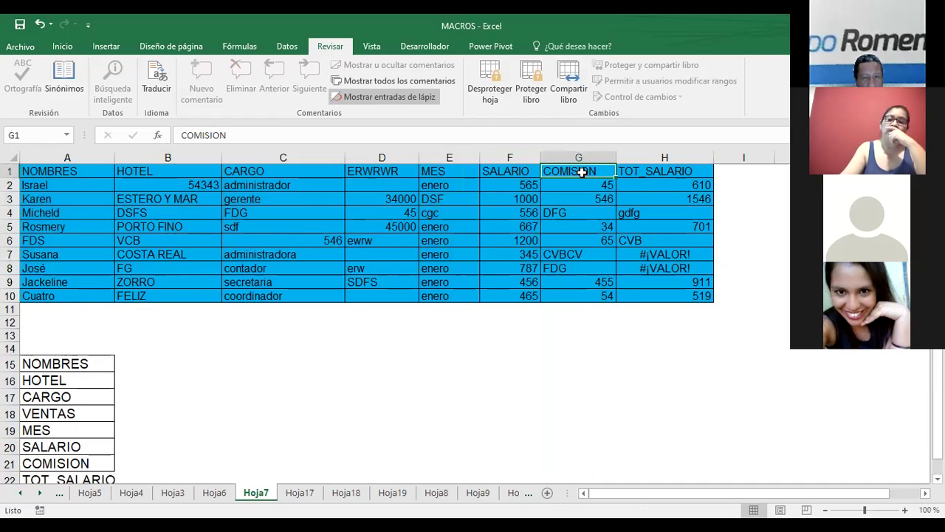
left_click_drag(582, 171, 585, 296)
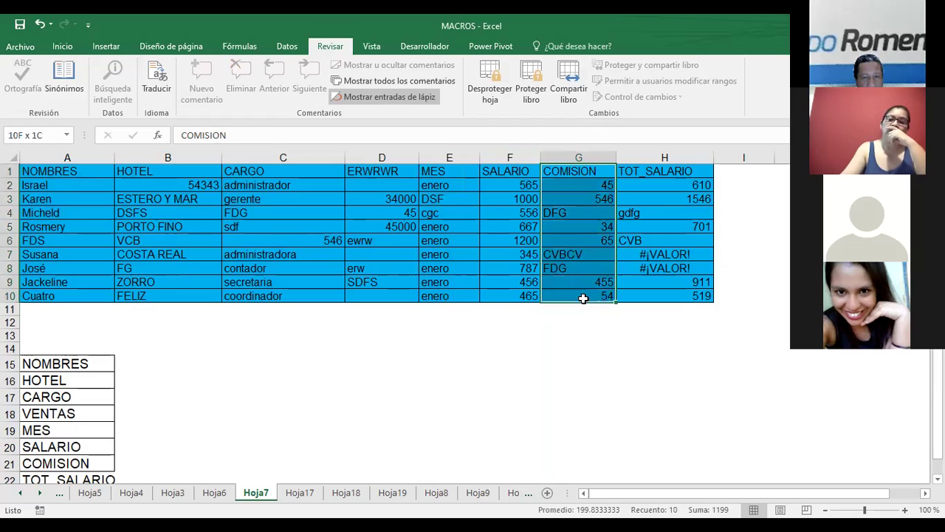
left_click_drag(491, 171, 495, 295)
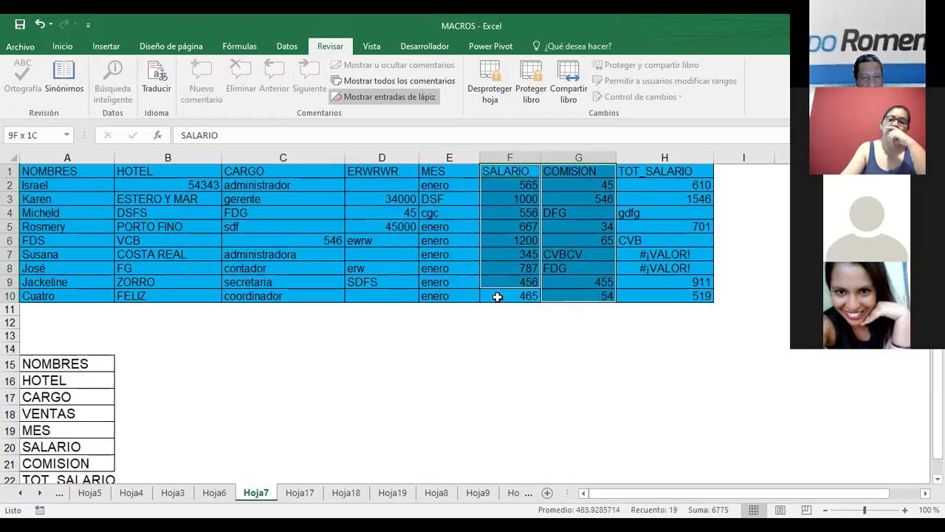
left_click_drag(665, 171, 634, 280)
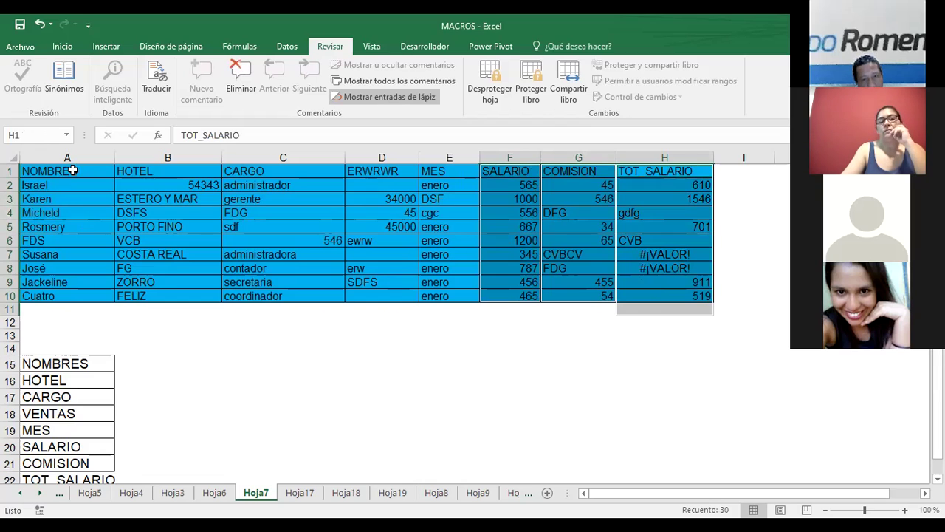
left_click_drag(70, 172, 65, 301)
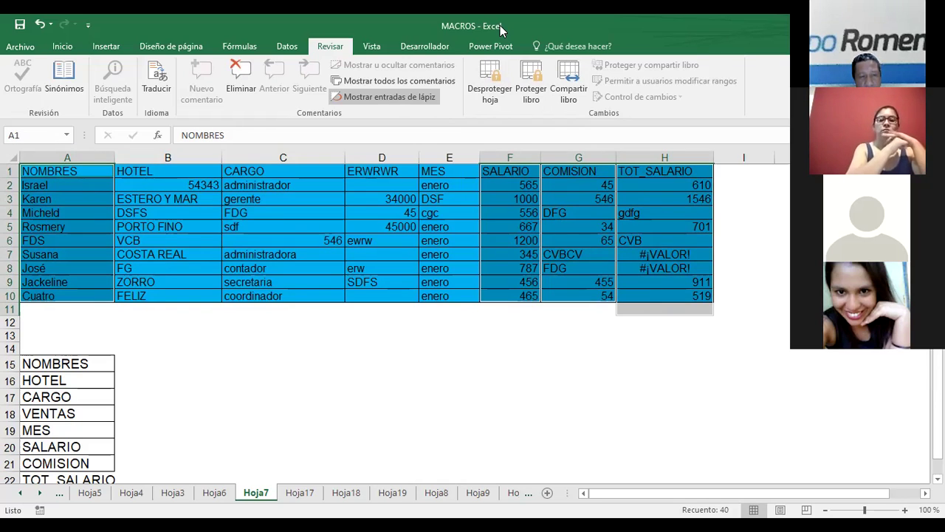
left_click(309, 347)
left_click(258, 321)
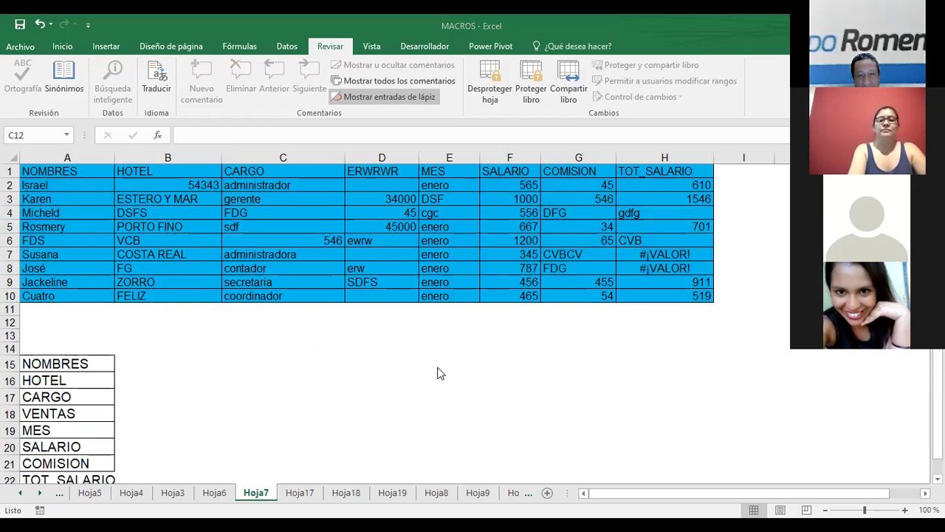
left_click(129, 346)
left_click(117, 337)
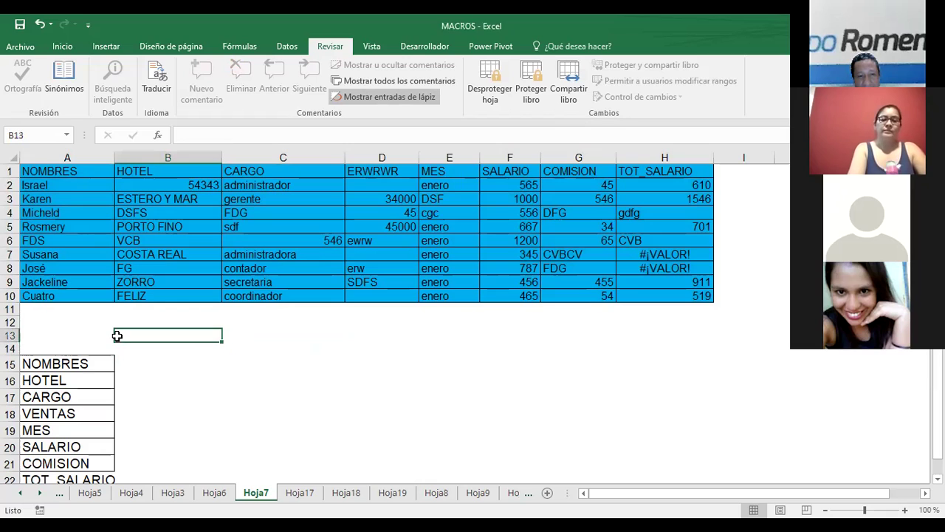
left_click(538, 317)
left_click(593, 317)
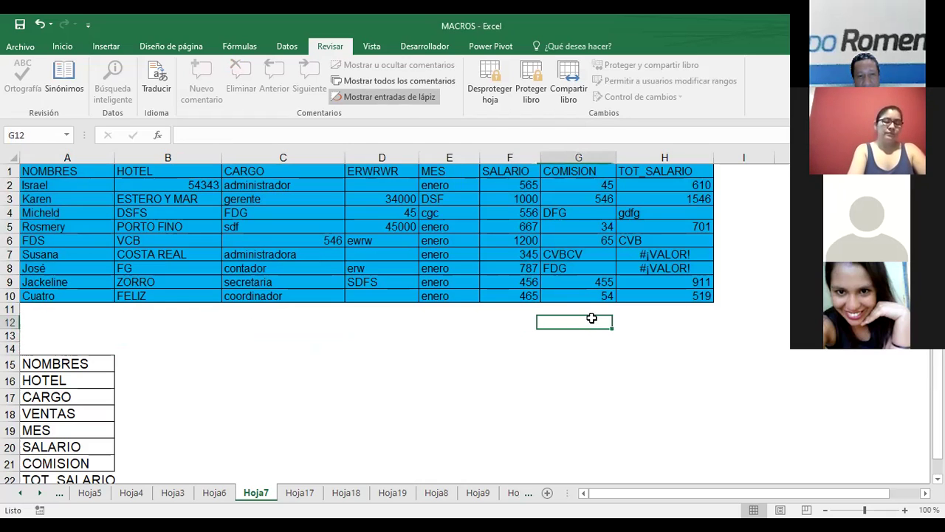
left_click_drag(690, 321, 34, 322)
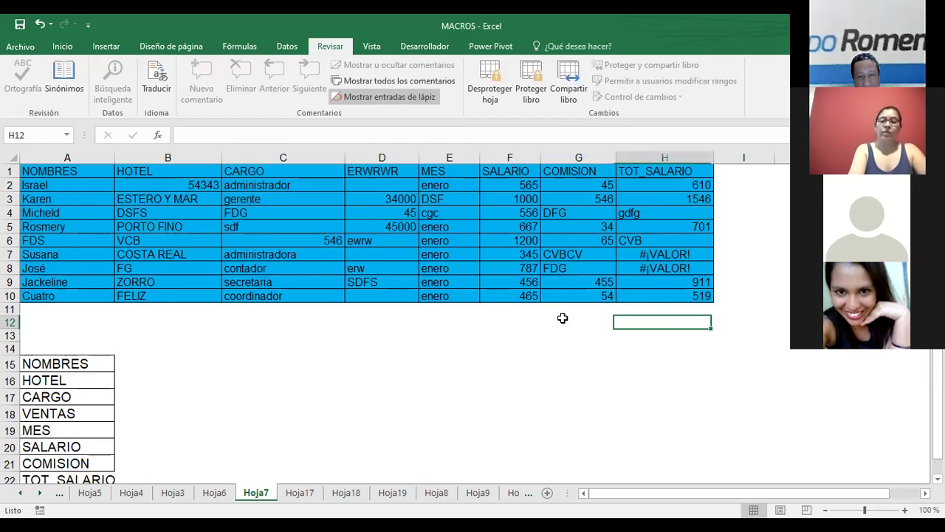
left_click(365, 367)
left_click(76, 345)
left_click(45, 336)
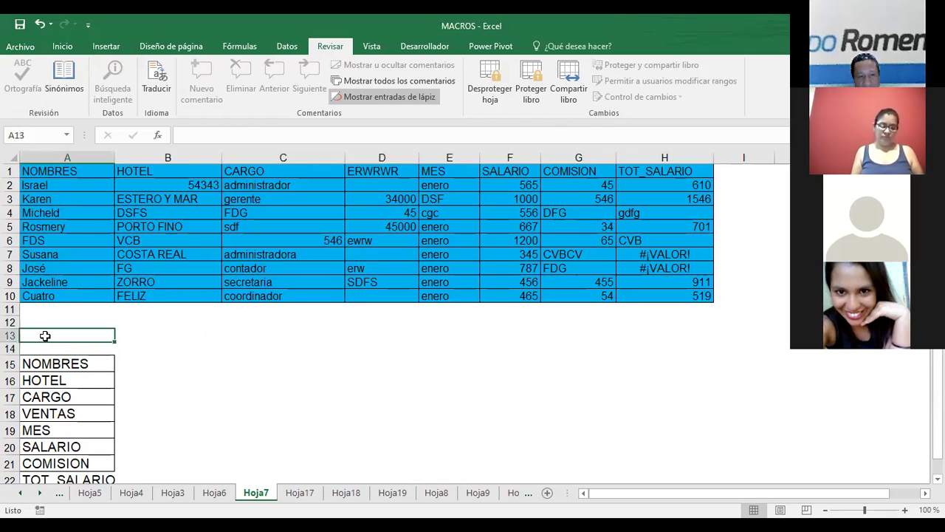
left_click_drag(45, 336, 705, 334)
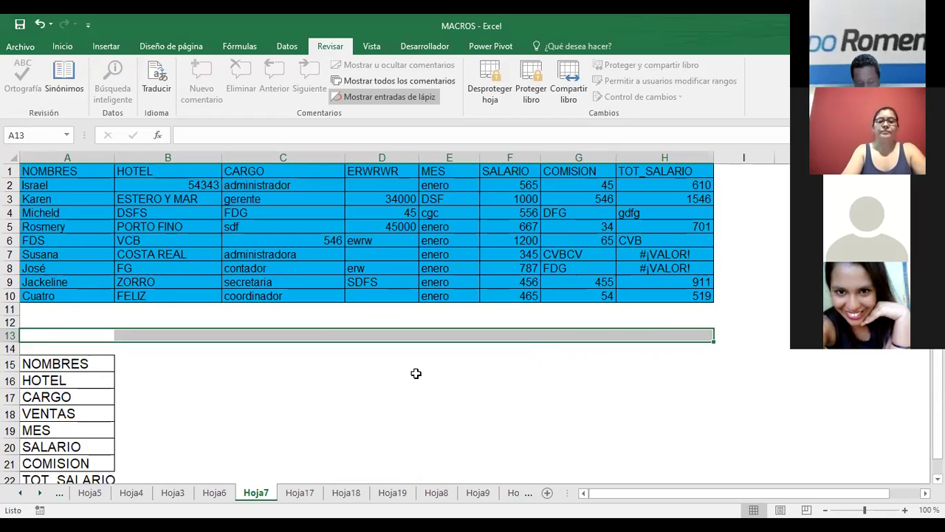
left_click(673, 363)
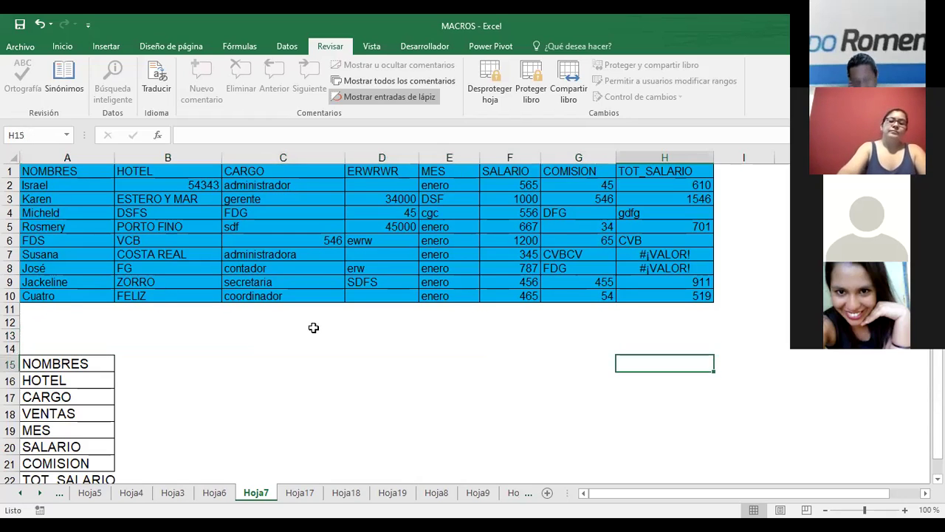
left_click(258, 320)
left_click(396, 309)
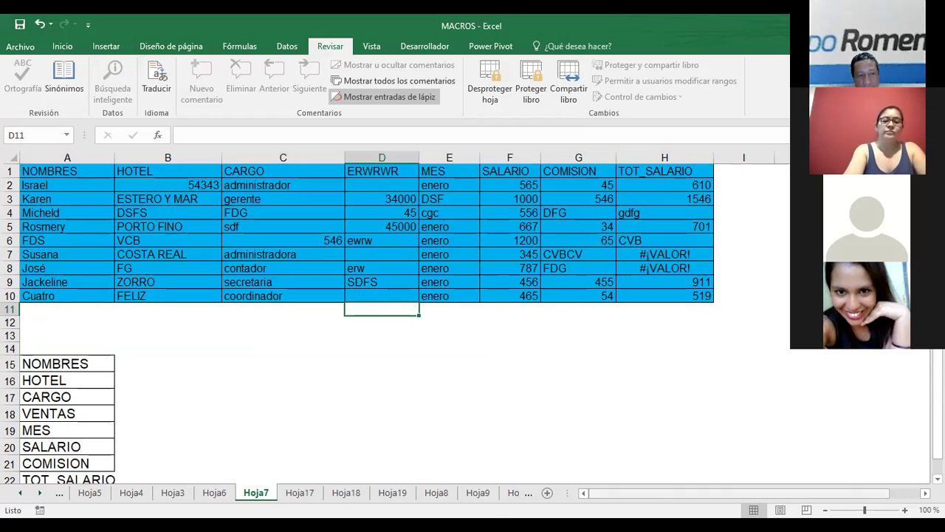
left_click(493, 486)
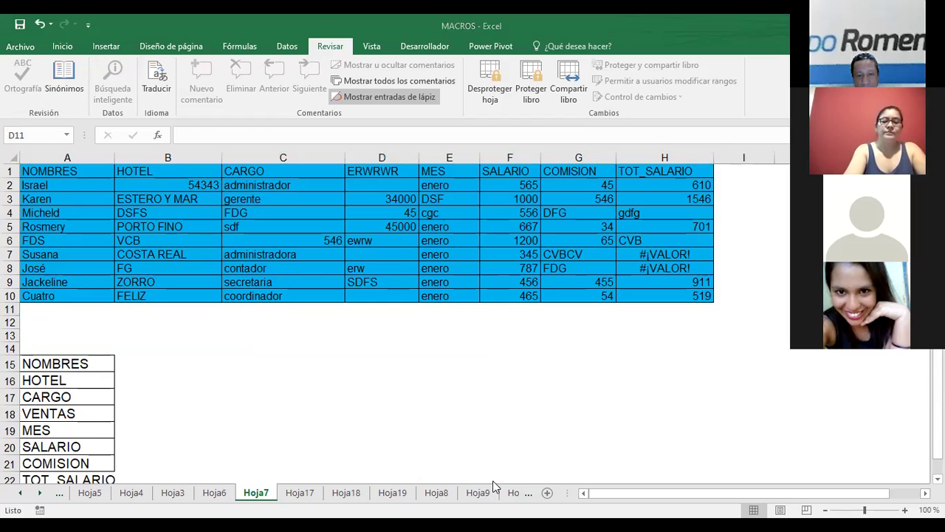